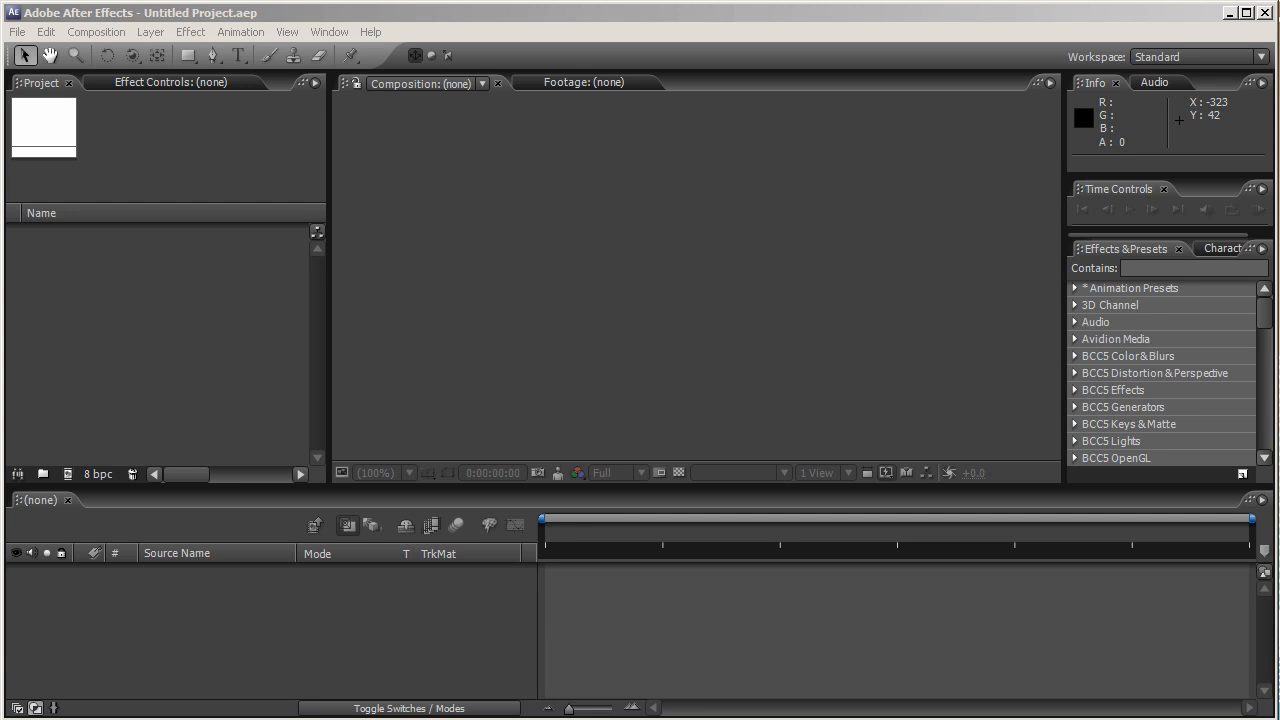
- Create a new composition with the HDV/HDTV 720 25 preset and a 15:00 duration
left_click(86, 36)
left_click(100, 49)
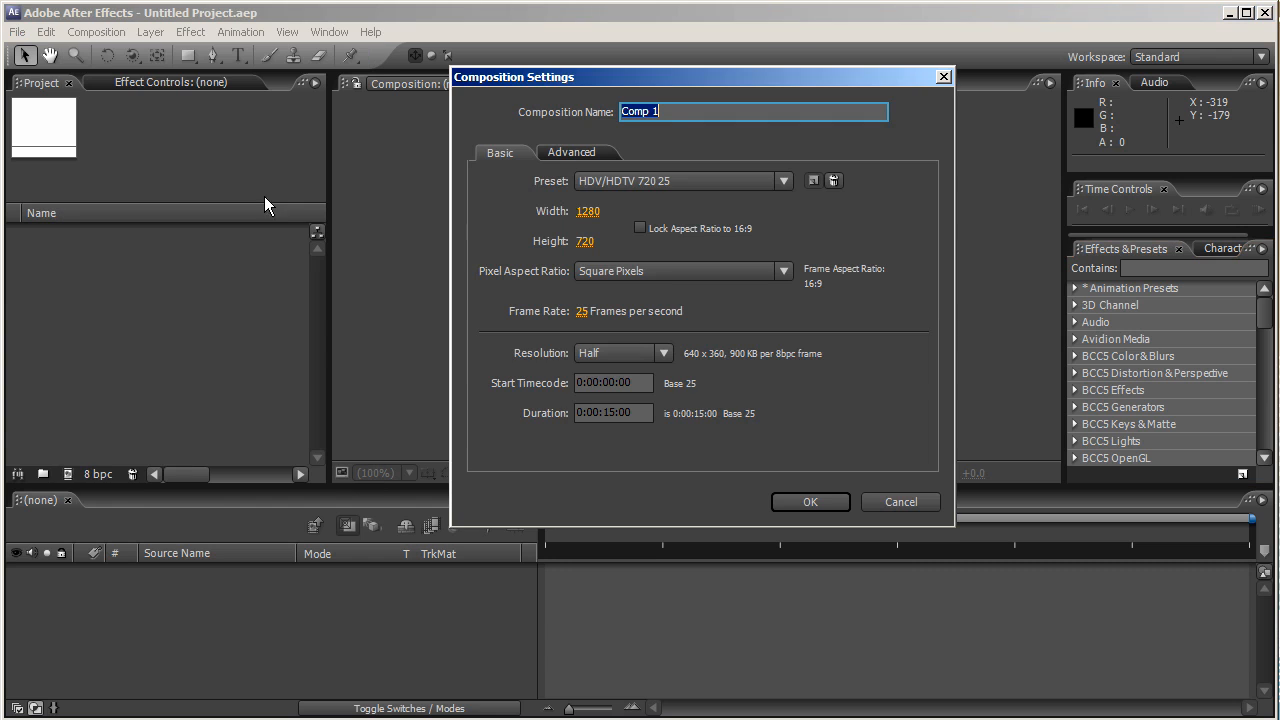
left_click(681, 180)
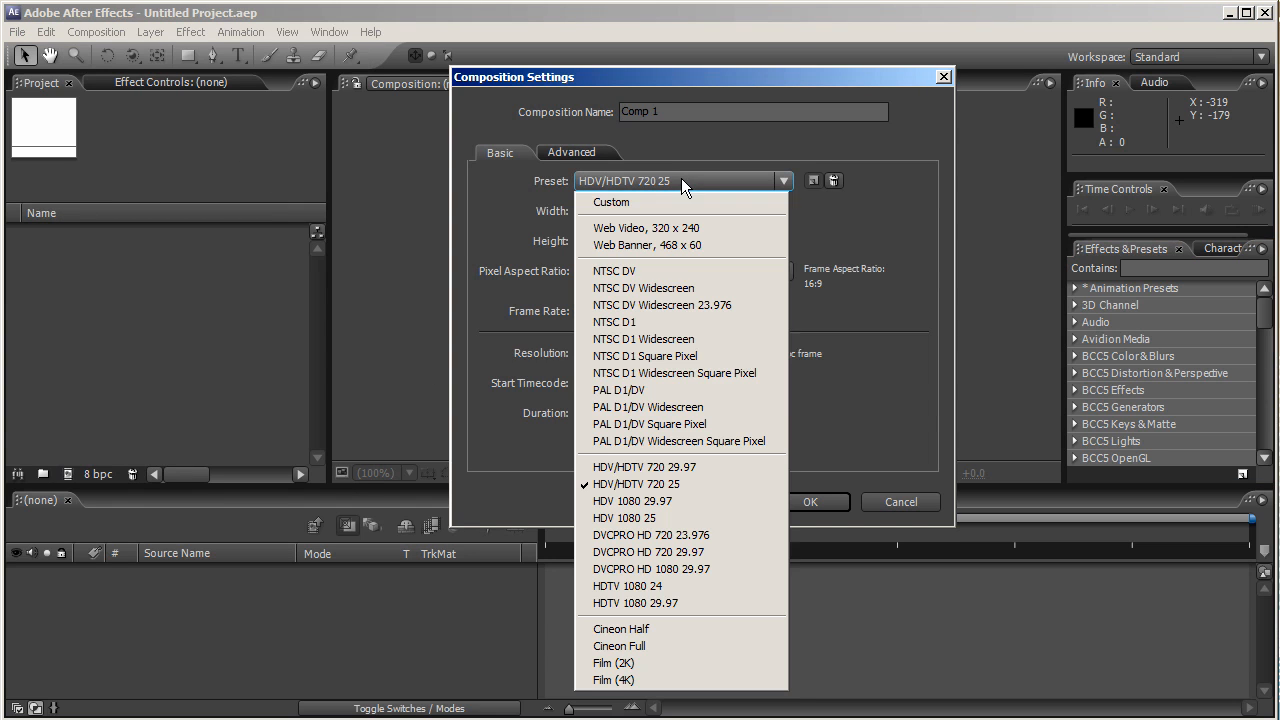
left_click(723, 485)
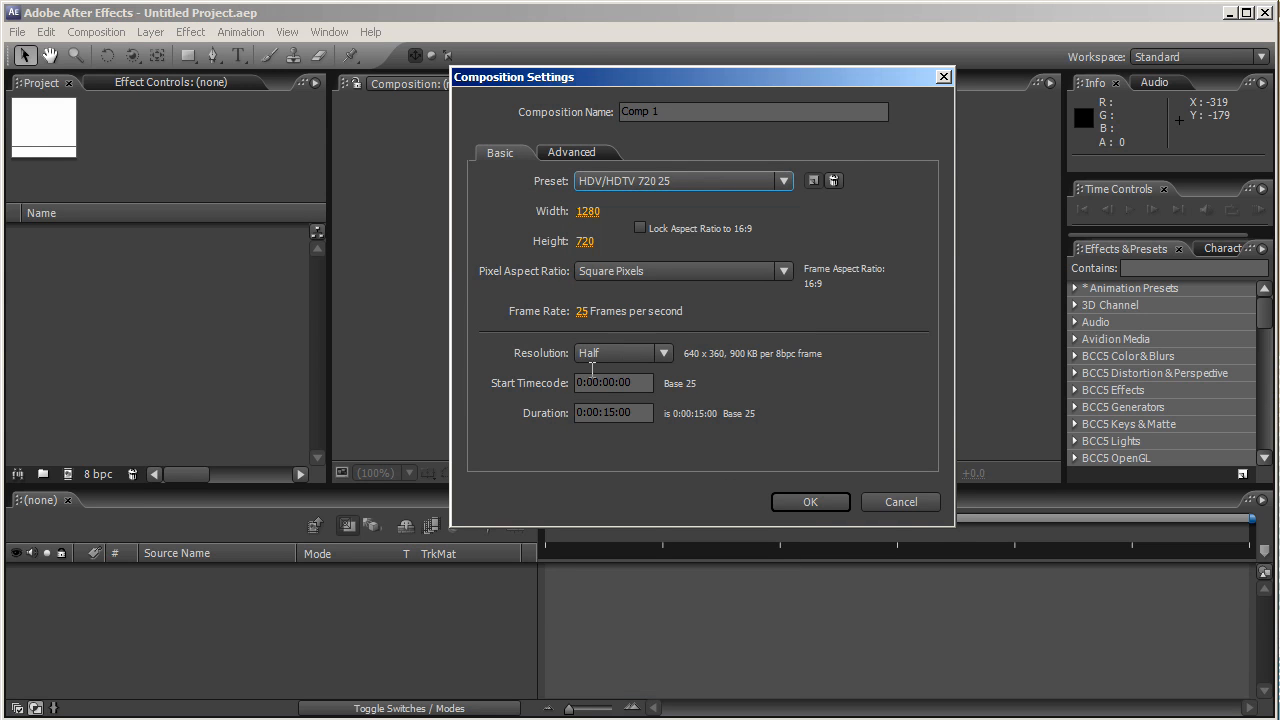
left_click_drag(645, 418, 466, 411)
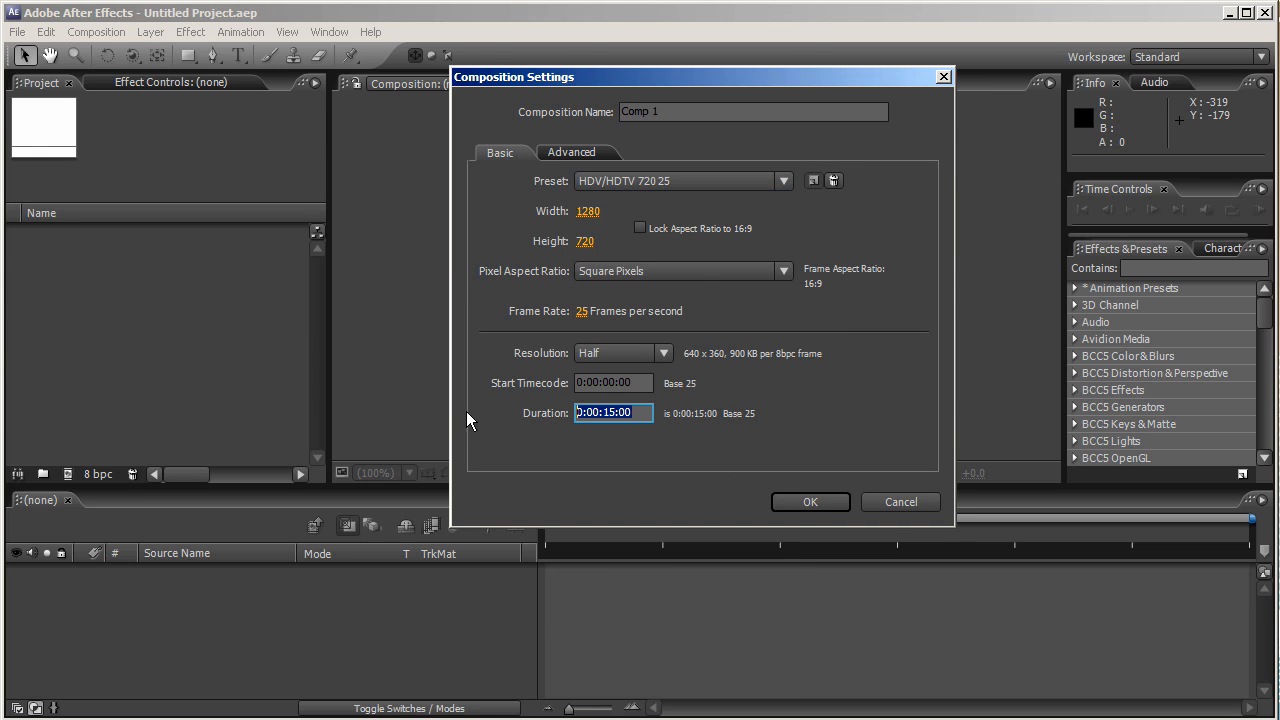
type("15:00")
key("Return")
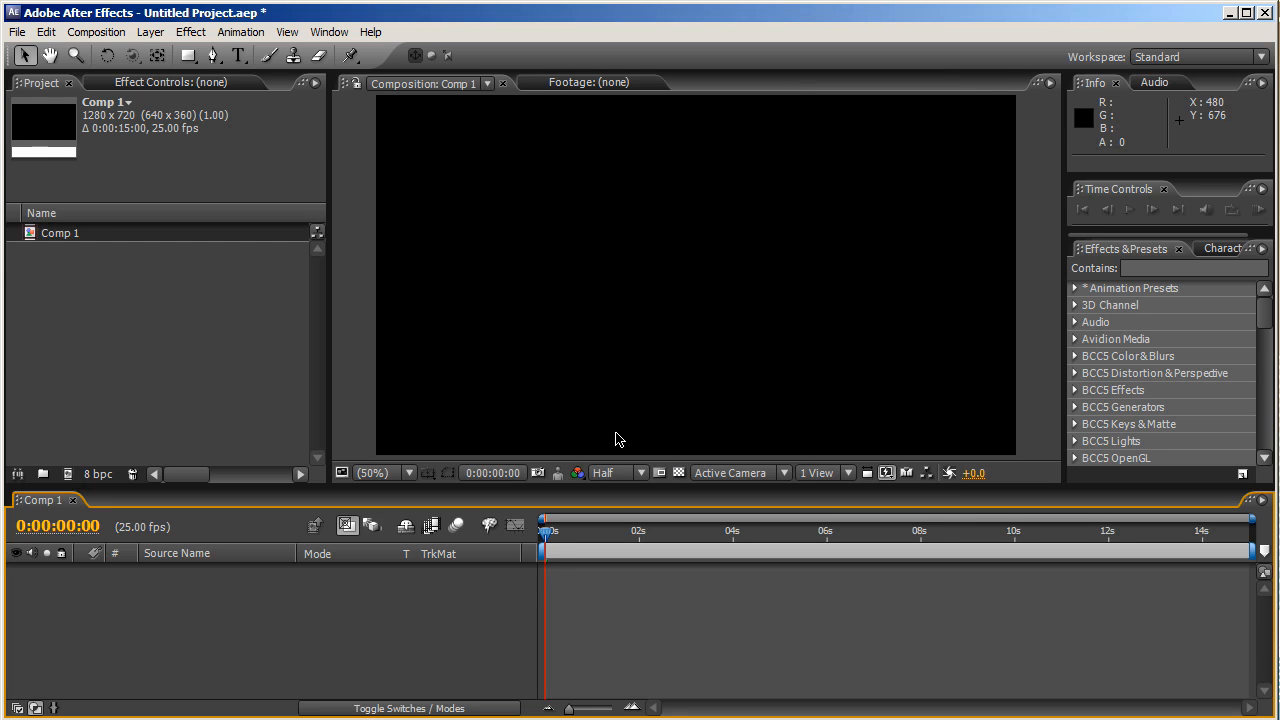
- Rename Comp 1 to Main_Comp
left_click(88, 237)
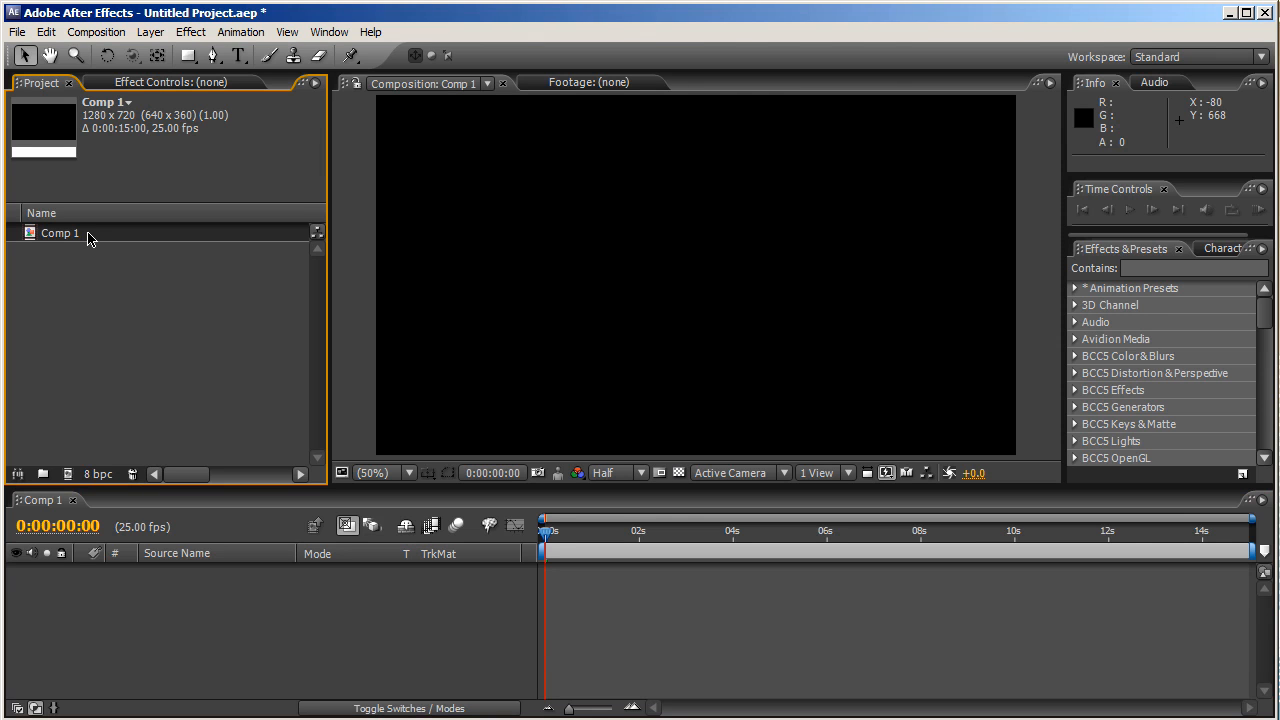
key("Return")
type("Main_Comp")
key("Return")
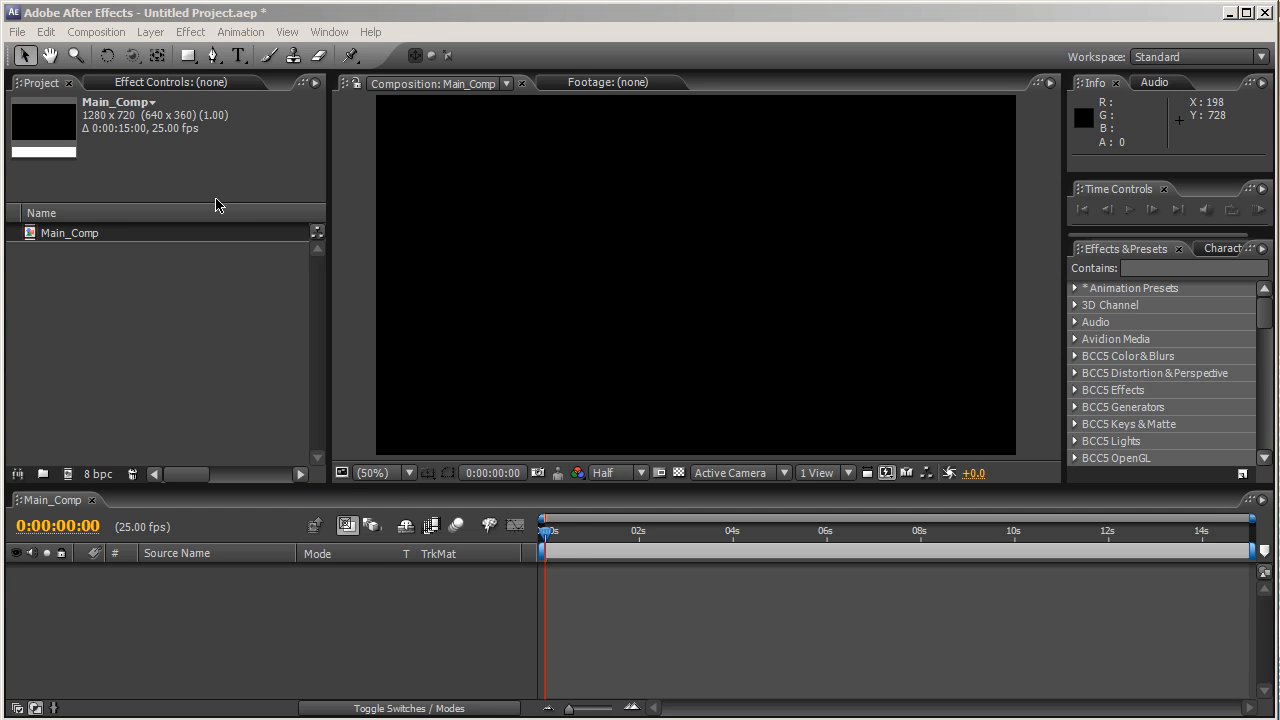
- Create a black full-frame solid layer named BG
left_click(148, 32)
left_click(148, 32)
left_click(148, 32)
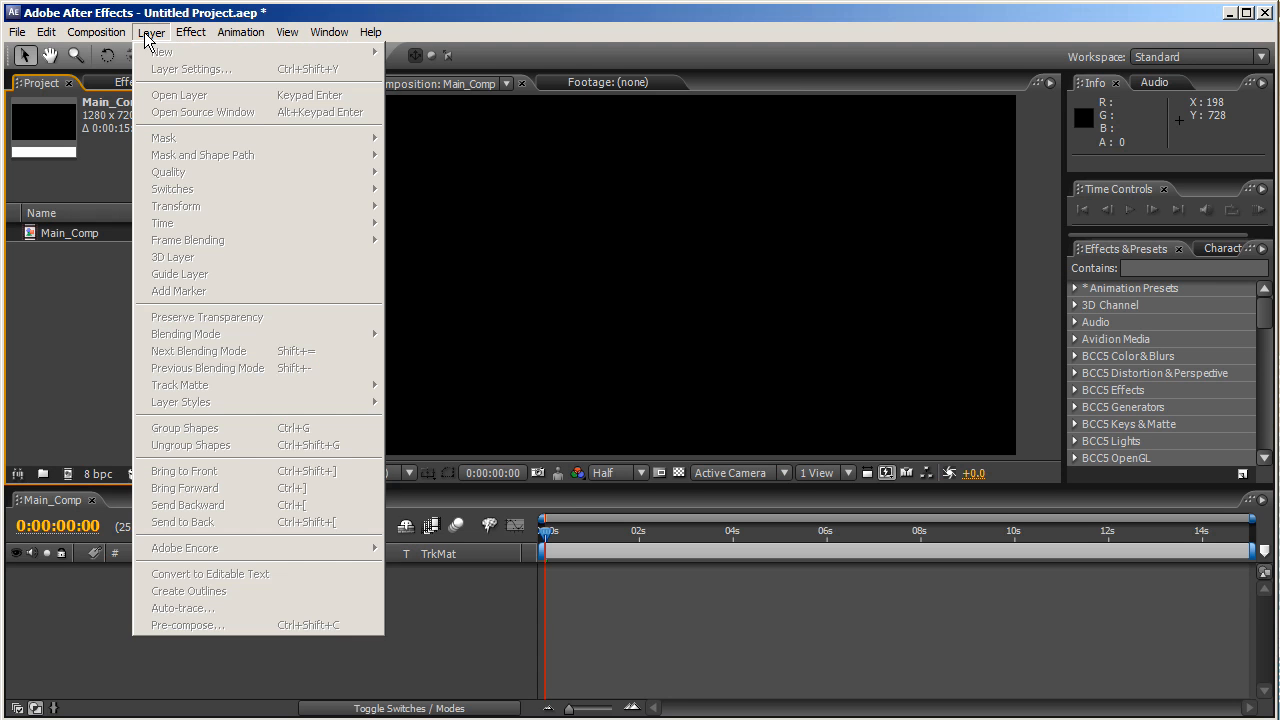
mouse_move(160, 51)
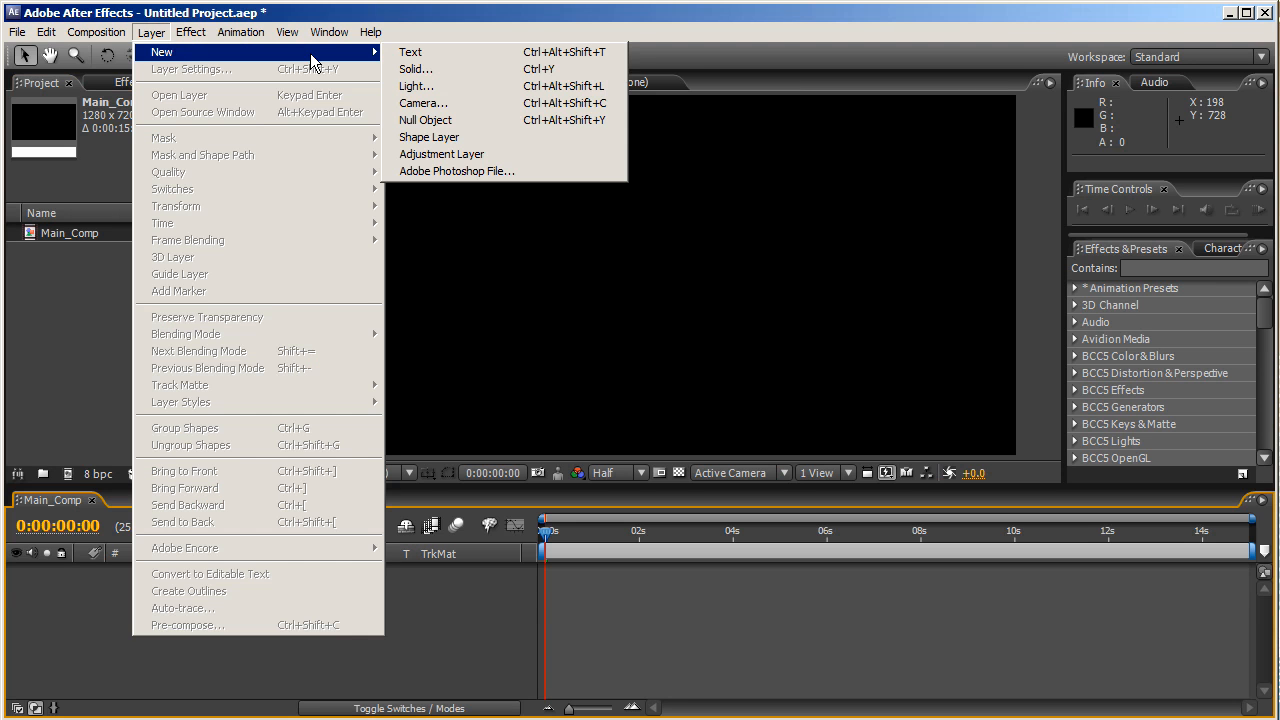
left_click(432, 74)
left_click(546, 396)
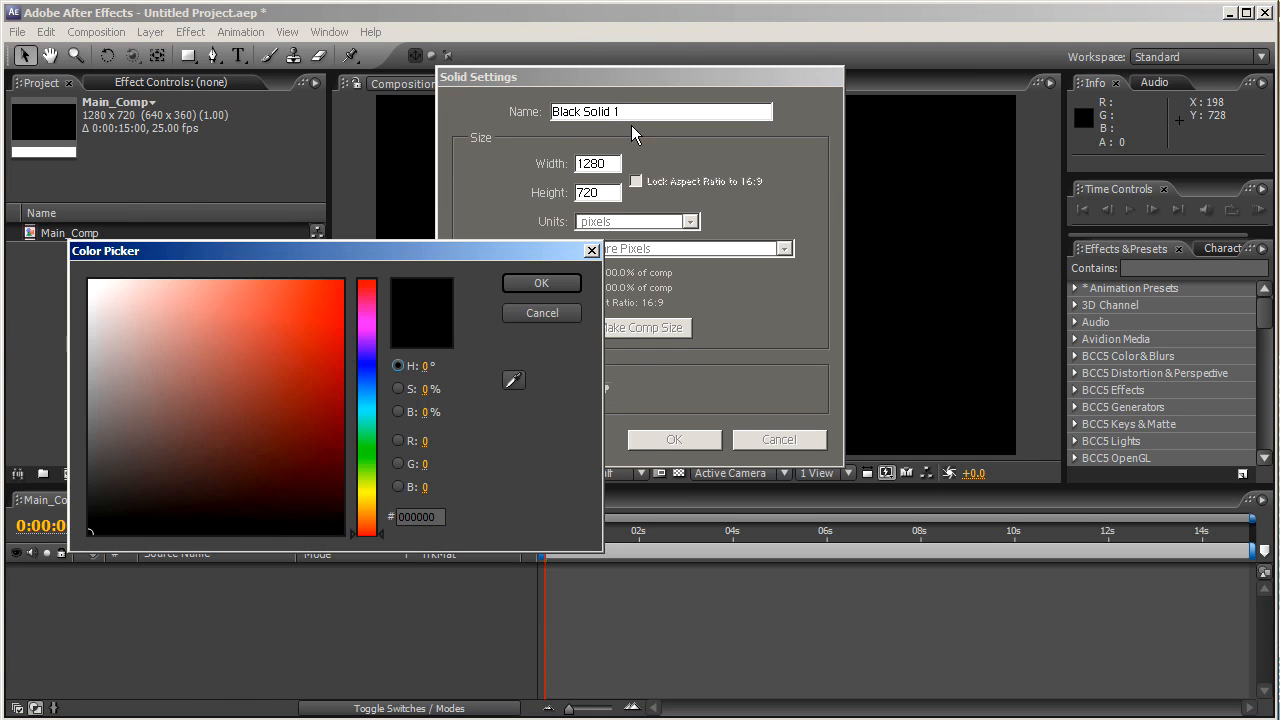
left_click(541, 283)
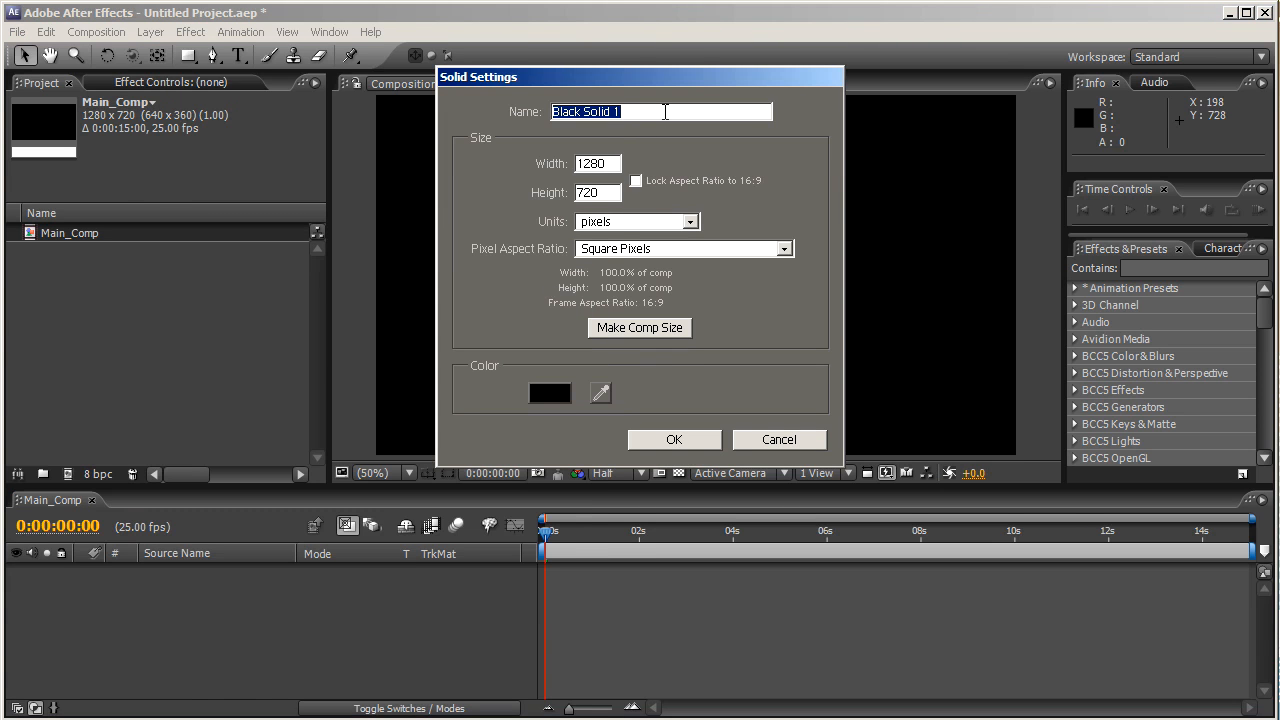
type("B")
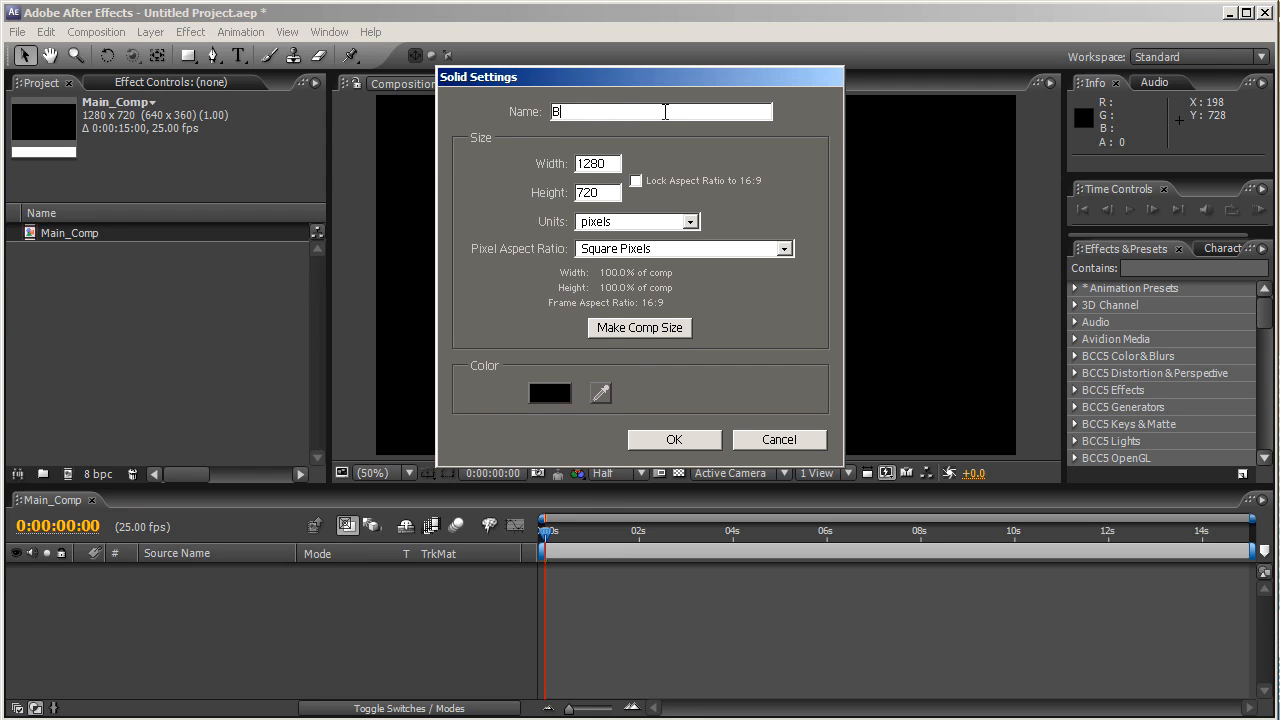
type("G")
key("Return")
- Duplicate the BG layer and rename the copies Bubbles and Light rays
left_click(249, 622)
left_click(225, 574)
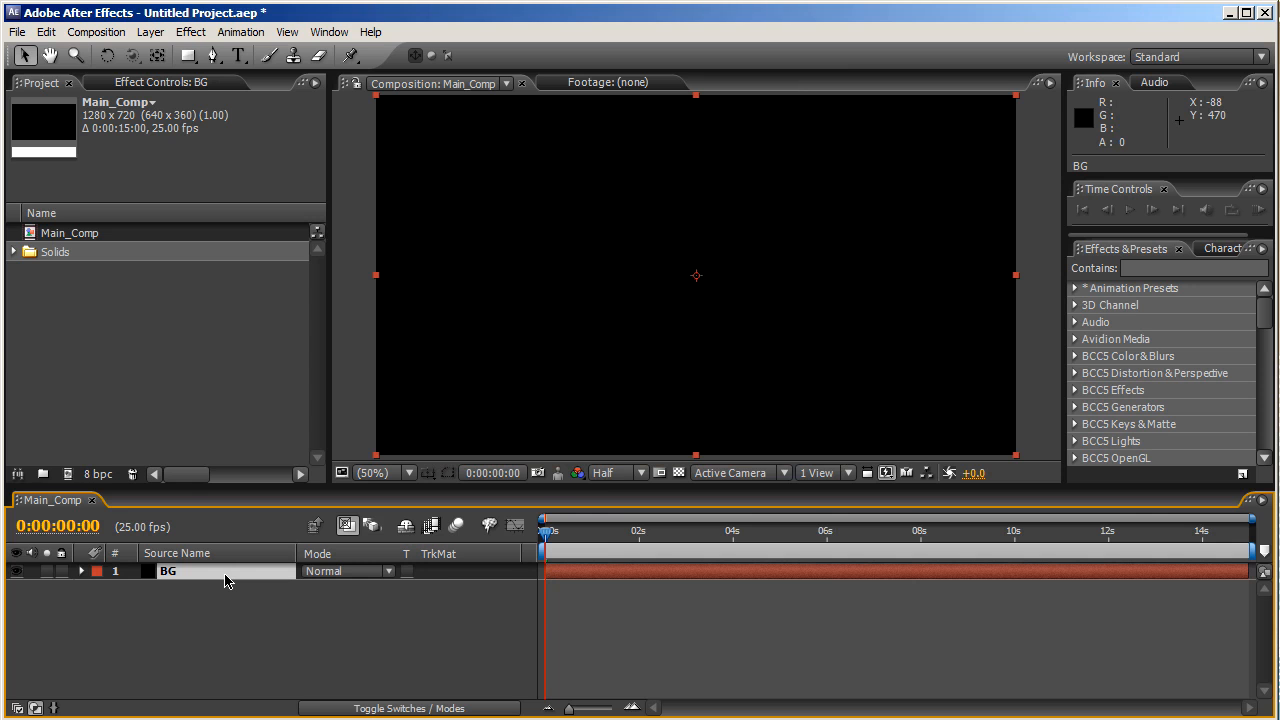
key("ctrl+d")
key("ctrl+d")
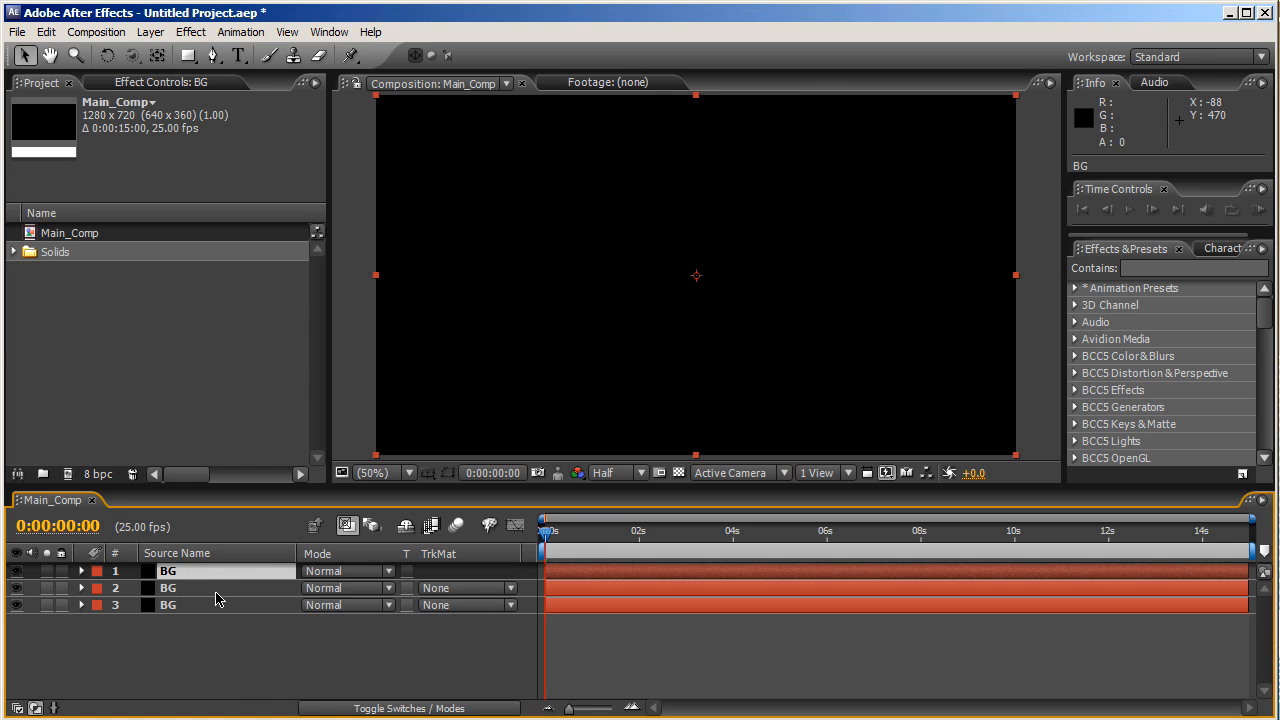
left_click(217, 597)
key("Return")
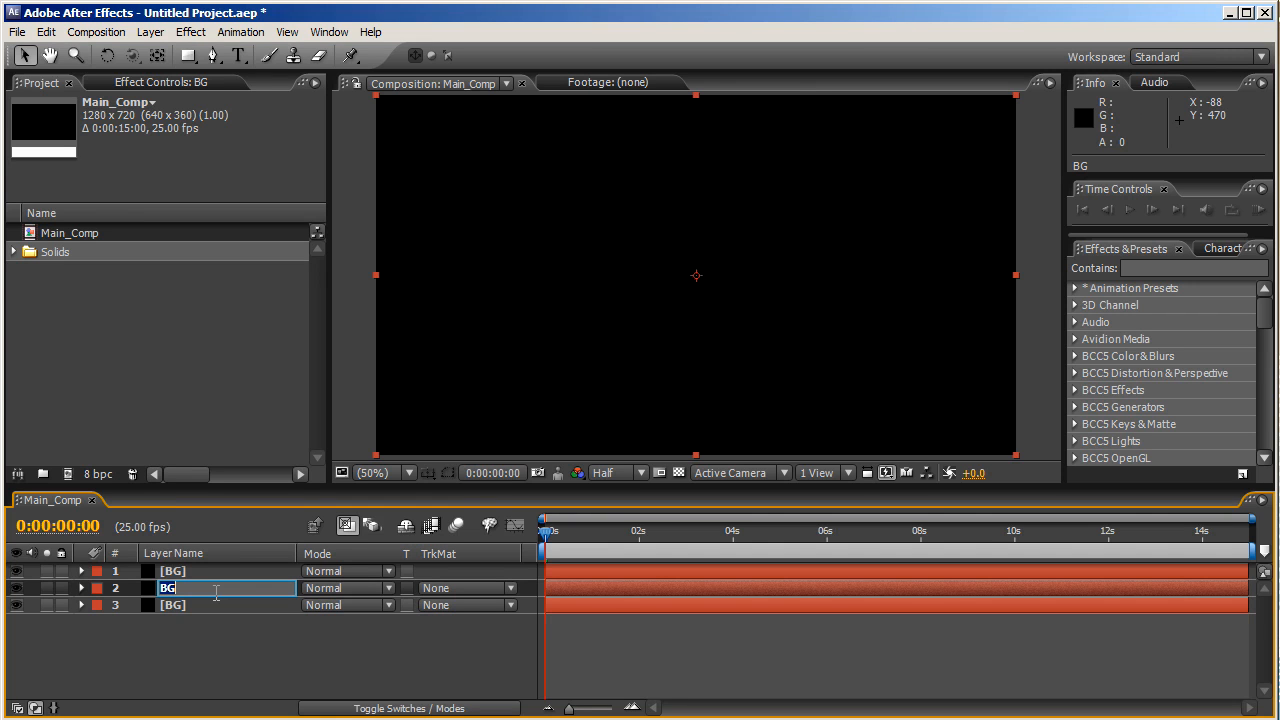
type("Bubbles")
key("Return")
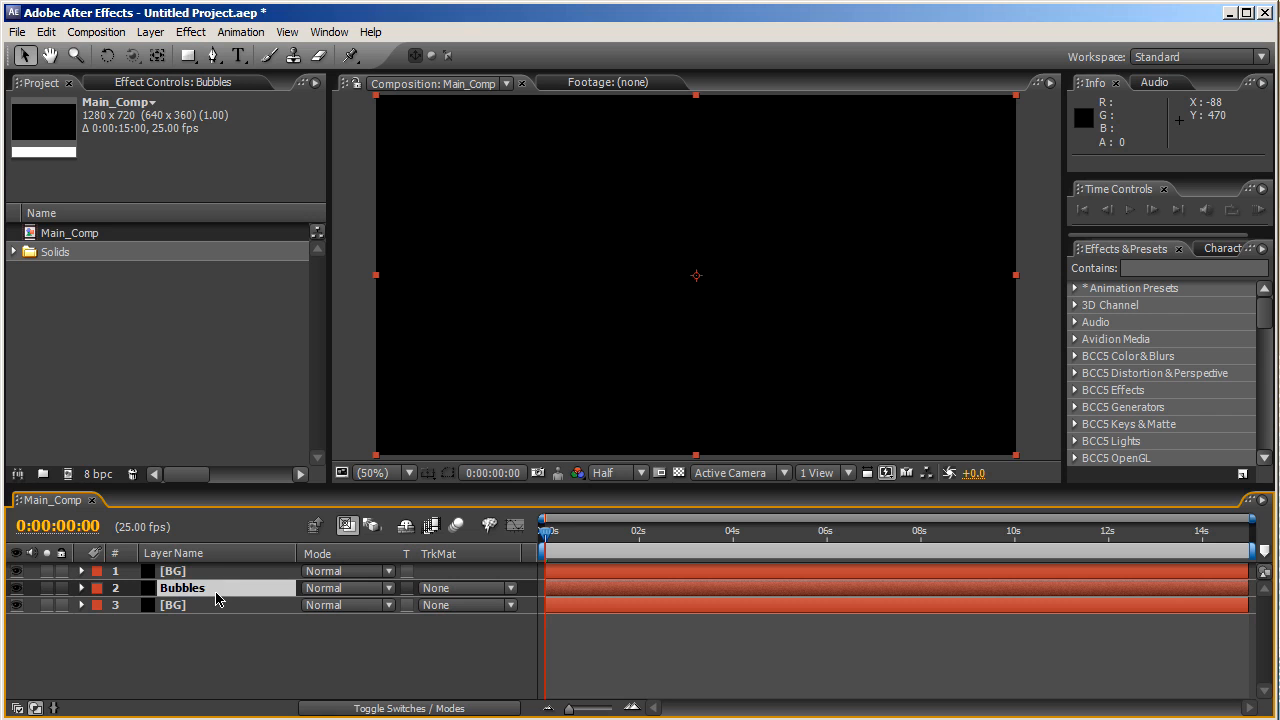
left_click(215, 570)
key("Return")
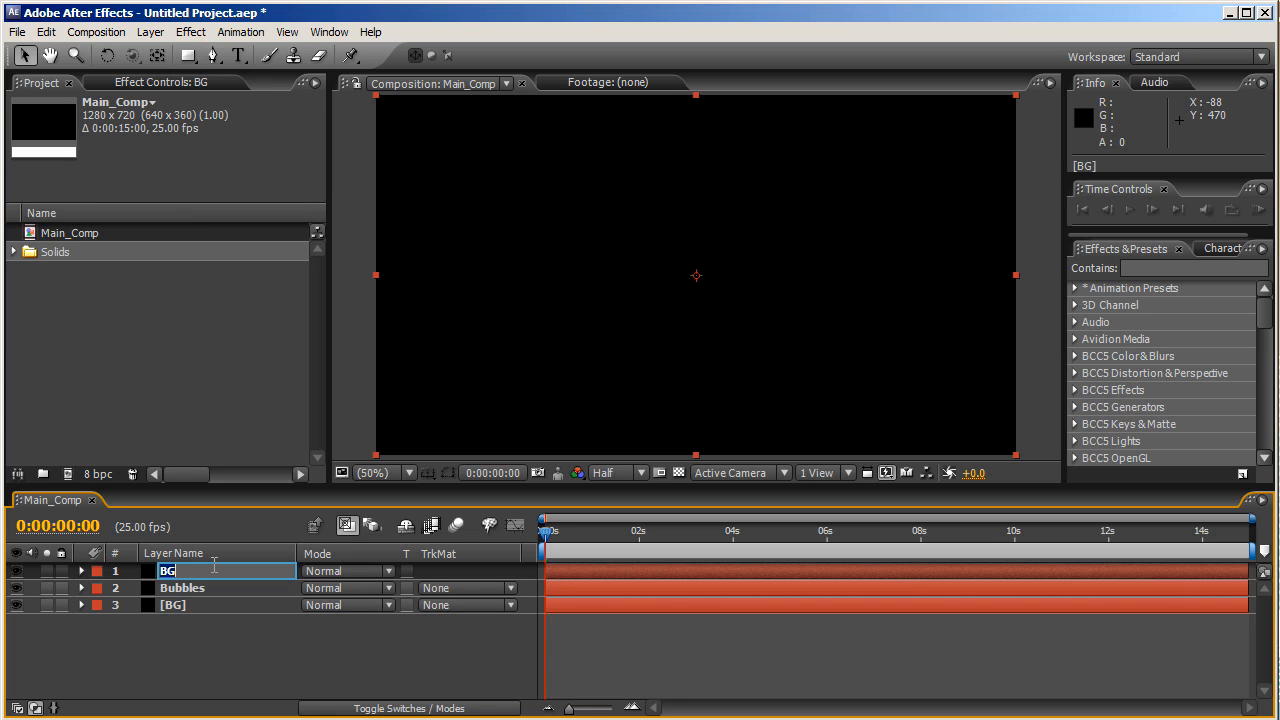
type("Light rays")
key("Return")
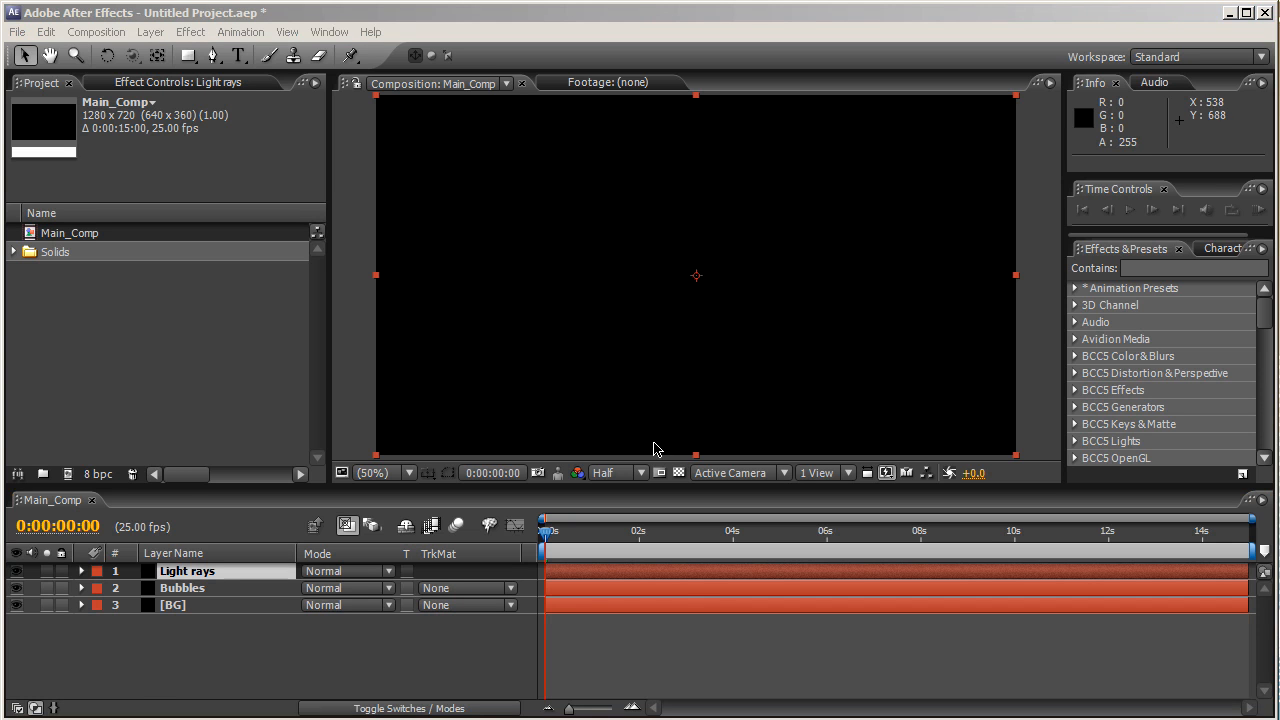
- Solo the BG layer and apply the Ramp gradient effect to it
left_click(90, 610)
left_click(46, 605)
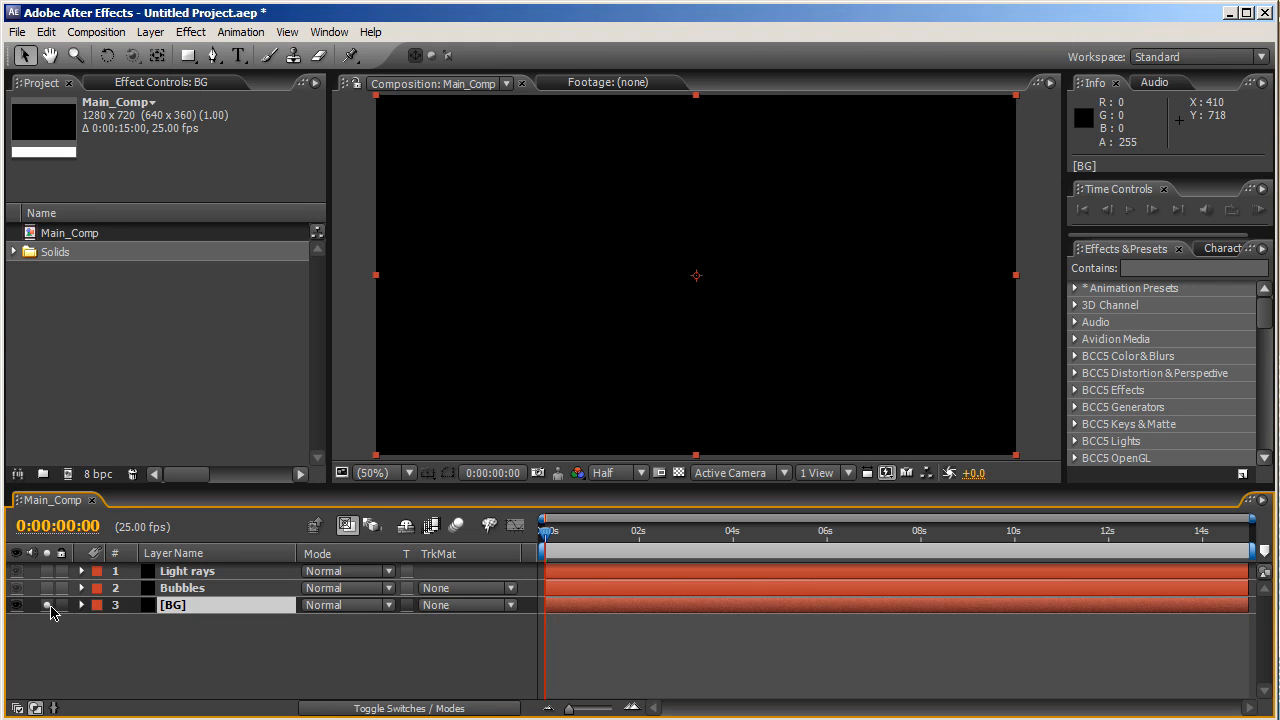
left_click(189, 32)
mouse_move(297, 490)
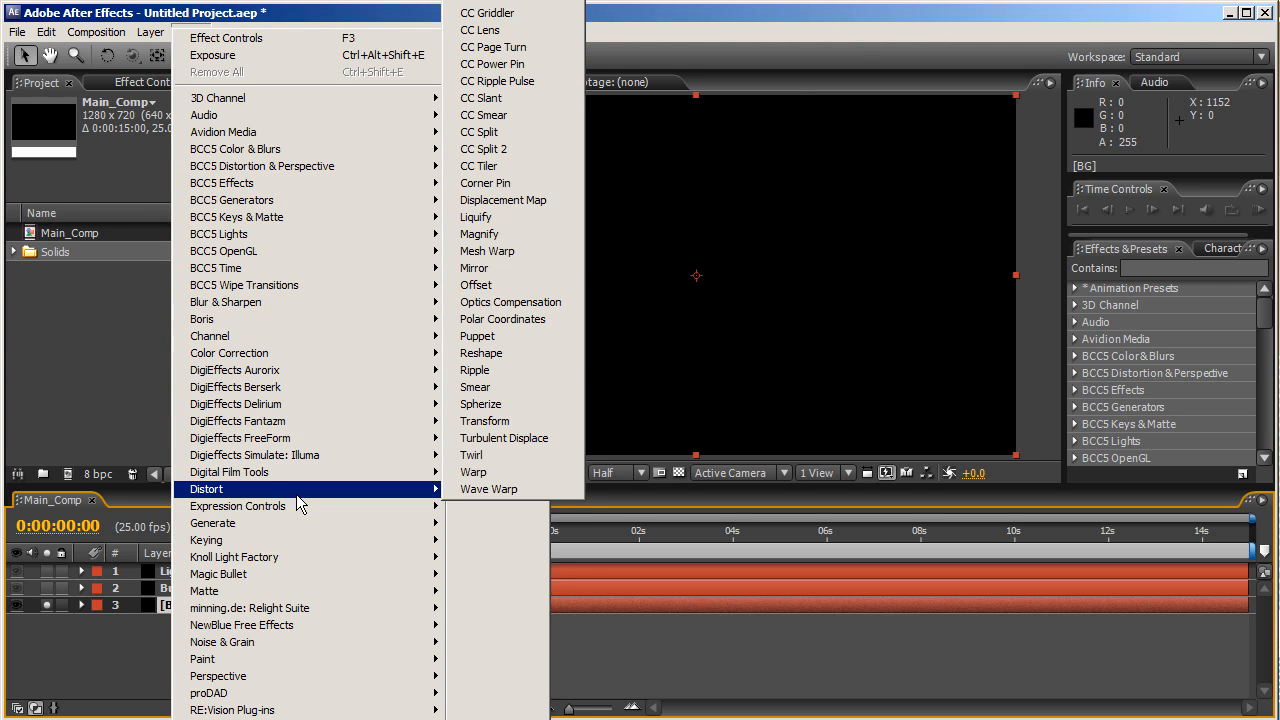
mouse_move(438, 514)
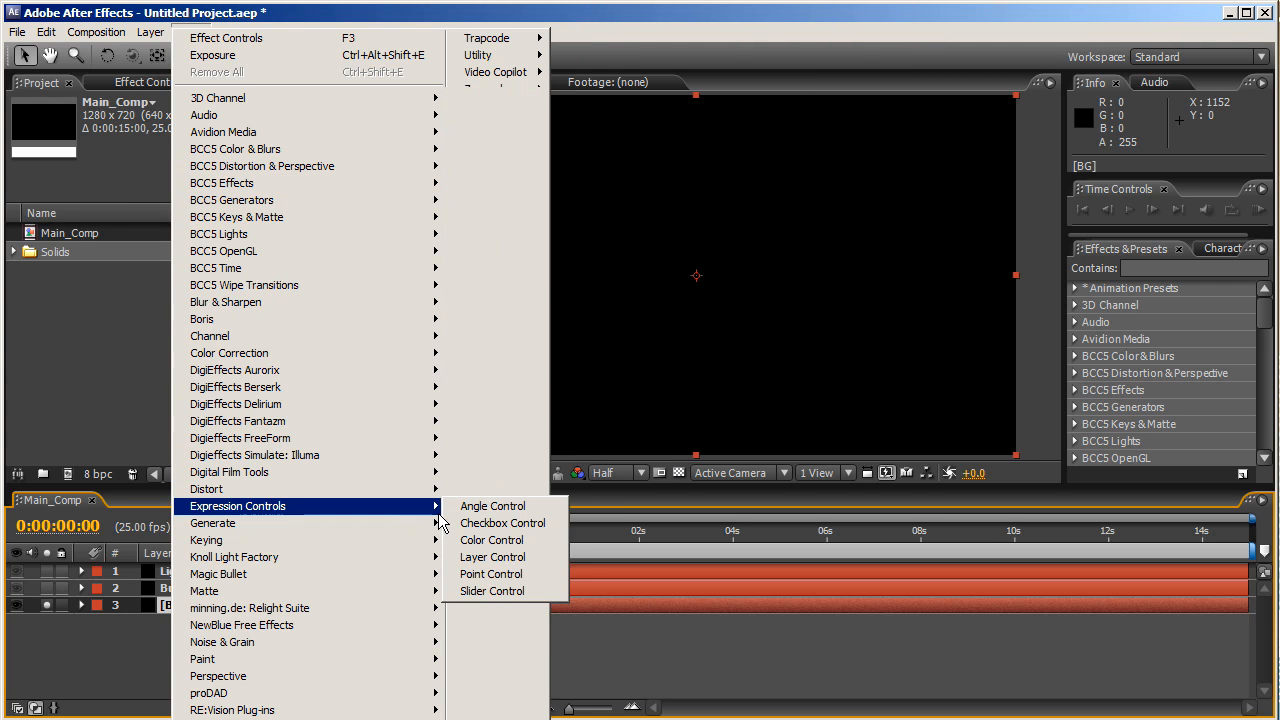
mouse_move(363, 540)
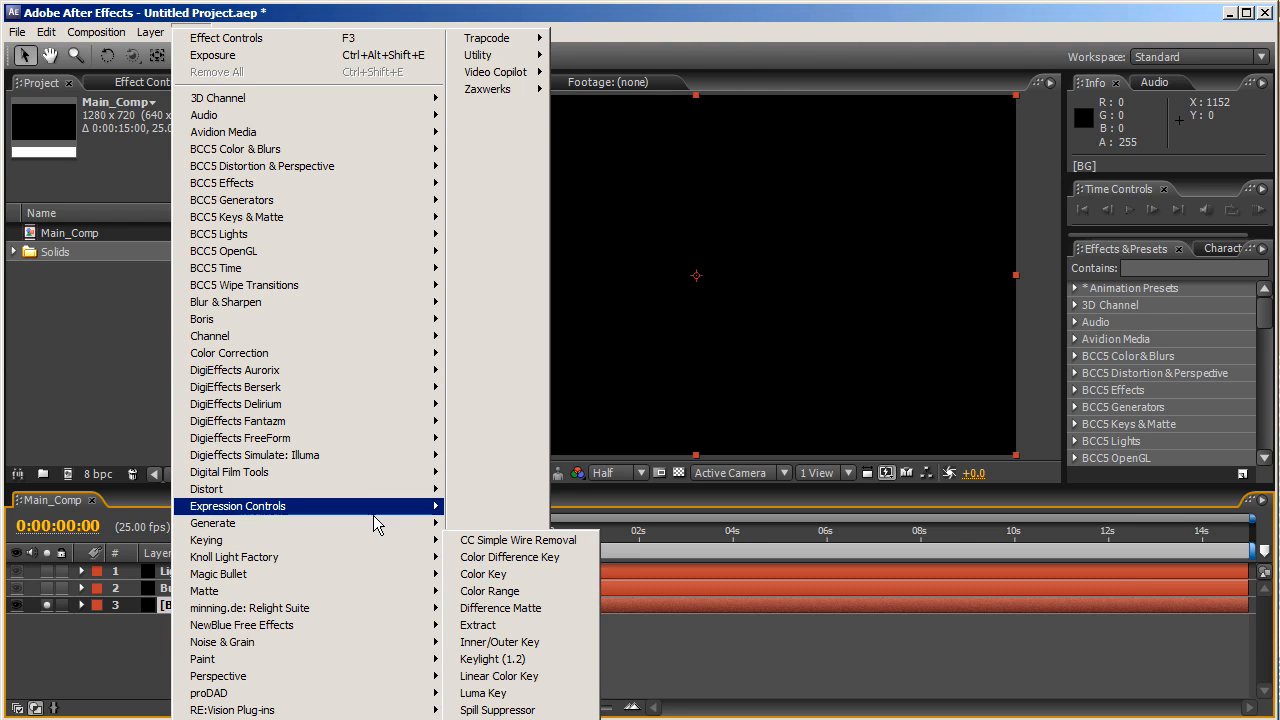
left_click(478, 451)
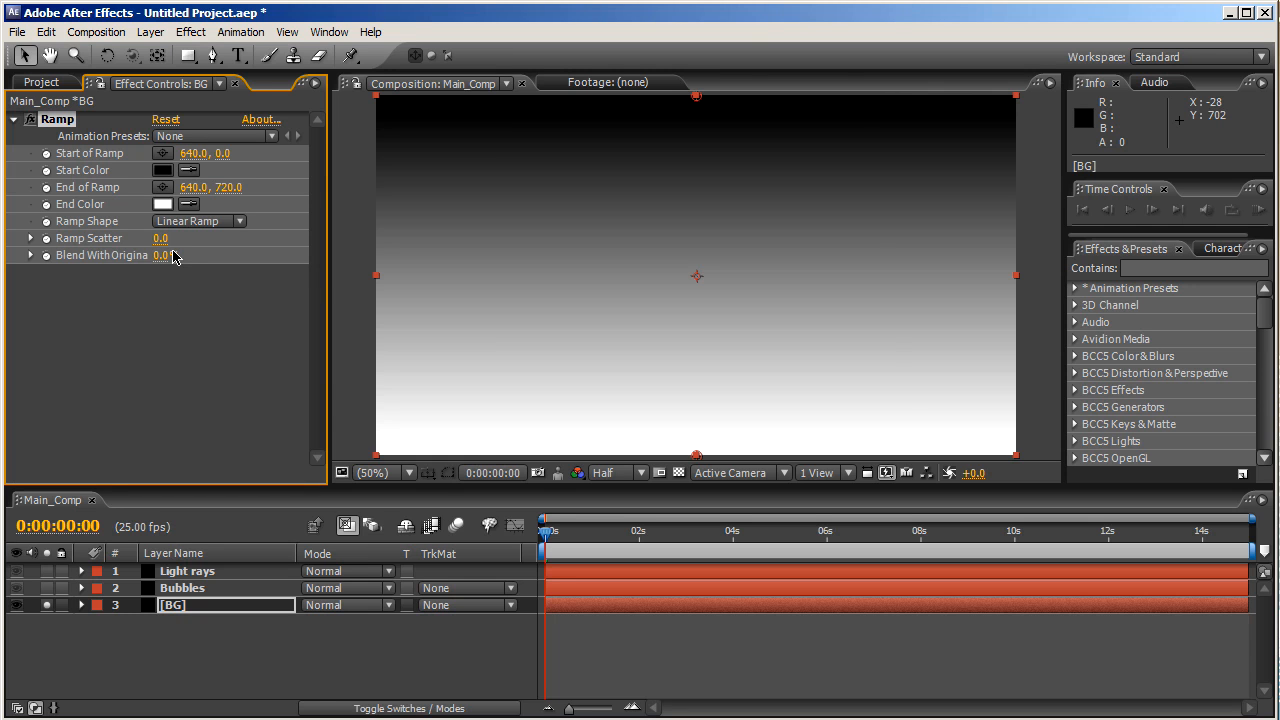
- Set the ramp's Start Color to a light cyan-blue (52BDFA)
left_click(162, 170)
left_click(372, 380)
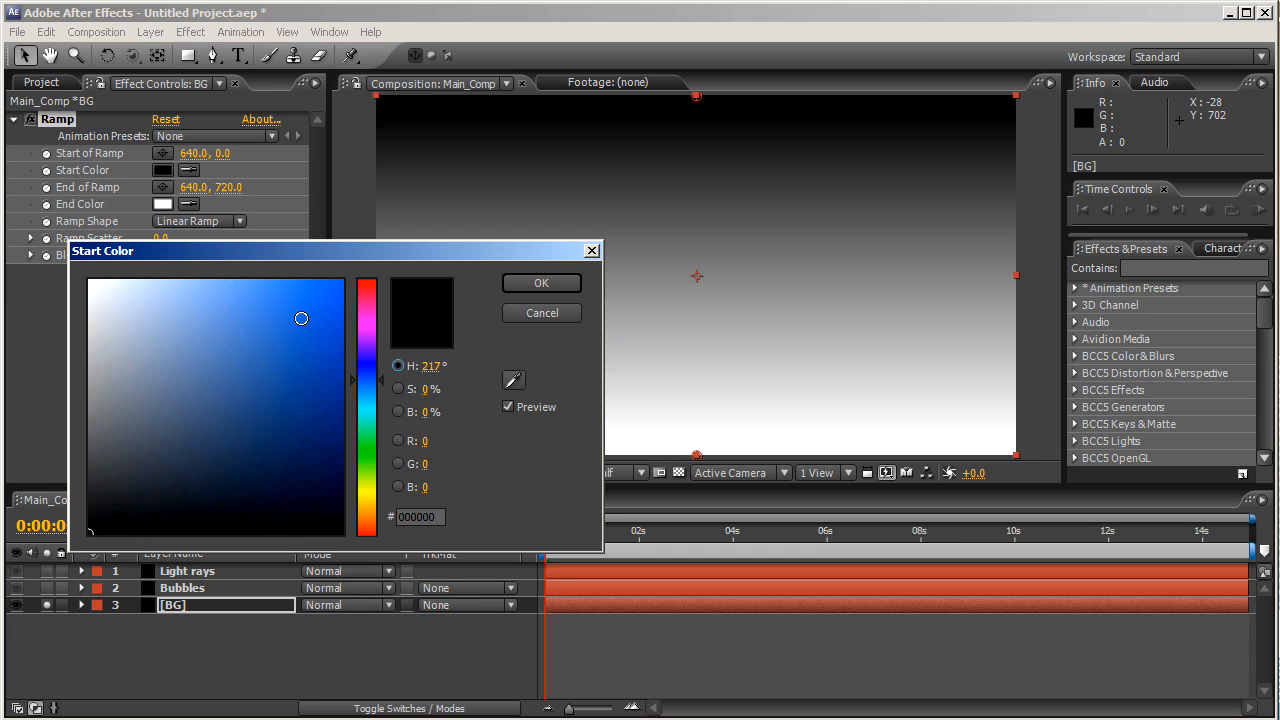
left_click(278, 286)
left_click_drag(278, 286, 259, 284)
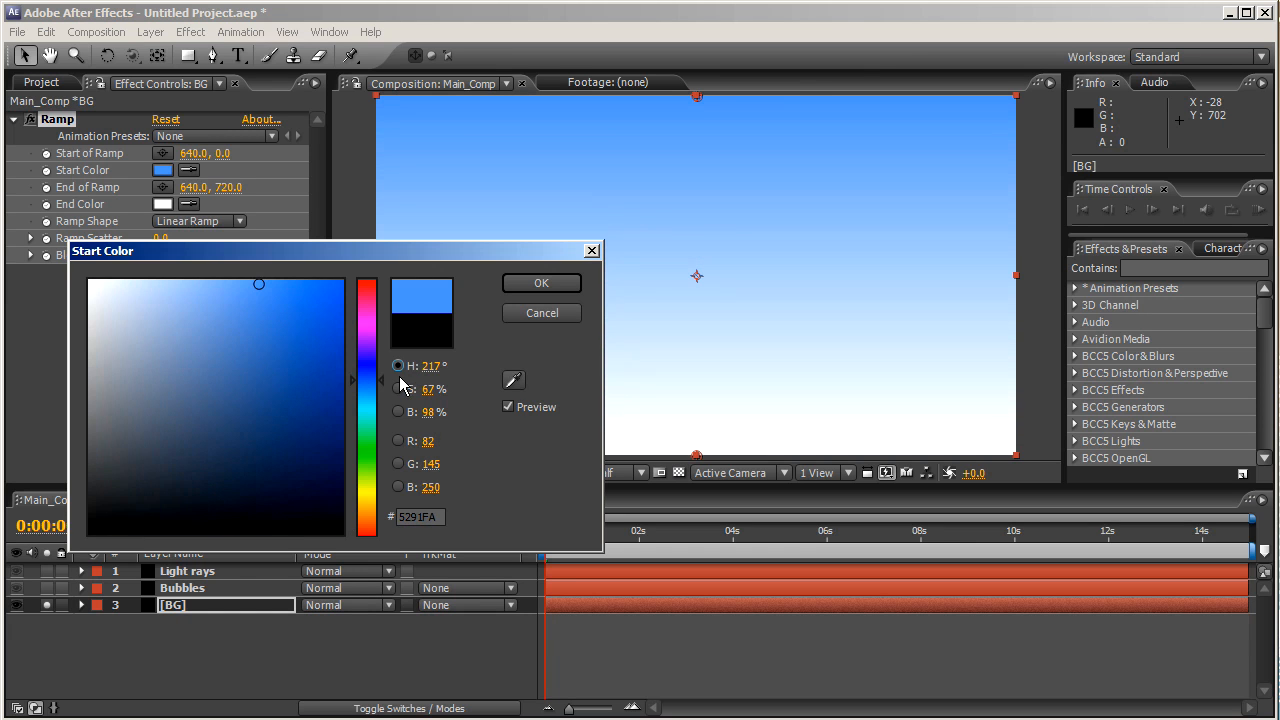
left_click(383, 392)
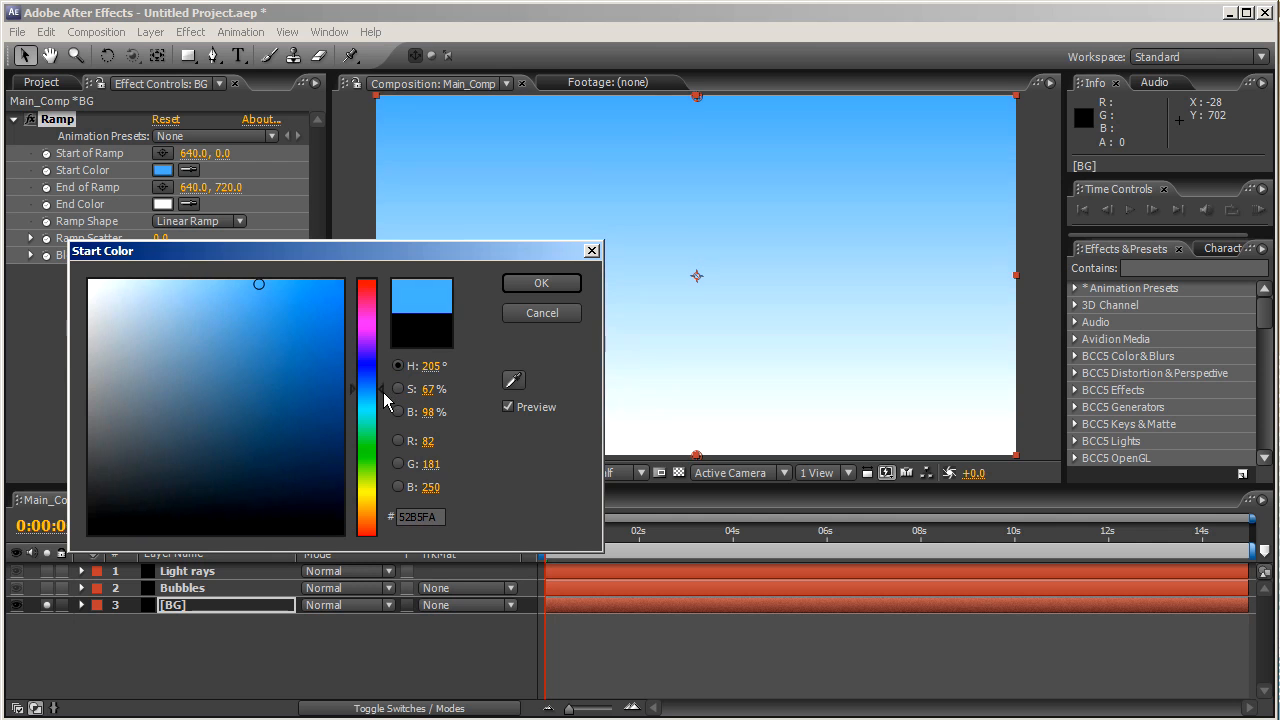
left_click(541, 283)
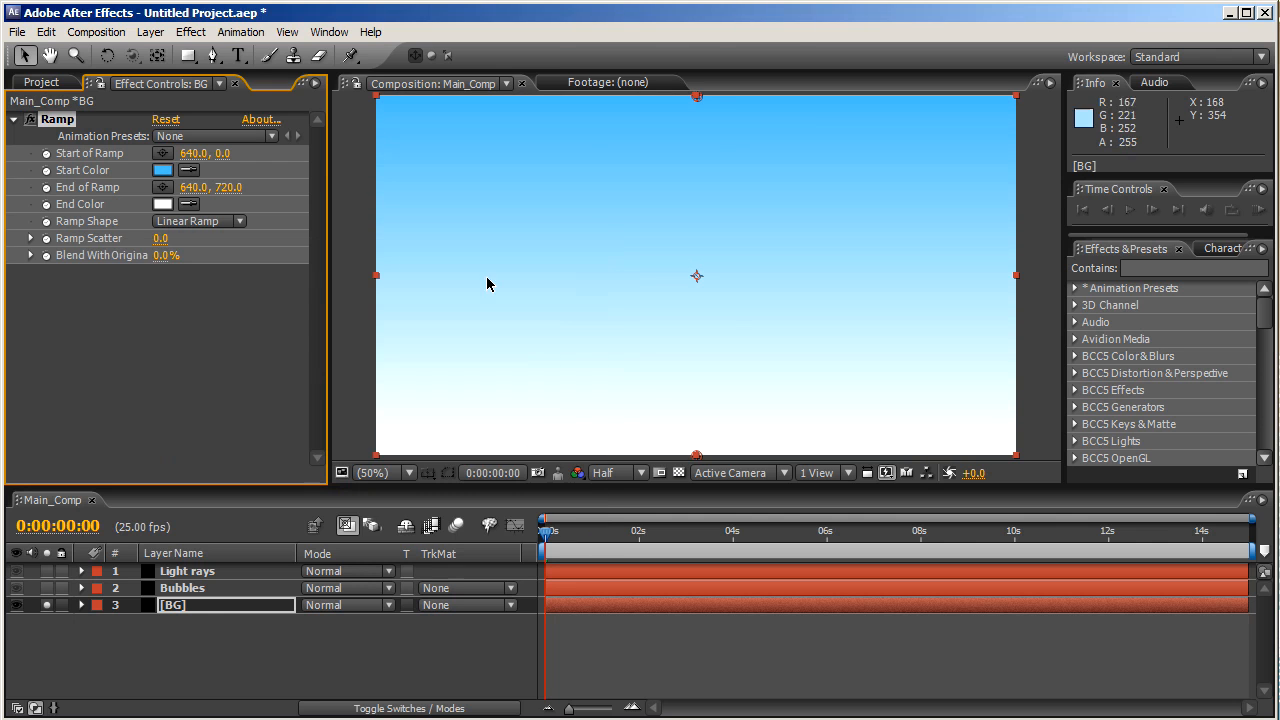
- Set the ramp's End Color to deep navy and move the start point to the top edge
left_click(162, 204)
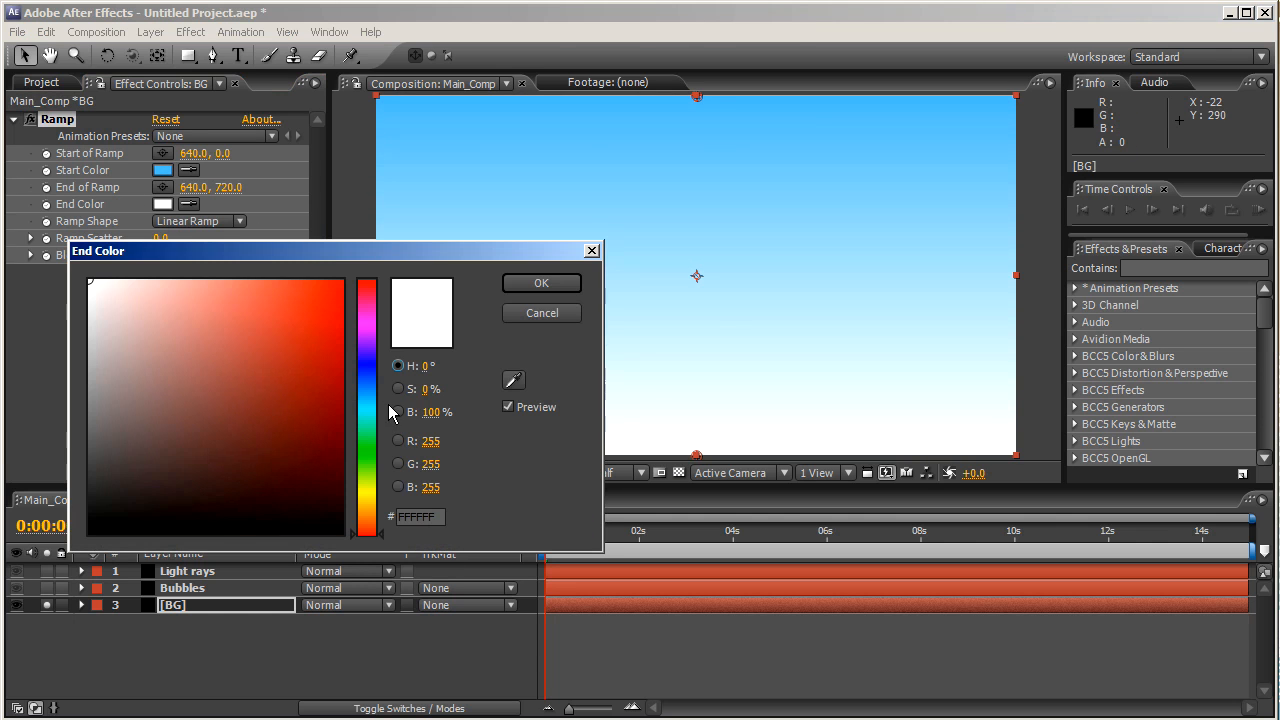
left_click(366, 368)
left_click_drag(323, 363, 340, 429)
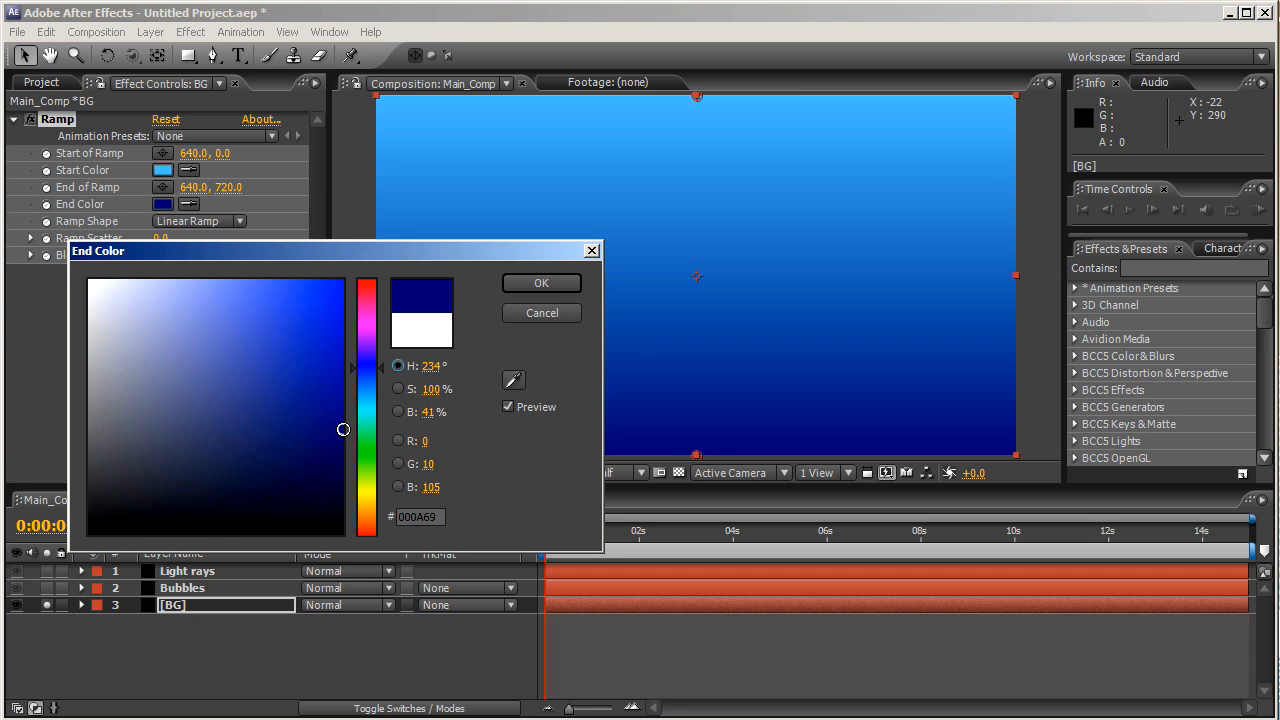
left_click(541, 284)
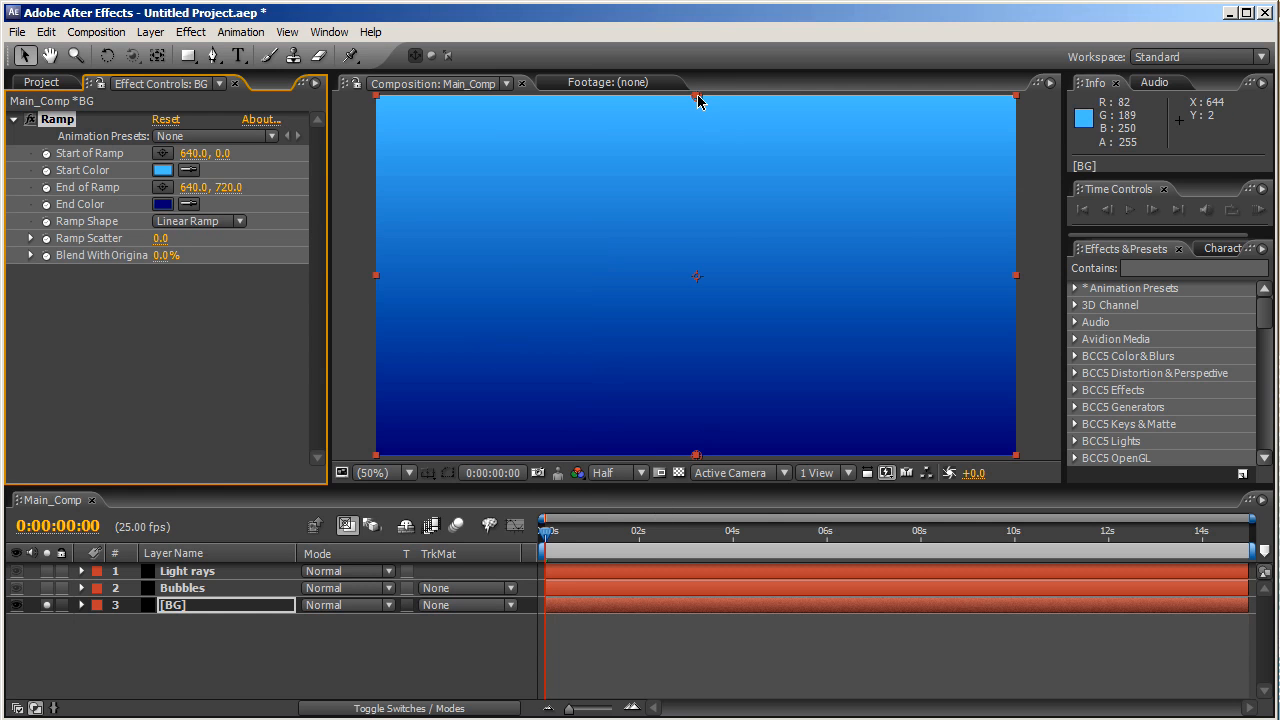
mouse_move(699, 100)
left_mouse_down()
mouse_move(707, 185)
mouse_move(696, 184)
mouse_move(702, 89)
left_mouse_up()
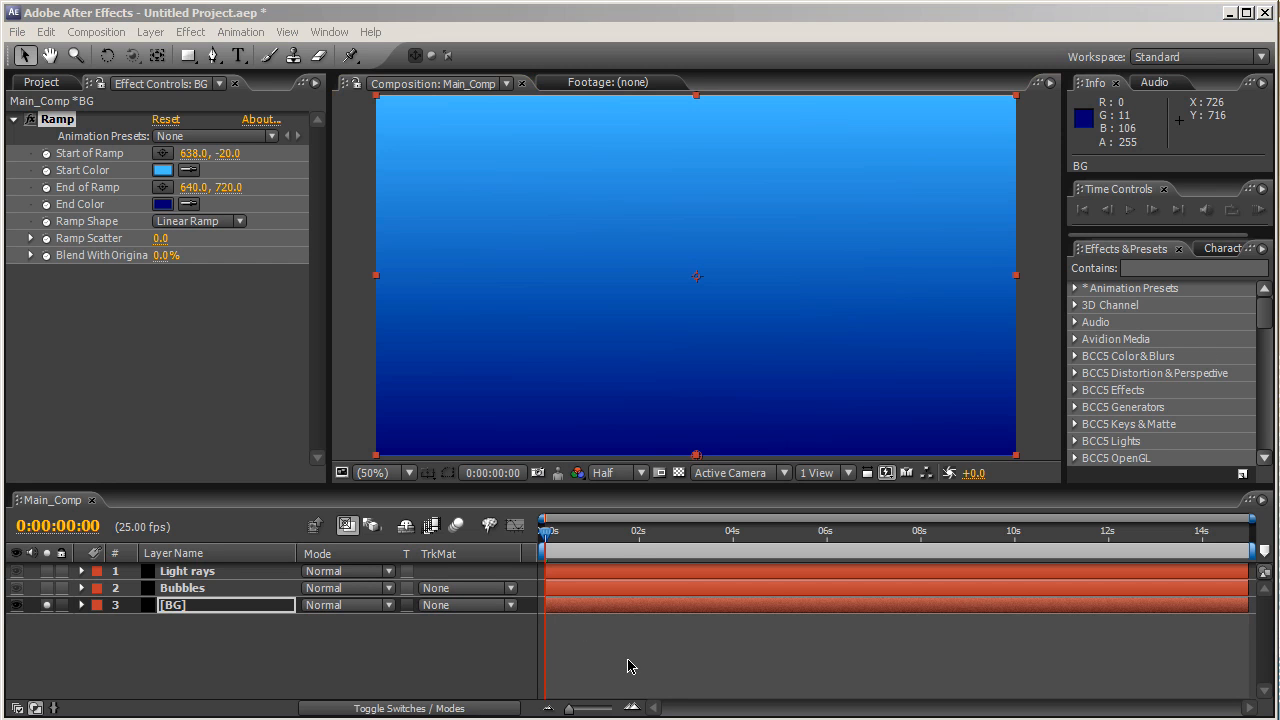
- Solo the Bubbles layer and apply CC Particle World to it
left_click(193, 594)
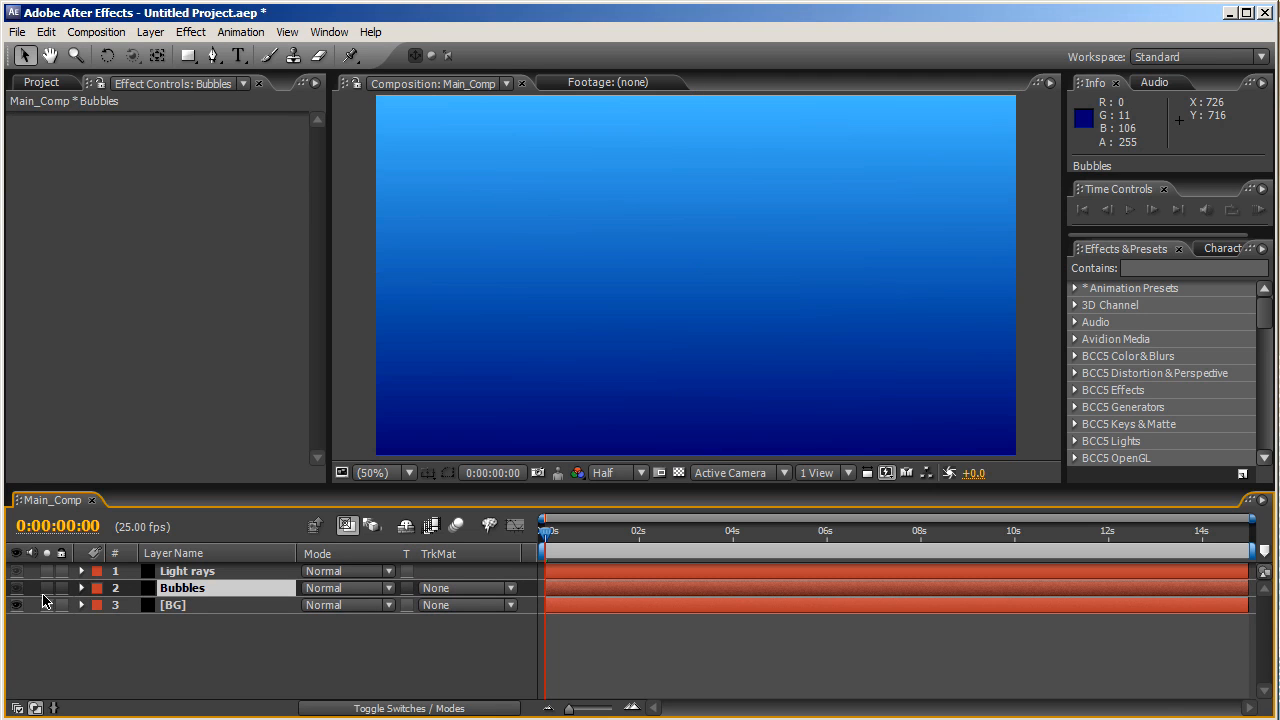
left_click(46, 588)
left_click(46, 605)
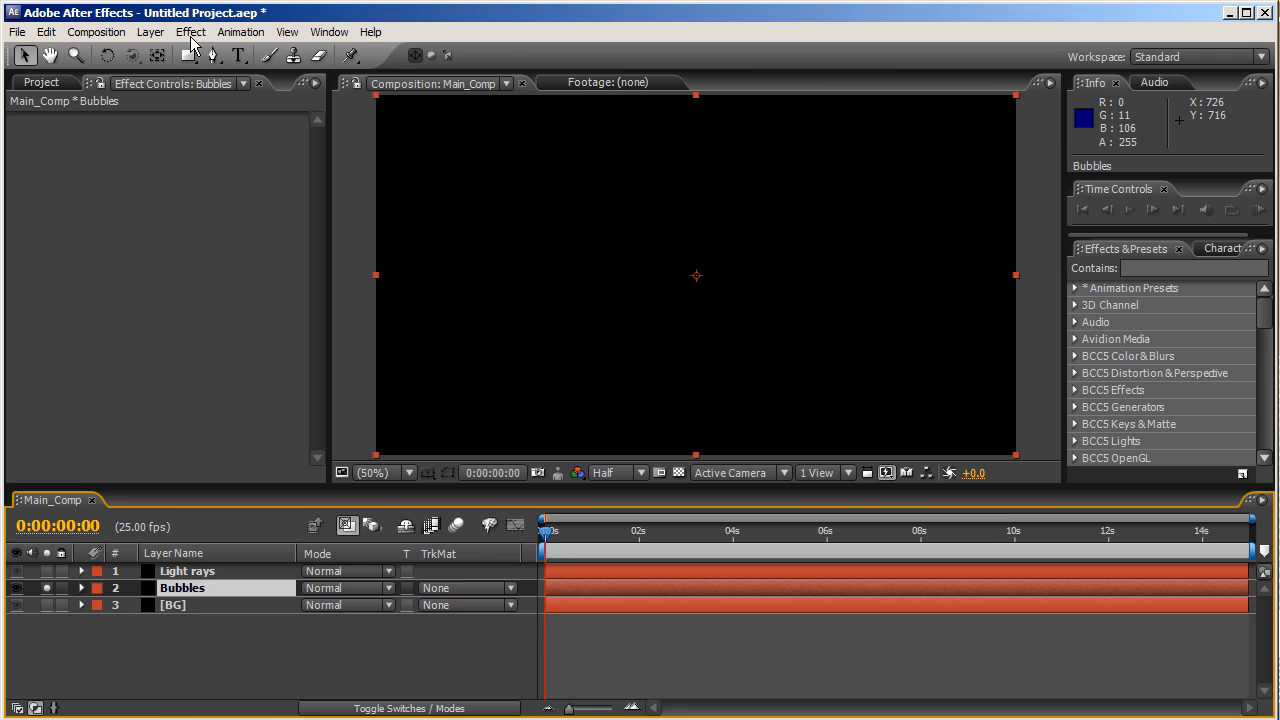
left_click(191, 33)
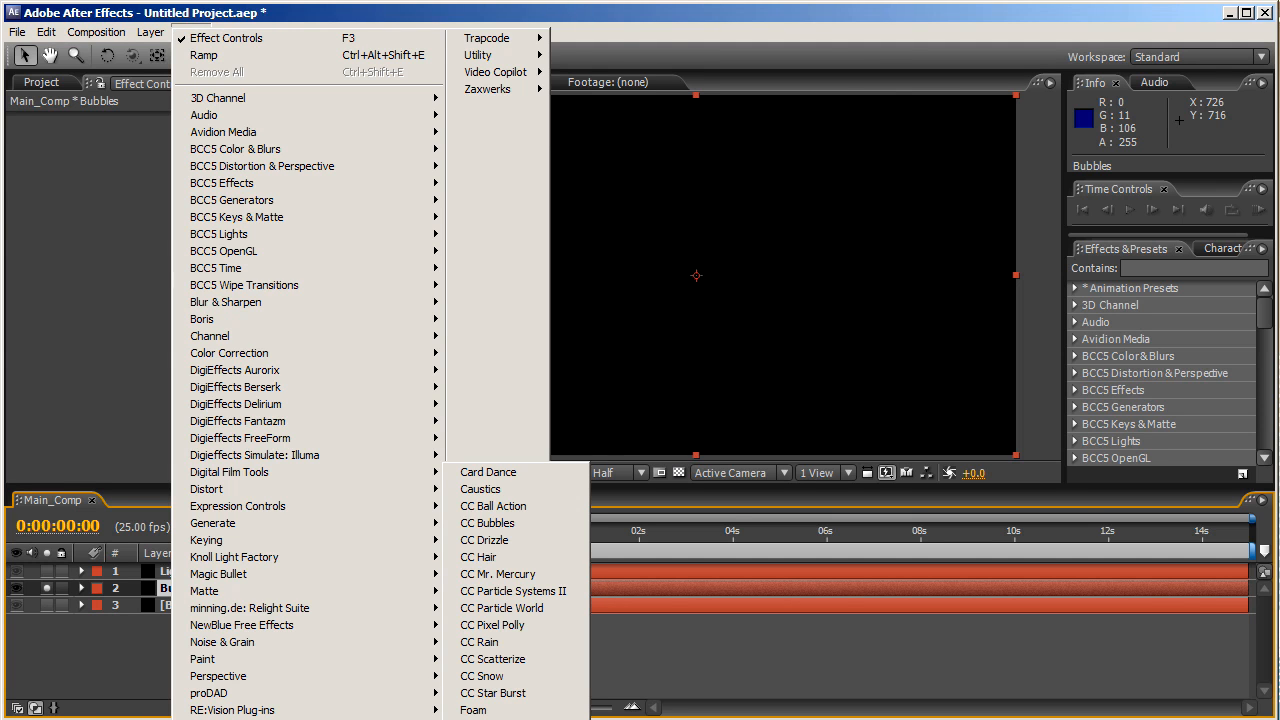
left_click(502, 608)
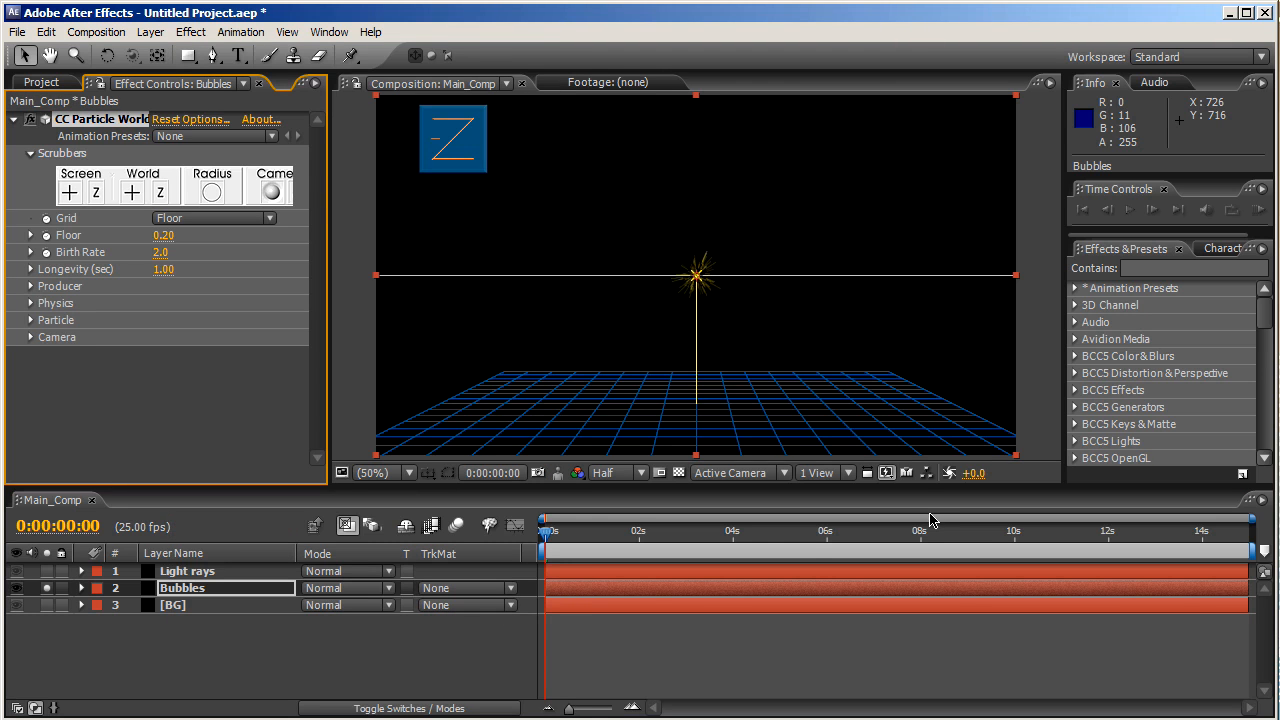
- Set Birth Rate to 110 and Longevity to 20, previewing at 0:00:02:01
left_click(160, 256)
type("2")
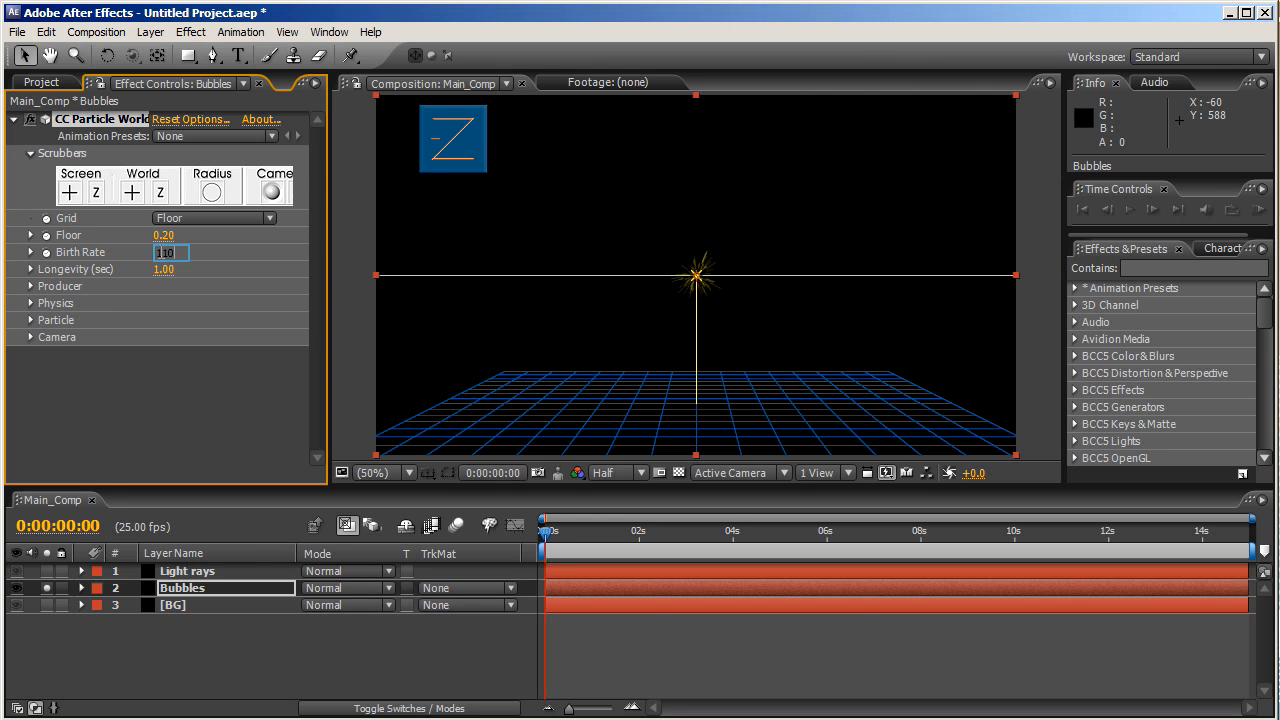
key("Return")
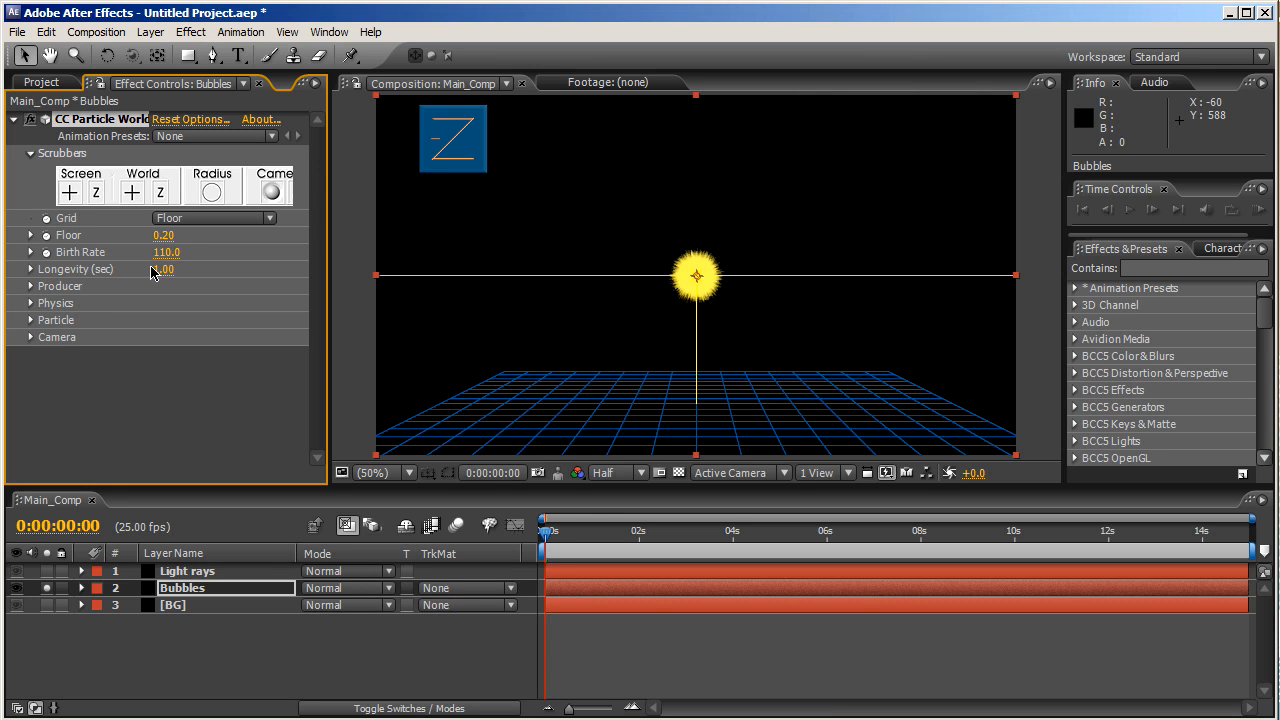
left_click(160, 270)
type("20")
key("Return")
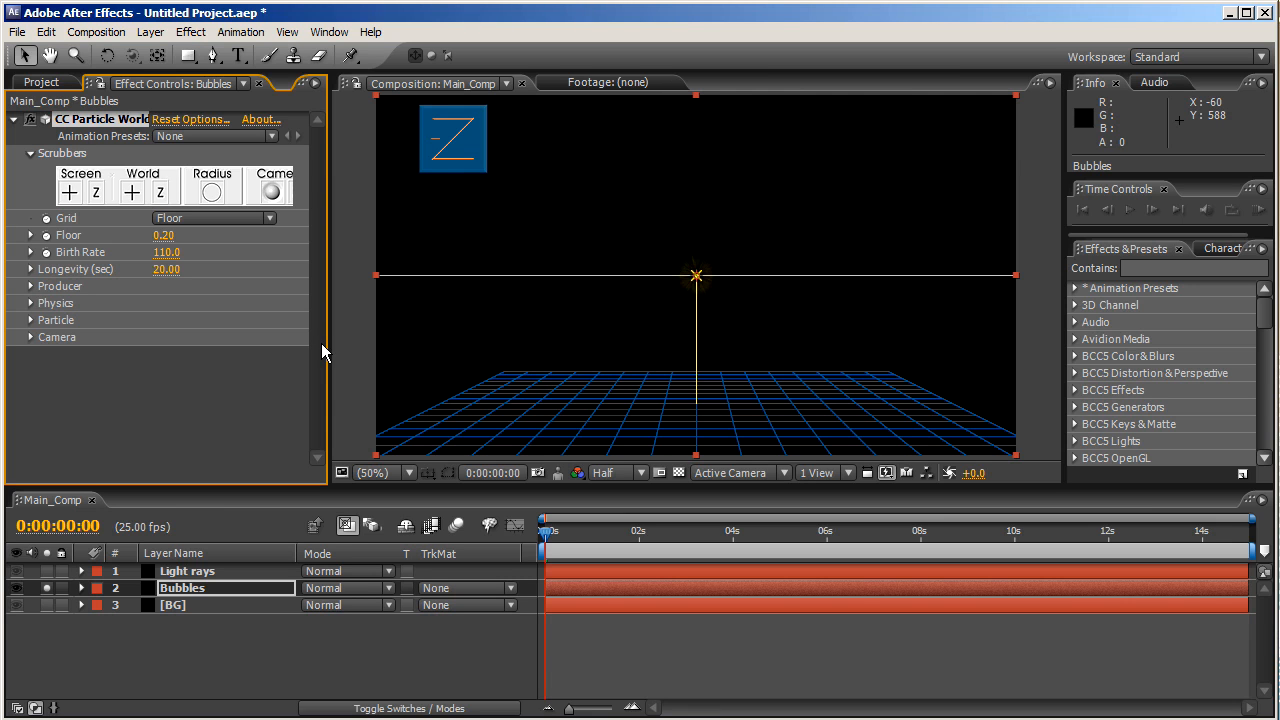
left_click(554, 533)
left_click_drag(556, 540, 640, 533)
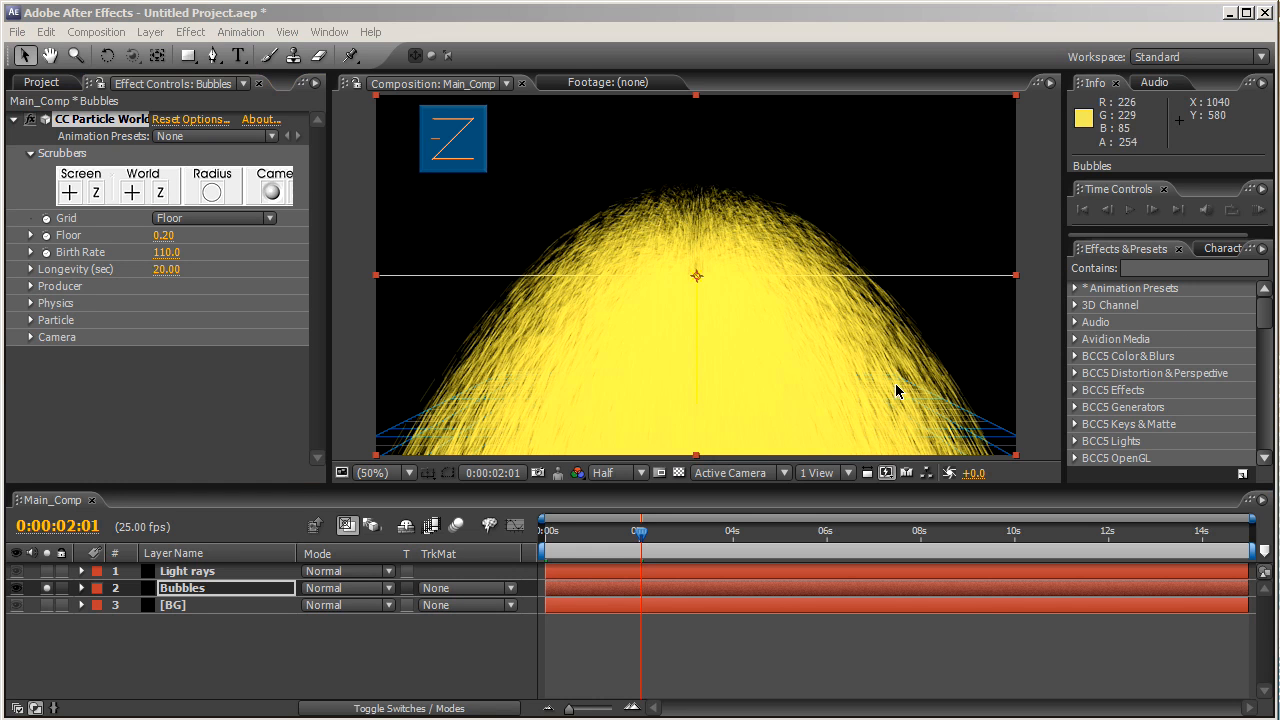
- Set the particle physics Velocity to 0 and Gravity to -0.001
left_click(31, 303)
left_click(164, 337)
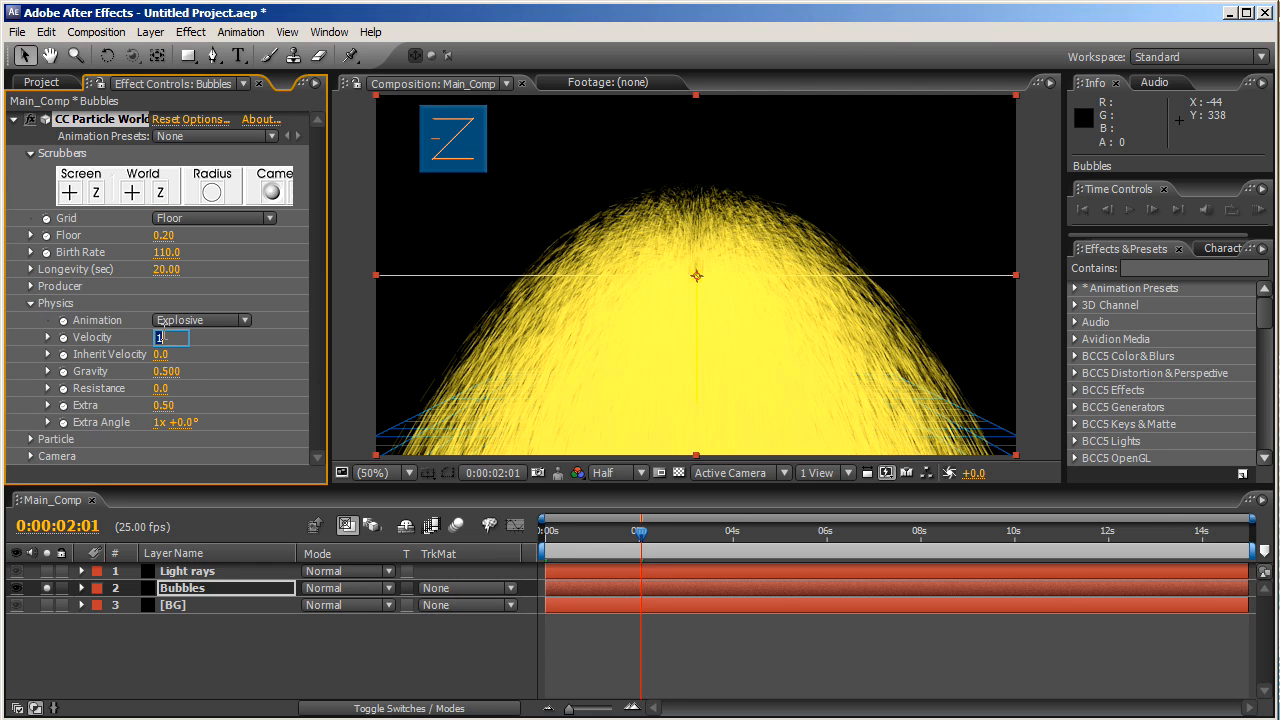
type("0")
key("Return")
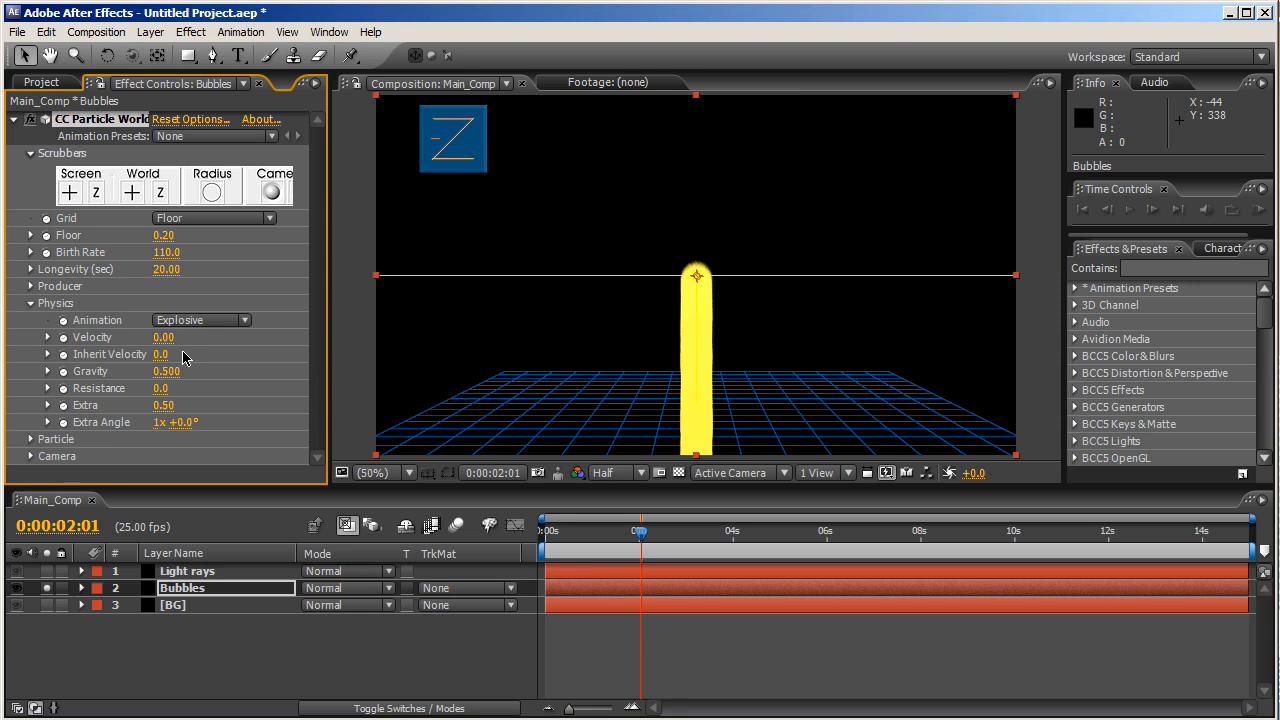
left_click(163, 371)
type("-")
key("Return")
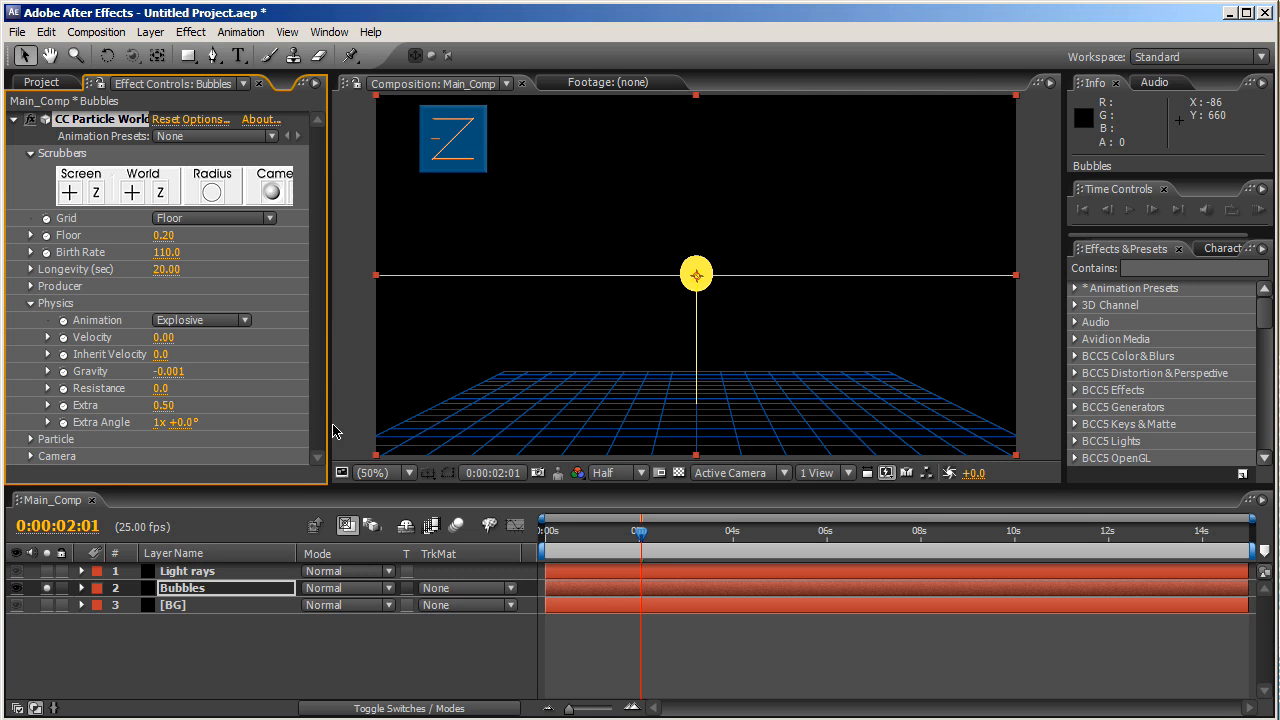
left_click(31, 303)
- Set Particle Type to Faded Sphere with Birth Size 0.070 and Death Size 0.030
left_click(32, 321)
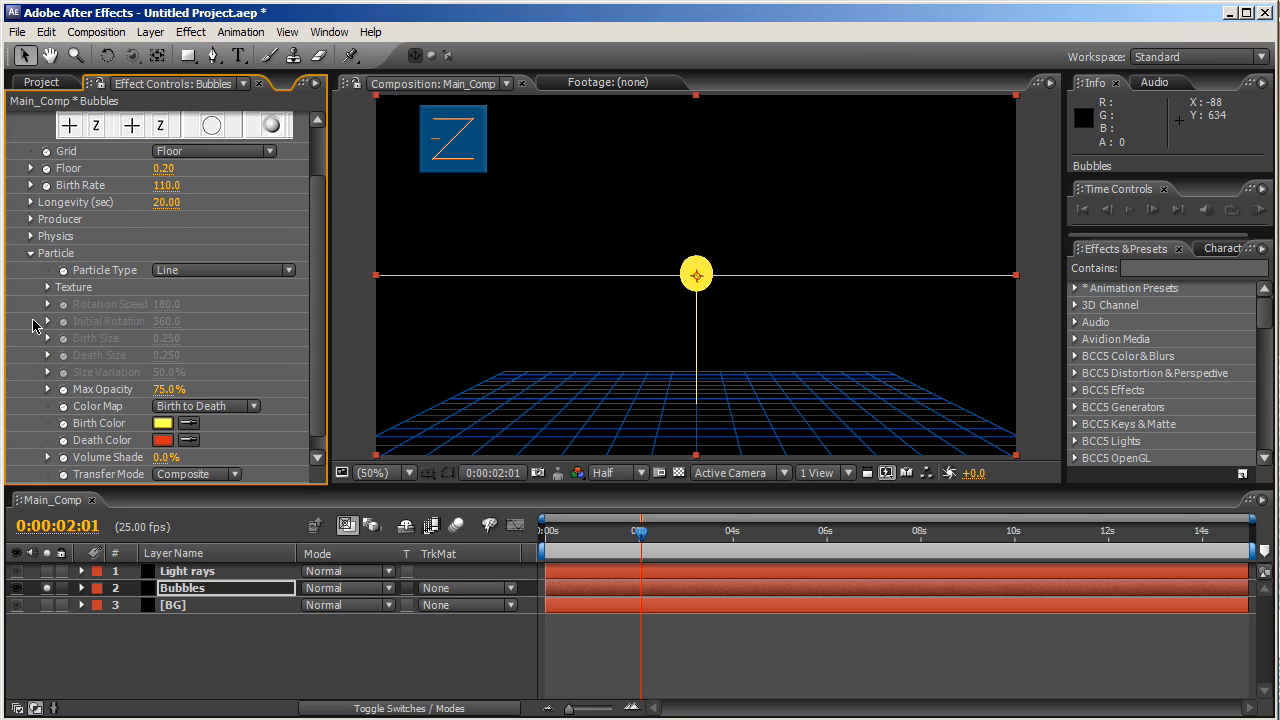
left_click(201, 273)
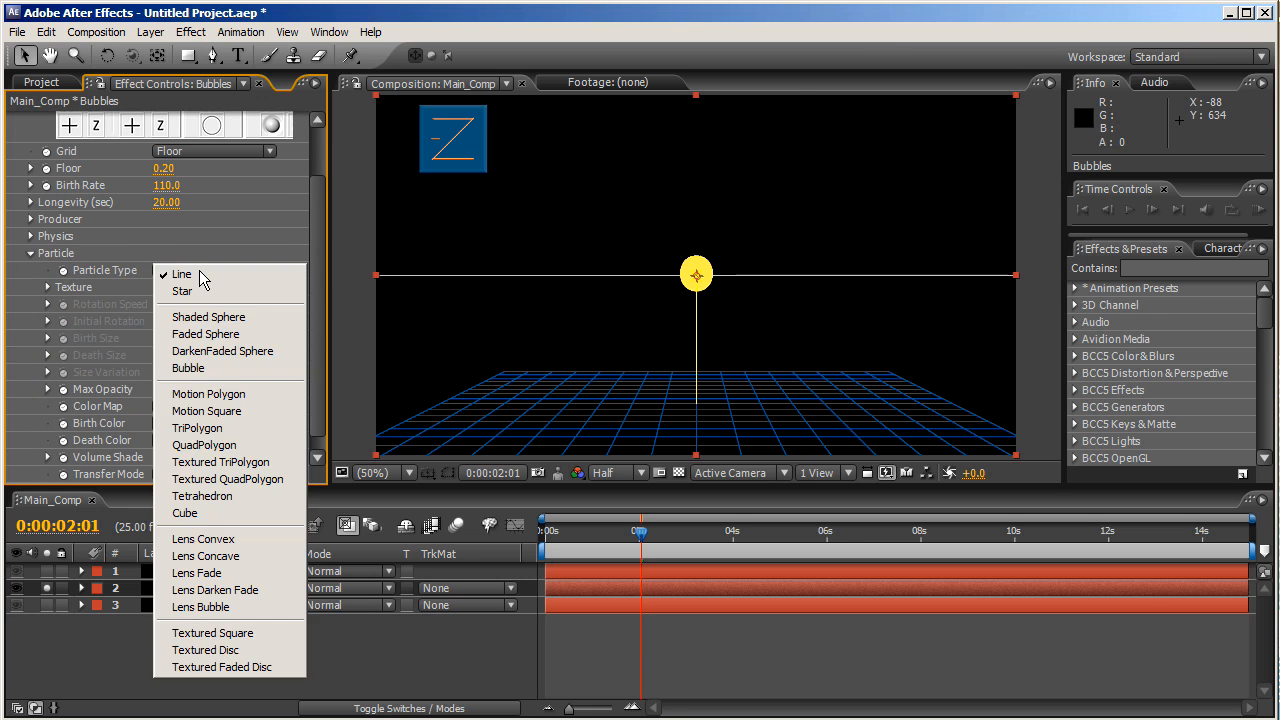
left_click(236, 340)
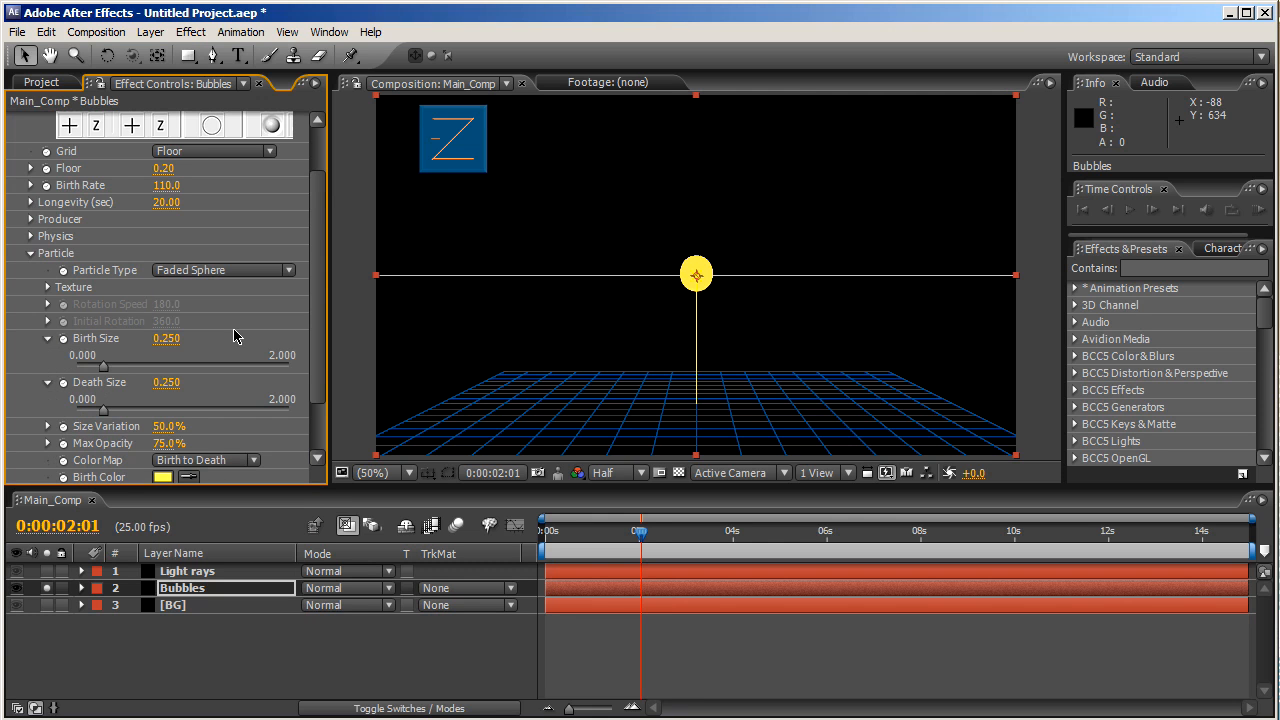
left_click(165, 340)
type("4")
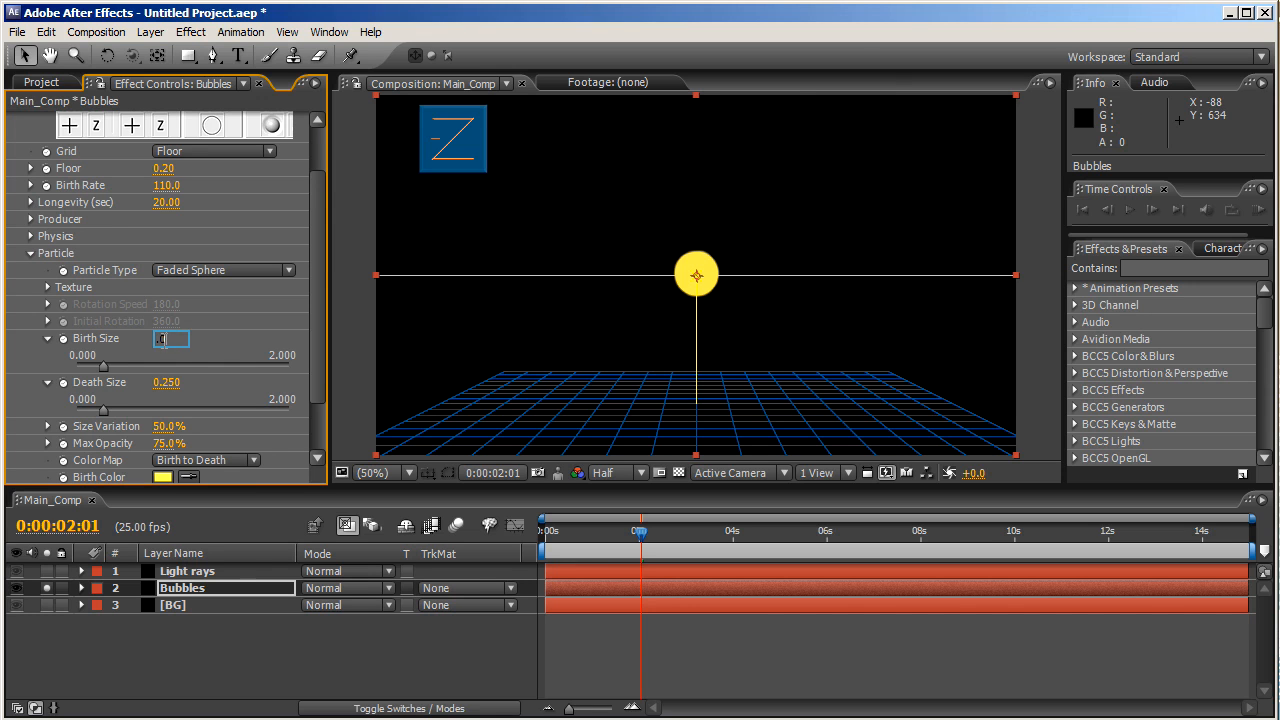
key("Return")
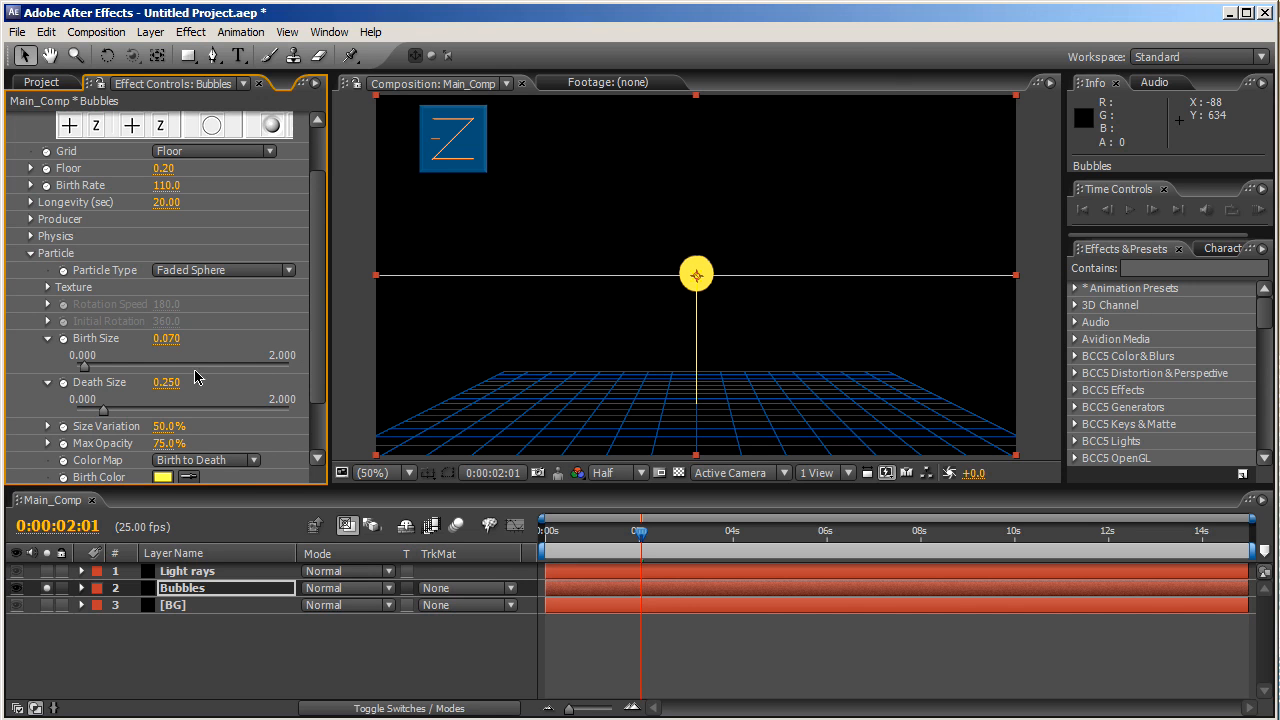
left_click(166, 382)
type(".03")
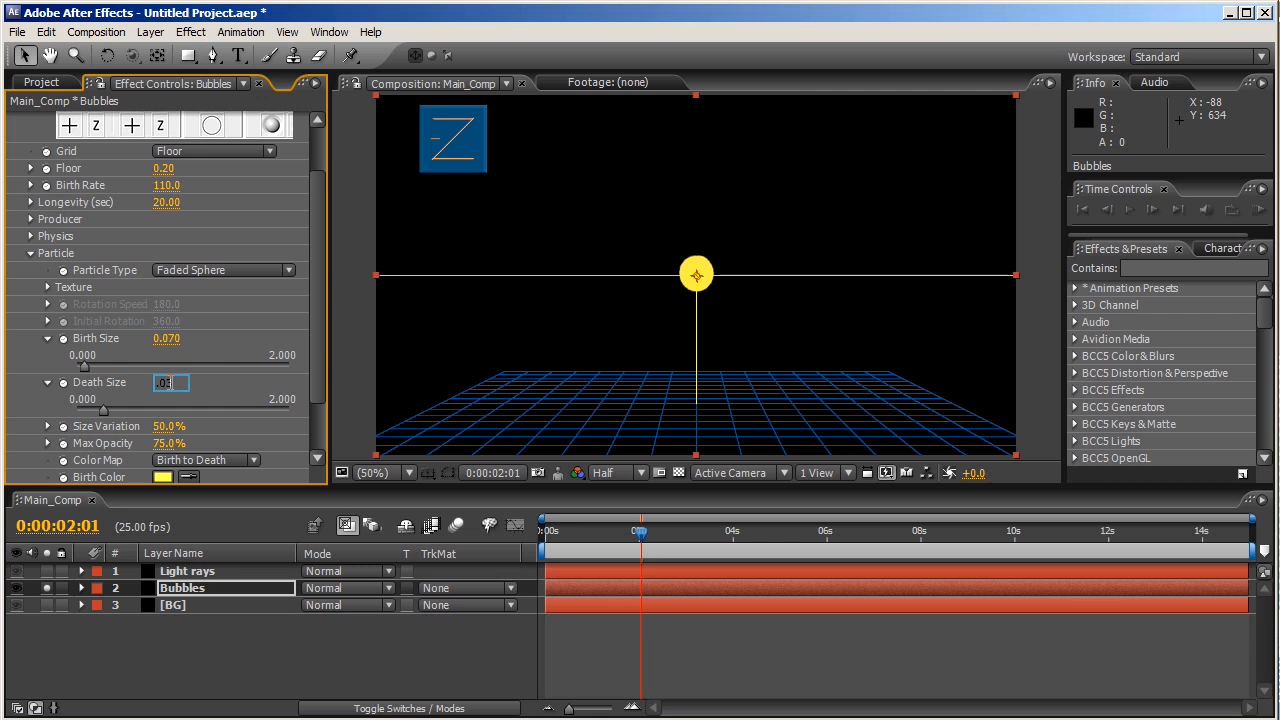
key("Return")
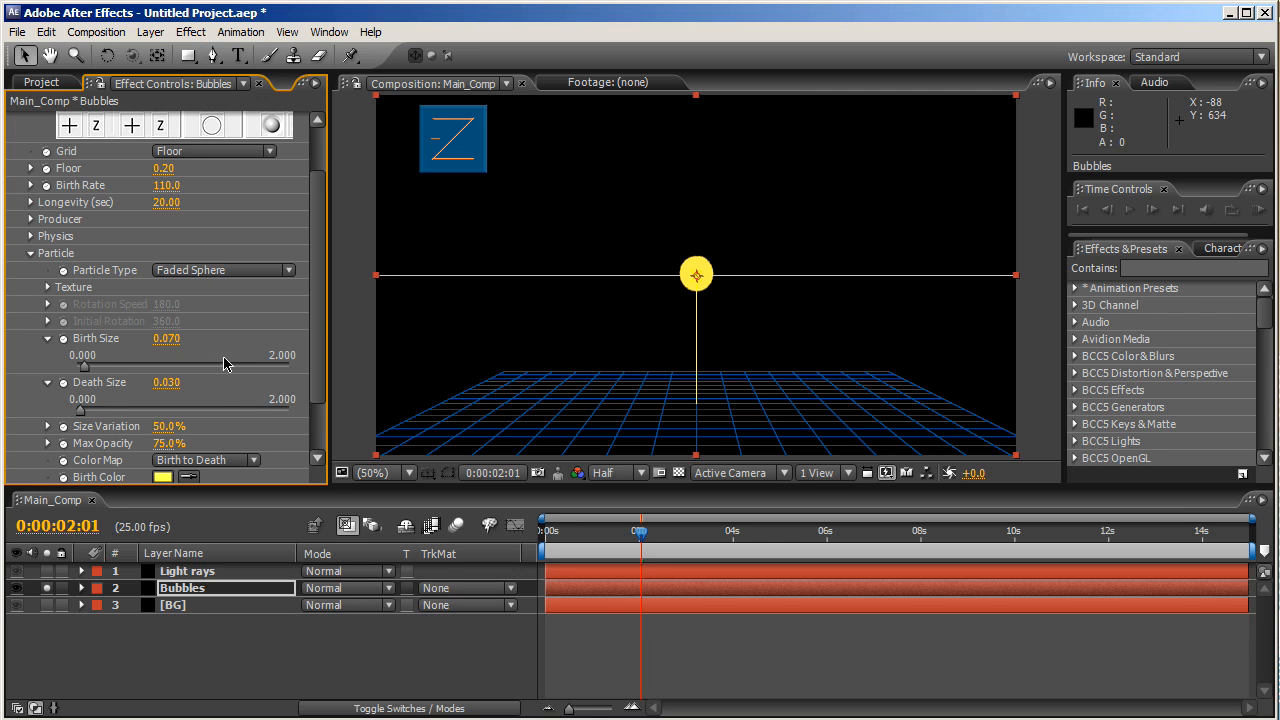
scroll(320, 388, "down", 3)
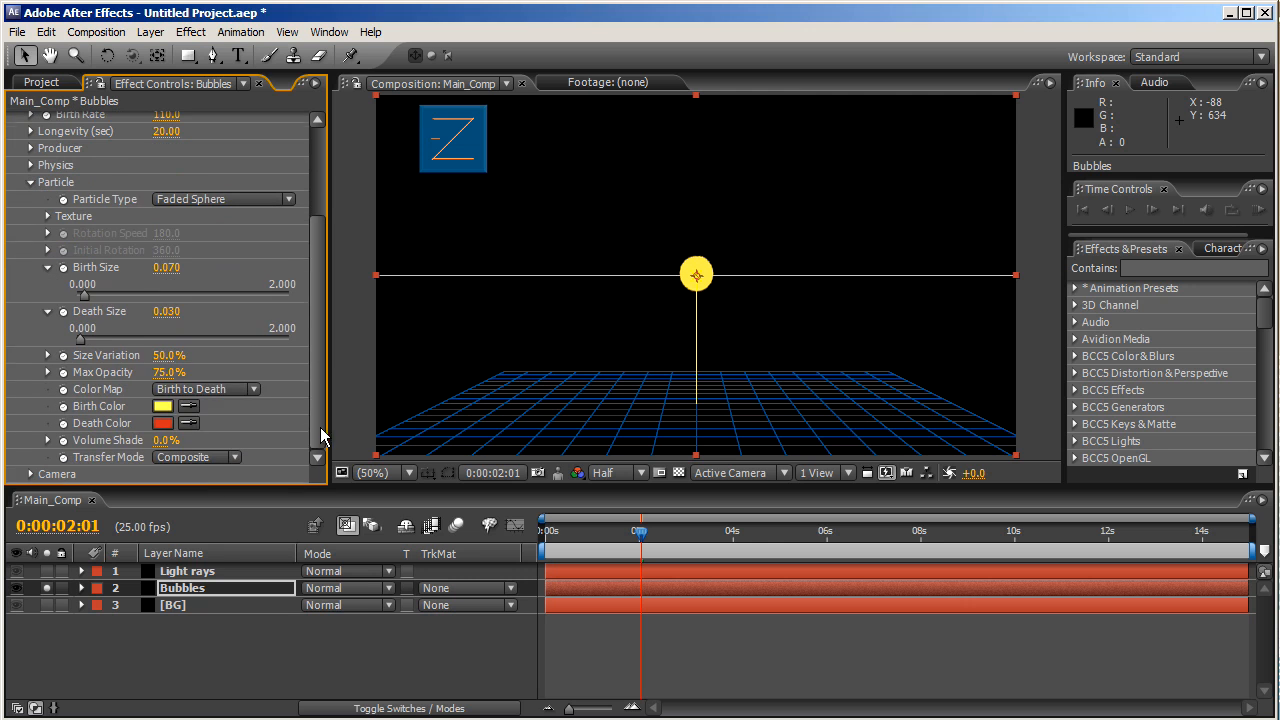
- Set the particle Birth Color to 0099CC and Death Color to 62A8FF
left_click(162, 406)
left_click(418, 517)
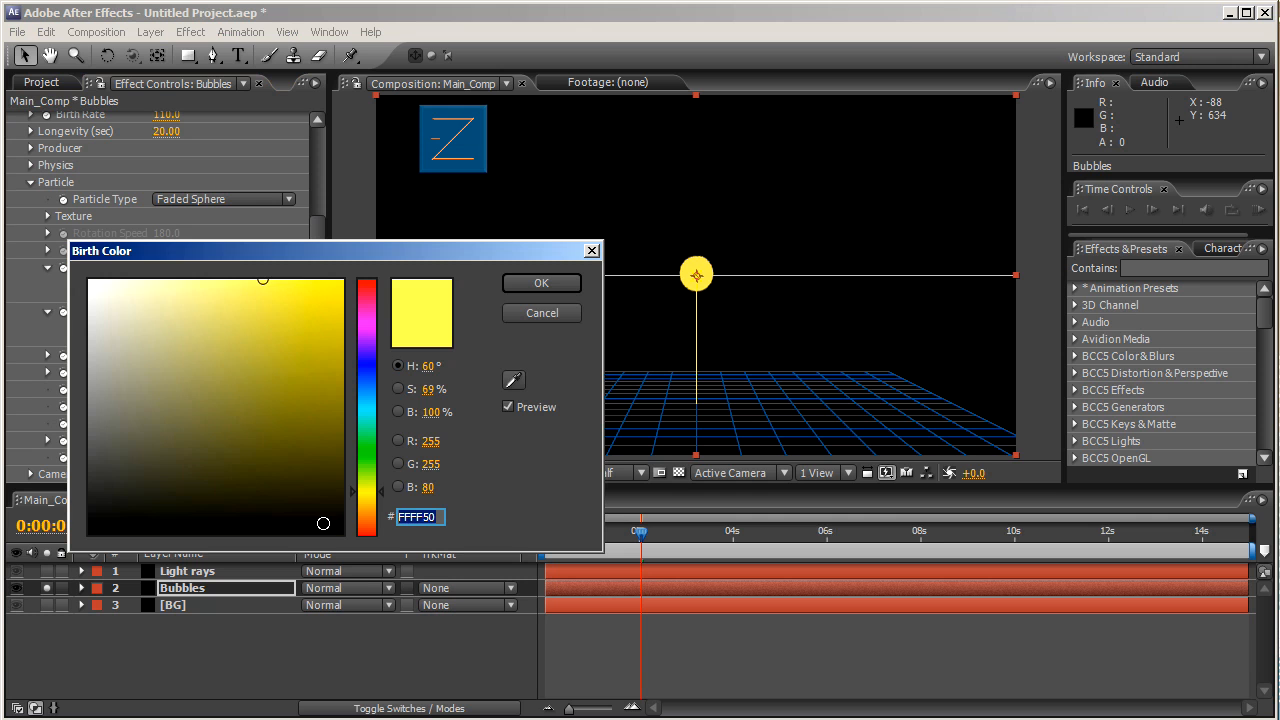
type("0099")
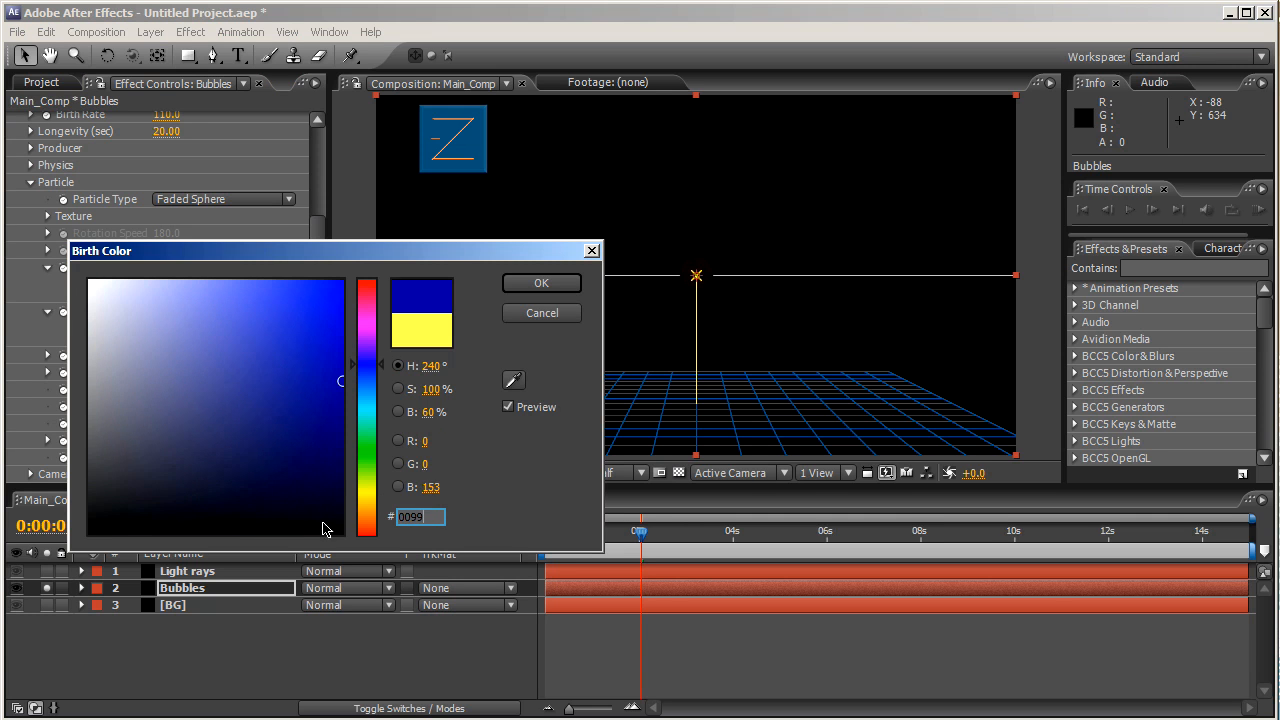
type("CC")
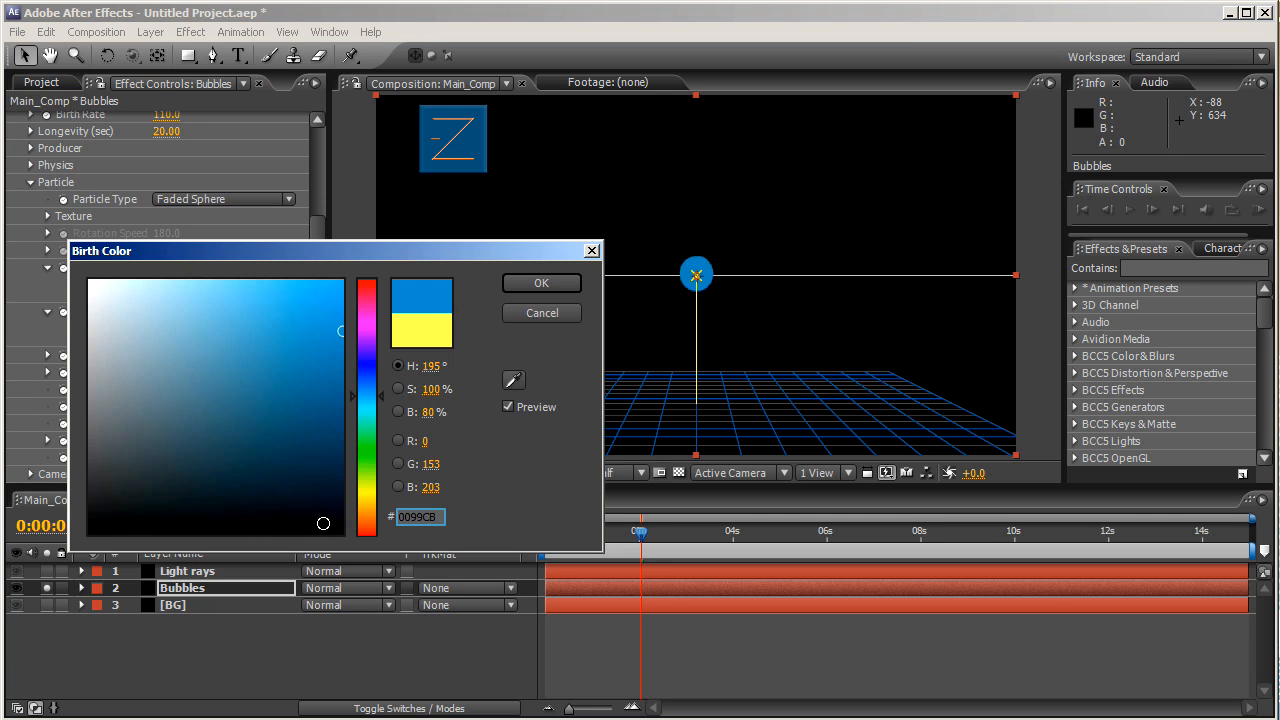
key("Return")
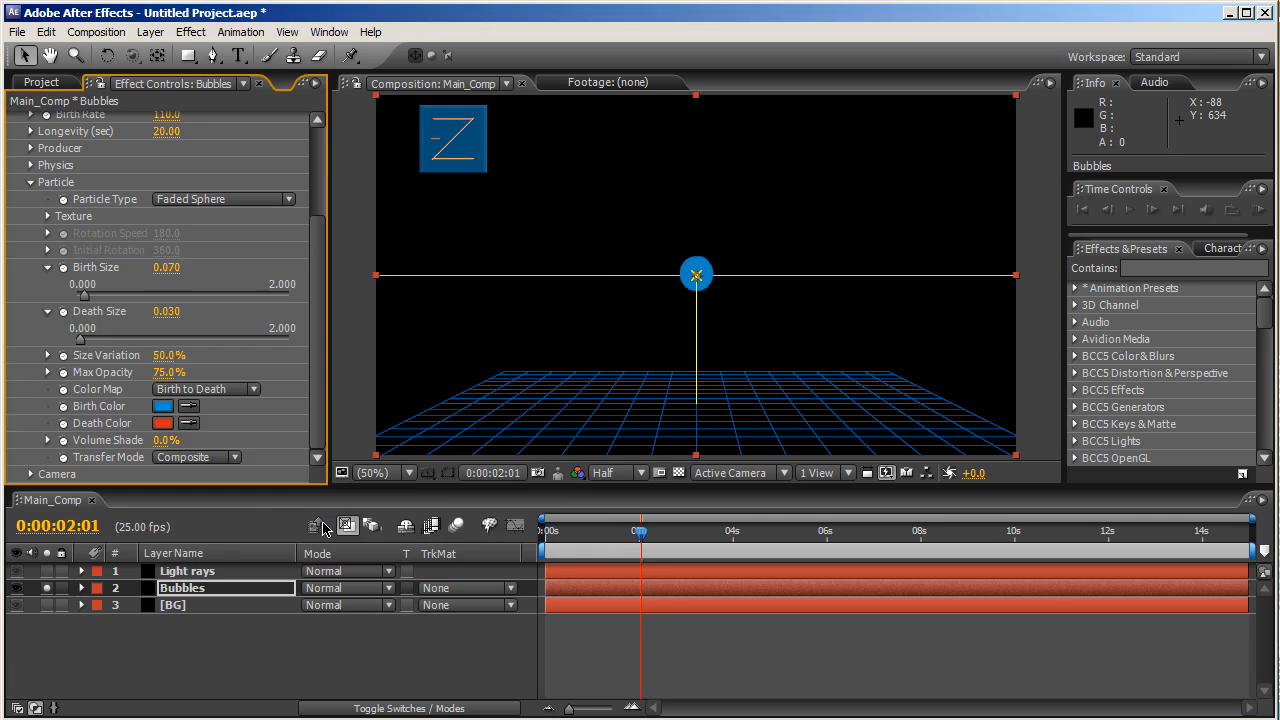
left_click(163, 423)
left_click(437, 517)
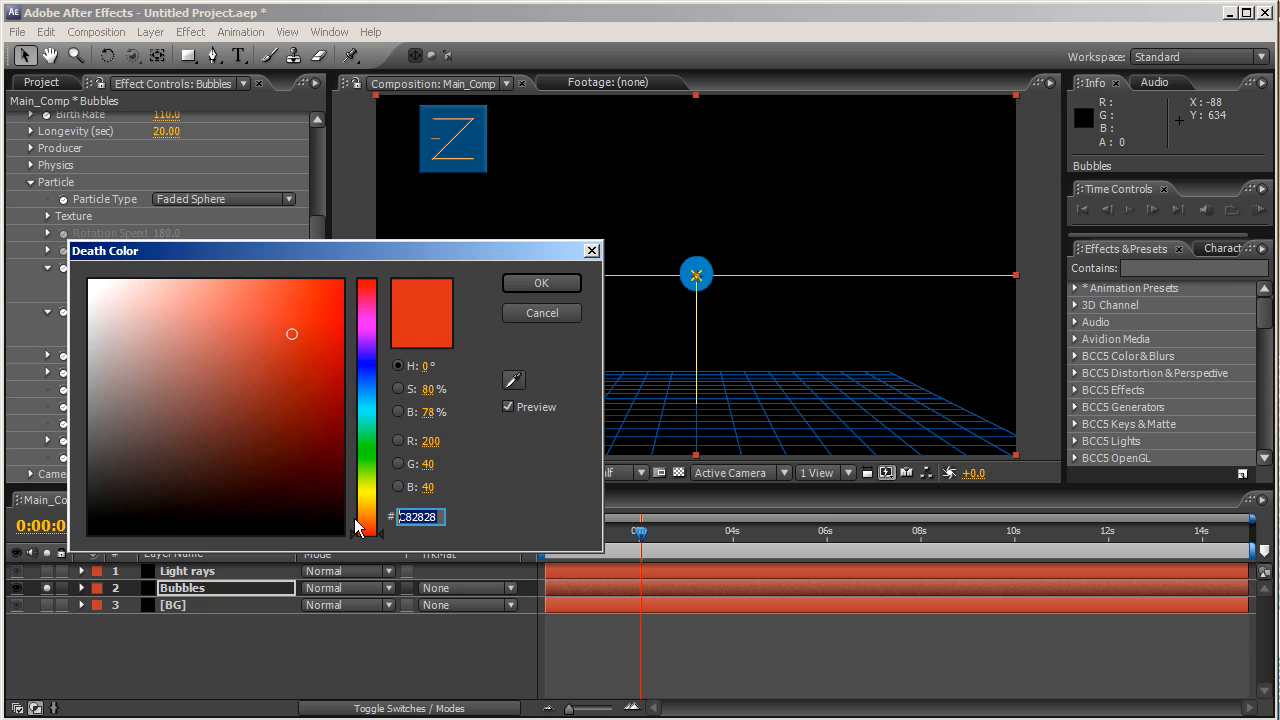
type("62A")
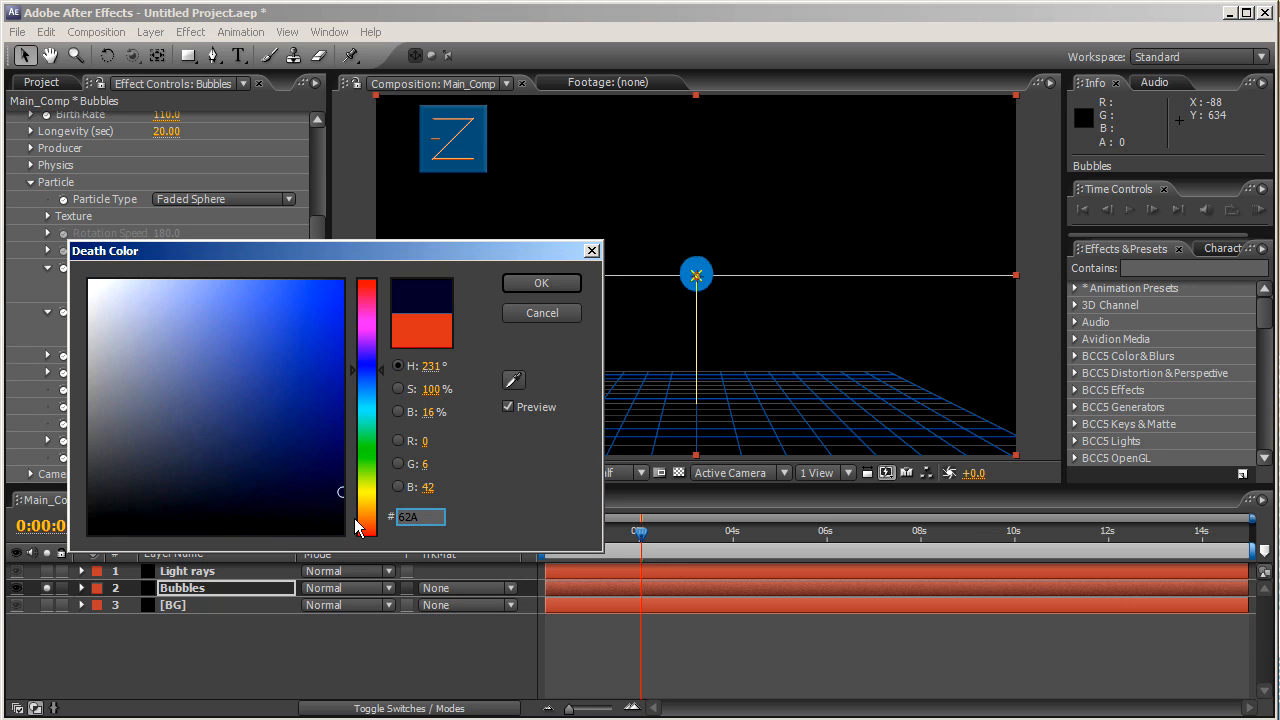
type("F")
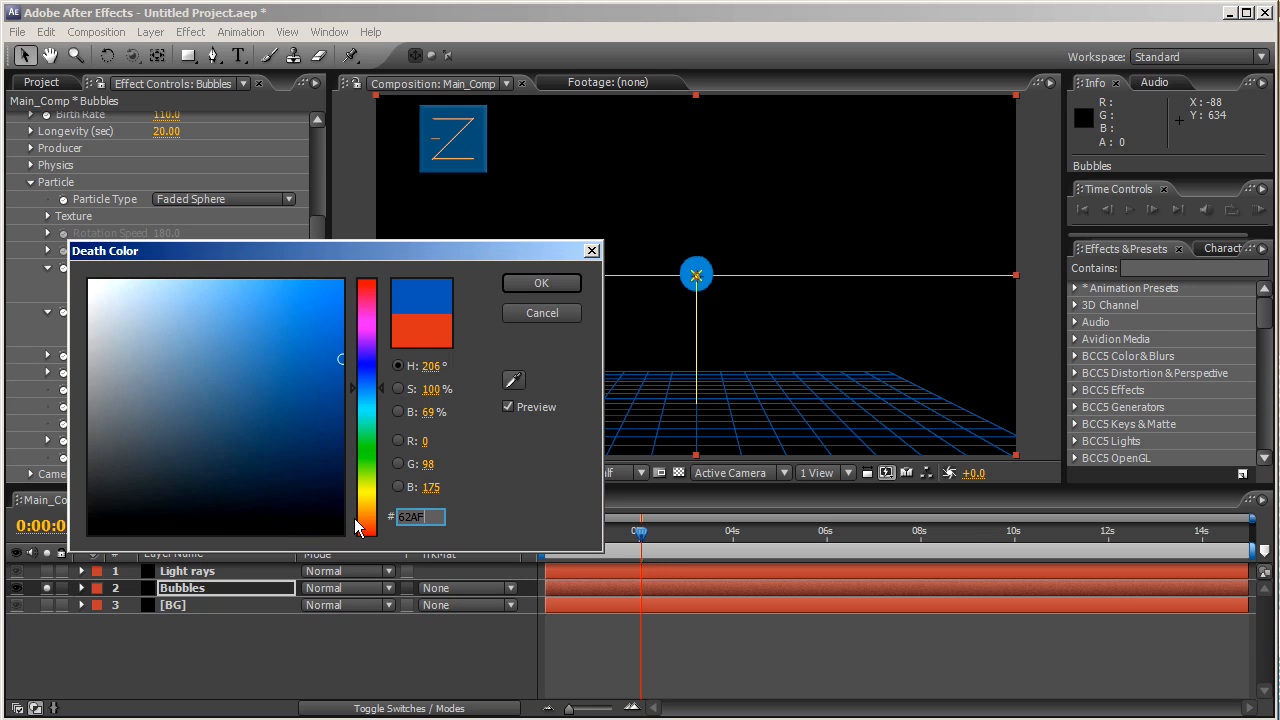
key("BackSpace")
type("8FF")
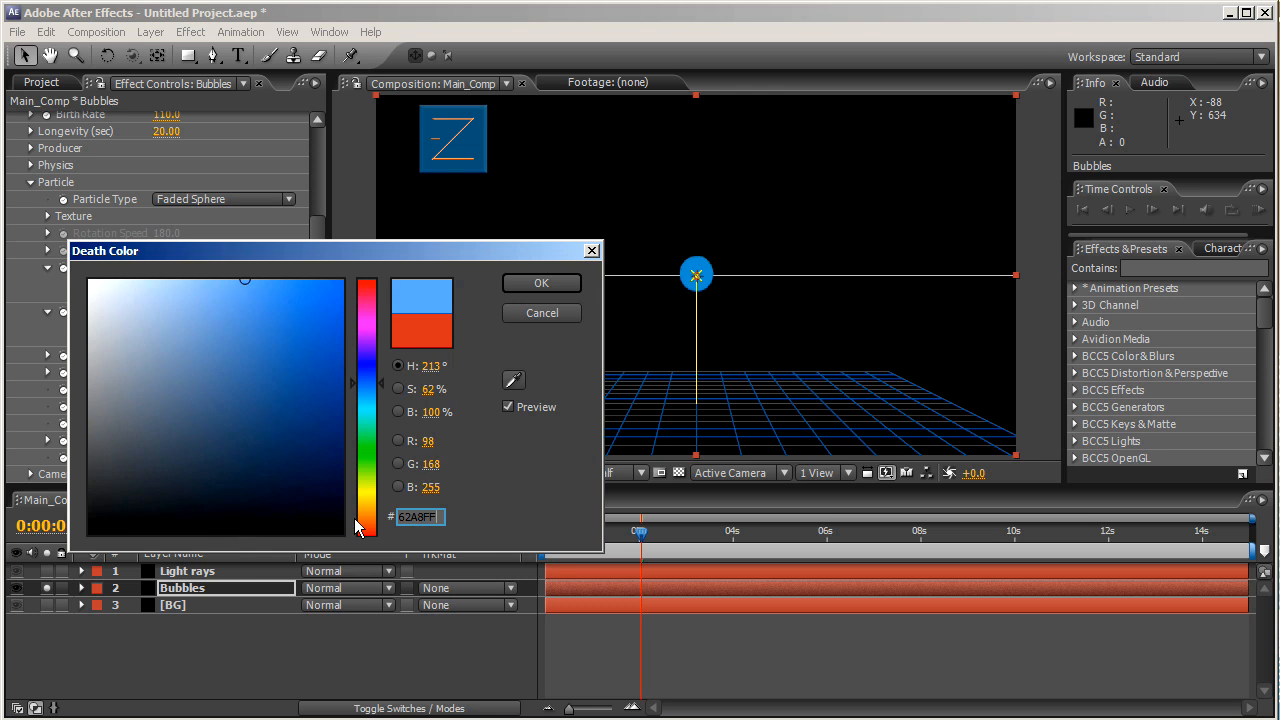
left_click(515, 289)
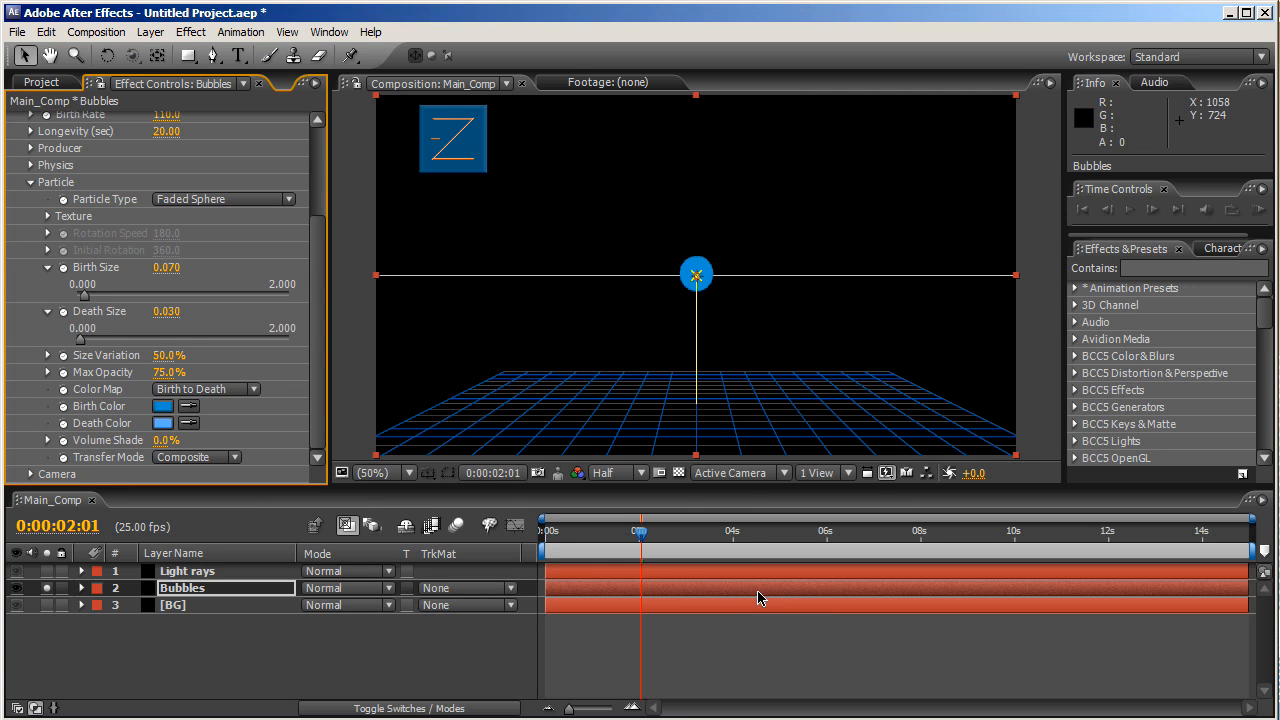
- Advance to about 0:00:10:20 and swap the Particle group for the Producer settings
left_click_drag(638, 537, 1052, 537)
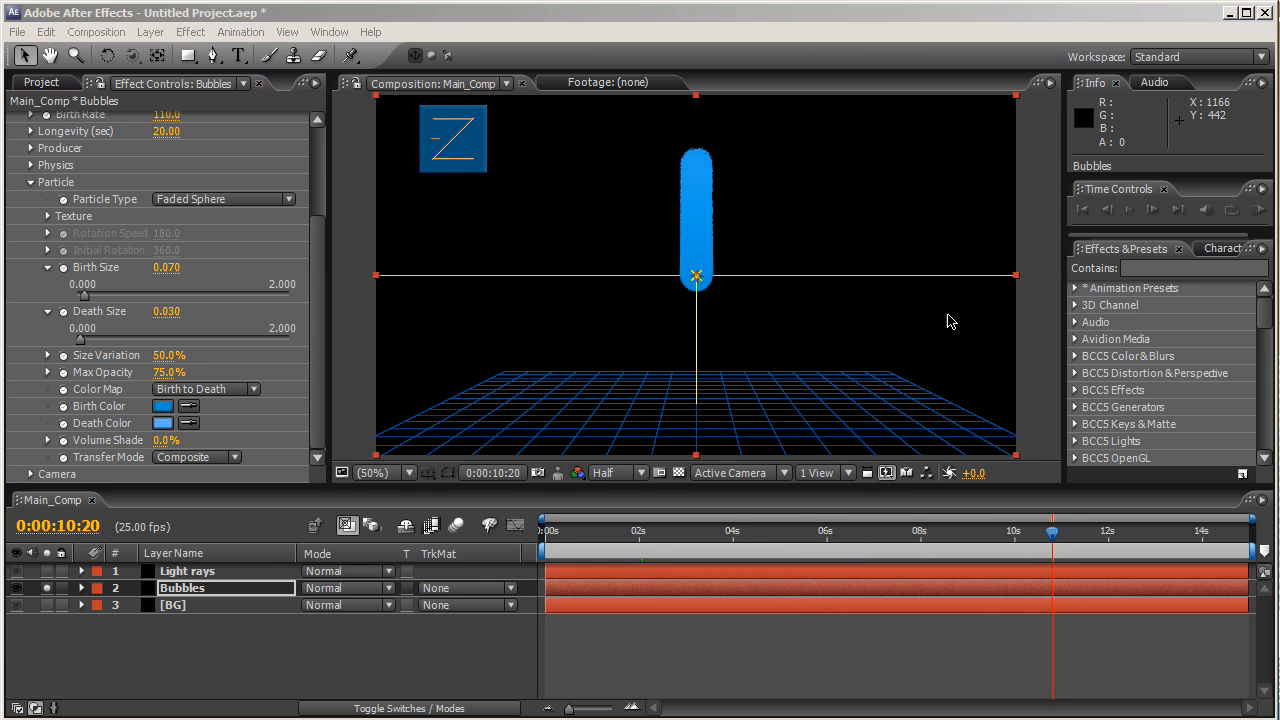
left_click(31, 184)
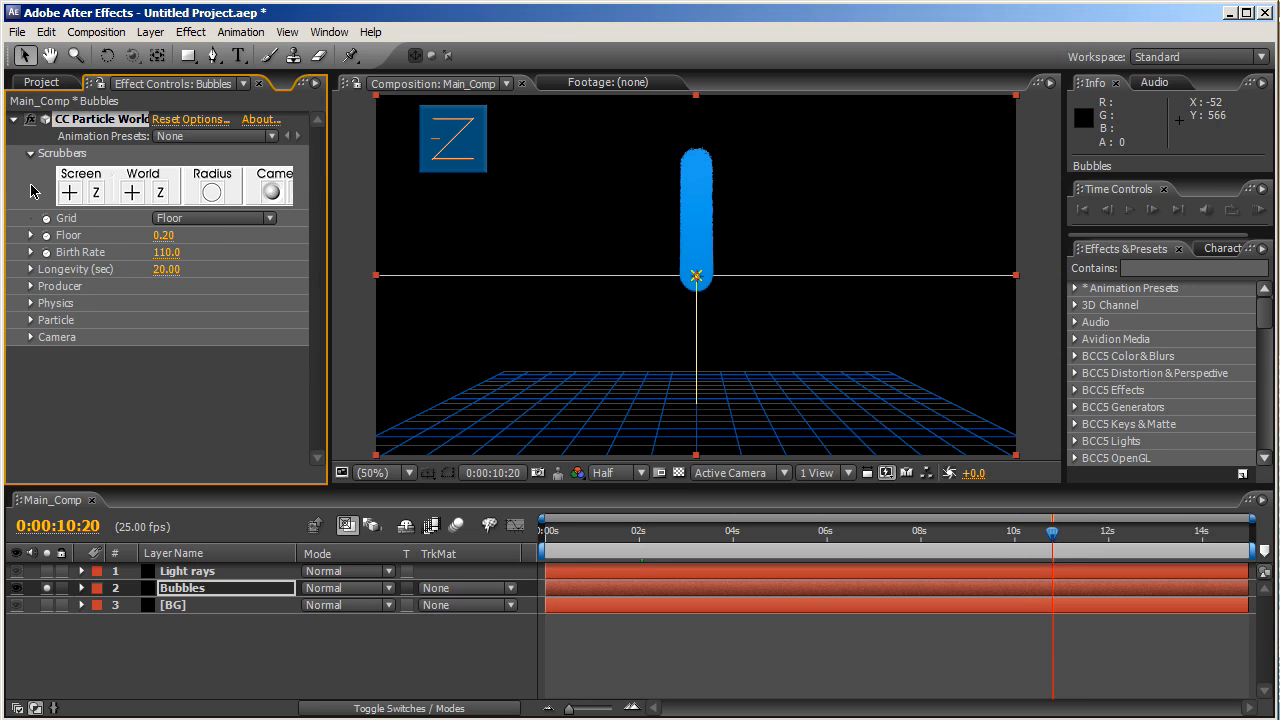
left_click(31, 287)
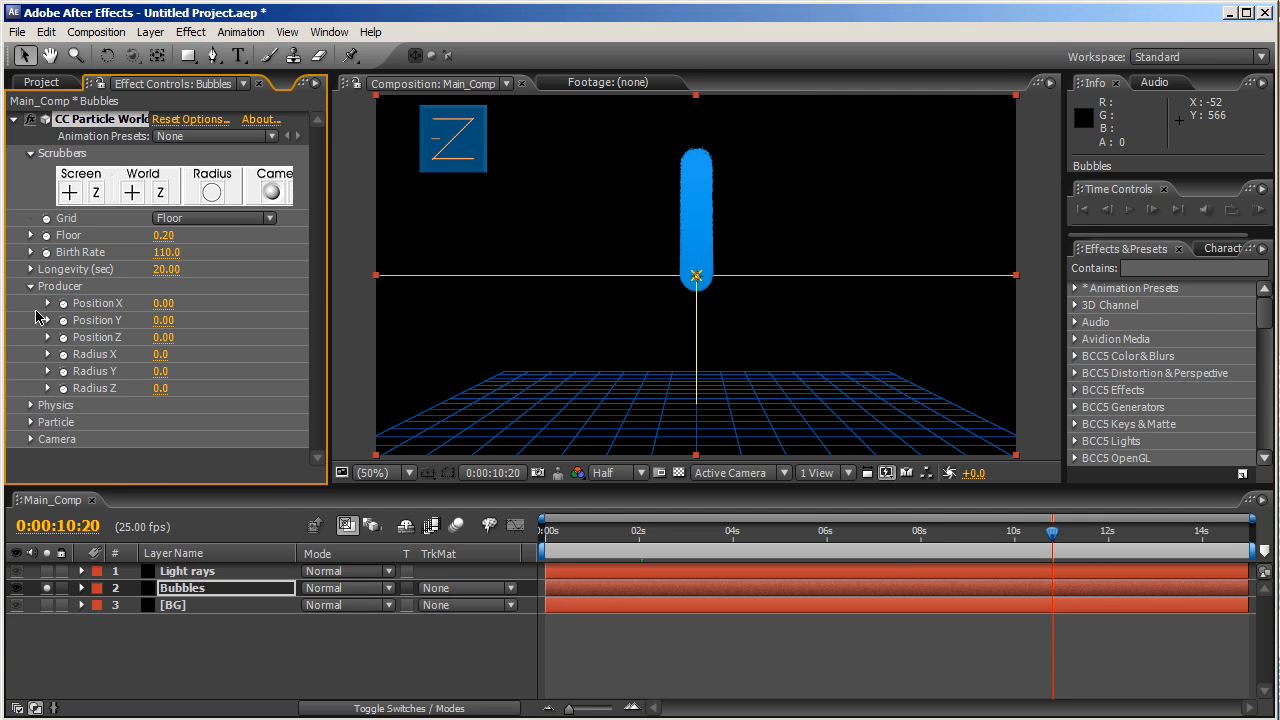
- Set emitter Radius X 4.7, Y 0.9, Z 4.5 and Position Y 0.75
left_click(160, 354)
type("4.7")
key("Return")
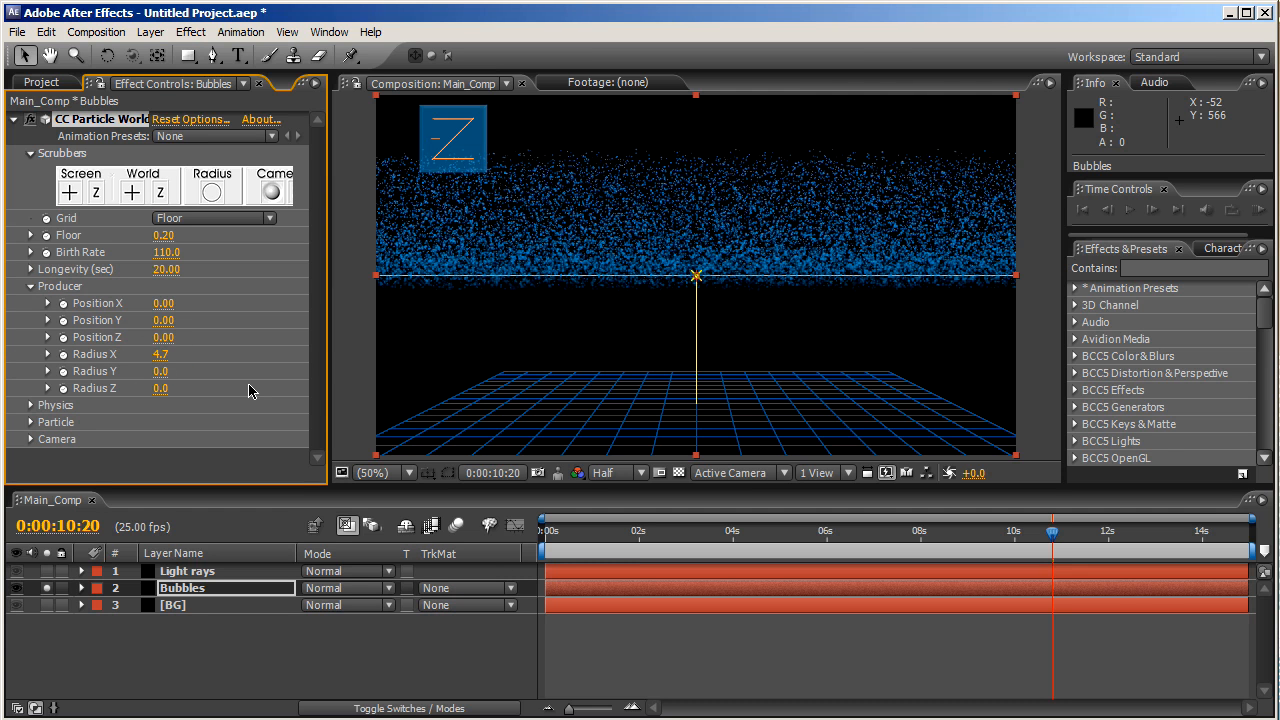
left_click(160, 373)
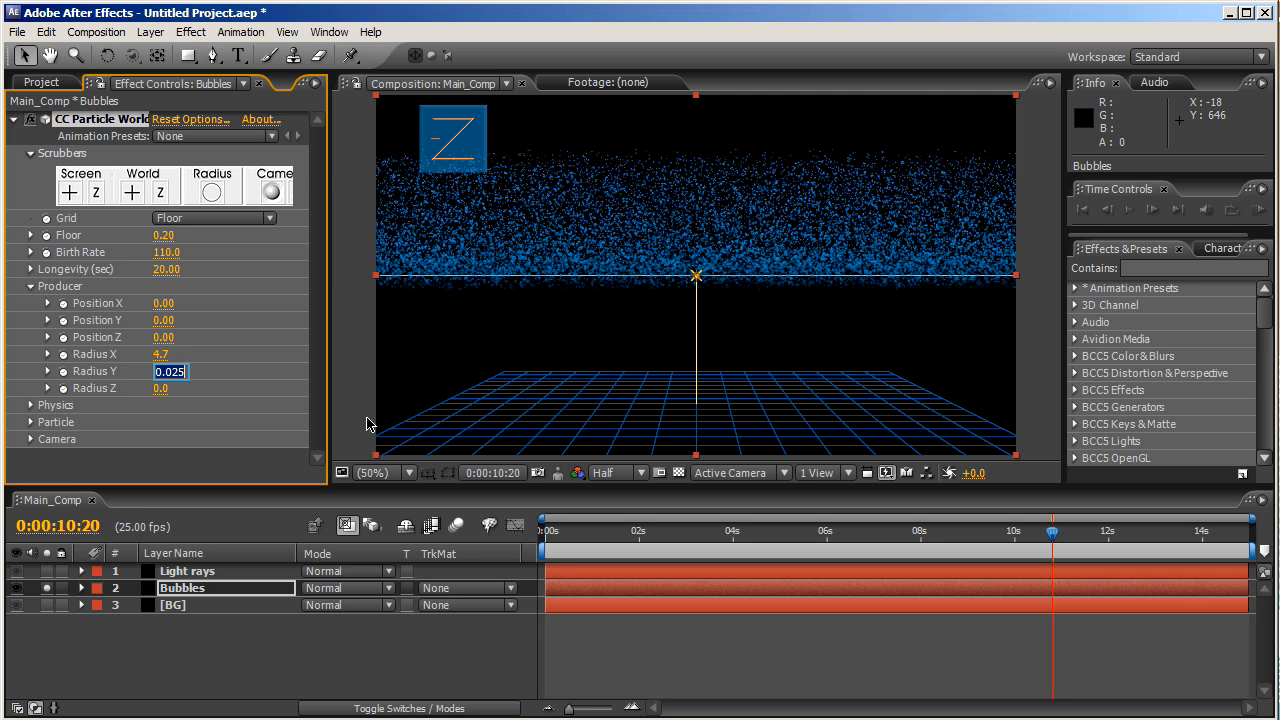
type("0.9")
key("Return")
left_click(160, 388)
type("4.5")
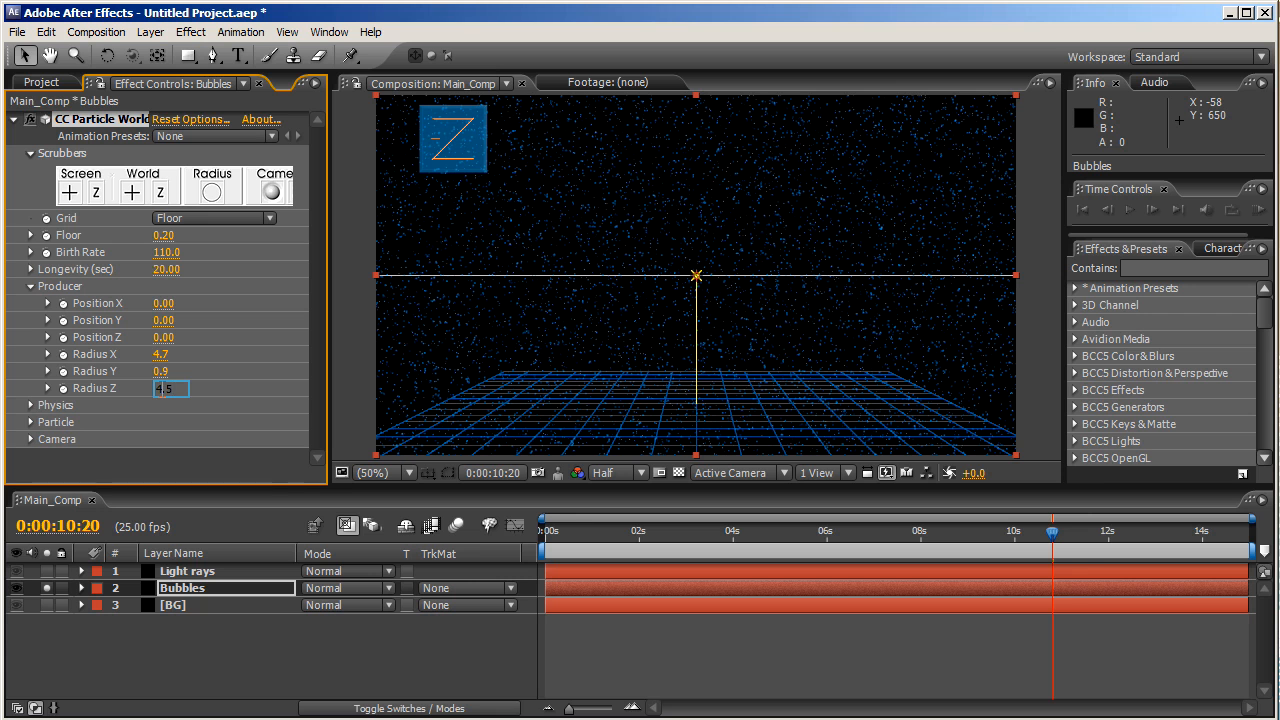
key("Return")
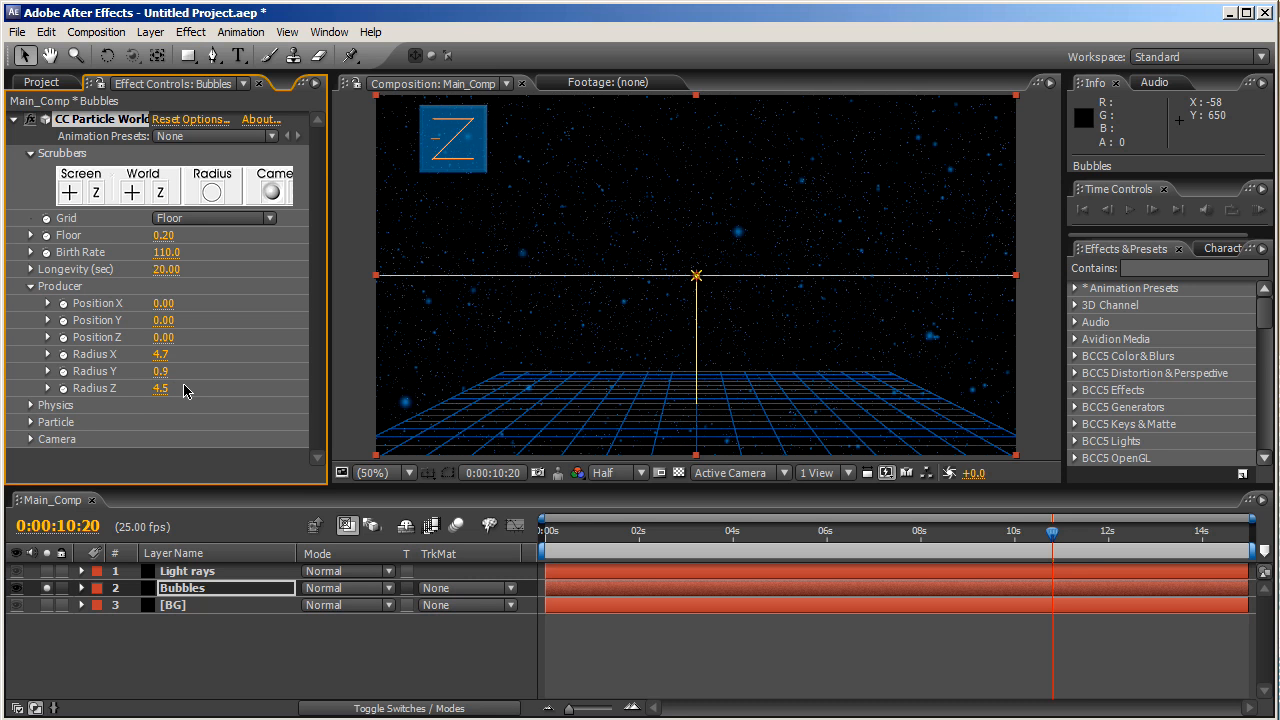
mouse_move(162, 320)
left_mouse_down()
mouse_move(143, 322)
mouse_move(236, 318)
left_mouse_up()
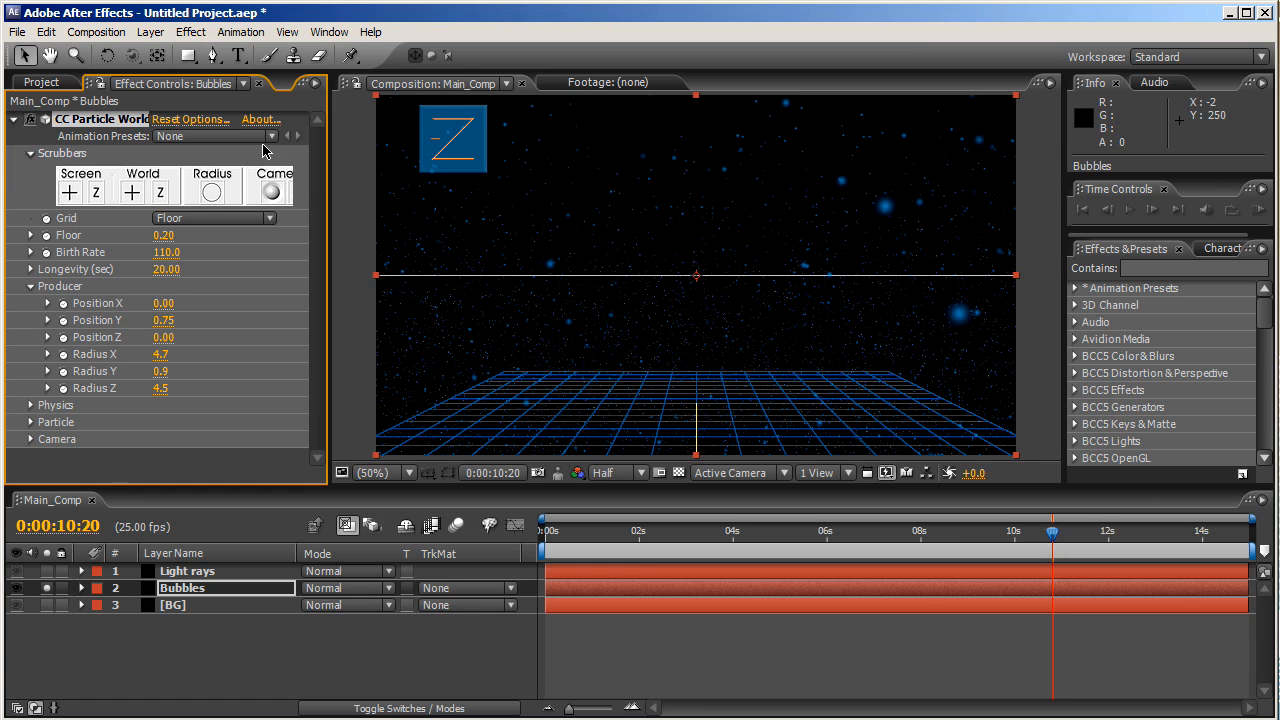
- Turn the Grid off and set the rendering Depth Cue to Fade with distance 2.5
left_click(212, 218)
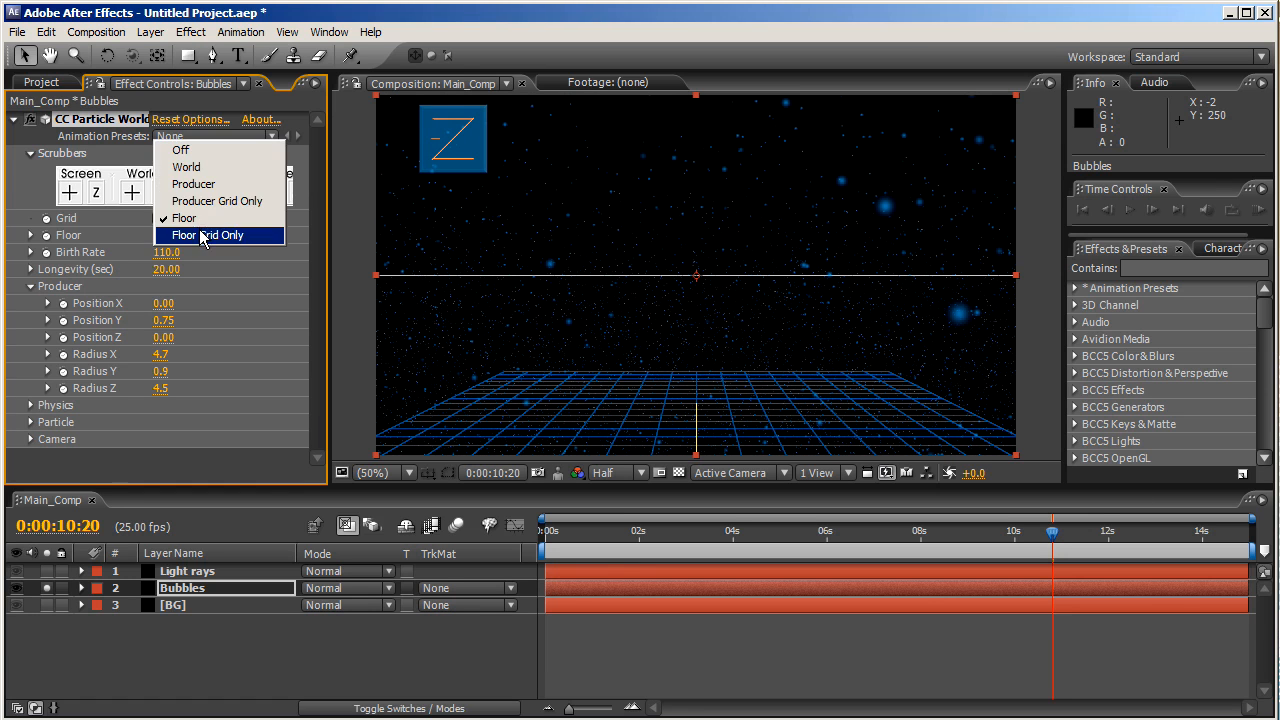
left_click(198, 150)
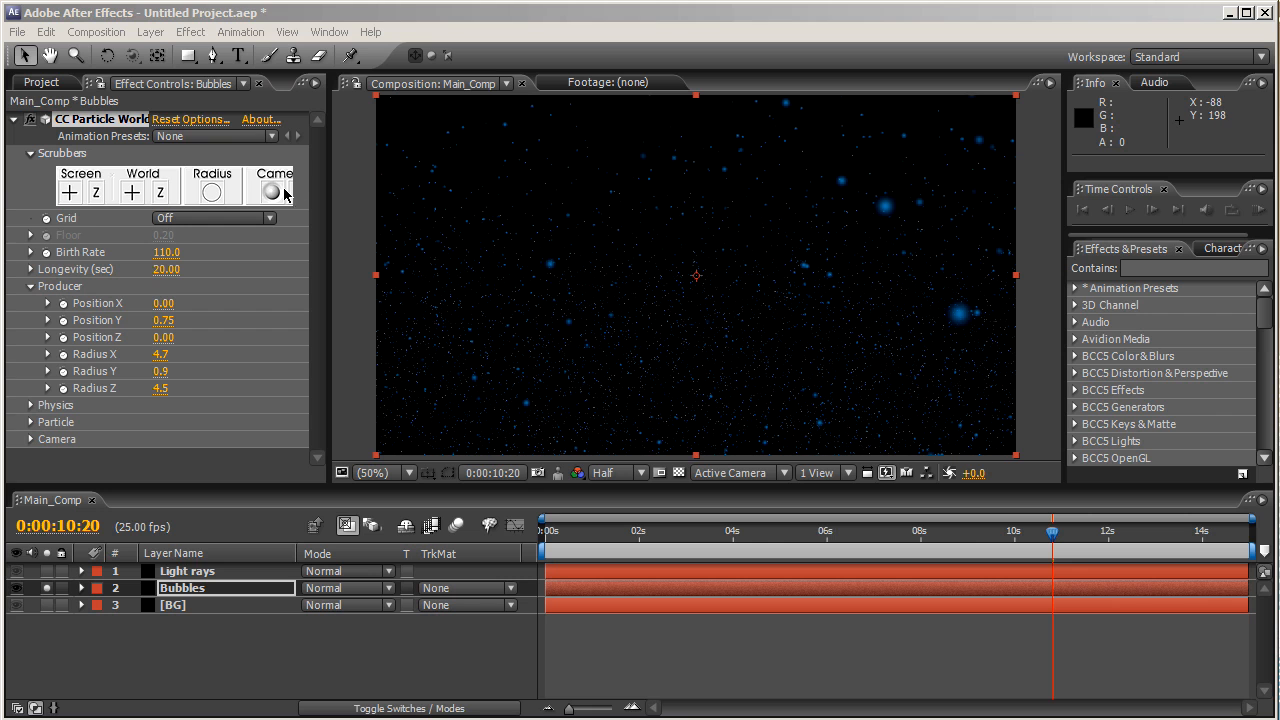
left_click(214, 121)
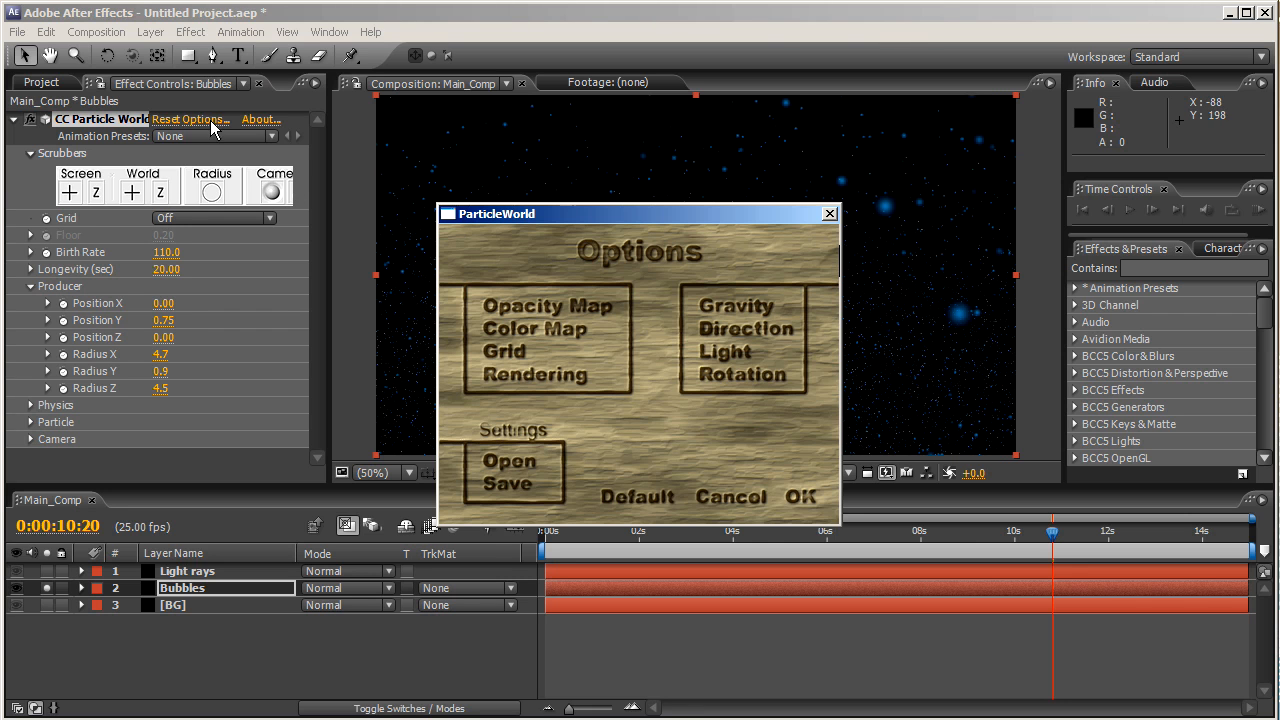
left_click(509, 377)
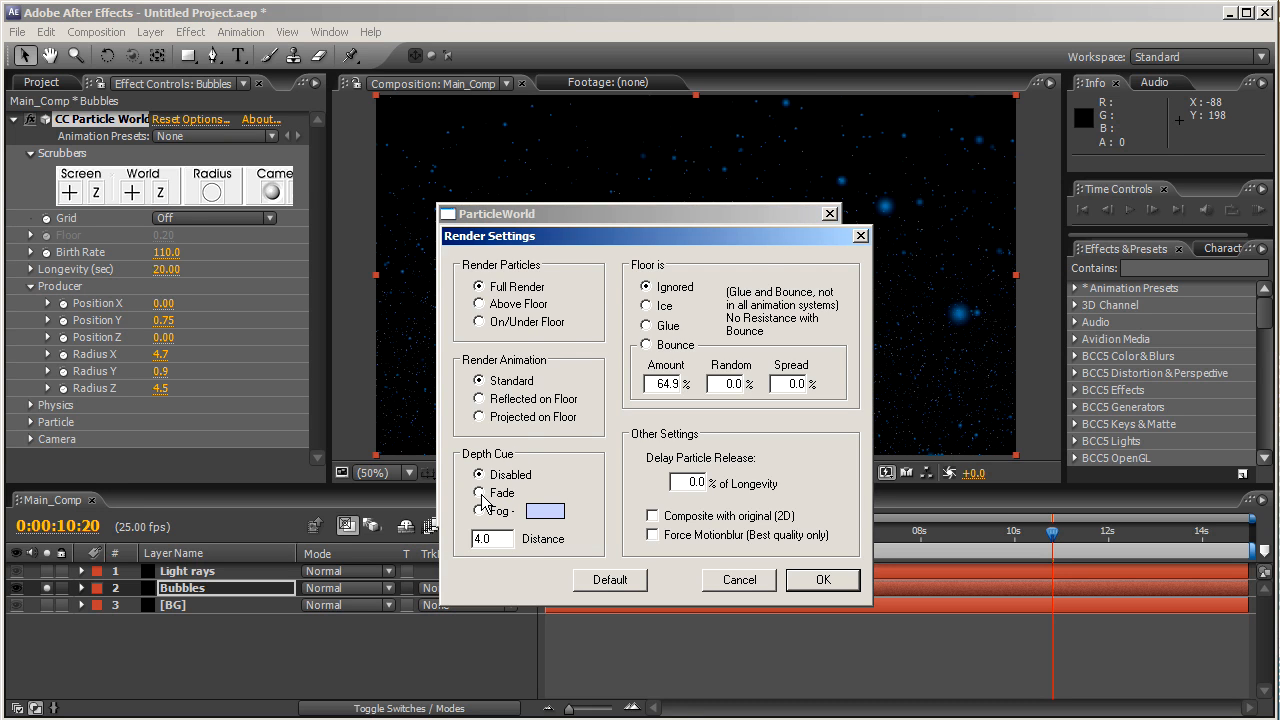
left_click(479, 493)
left_click_drag(502, 538, 436, 548)
type("2.5")
left_click(800, 582)
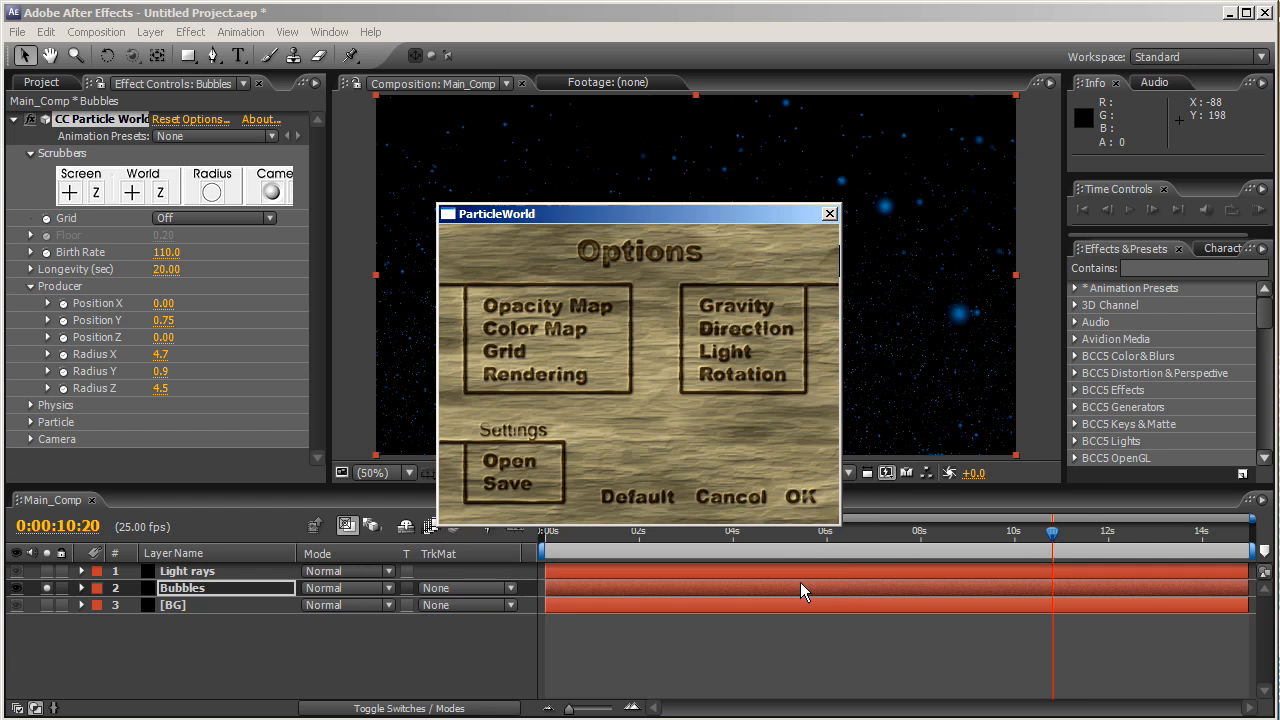
left_click(800, 497)
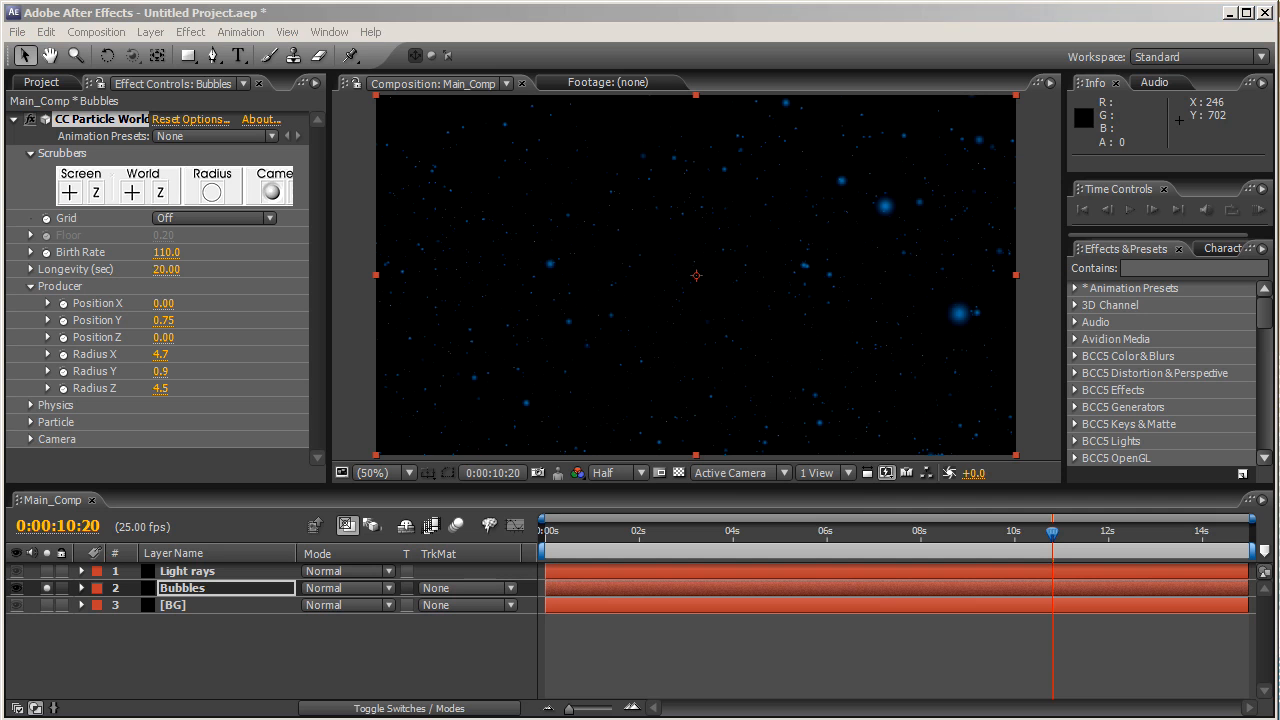
- Solo the Light rays layer instead of Bubbles and bring up the Simulation effects
left_click(210, 577)
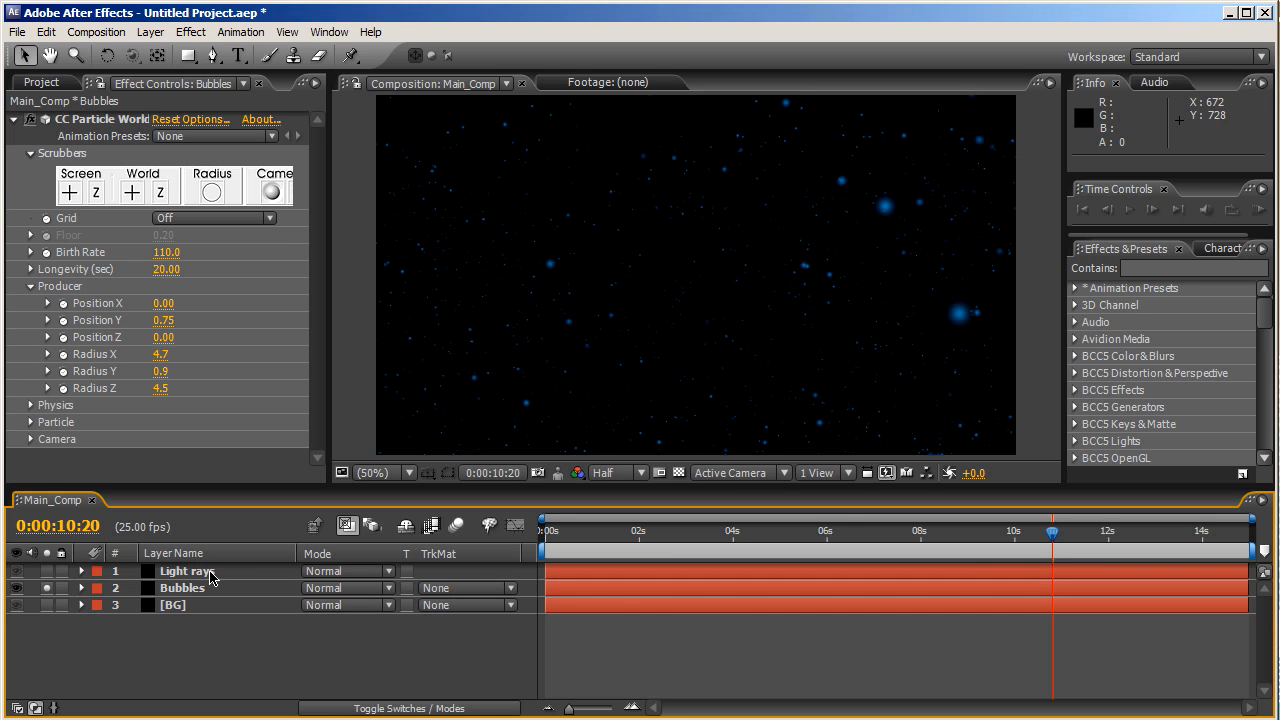
left_click(210, 573)
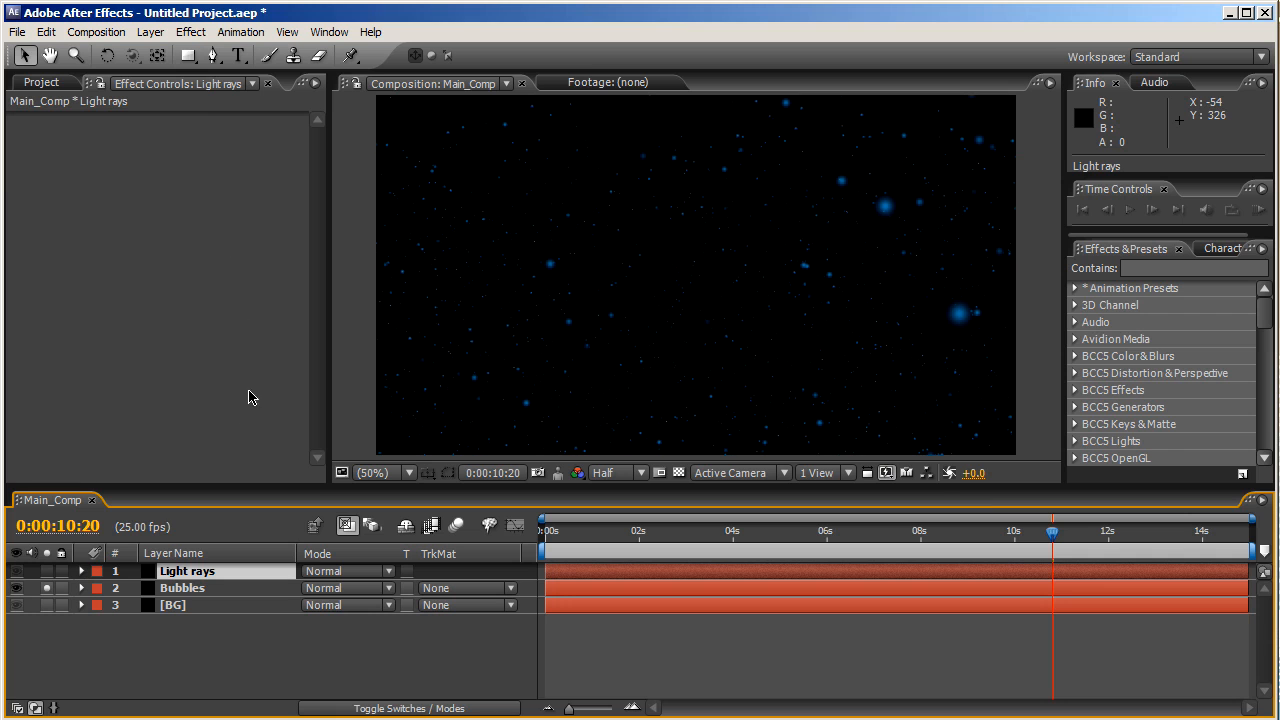
left_click_drag(46, 572, 46, 593)
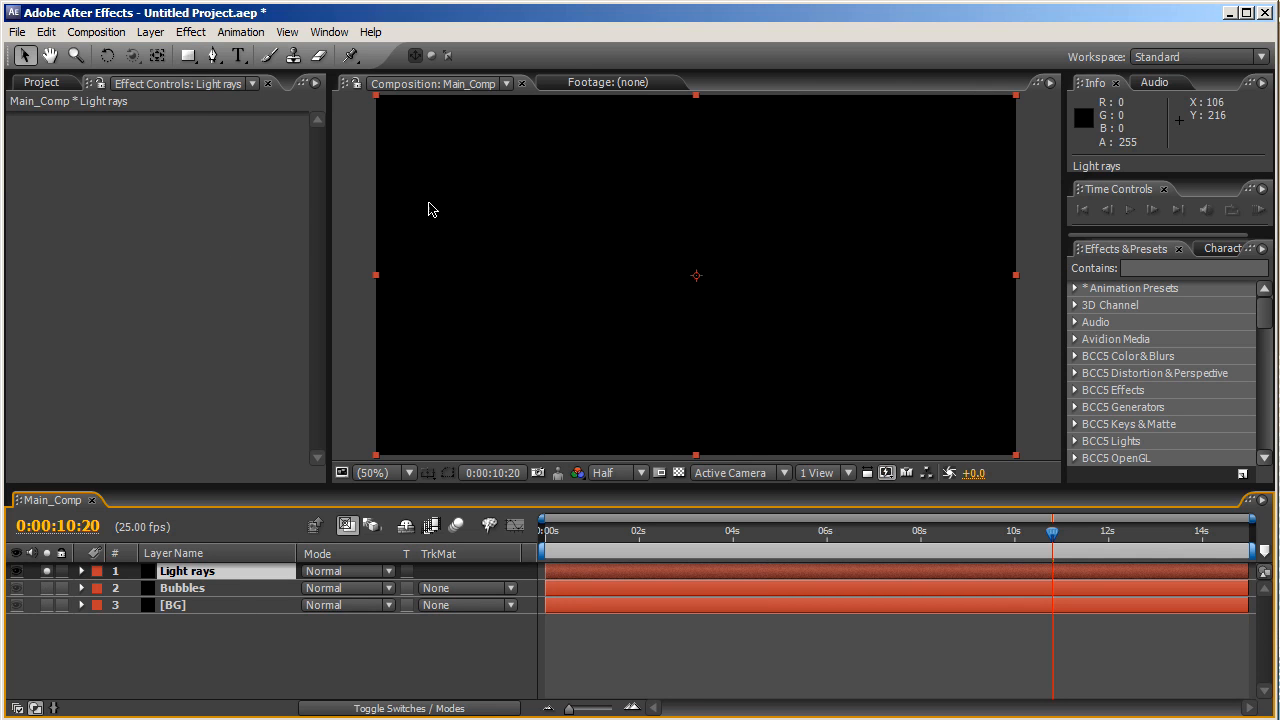
left_click(191, 33)
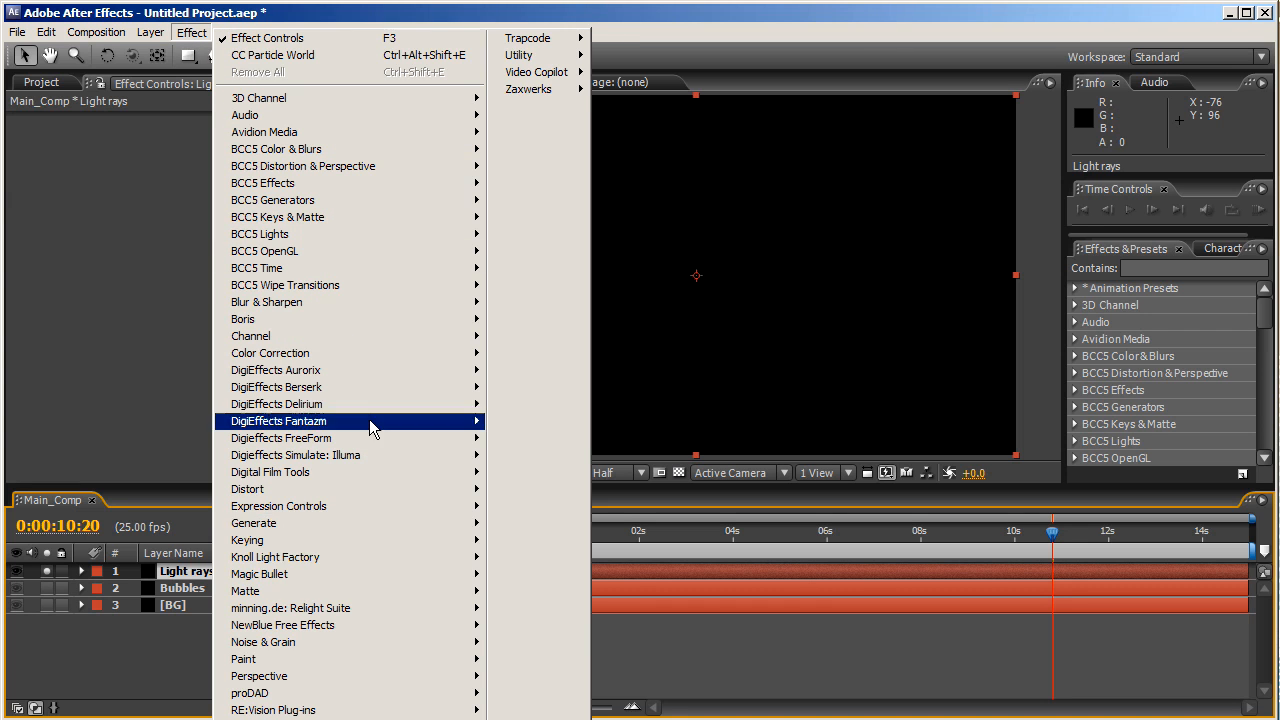
mouse_move(370, 530)
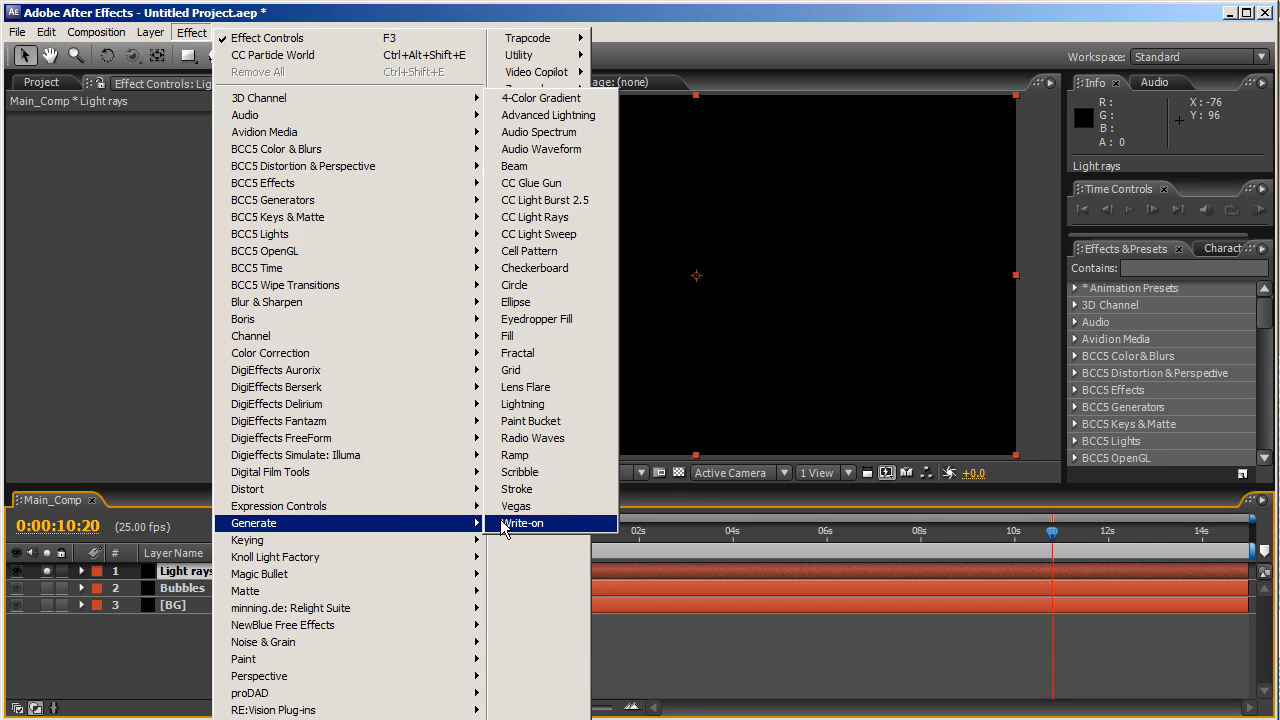
mouse_move(350, 719)
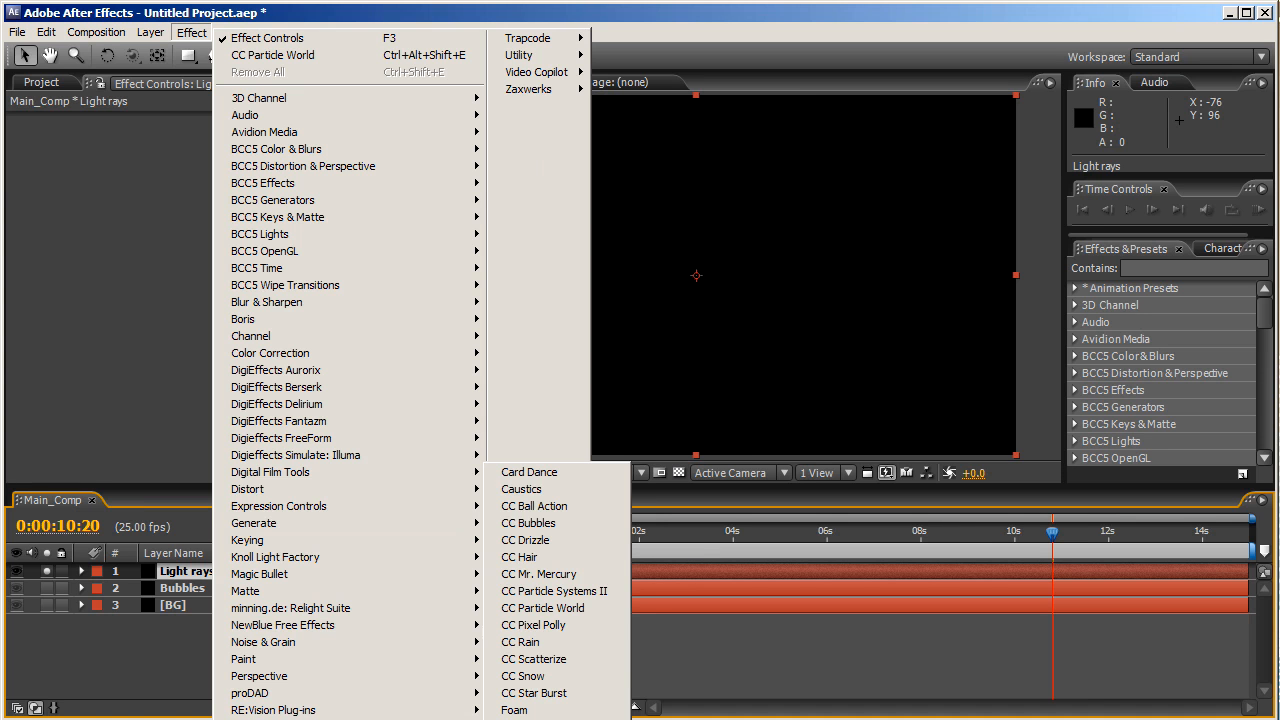
- Apply CC Particle World to Light rays with Birth Rate 60 and Longevity 1.6
left_click(540, 608)
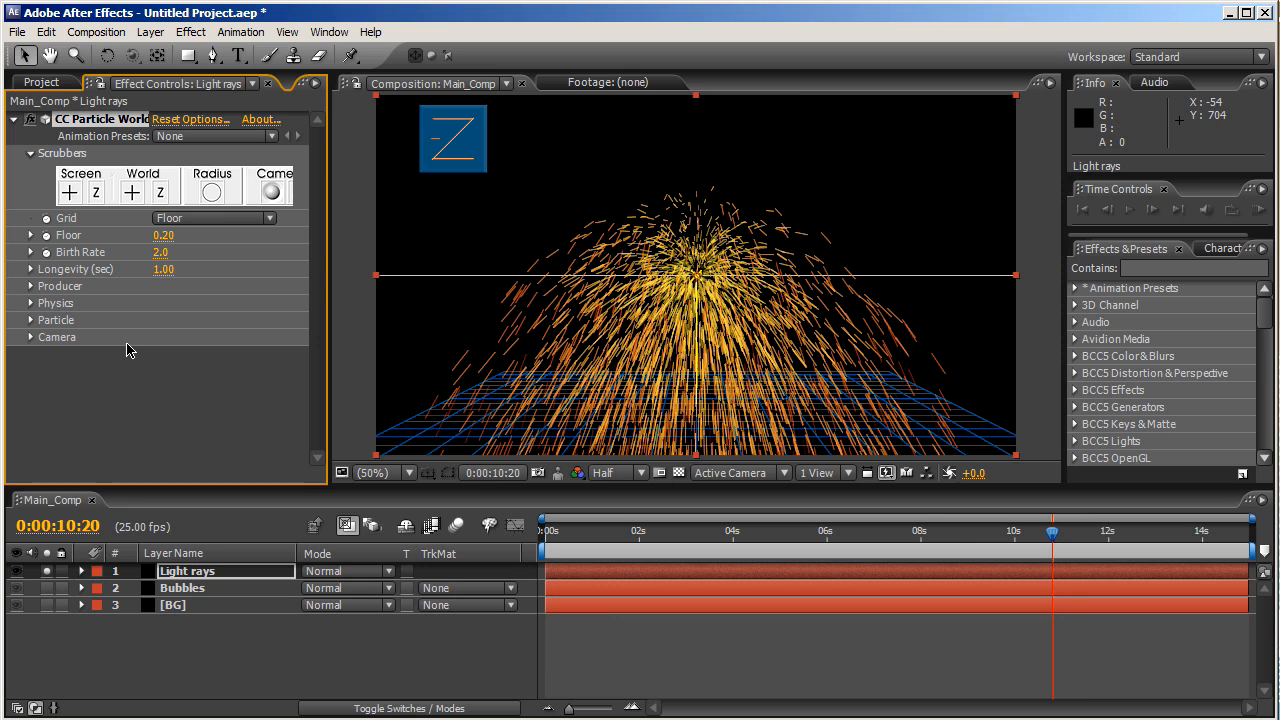
left_click(160, 252)
type("60")
key("Return")
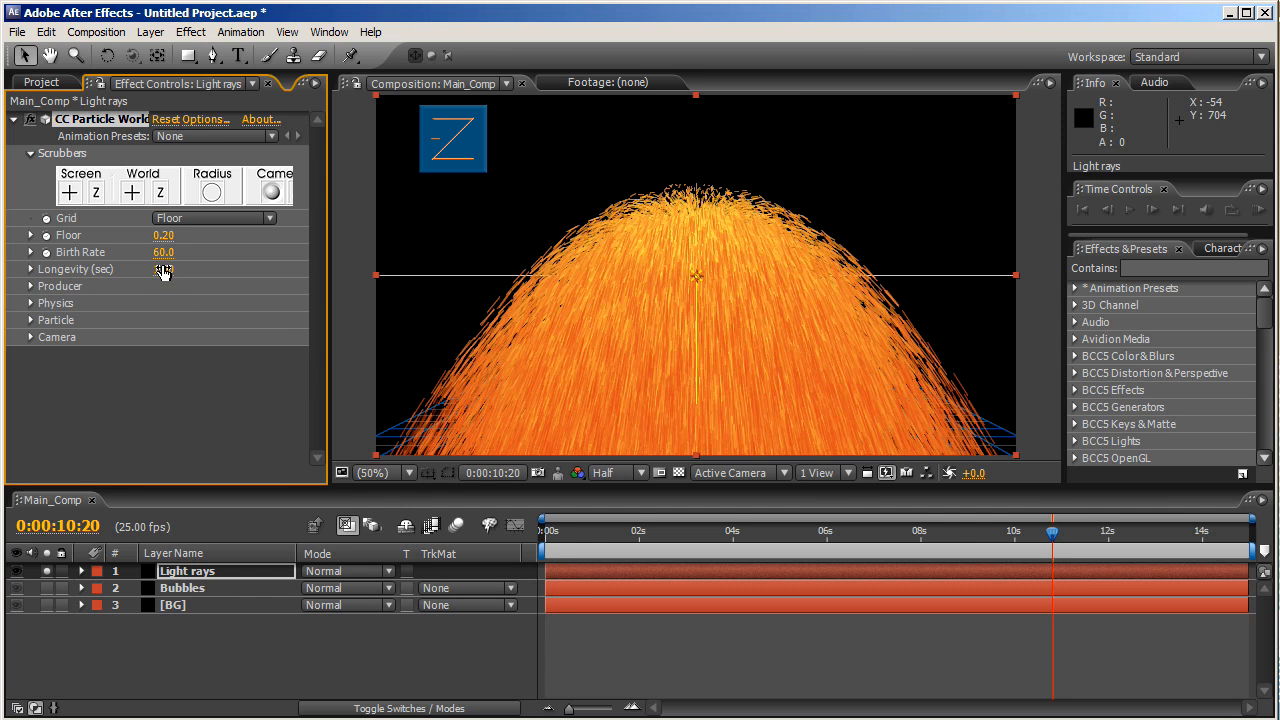
left_click(162, 272)
type("1.6")
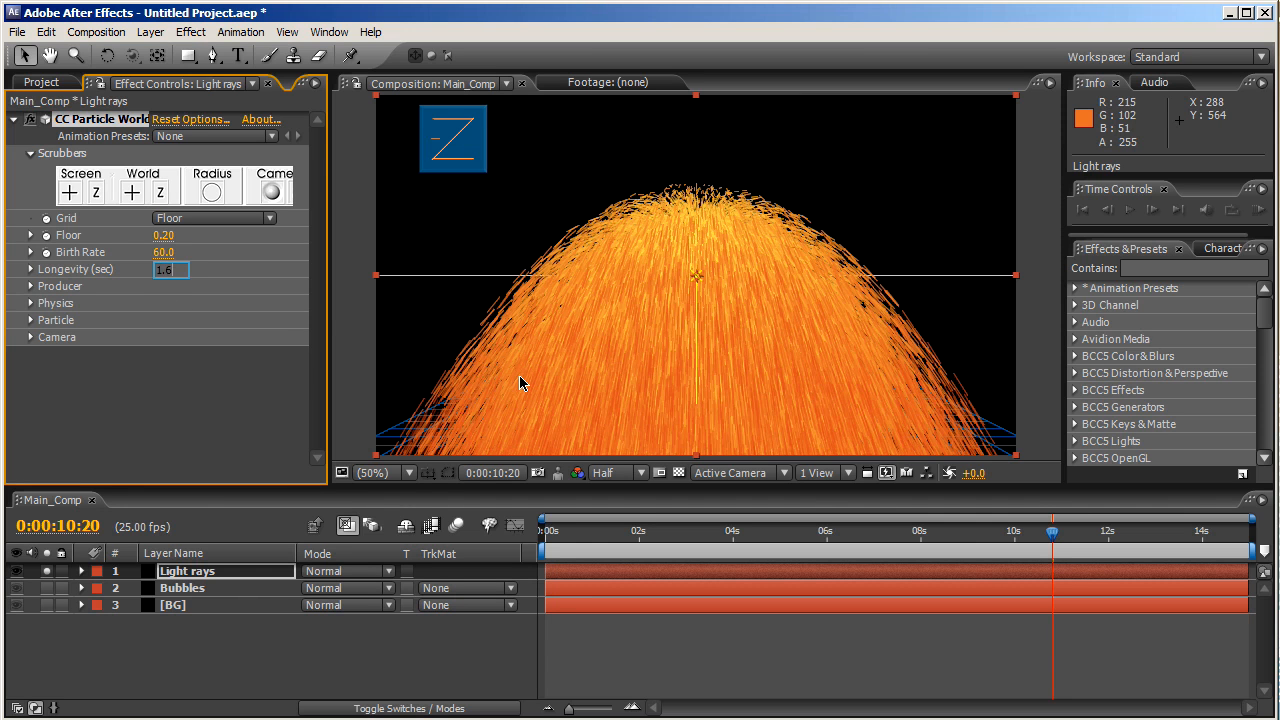
key("Return")
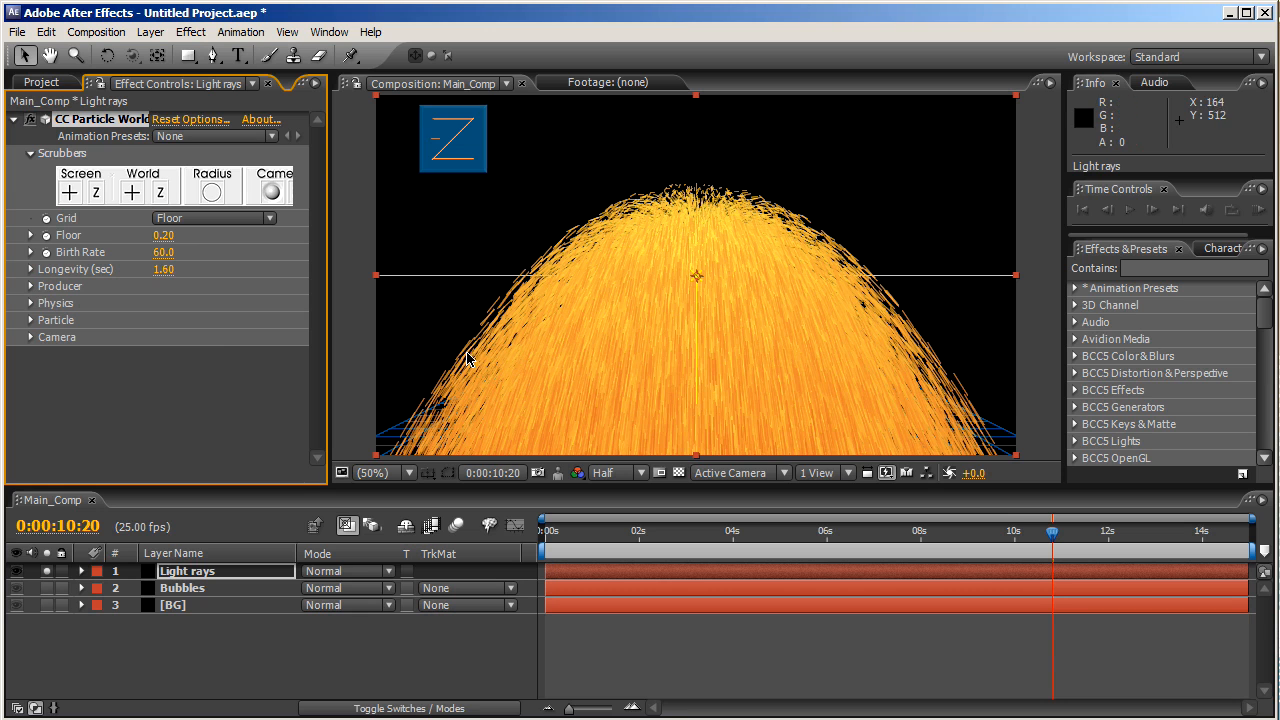
- Set the particle Physics Velocity to 0.14 and Gravity to 0
left_click(31, 303)
left_click(162, 337)
type("1")
type(".14")
key("Return")
left_click(160, 371)
type("0.5")
key("BackSpace")
key("BackSpace")
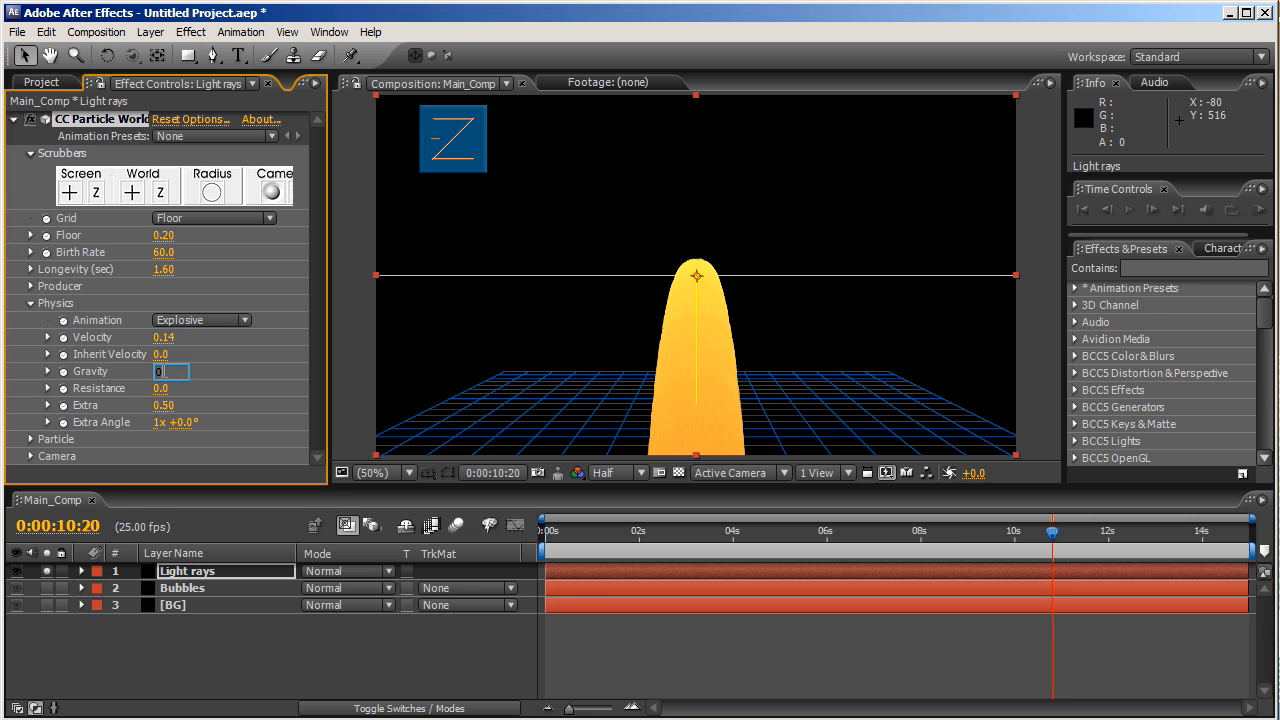
key("Return")
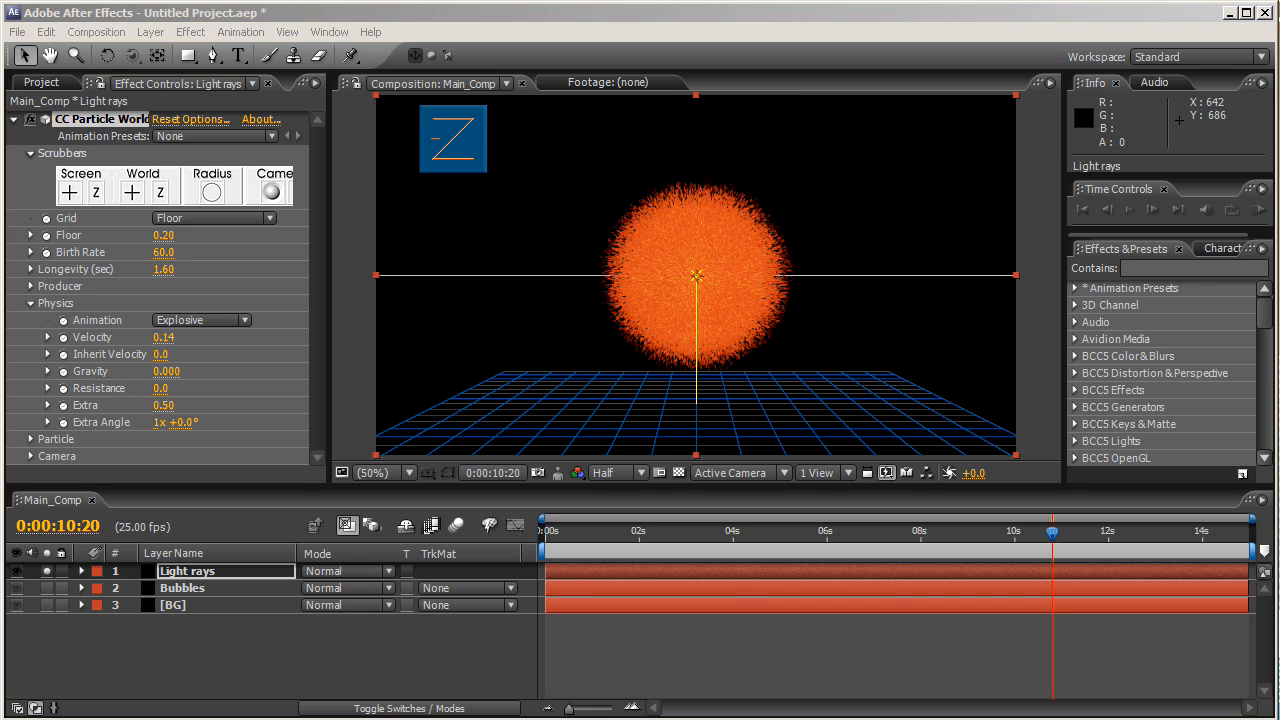
- Change the Light rays Particle Type to Faded Sphere
left_click(31, 440)
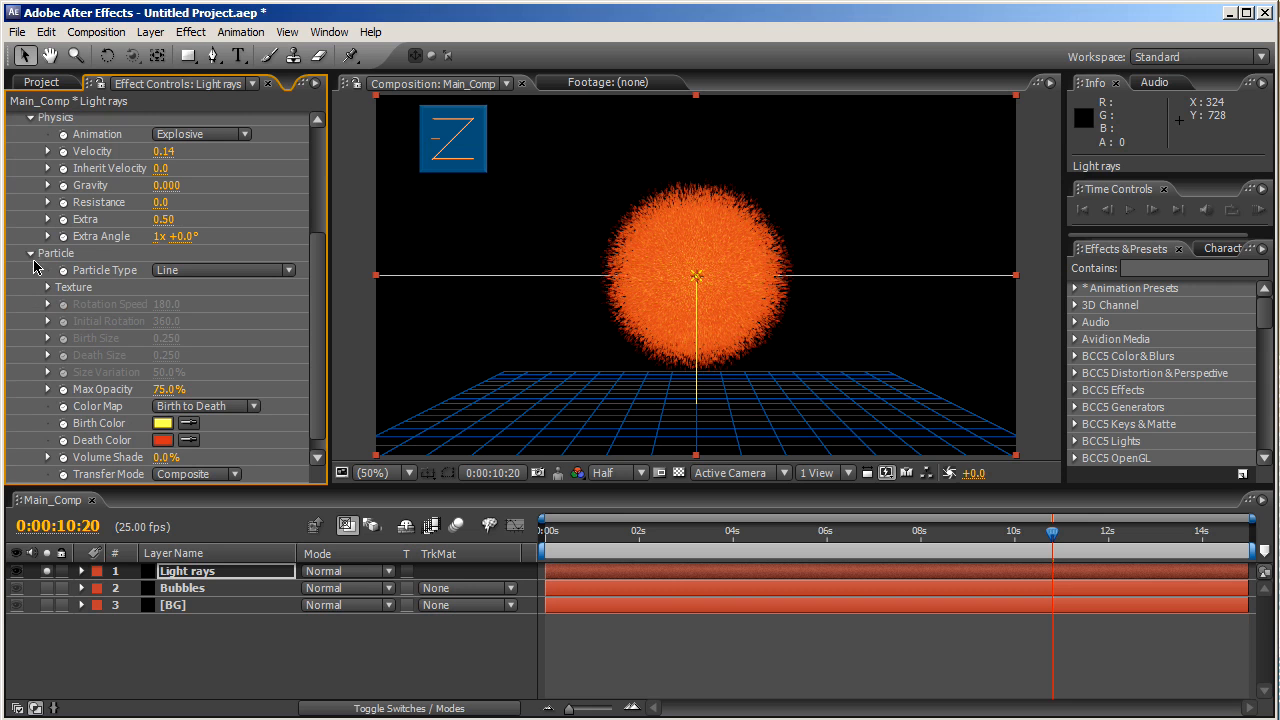
left_click(191, 272)
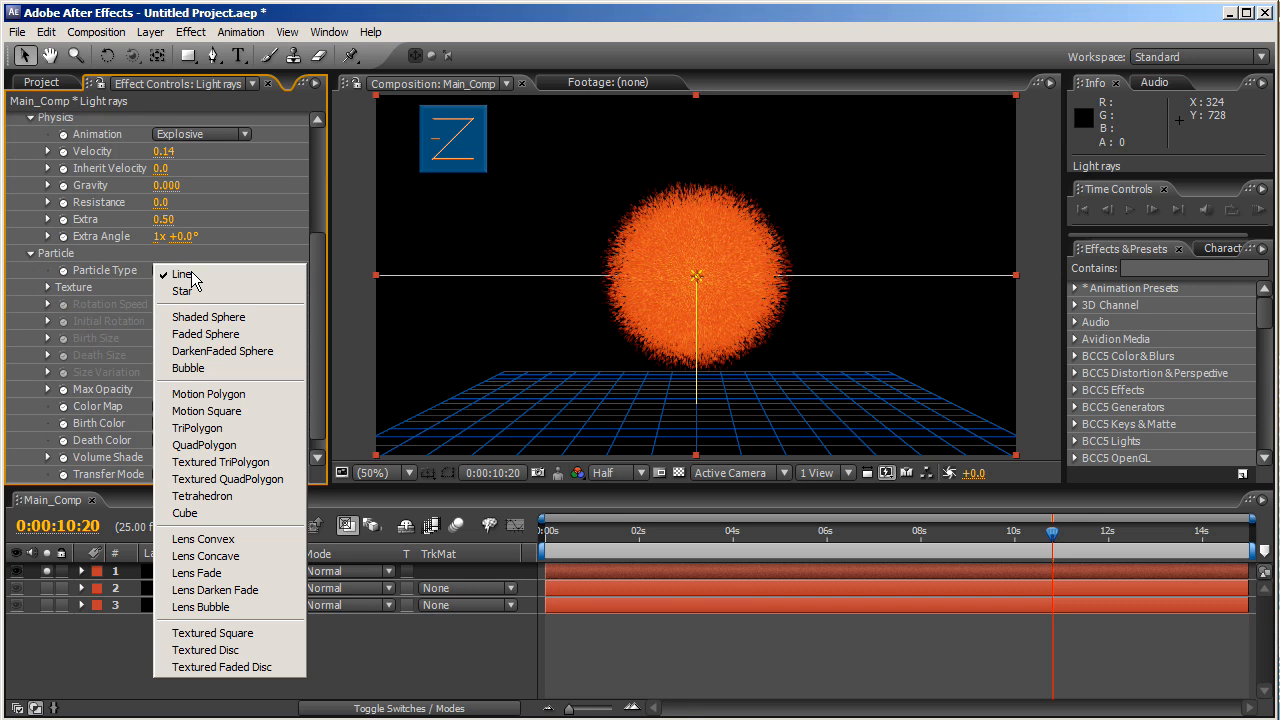
left_click(218, 334)
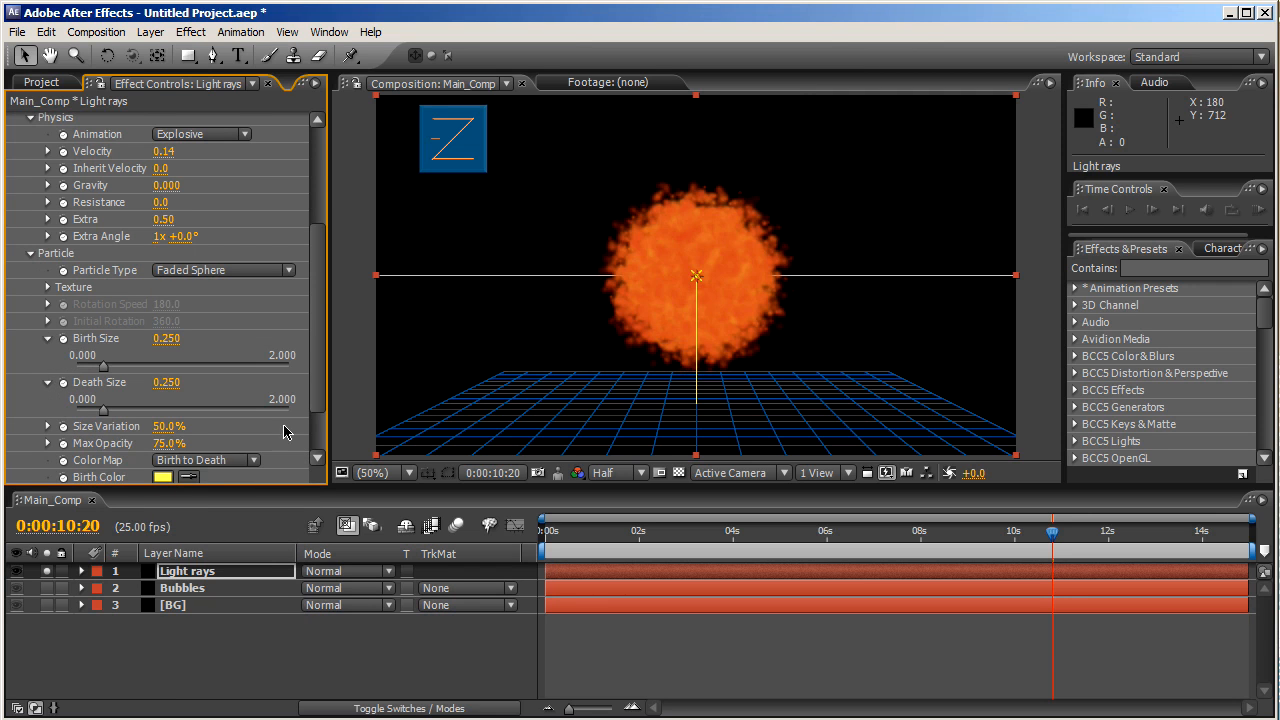
- Make both the particle Birth Color and Death Color white
scroll(318, 400, "down", 3)
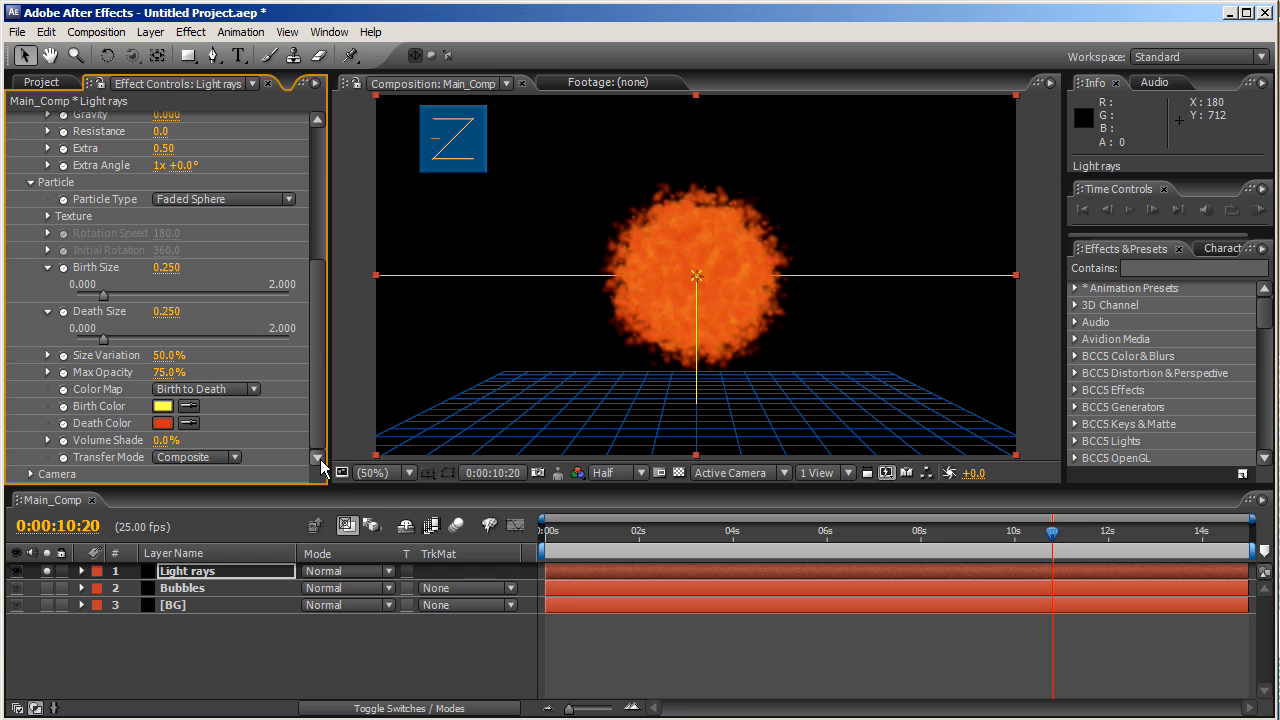
left_click(162, 406)
left_click_drag(162, 408, 43, 201)
left_click(555, 286)
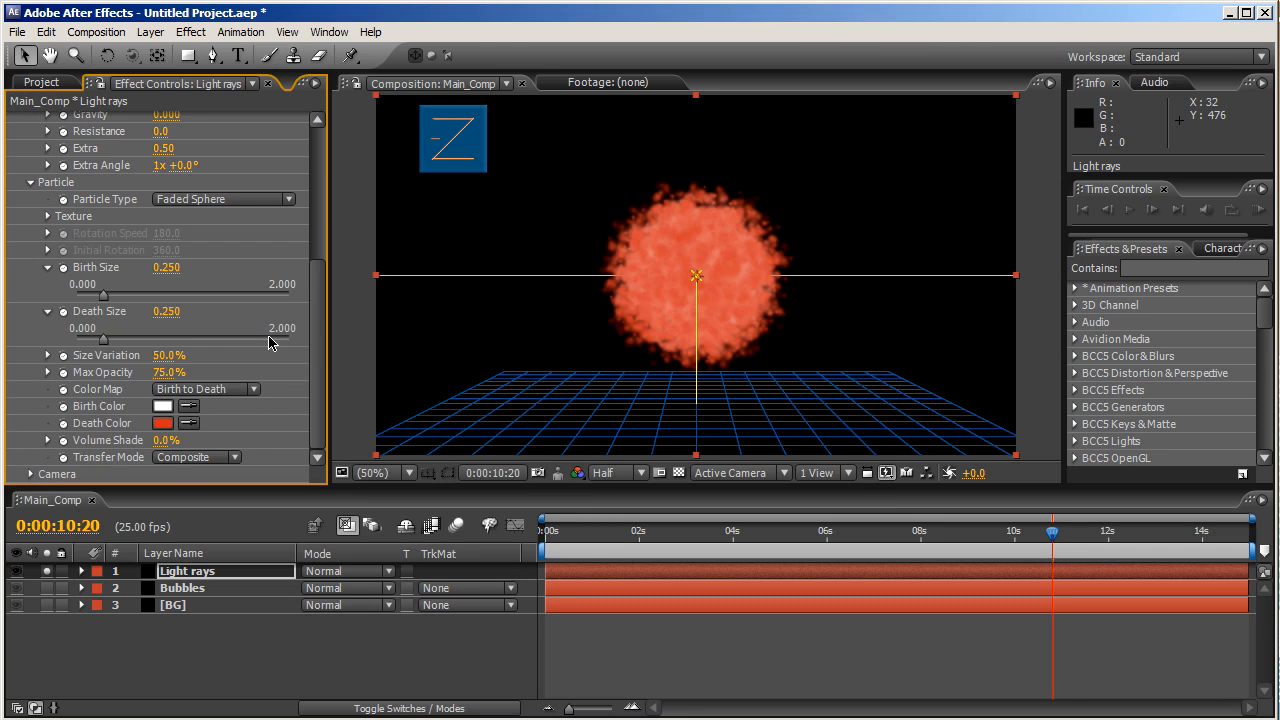
left_click(162, 423)
left_click_drag(163, 388, 22, 245)
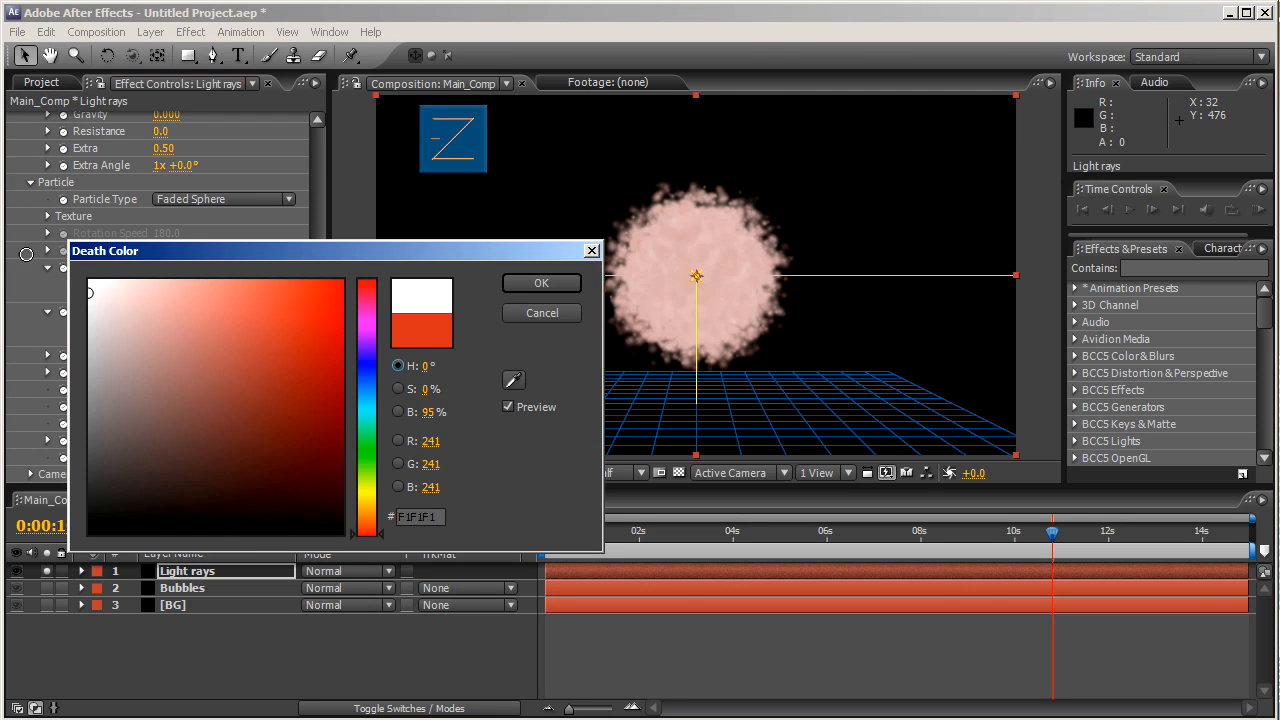
left_click(540, 283)
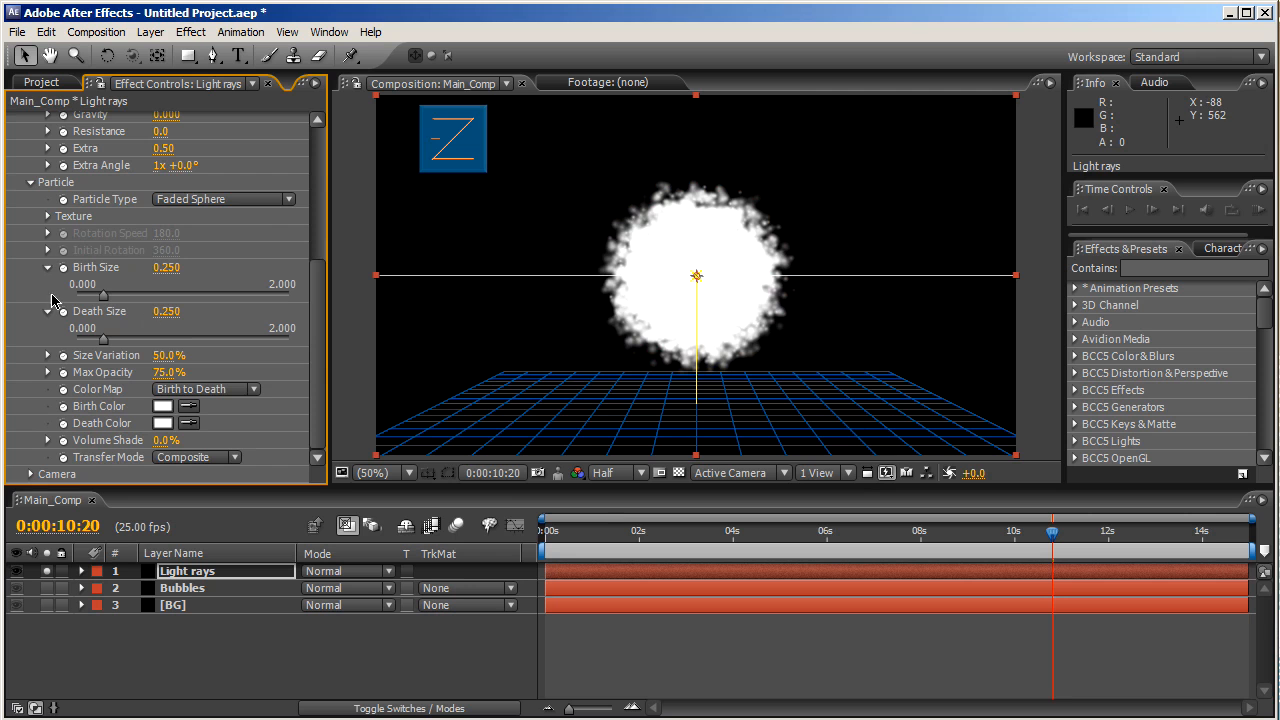
left_click(31, 185)
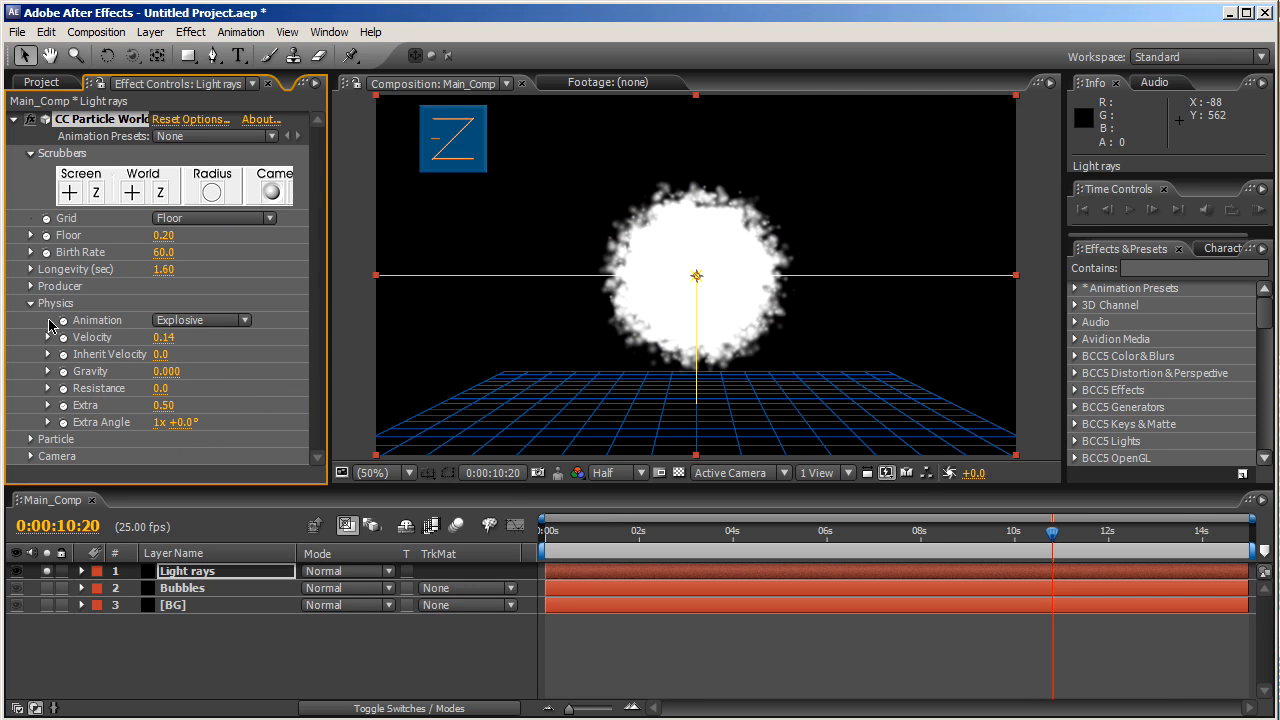
- Set the Producer to Radius X 1.0 and Radius Z 4.5, and raise Position Y to -0.30
left_click(33, 287)
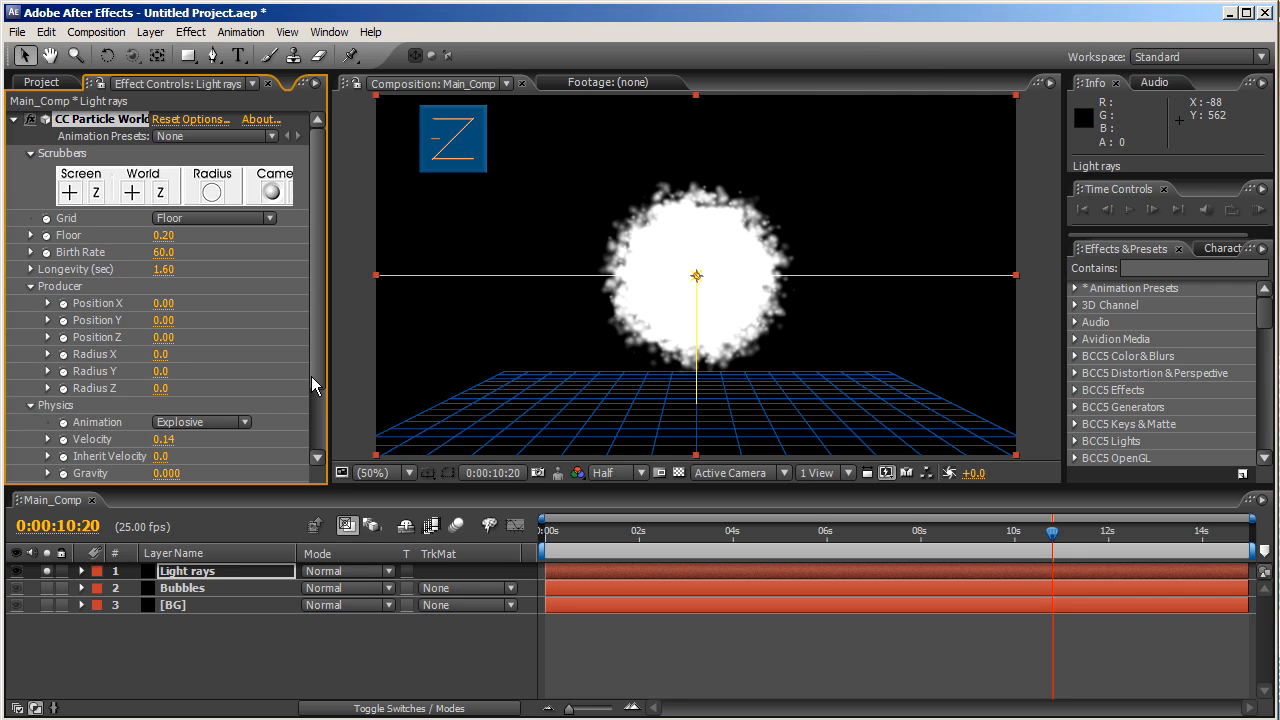
left_click(159, 356)
type("1.0")
key("Return")
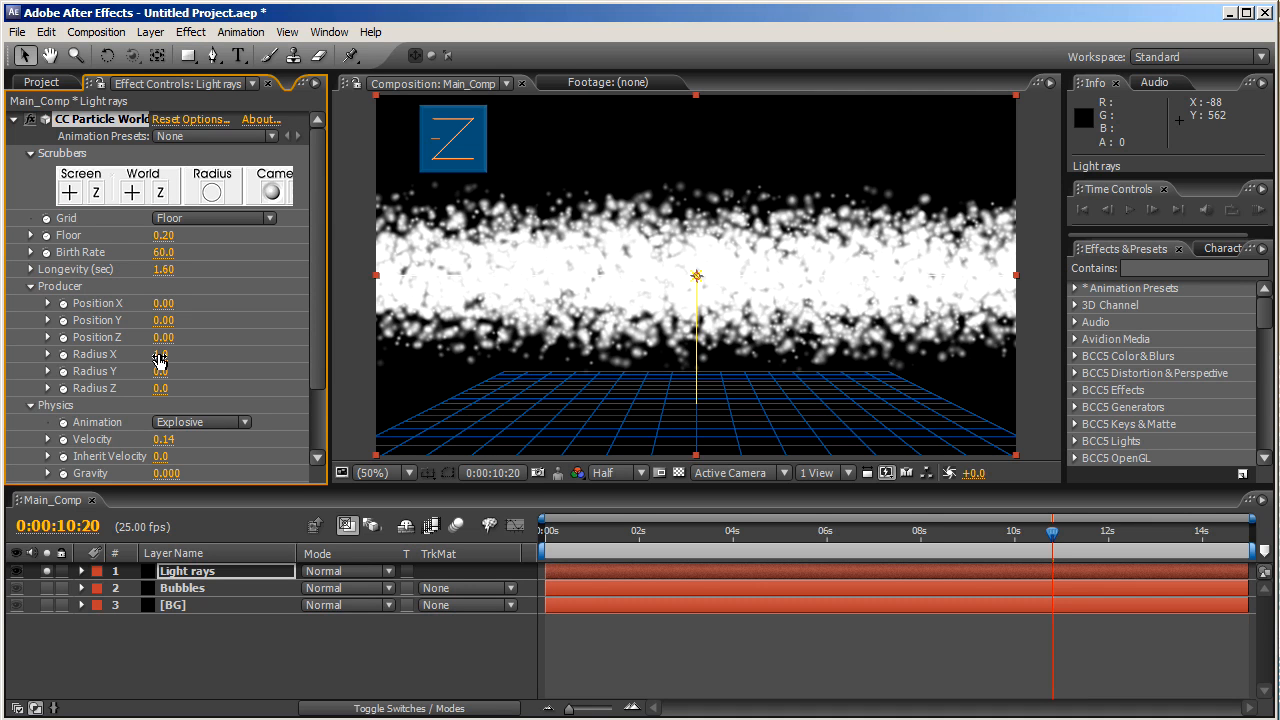
left_click(159, 389)
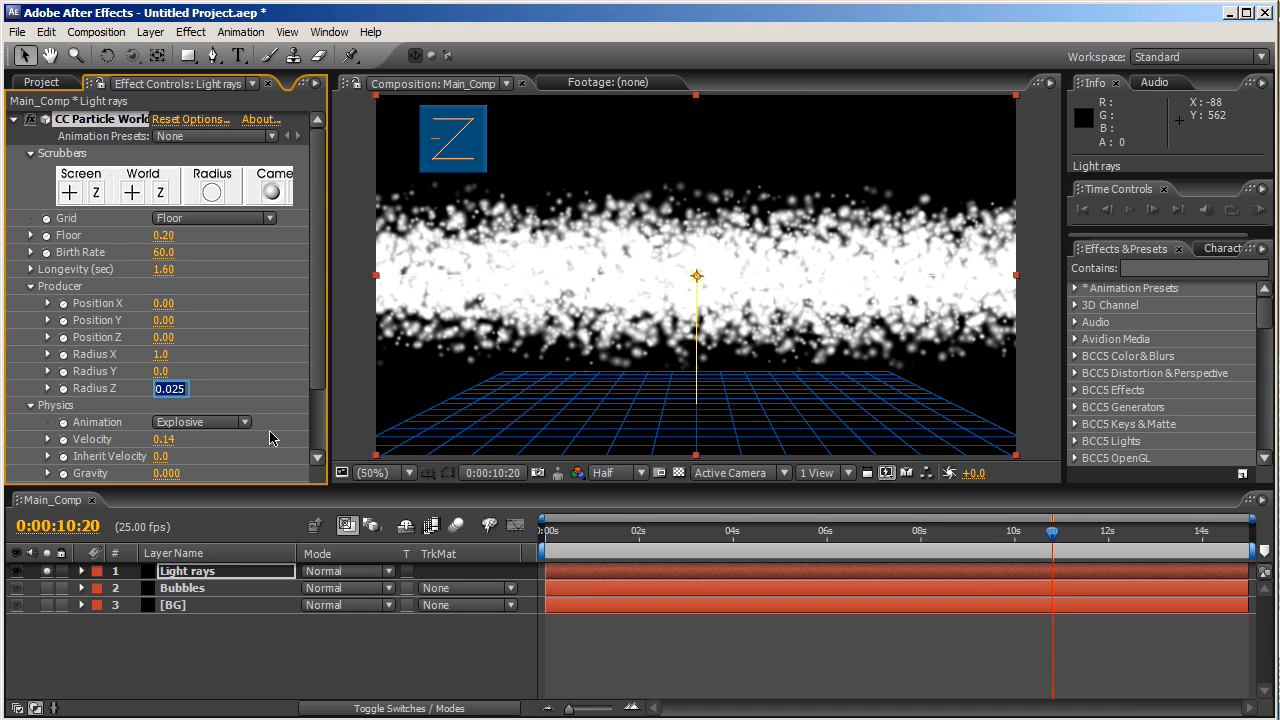
type("4.5")
key("Return")
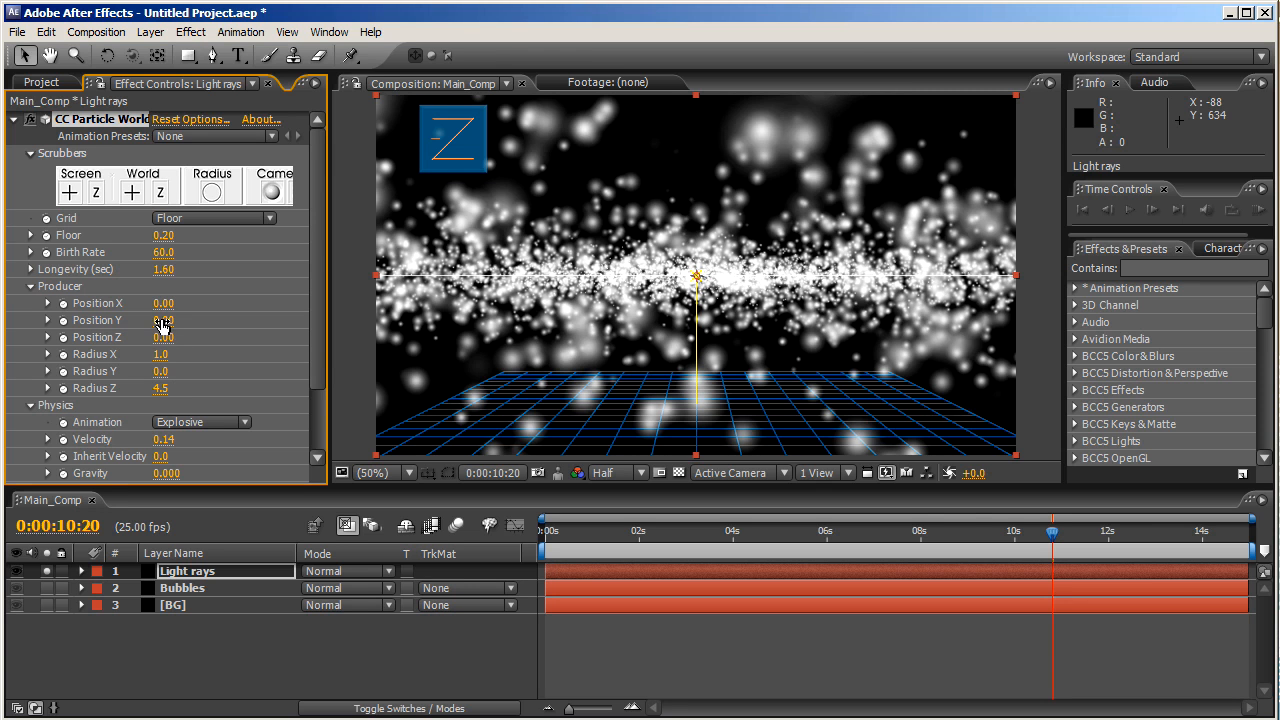
left_click_drag(160, 325, 131, 319)
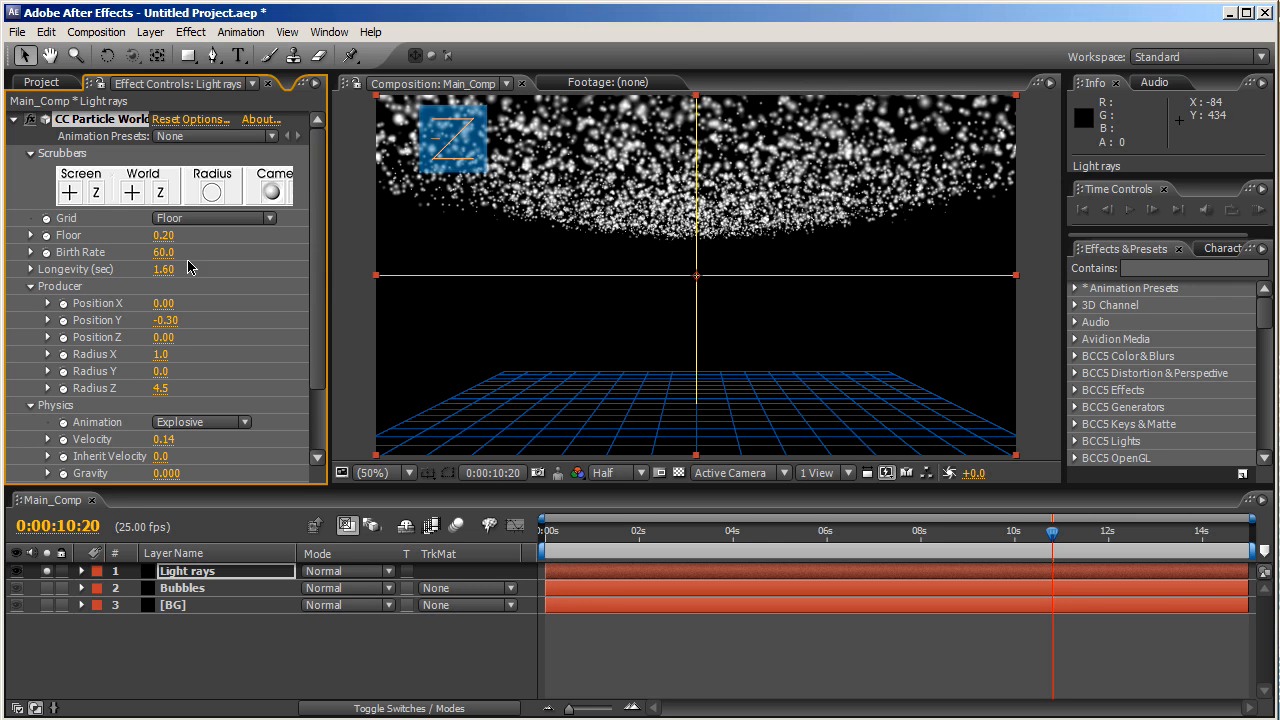
- In the CC Particle World render options, set the depth-cue Distance to 2.5
left_click(197, 119)
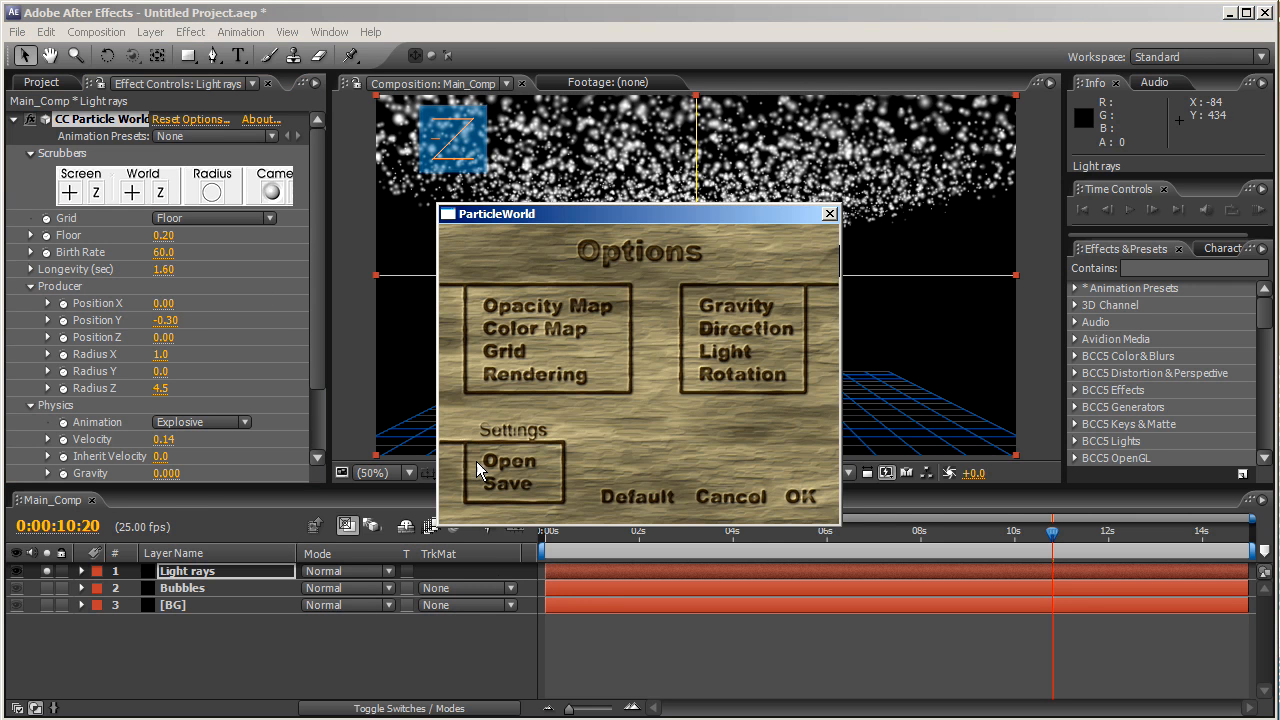
left_click(535, 376)
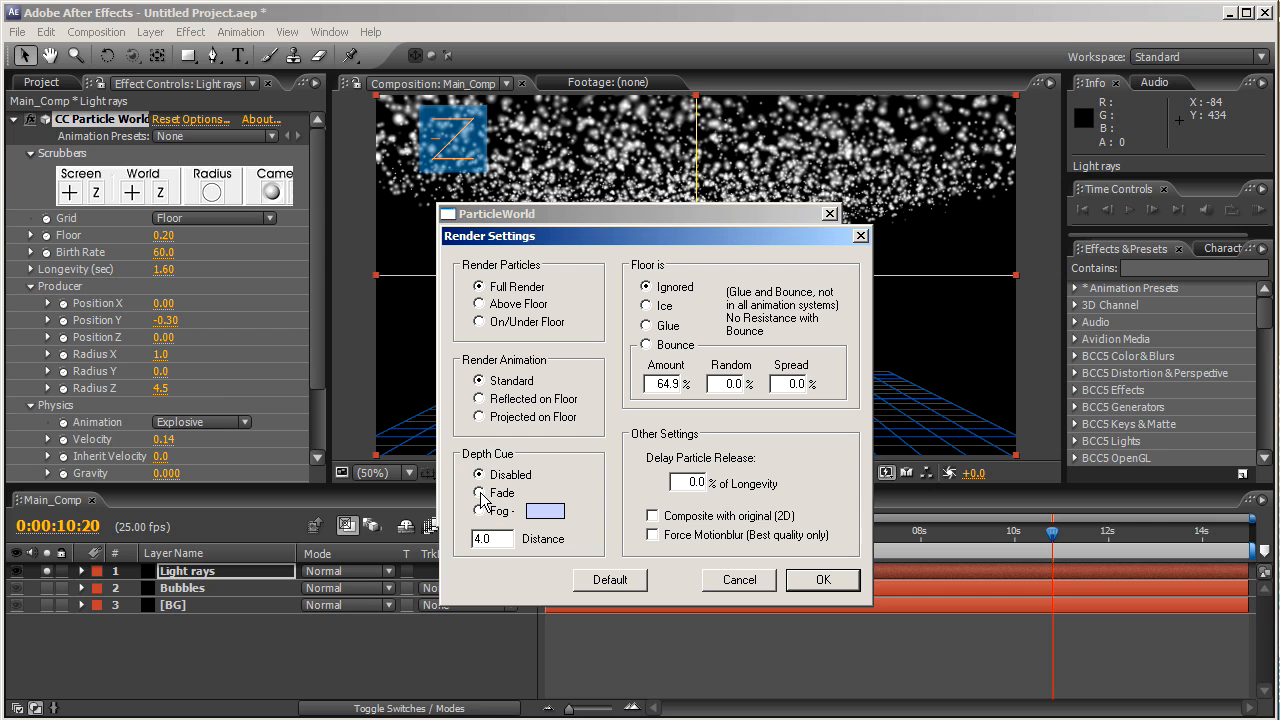
double_click(502, 538)
type("2")
key("Return")
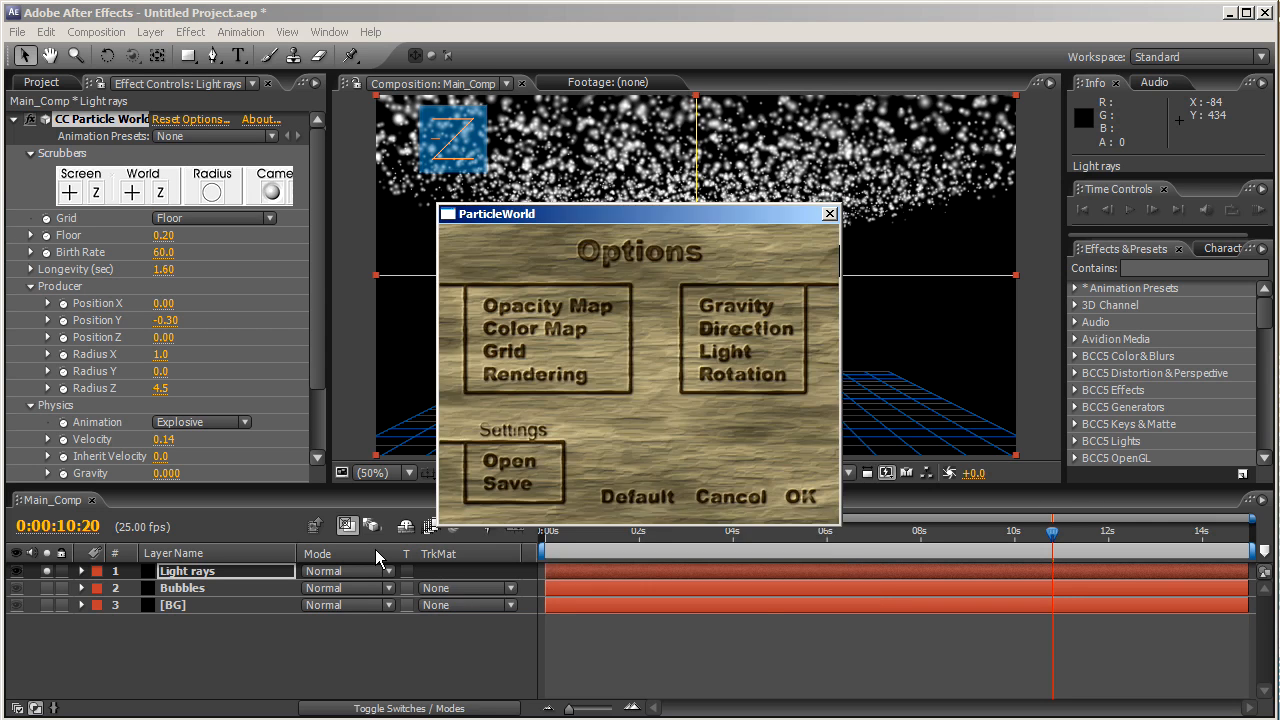
left_click(800, 497)
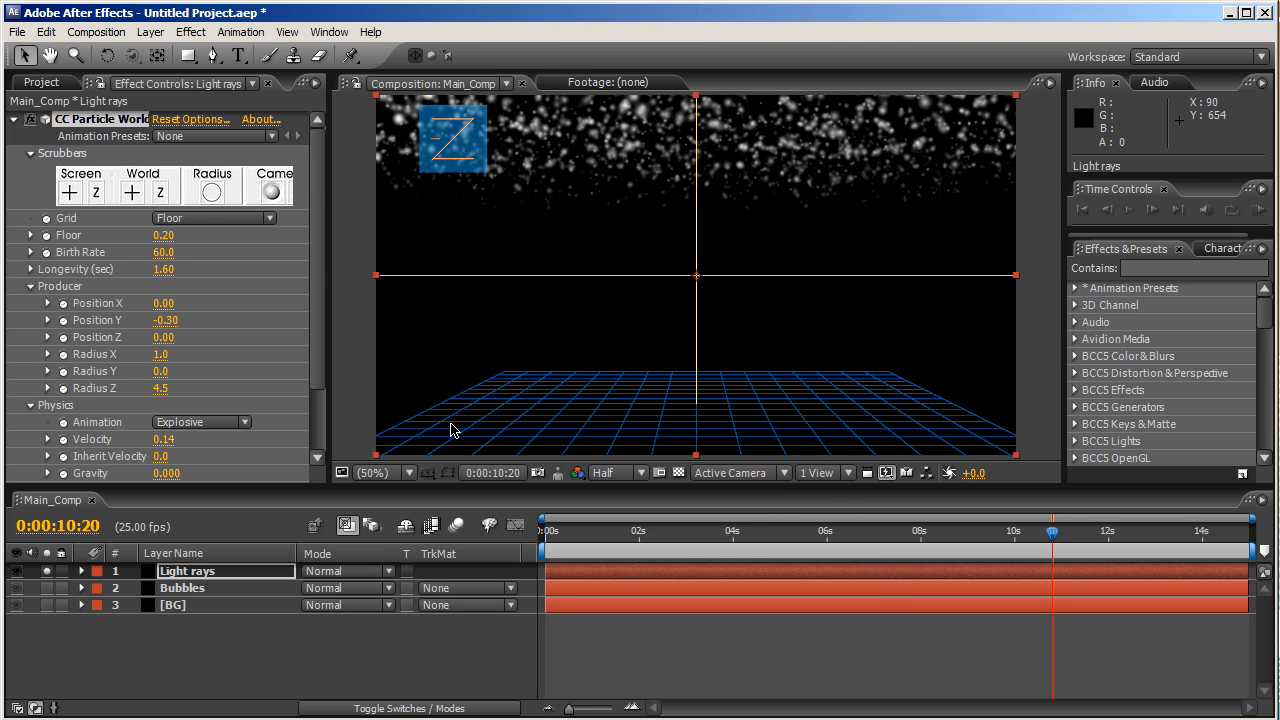
- Turn the floor Grid off and collapse the CC Particle World settings
left_click(220, 218)
left_click(195, 148)
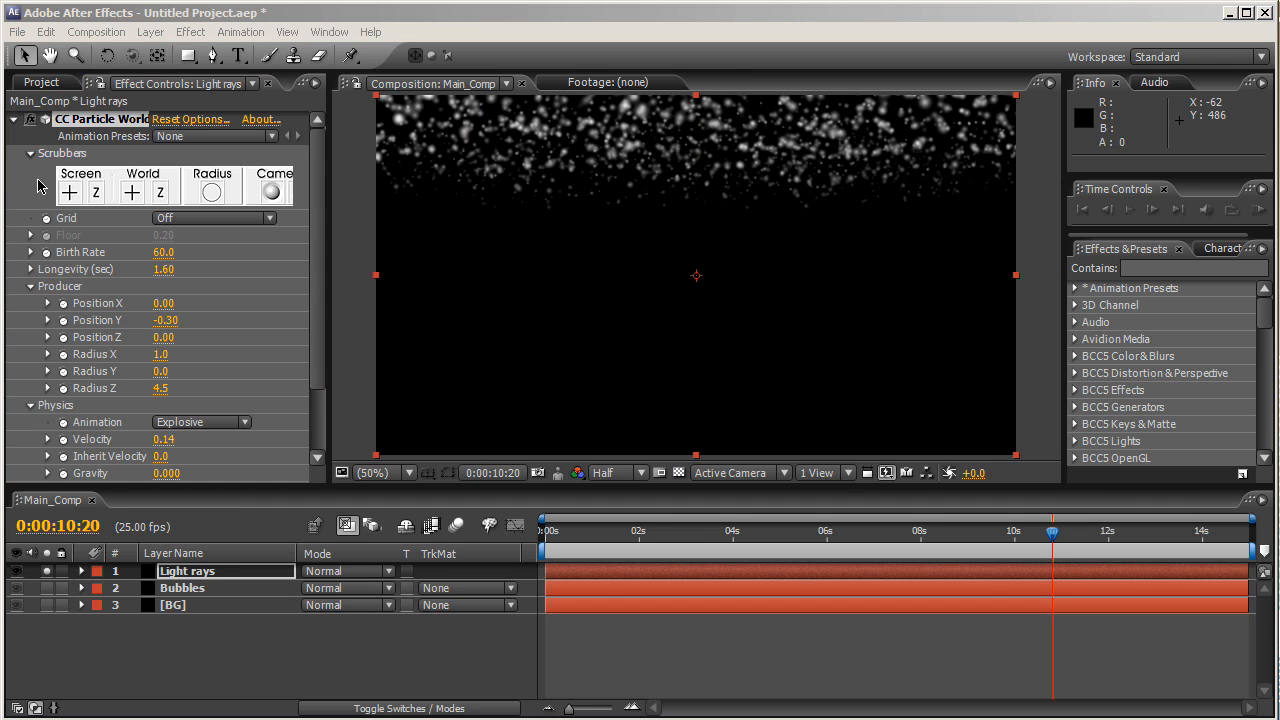
left_click(14, 119)
left_click(243, 374)
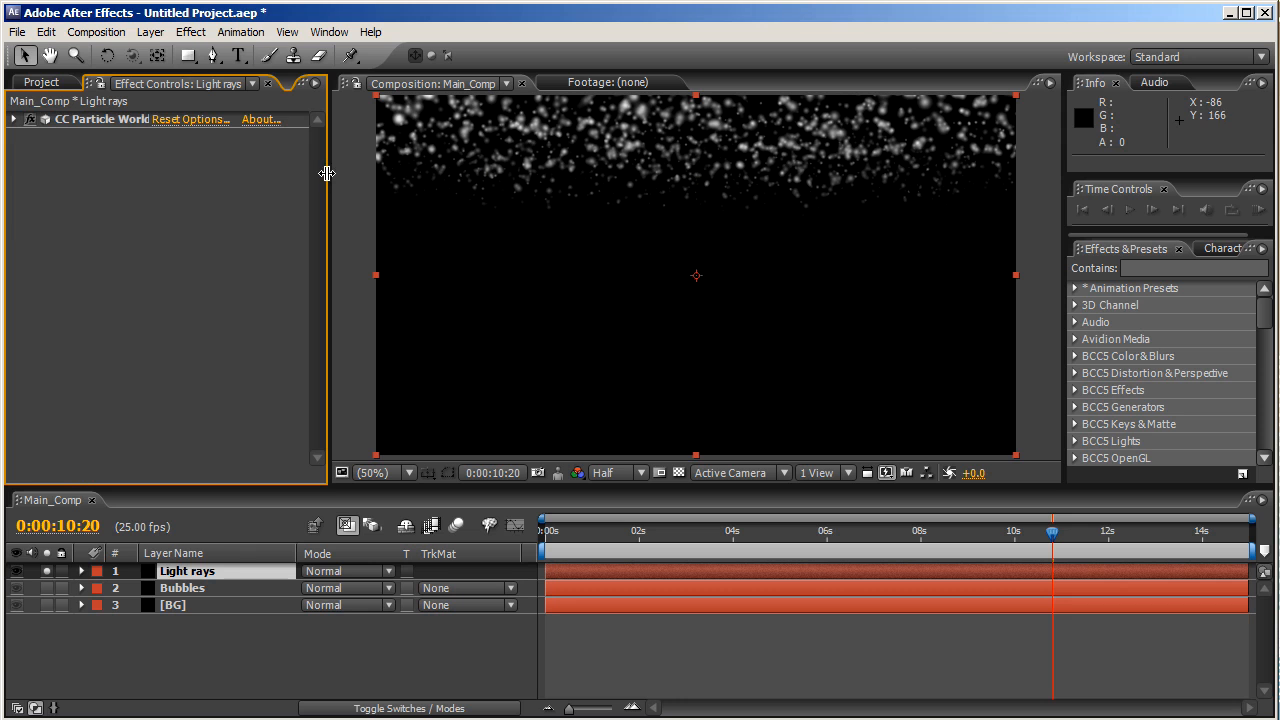
- Add CC Radial Blur to Light rays with Type Fading Zoom and Amount 200
left_click(189, 33)
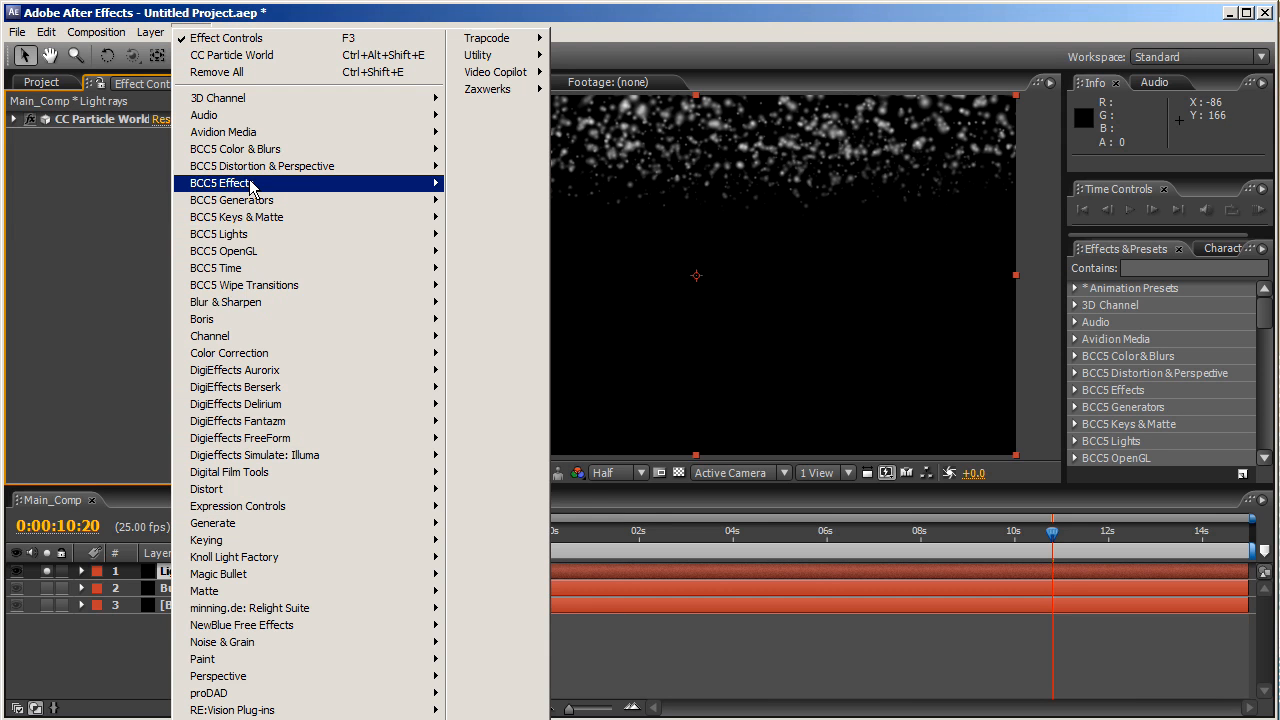
mouse_move(290, 307)
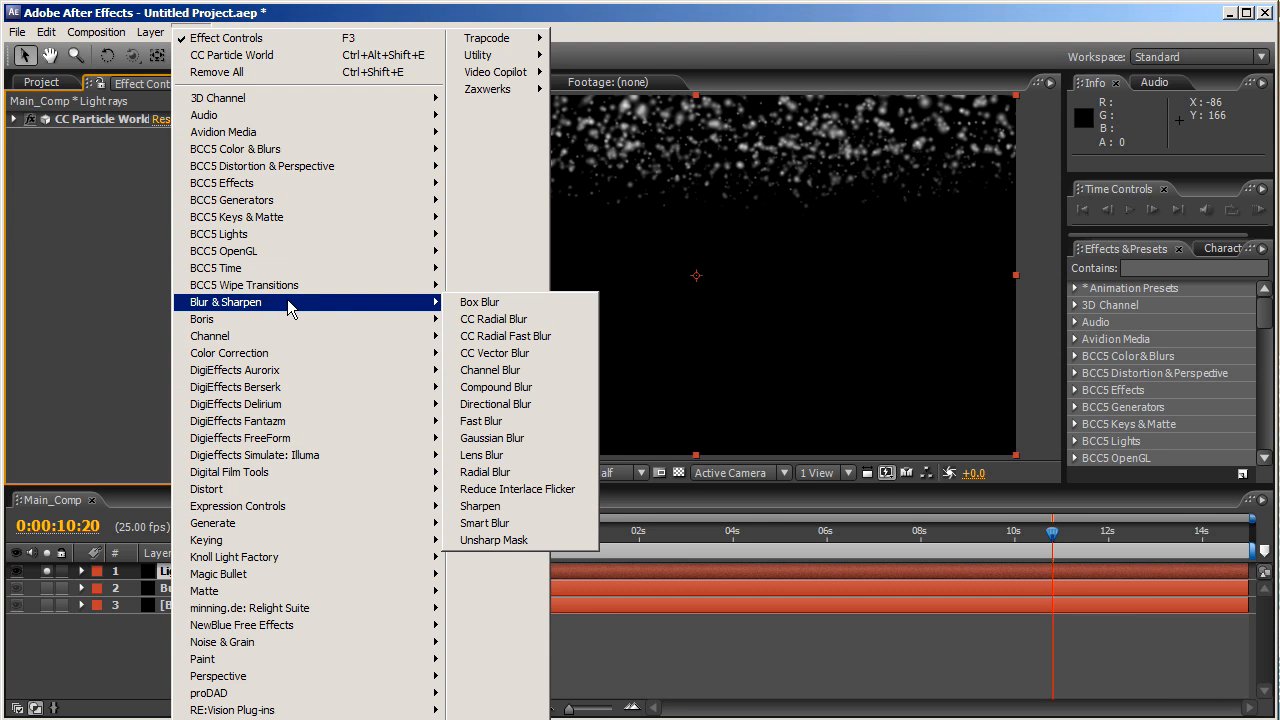
left_click(493, 320)
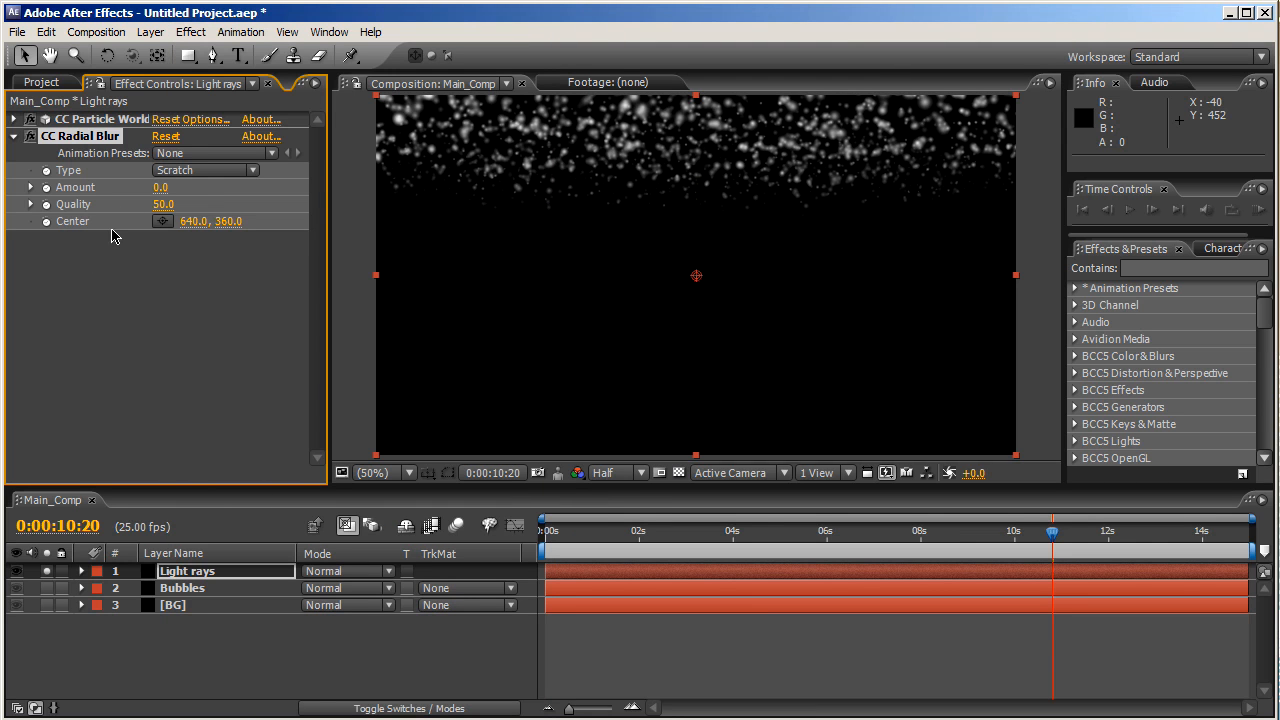
left_click(185, 172)
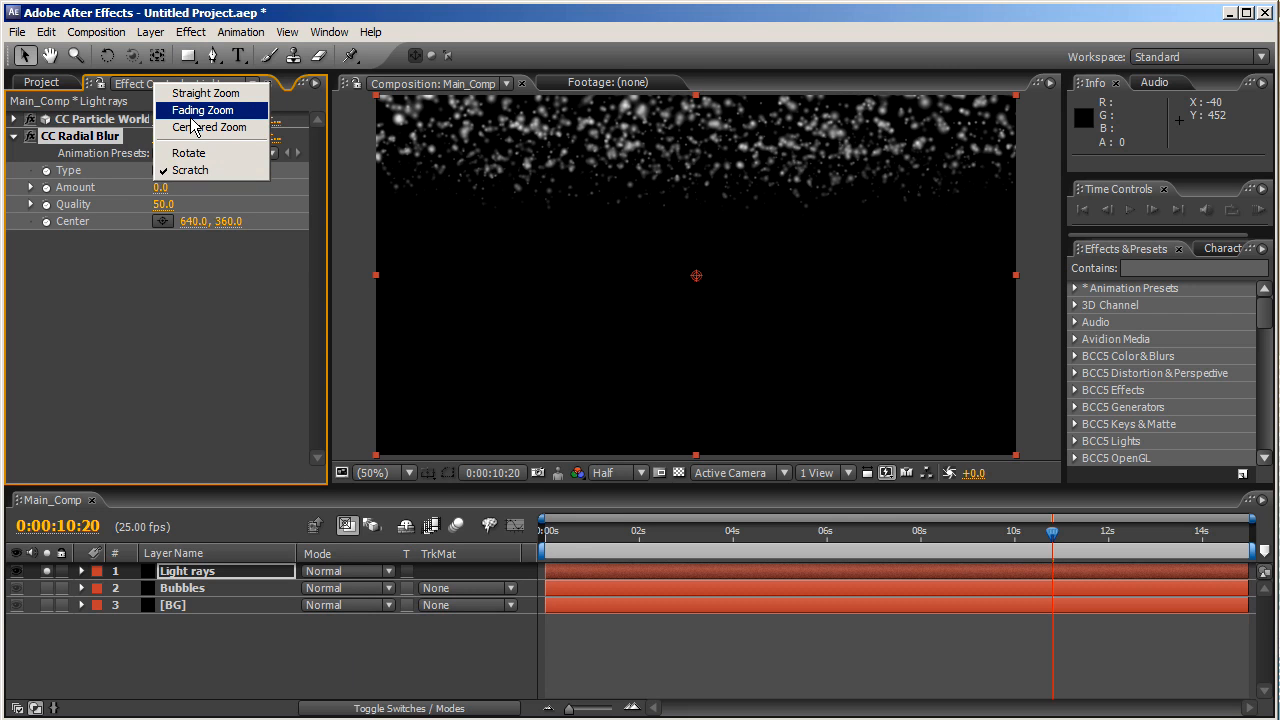
left_click(195, 111)
left_click(159, 188)
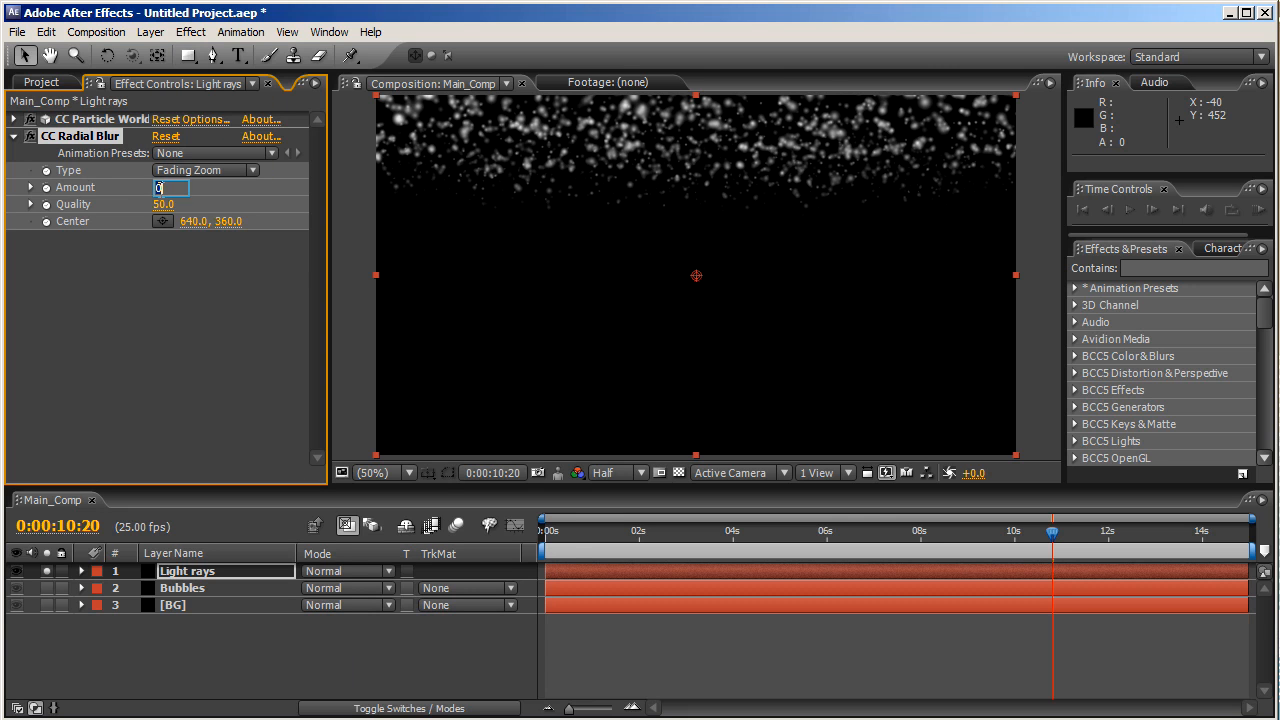
type("200.")
key("Return")
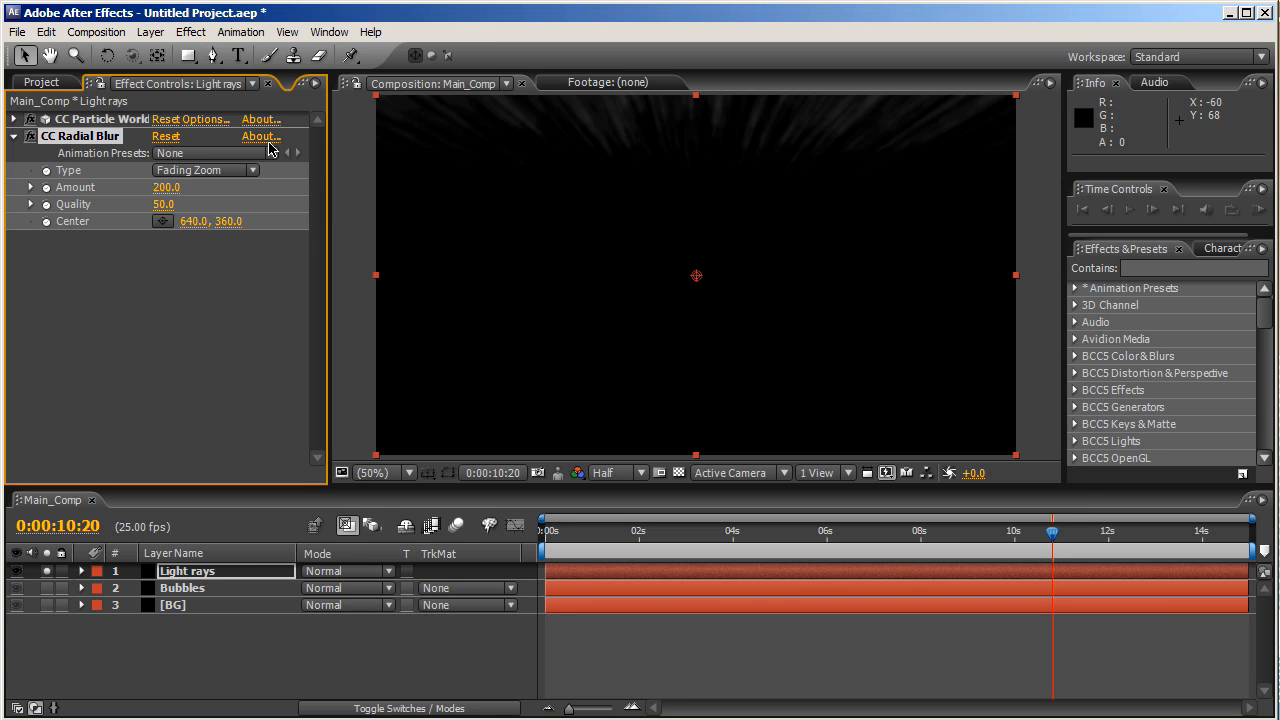
- Move the radial blur Center to 100, -148
left_click(184, 221)
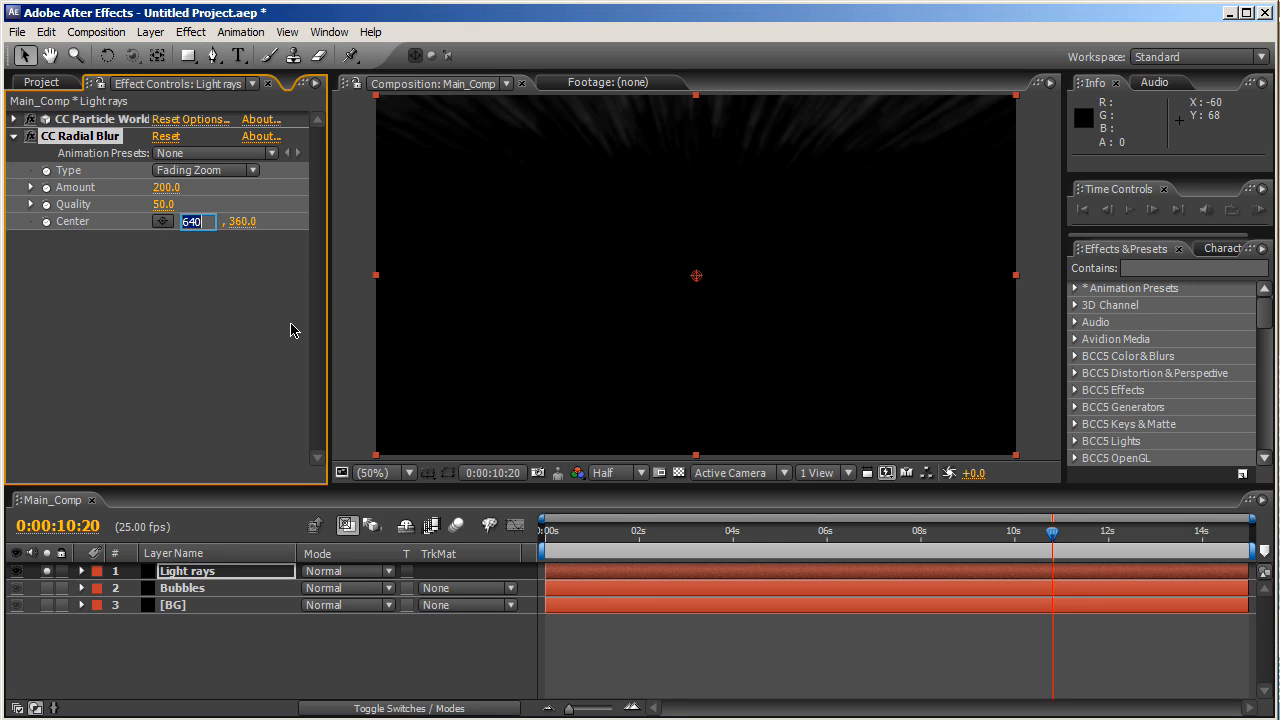
type("100")
key("Tab")
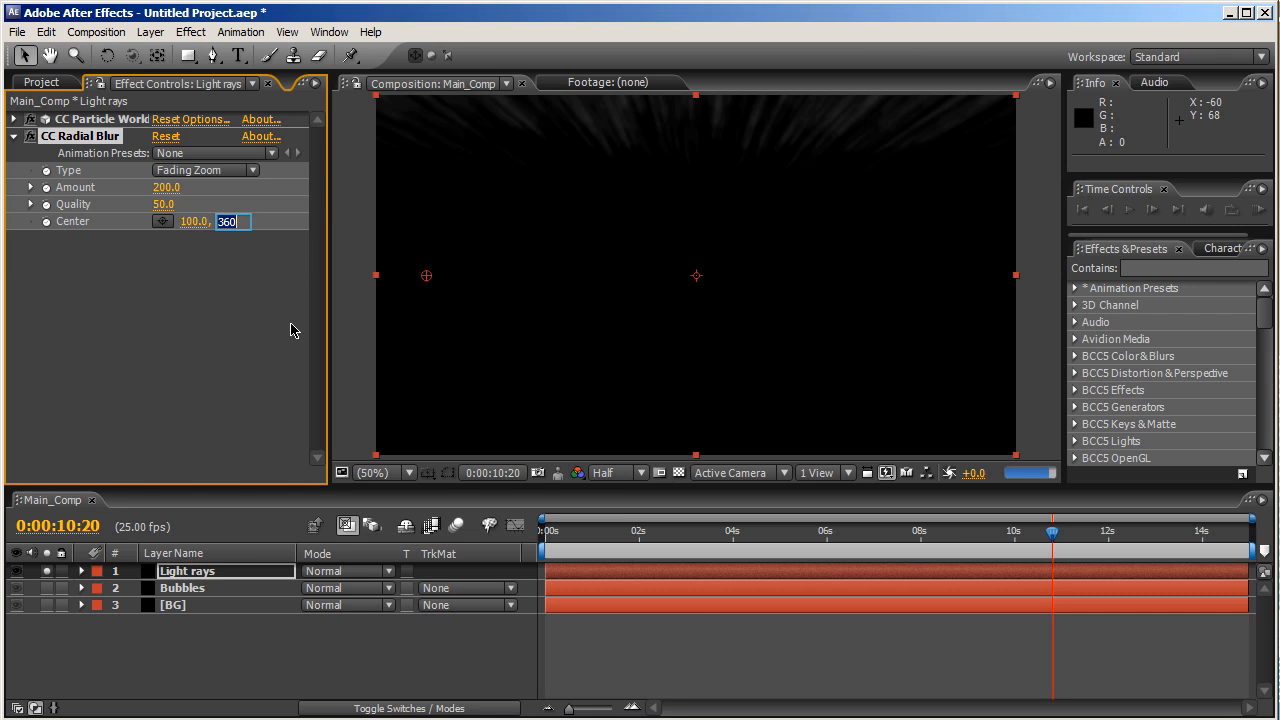
type("-148")
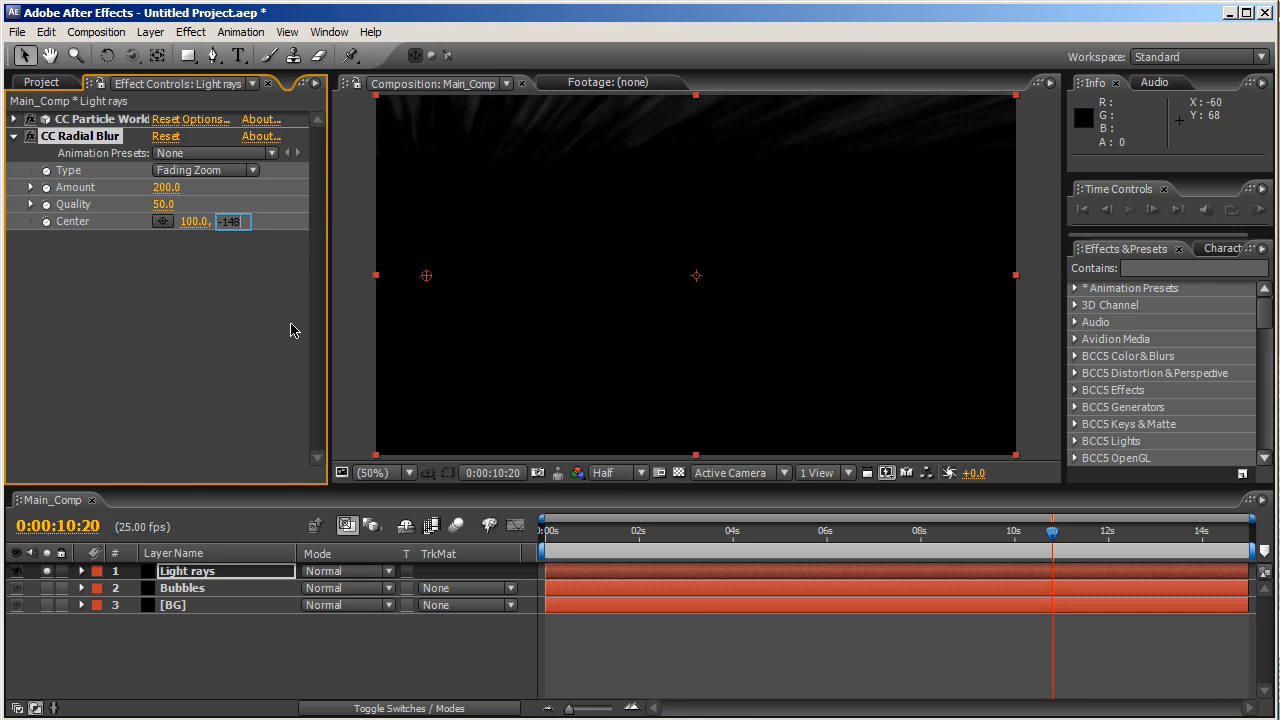
key("Return")
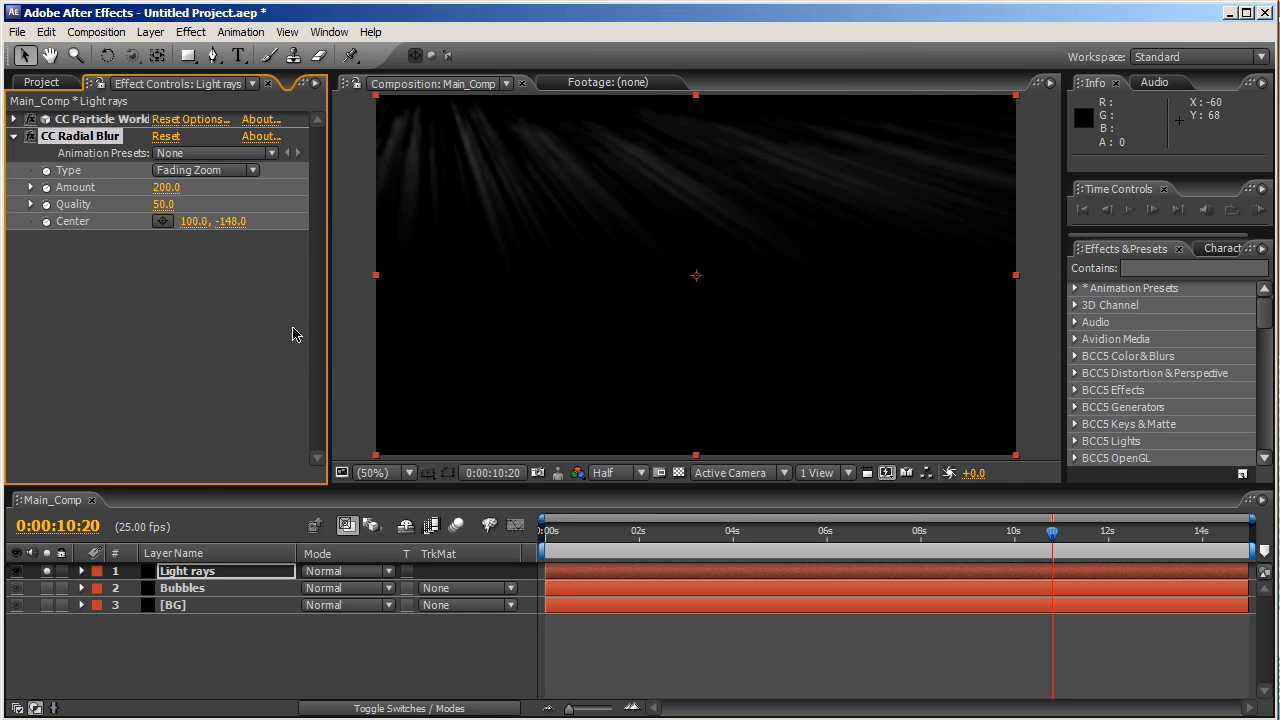
left_click(266, 634)
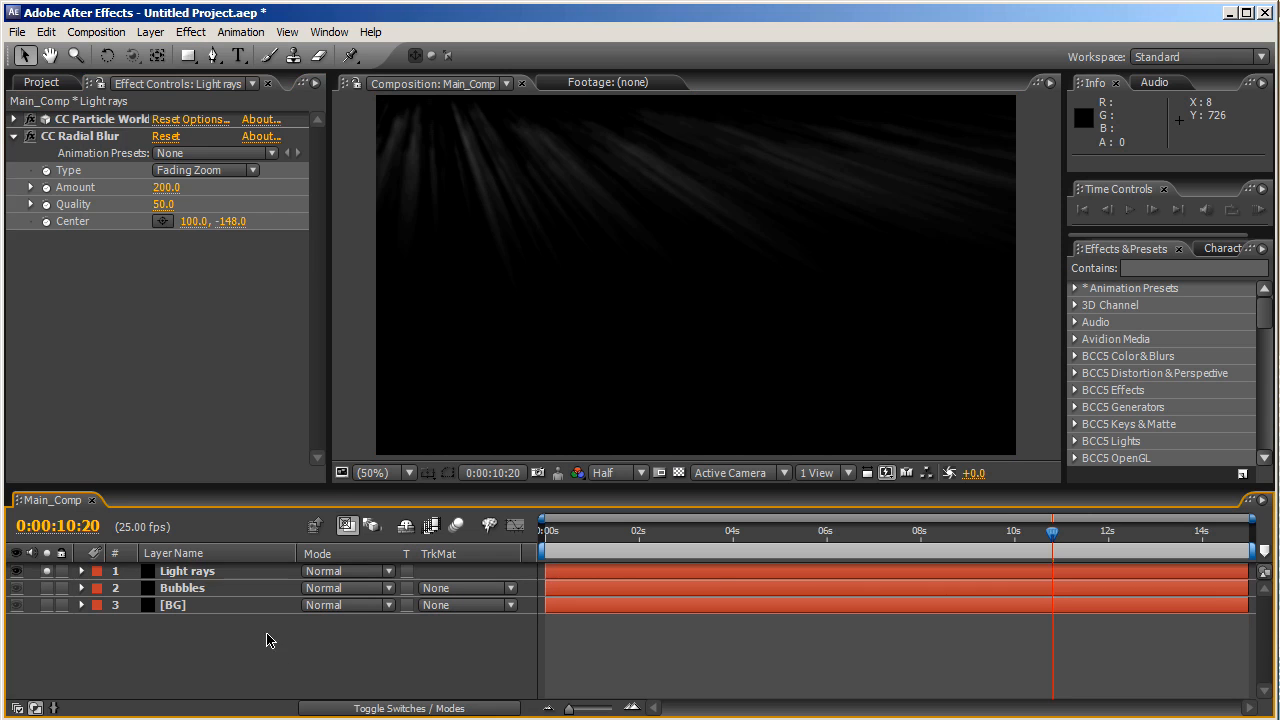
- Unsolo Light rays and shift Light rays and Bubbles about 4 seconds earlier, ending near 12 s
left_click(231, 598)
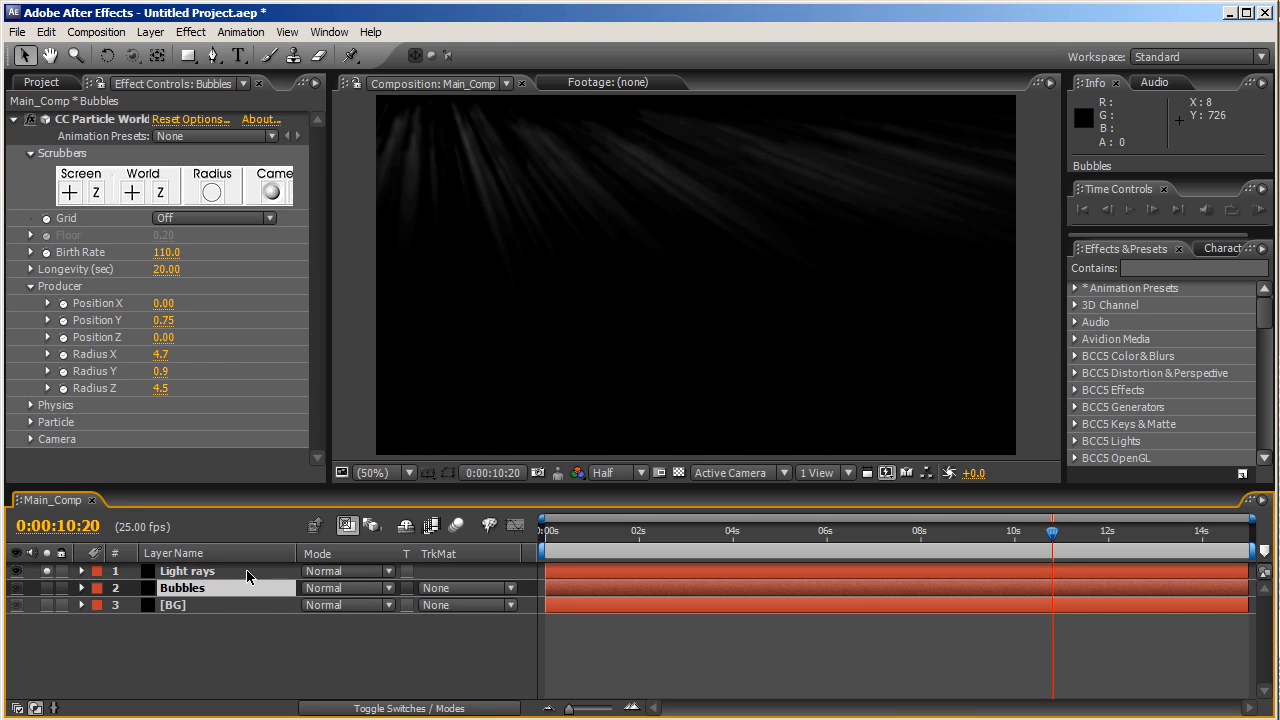
left_click(254, 576, "shift")
left_click(47, 573)
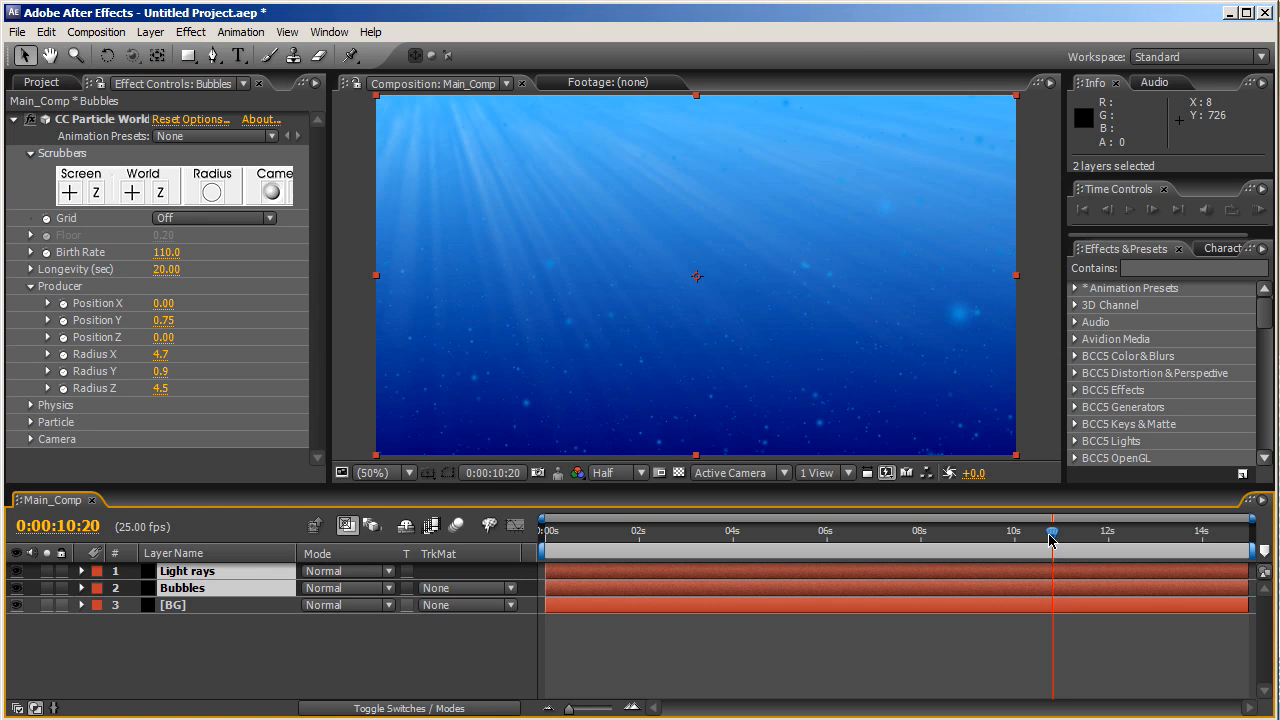
left_click_drag(1052, 537, 1111, 540)
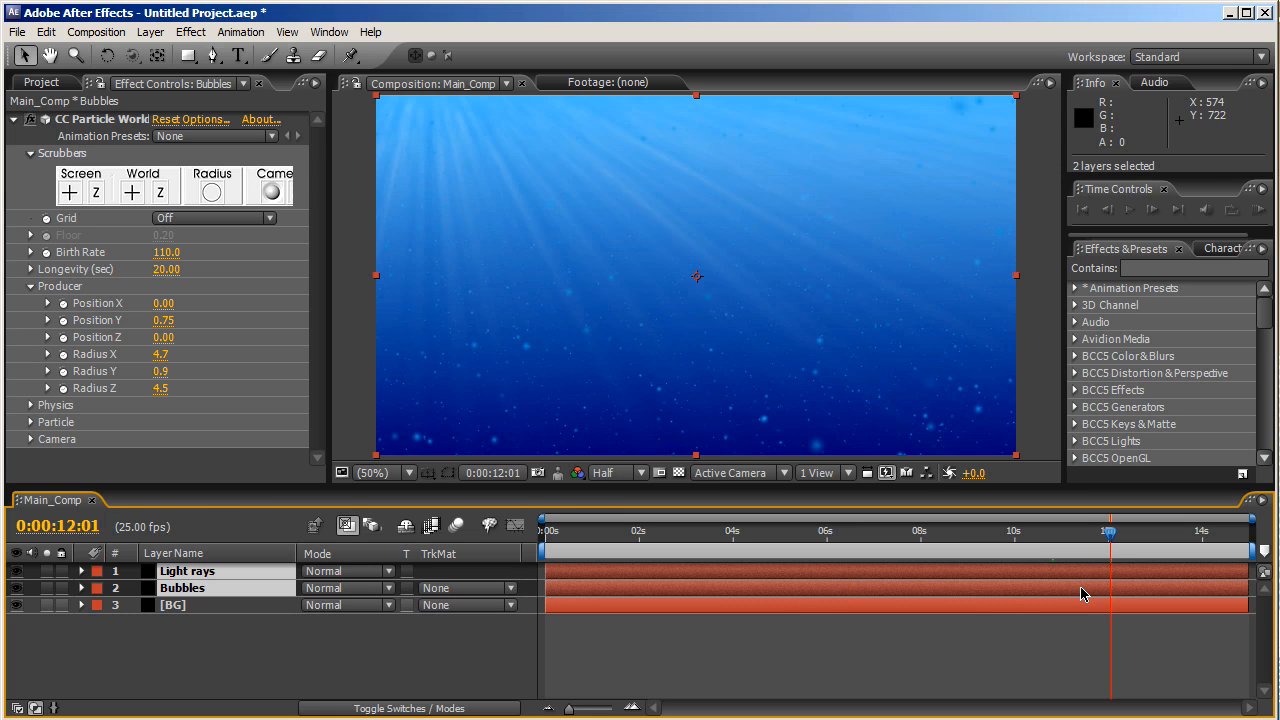
left_click_drag(1080, 594, 944, 598)
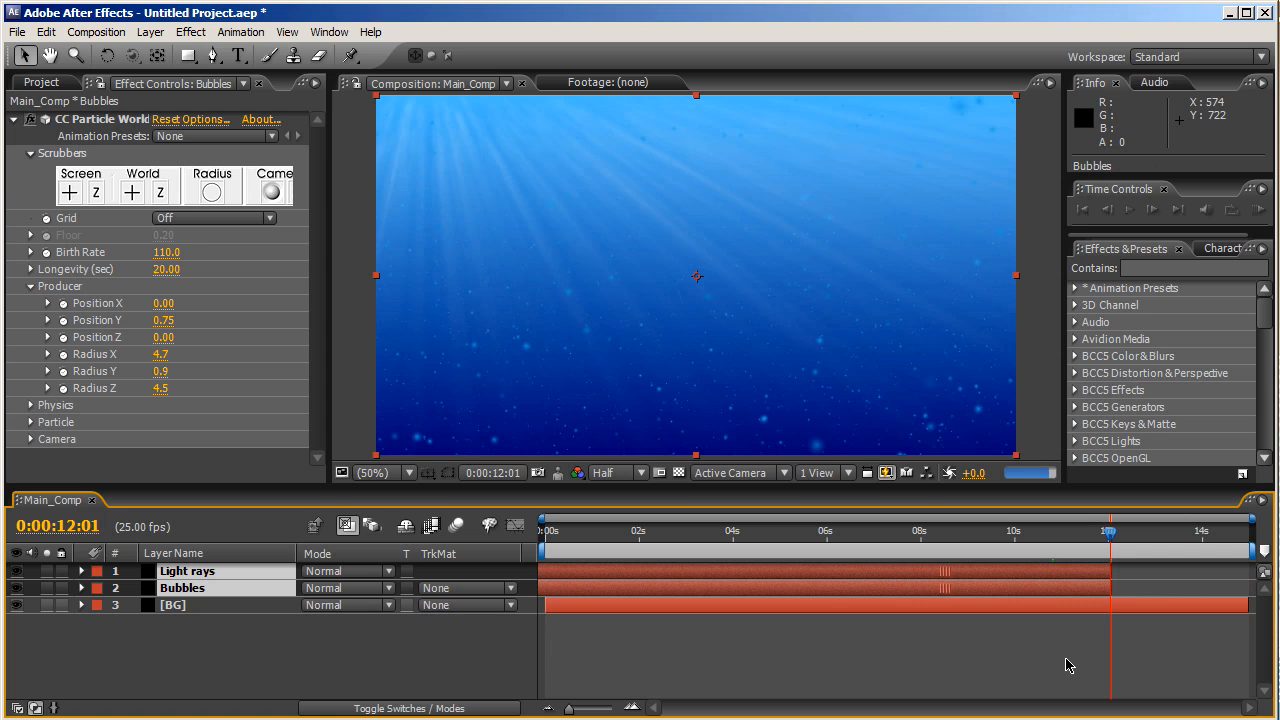
key("Home")
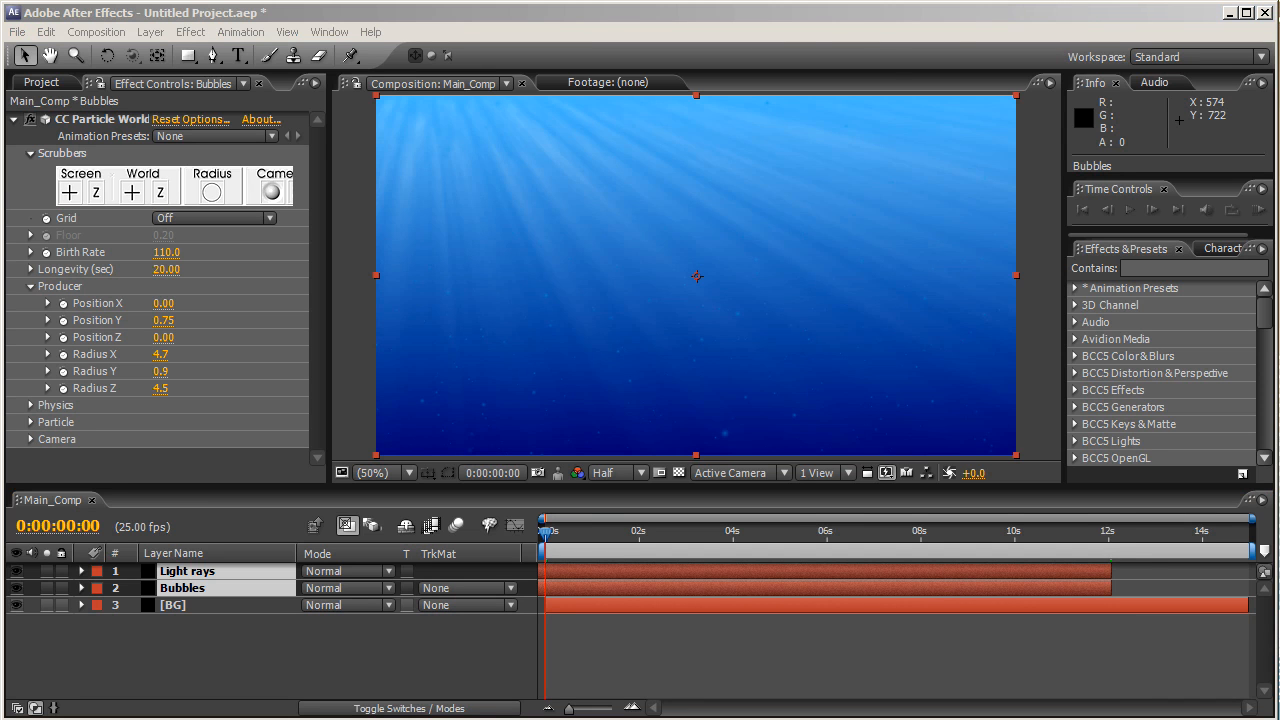
left_click(250, 658)
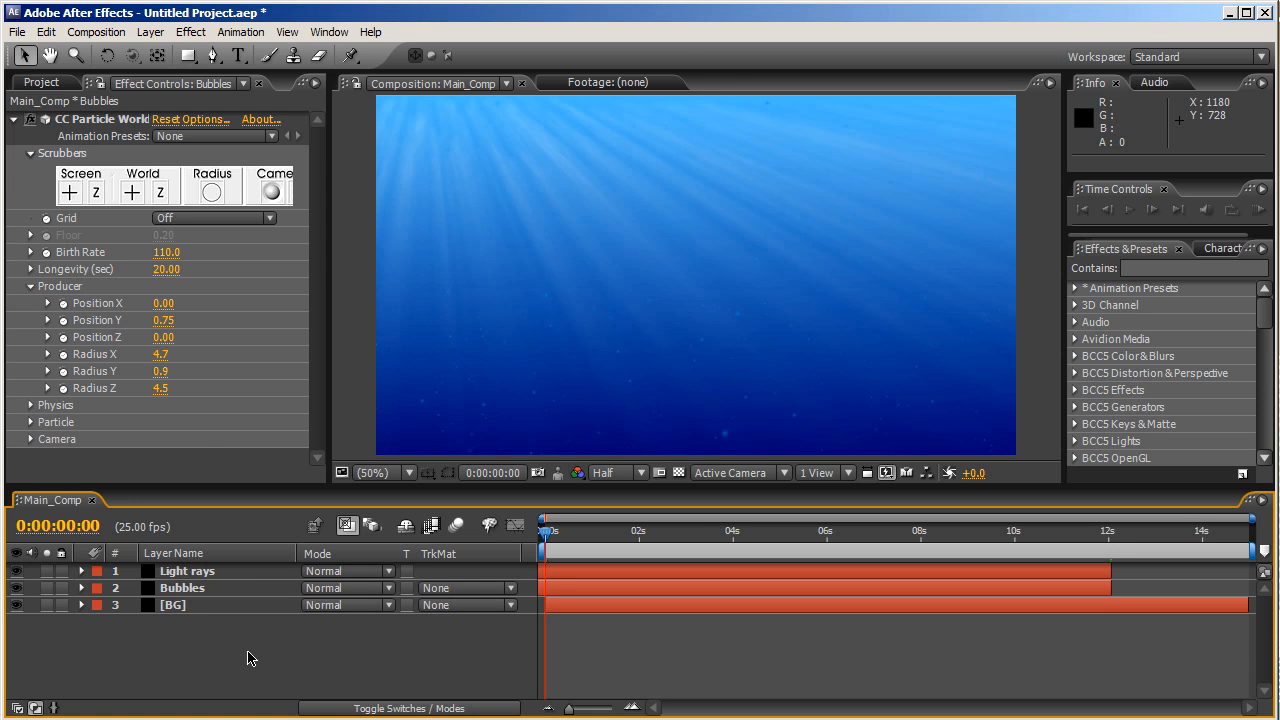
- Create a text layer reading 'Underwater' and start entering Ariadne LT Std as its font
left_click(150, 32)
mouse_move(160, 51)
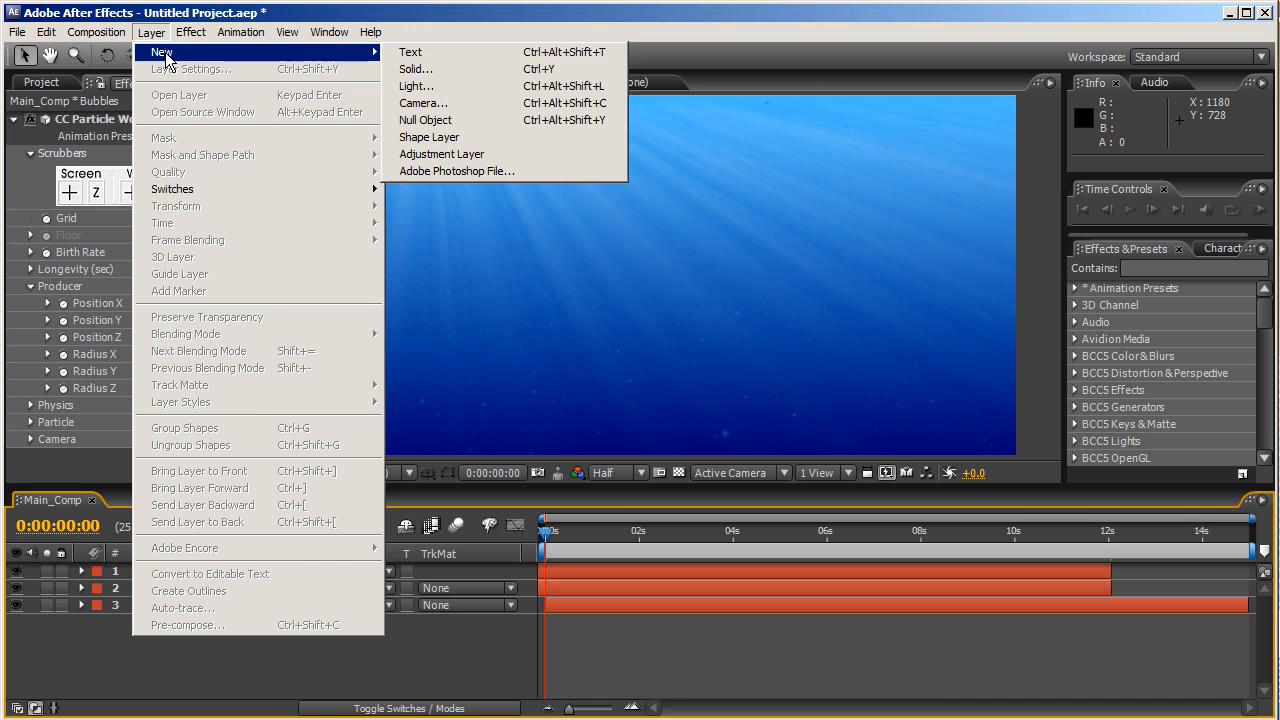
left_click(408, 51)
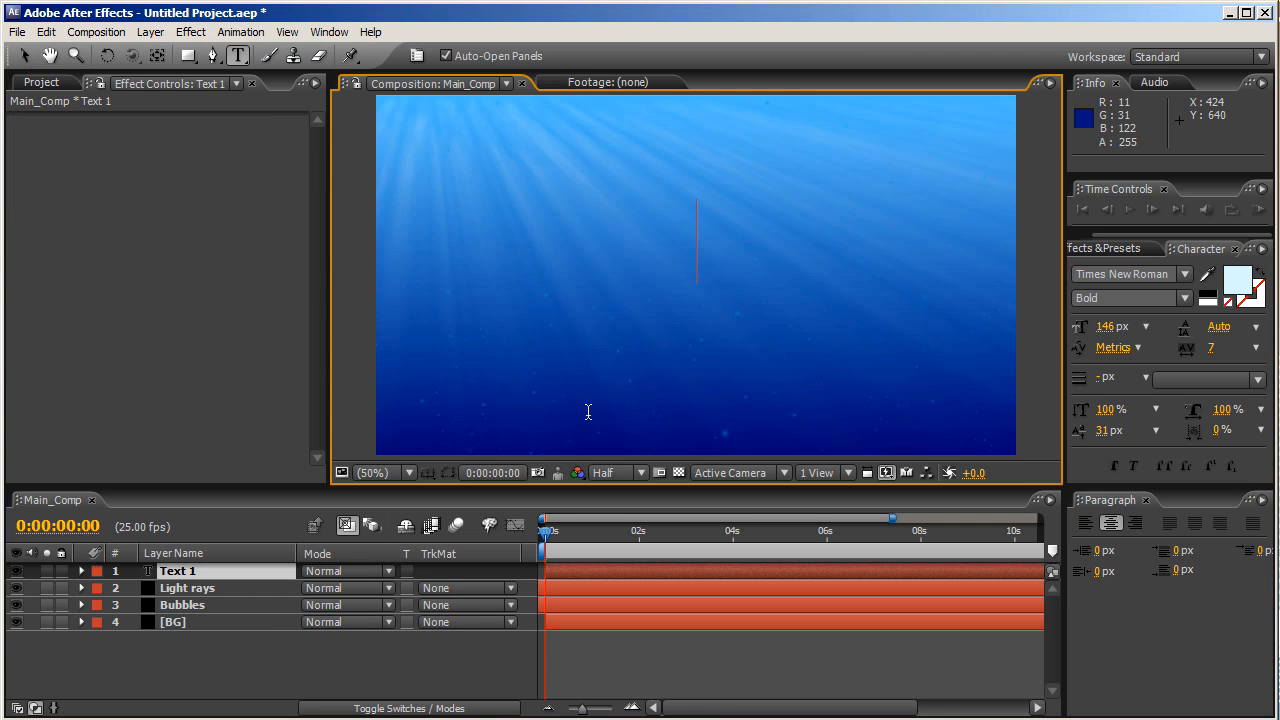
type("Underwater")
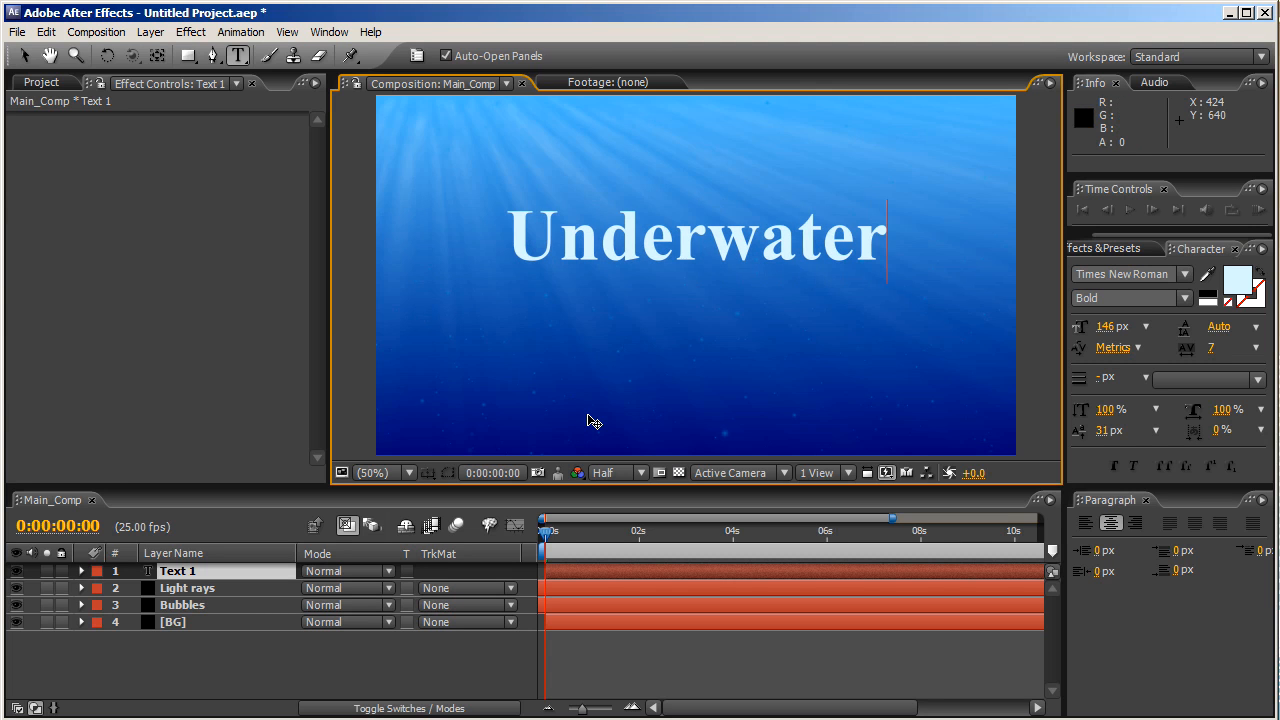
key("ctrl+a")
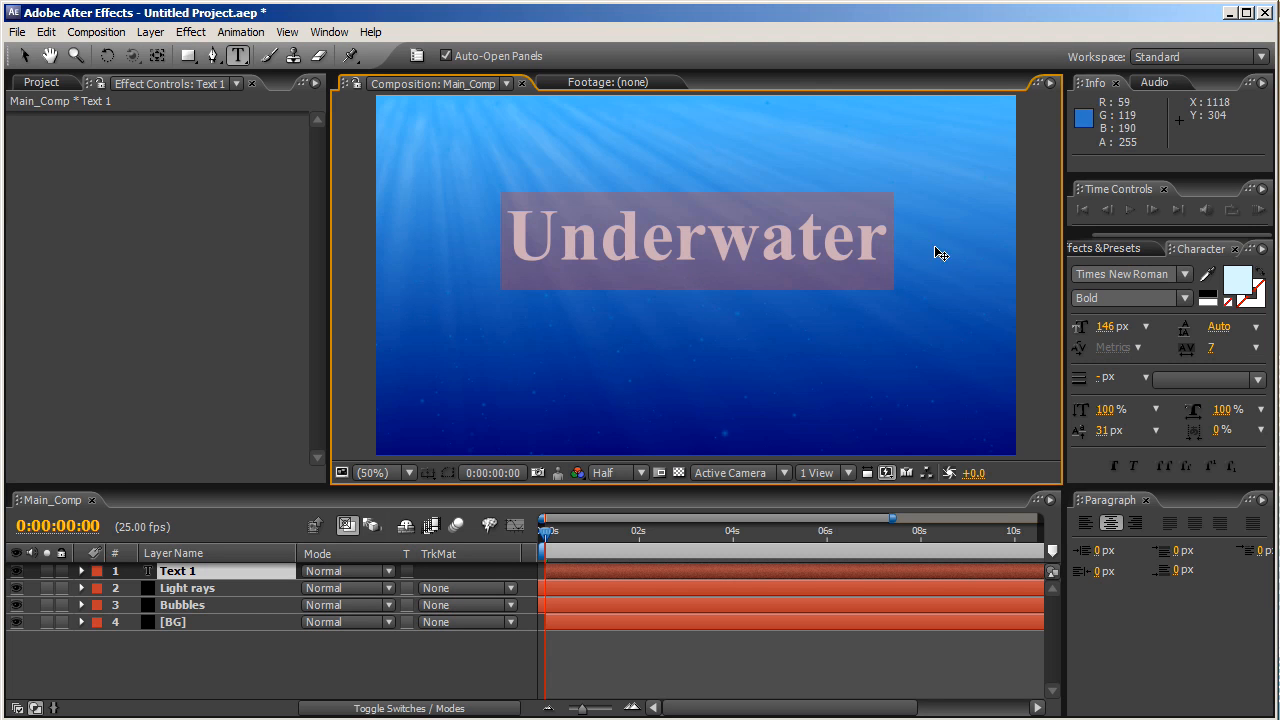
left_click(1108, 276)
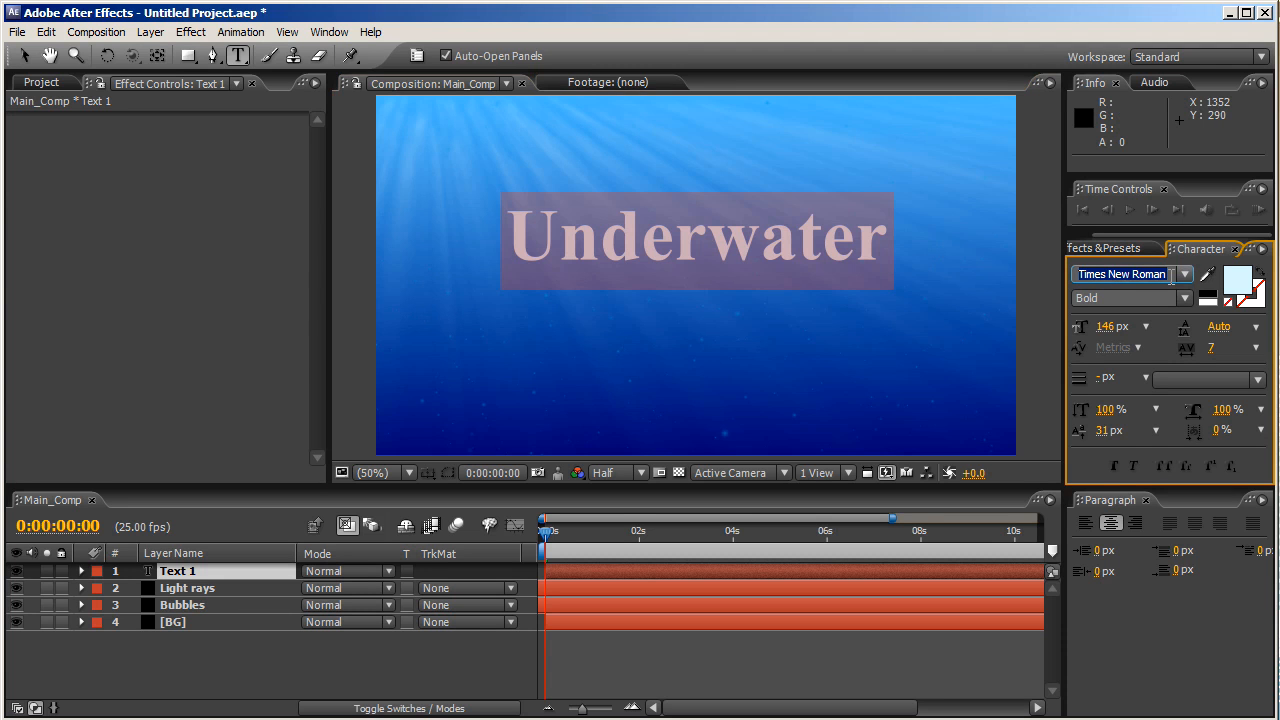
type("Ariadne LT Std")
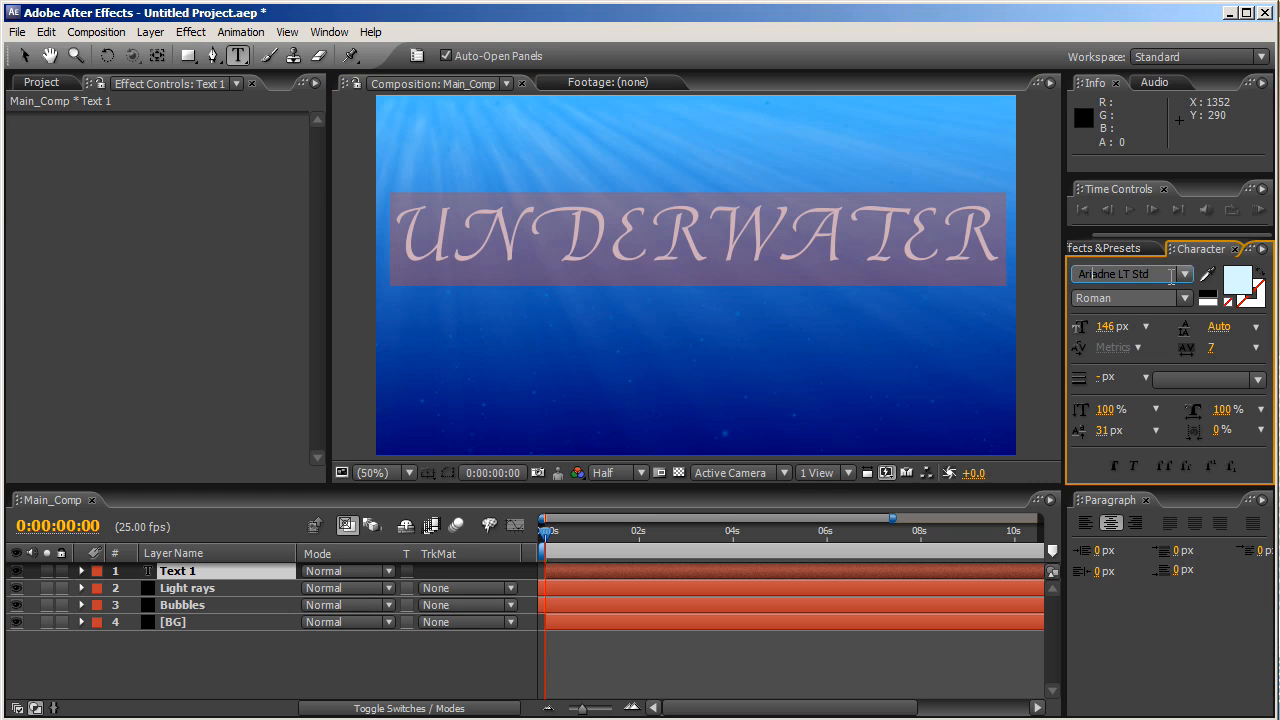
- Set the title font to Arial with tracking 0 and baseline shift 0 px
left_click(1171, 274)
type("Arial")
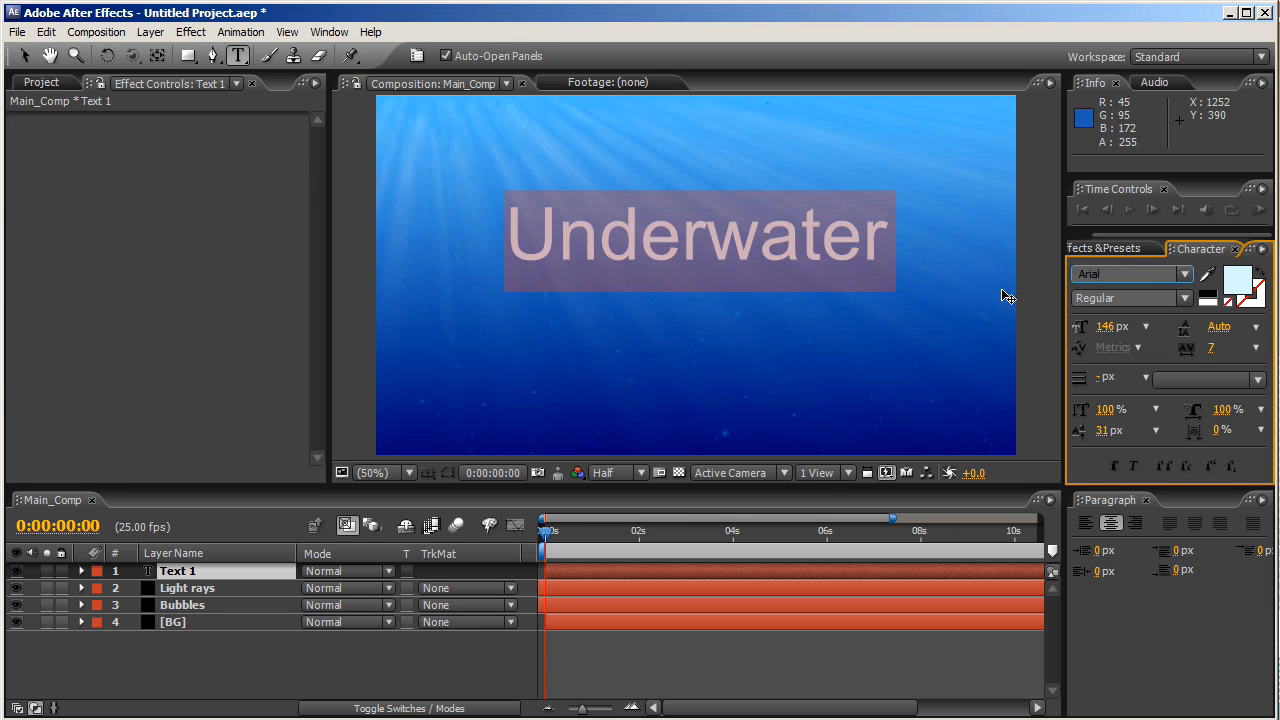
left_click(1007, 297)
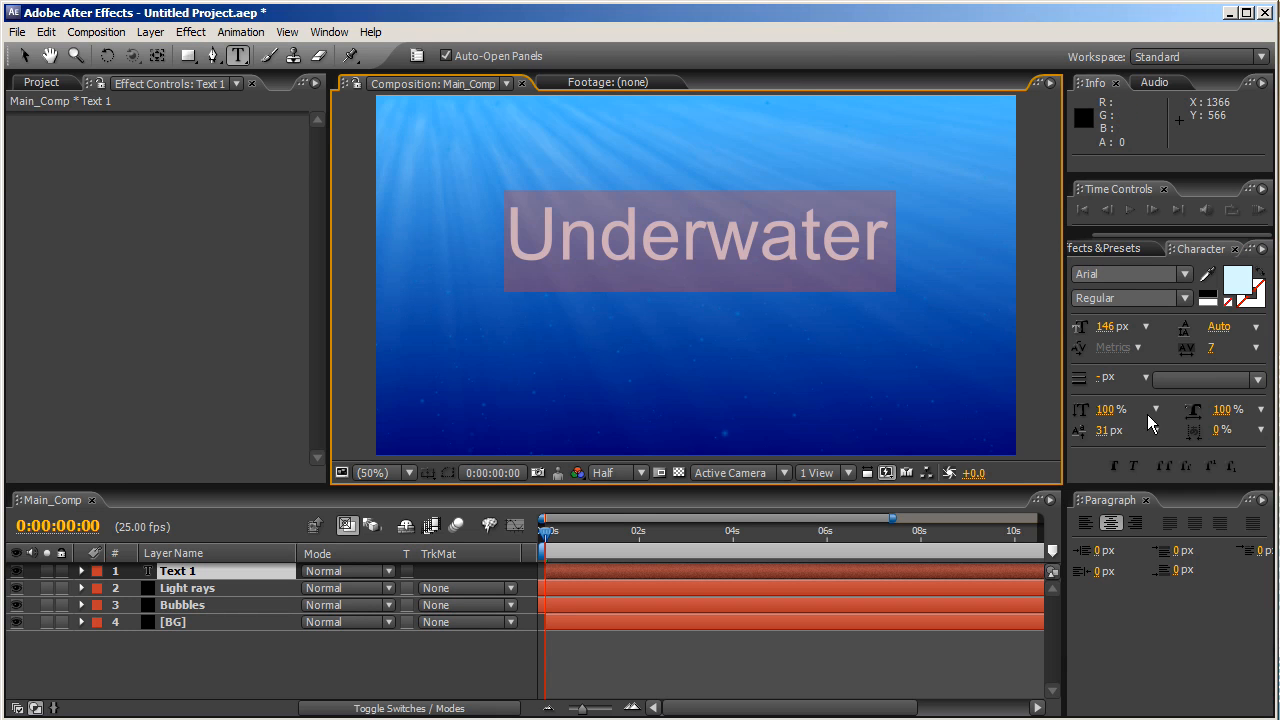
left_click(1256, 347)
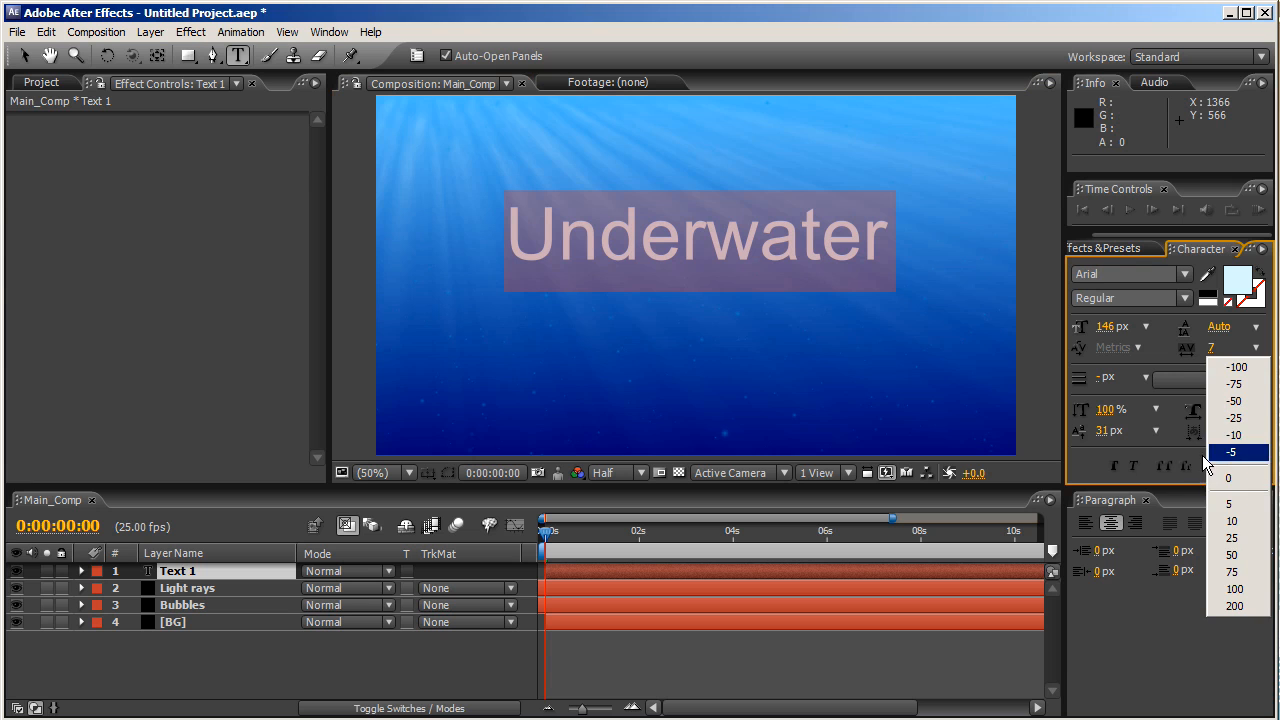
left_click(1235, 478)
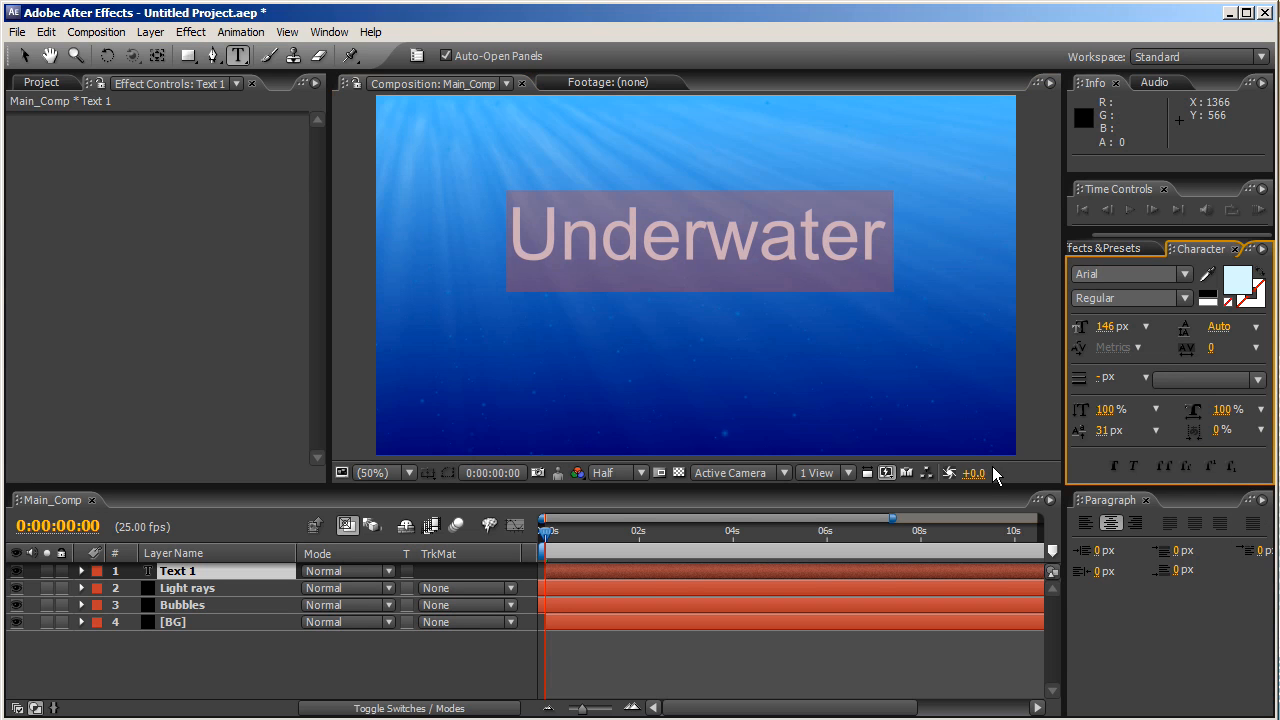
left_click(1105, 430)
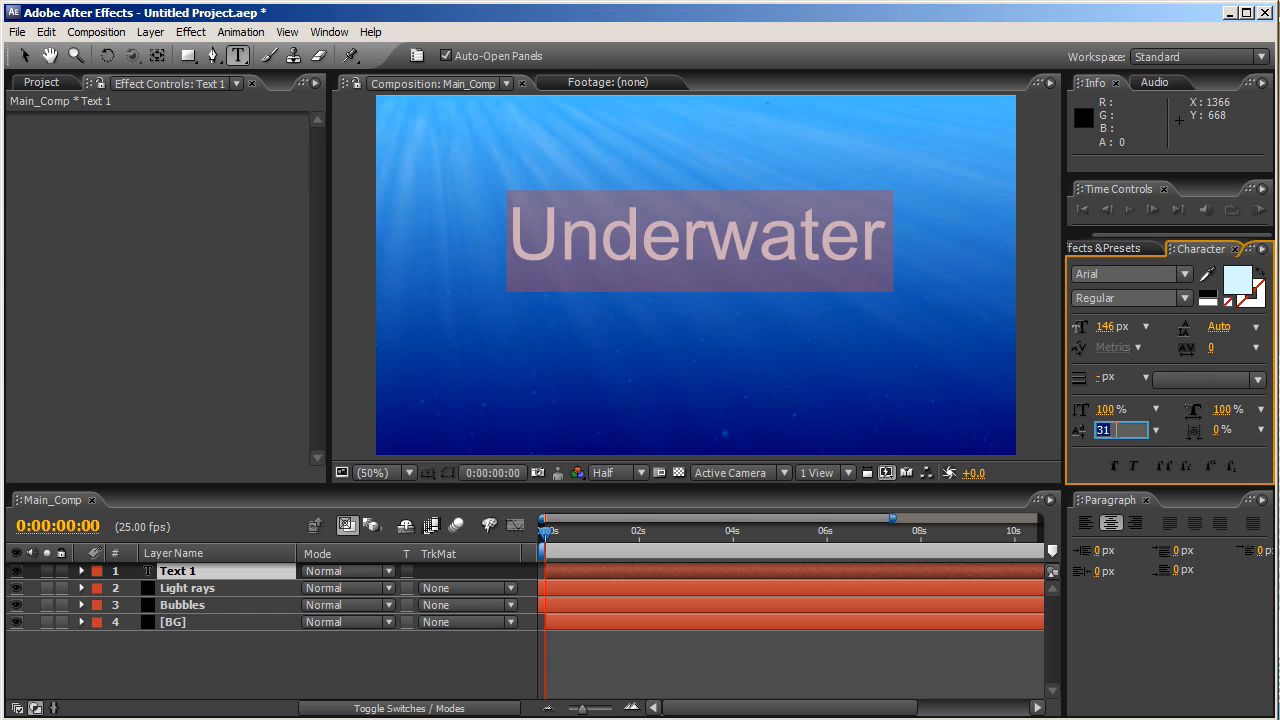
type("0")
key("Return")
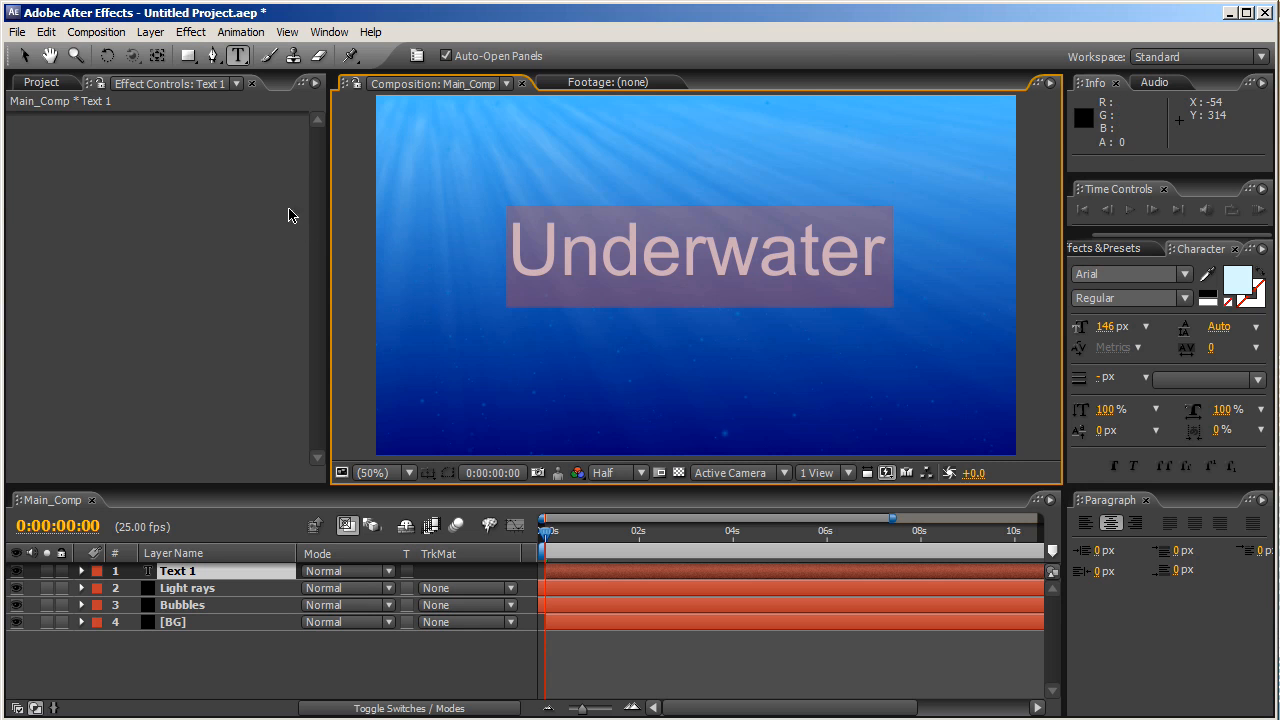
- Nudge the Underwater title slightly lower, make it Bold, and set tracking to 75
left_click(24, 55)
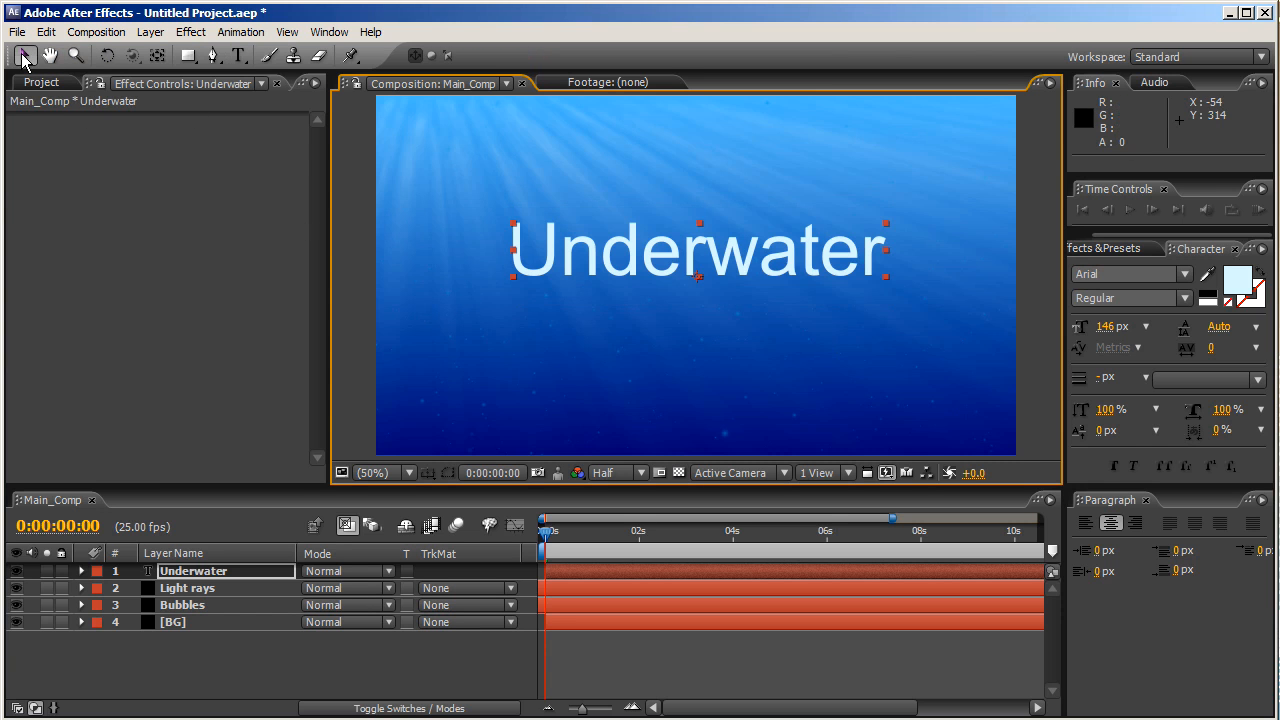
mouse_move(678, 257)
left_mouse_down()
mouse_move(692, 293)
mouse_move(683, 276)
left_mouse_up()
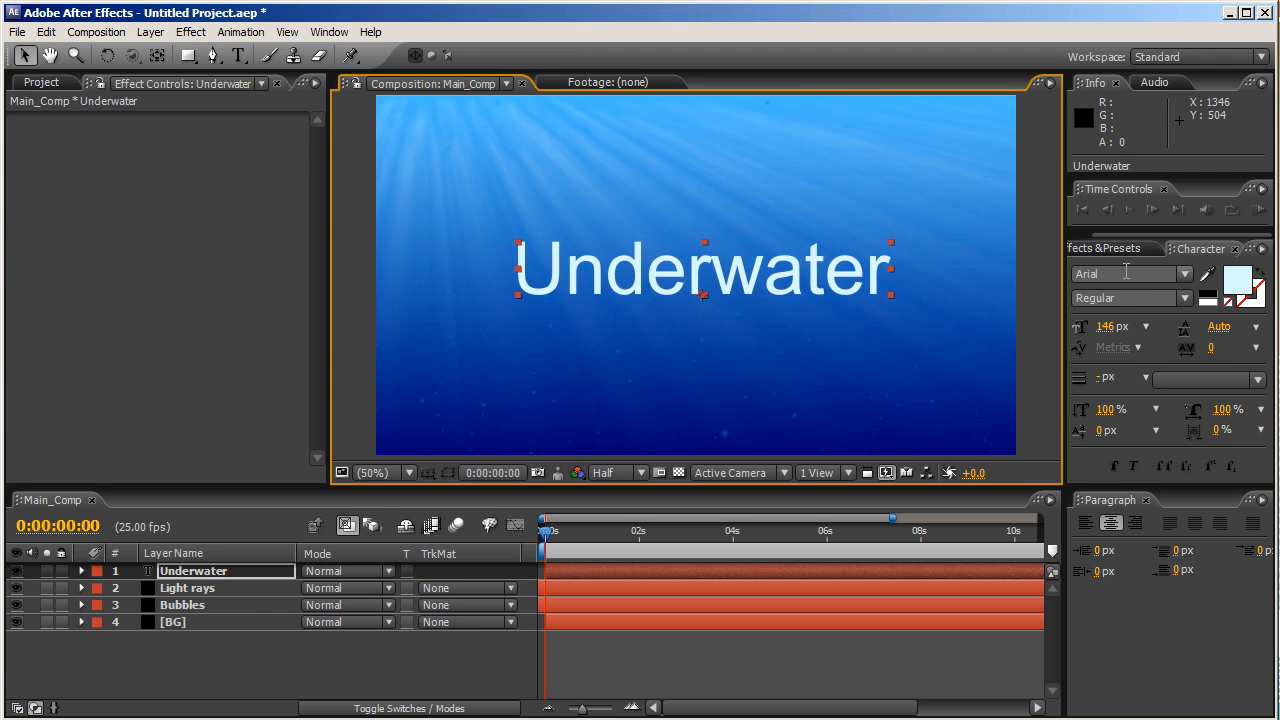
left_click(1182, 298)
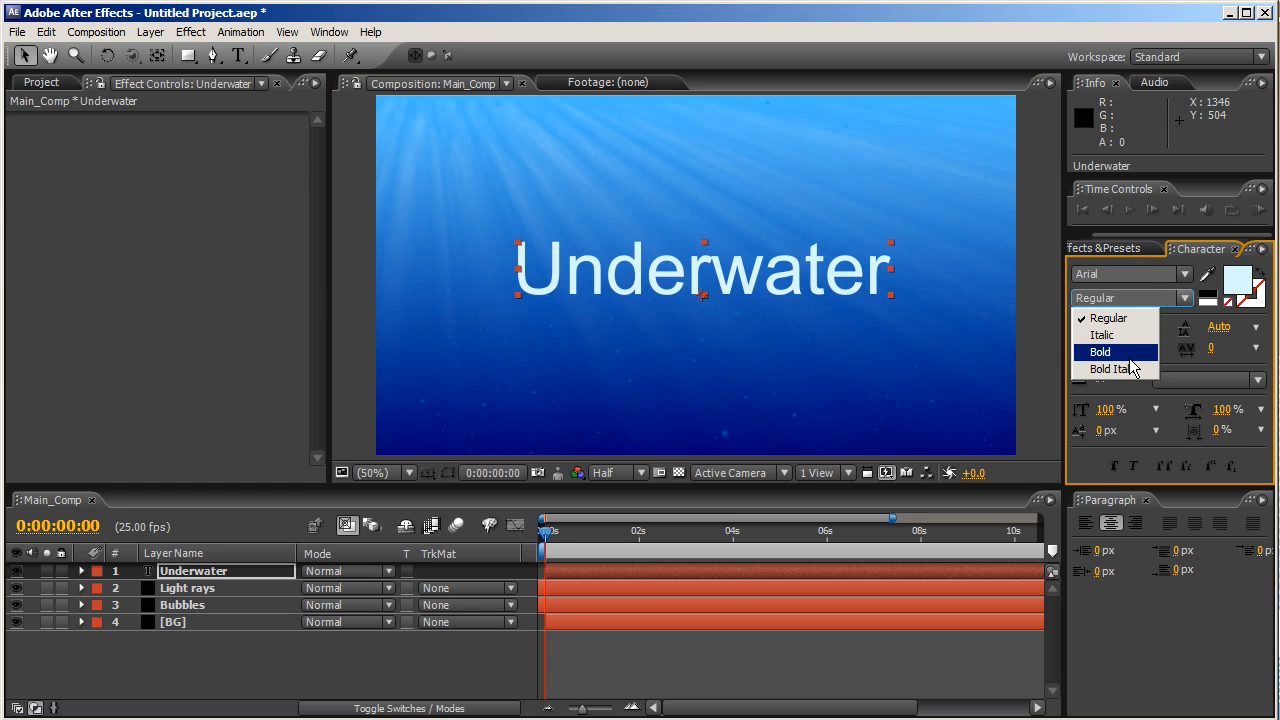
left_click(1110, 349)
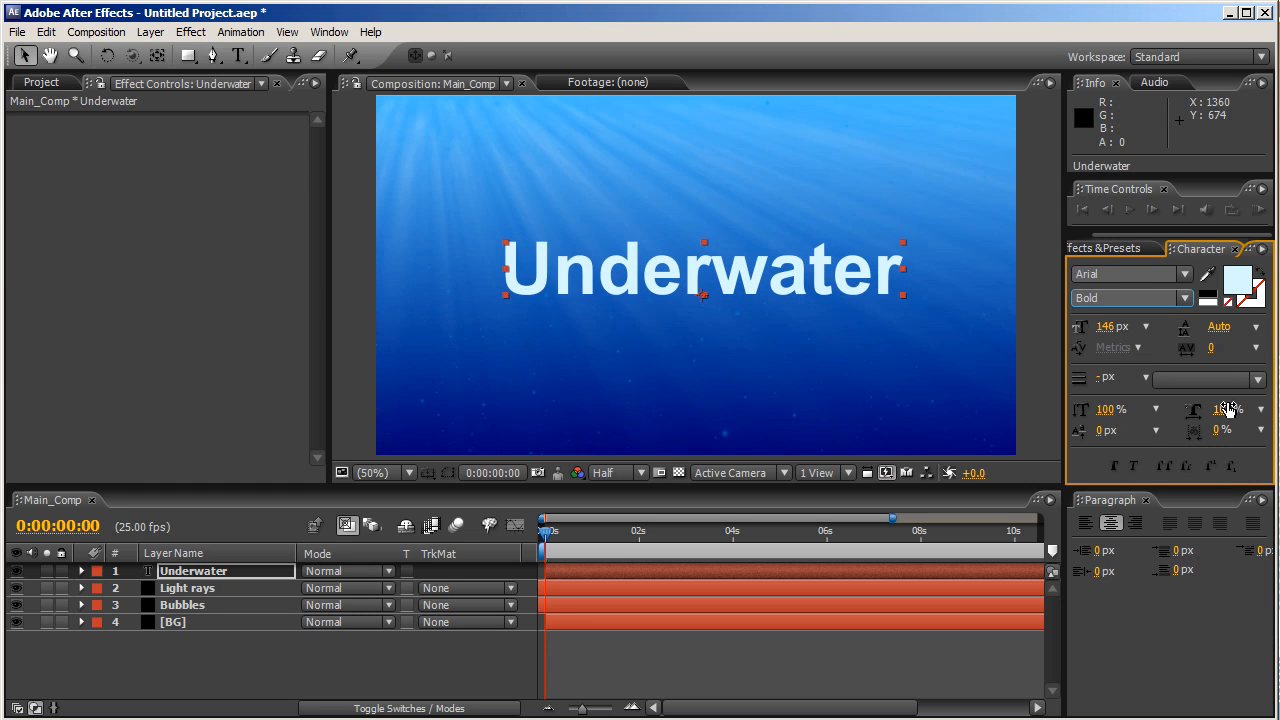
left_click(1256, 347)
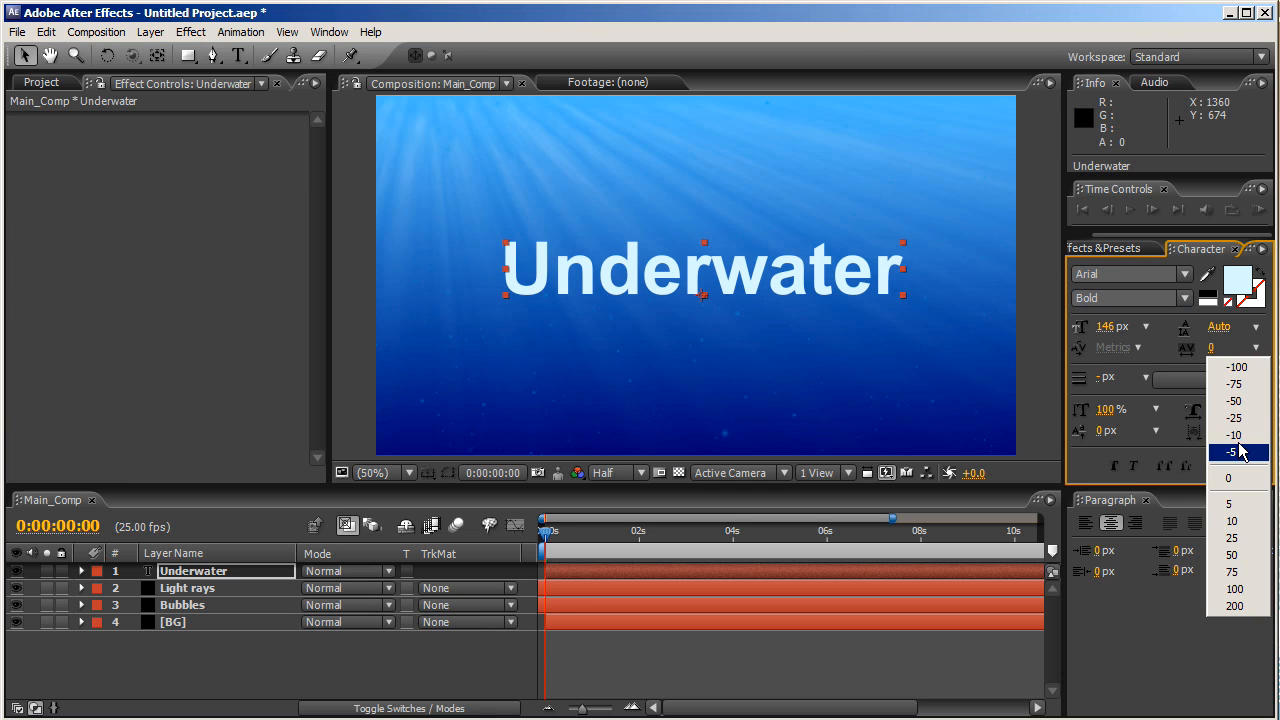
left_click(1233, 367)
left_click(1256, 347)
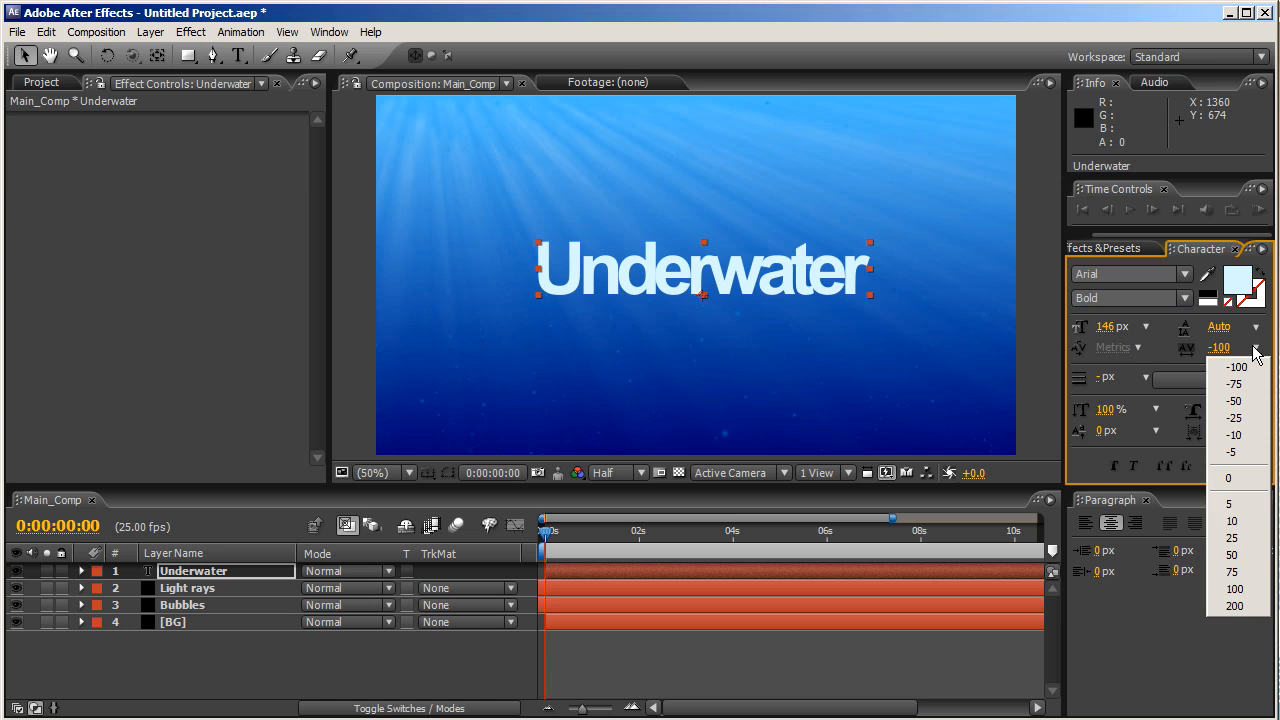
left_click(1250, 577)
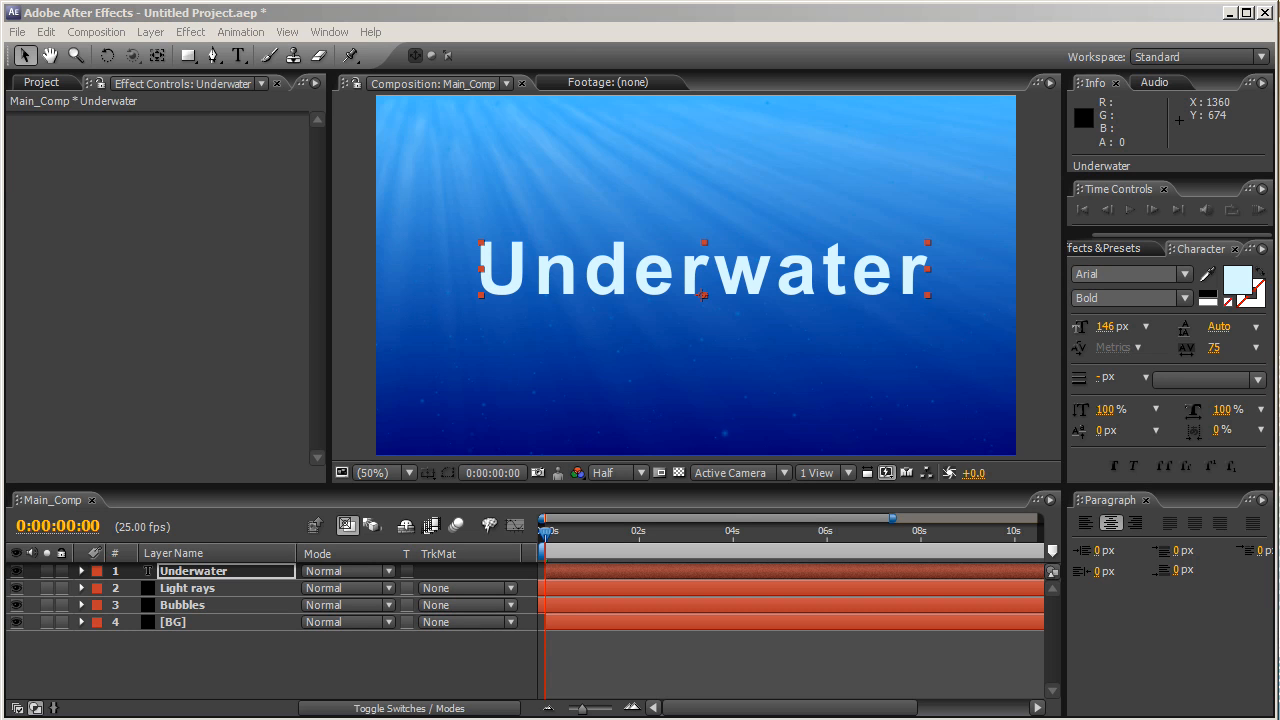
- Create a comp-sized black solid named 'Reflection_Map' above all other layers
left_click(421, 663)
left_click(151, 32)
mouse_move(243, 56)
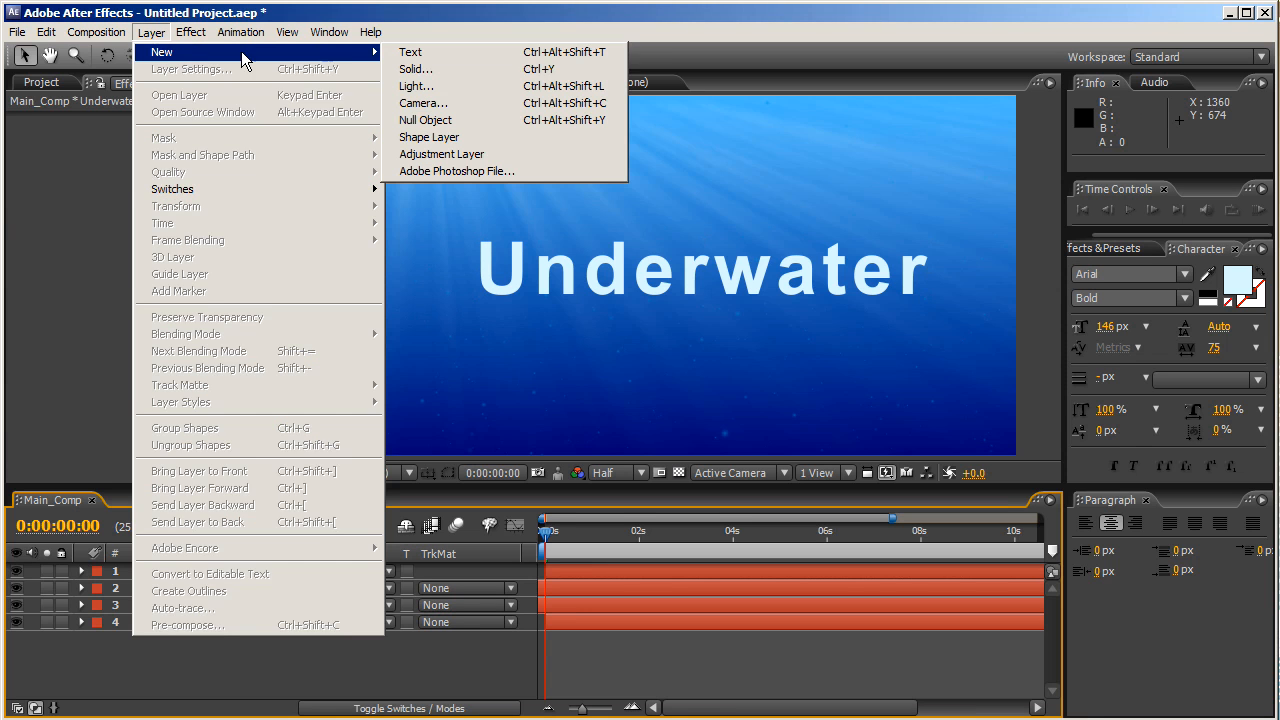
left_click(408, 69)
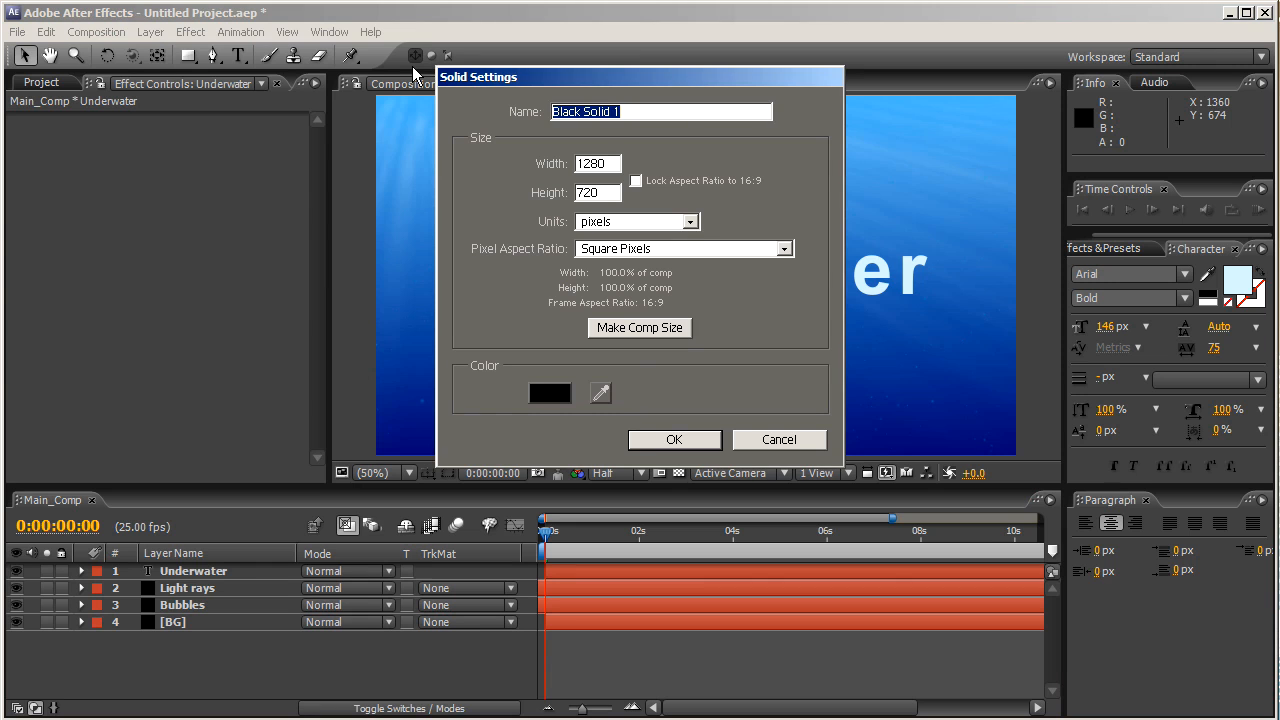
type("Reflection")
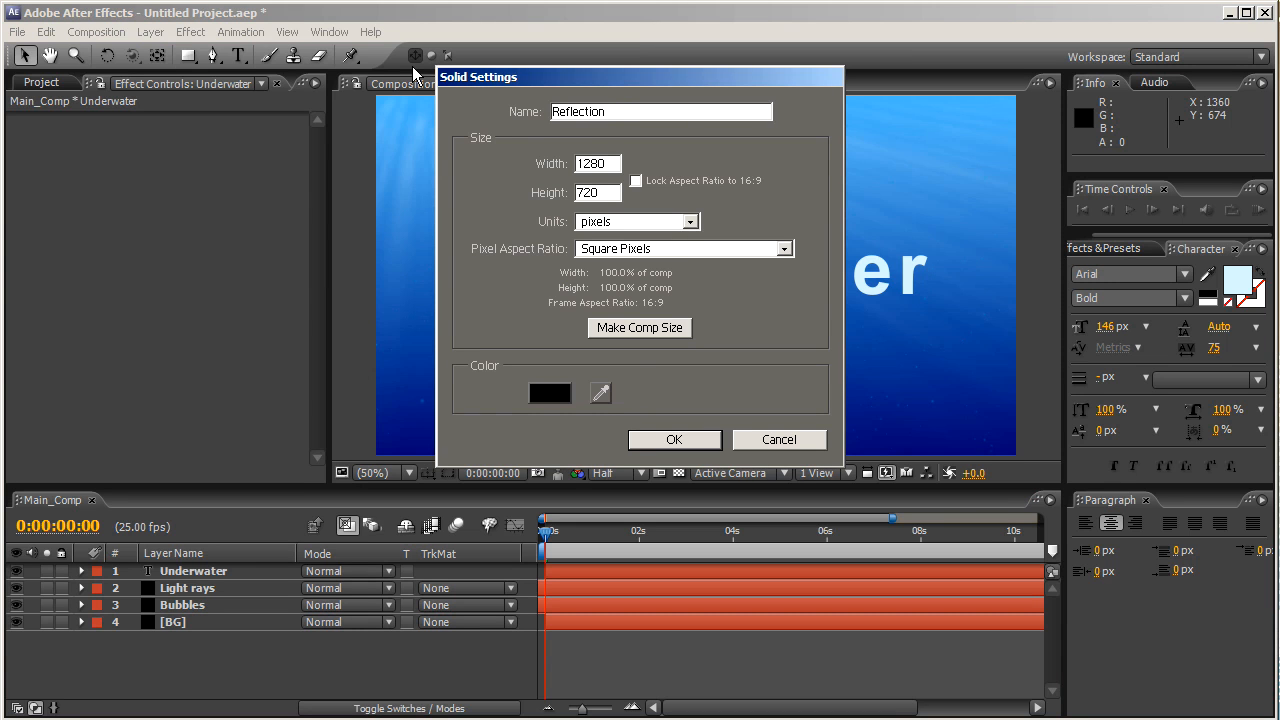
key("BackSpace")
key("BackSpace")
key("BackSpace")
key("BackSpace")
key("BackSpace")
key("BackSpace")
key("BackSpace")
key("BackSpace")
key("BackSpace")
type("Reflection_Map")
left_click(605, 335)
left_click(672, 440)
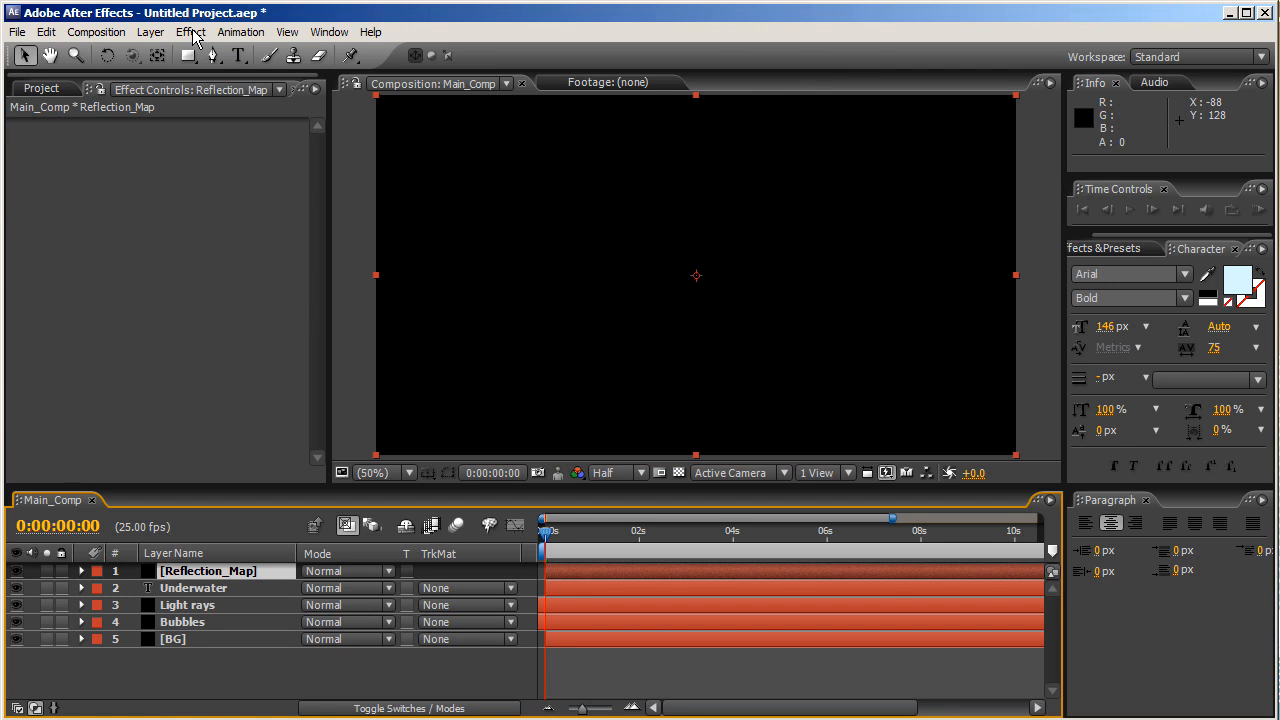
- Apply Fractal Noise to Reflection_Map with Fractal Type Terrain and Noise Type Spline
left_click(190, 32)
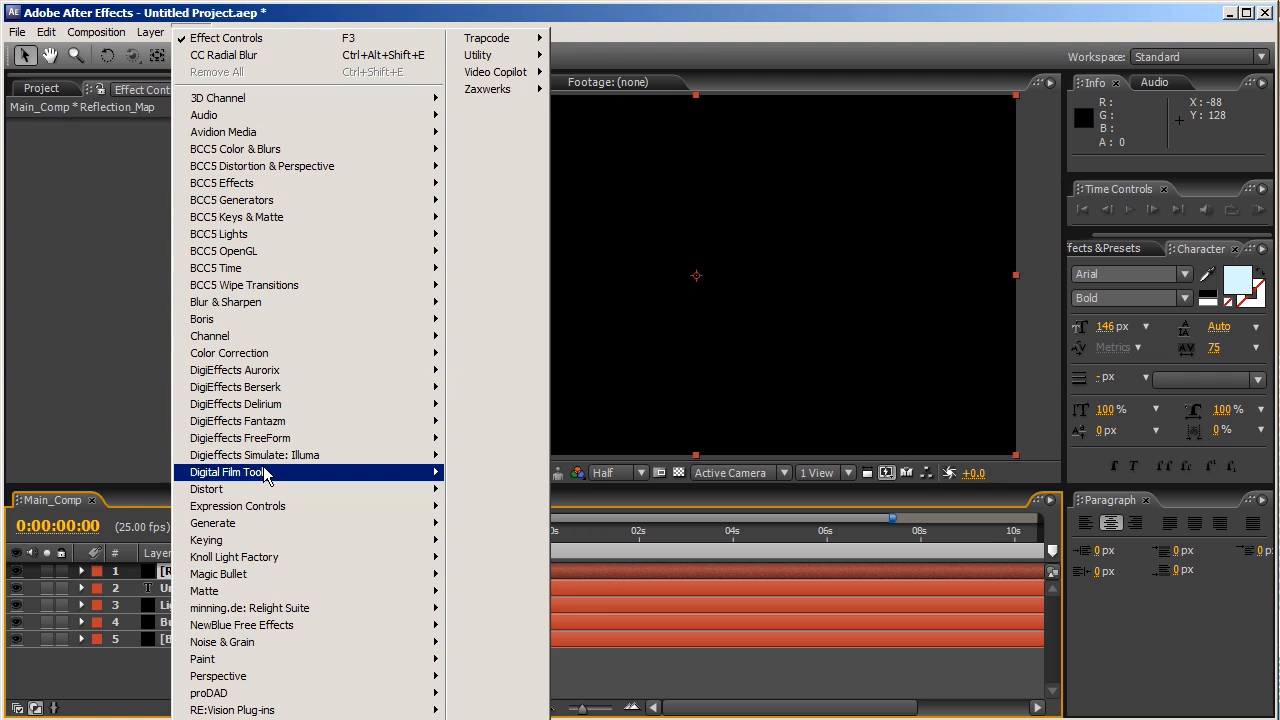
mouse_move(276, 610)
mouse_move(300, 642)
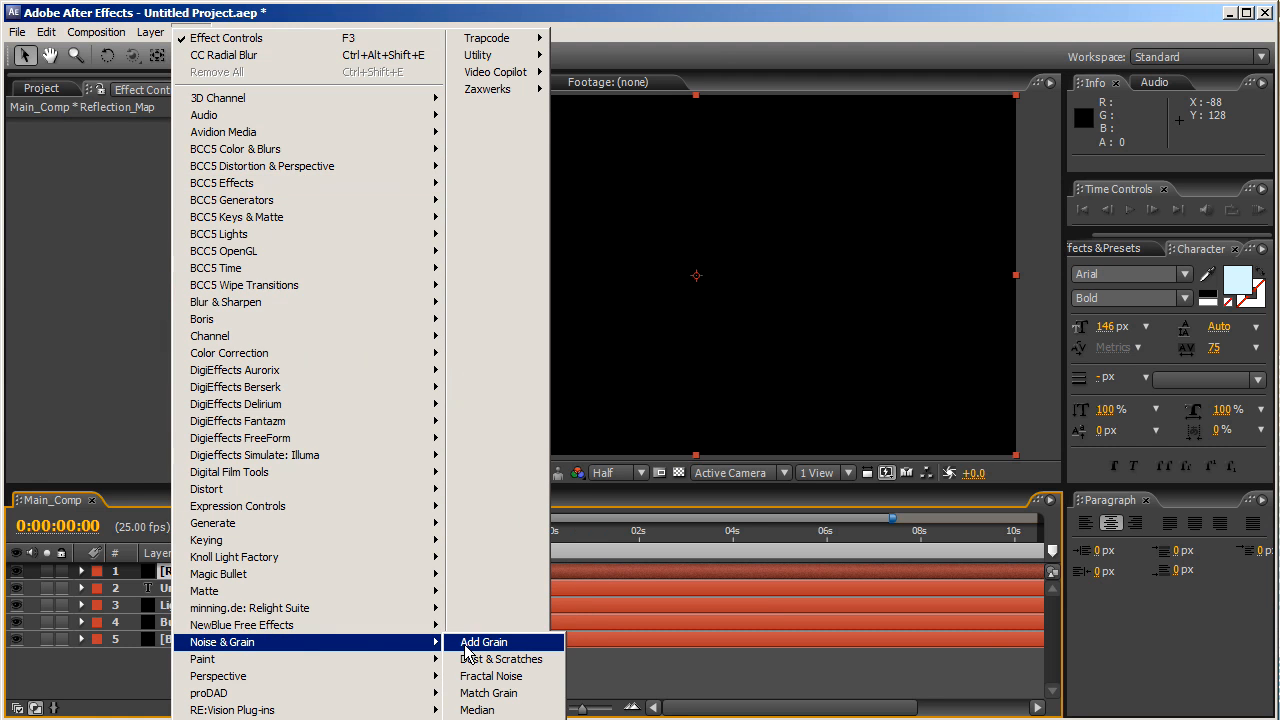
left_click(484, 680)
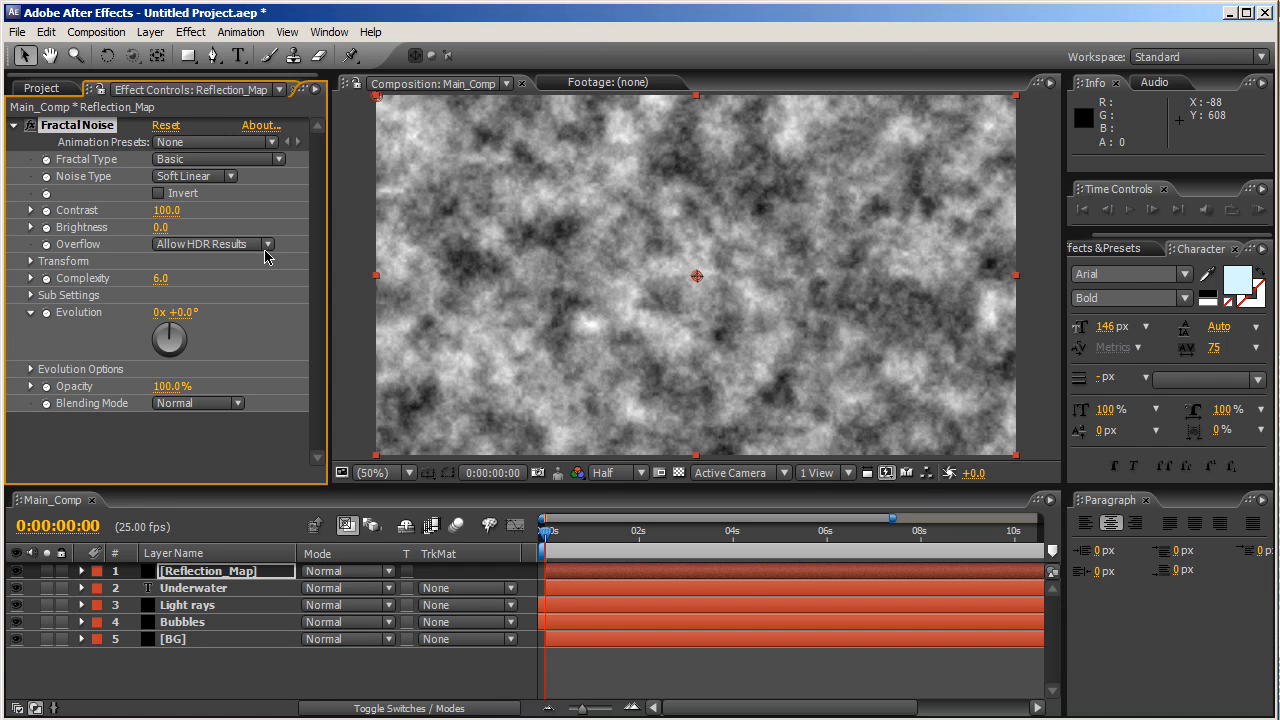
left_click(210, 167)
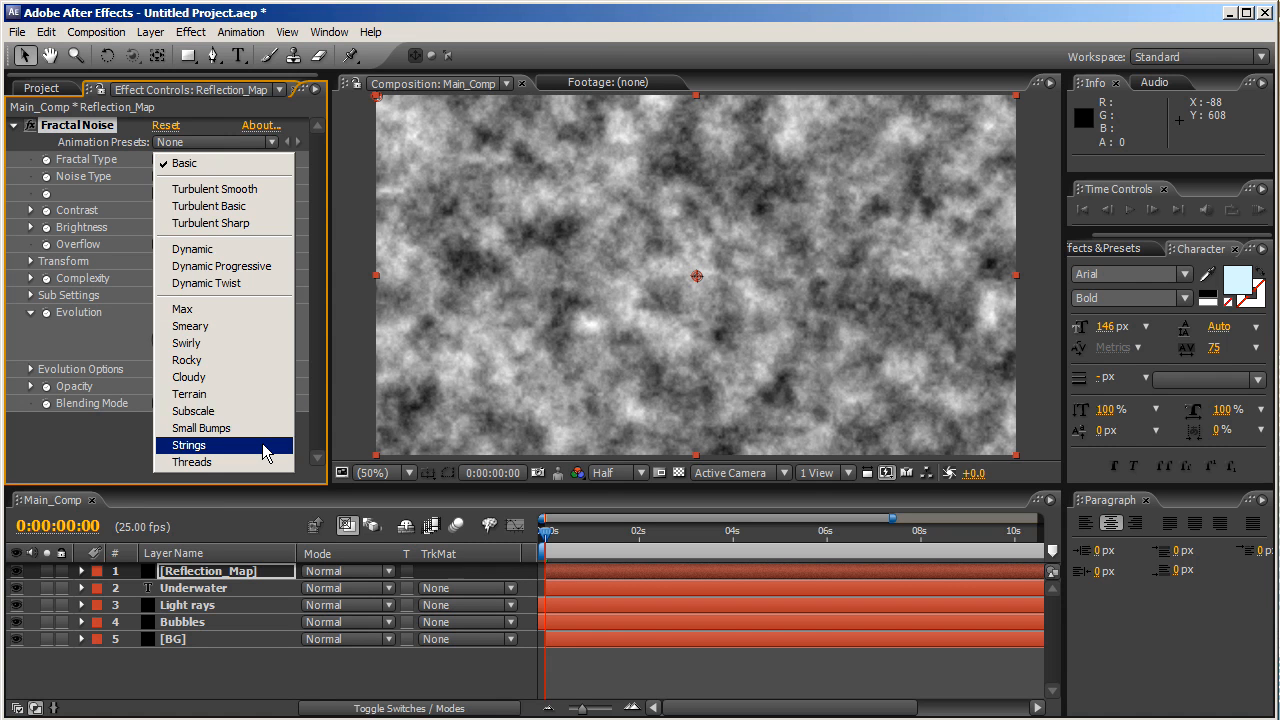
left_click(240, 399)
left_click(215, 177)
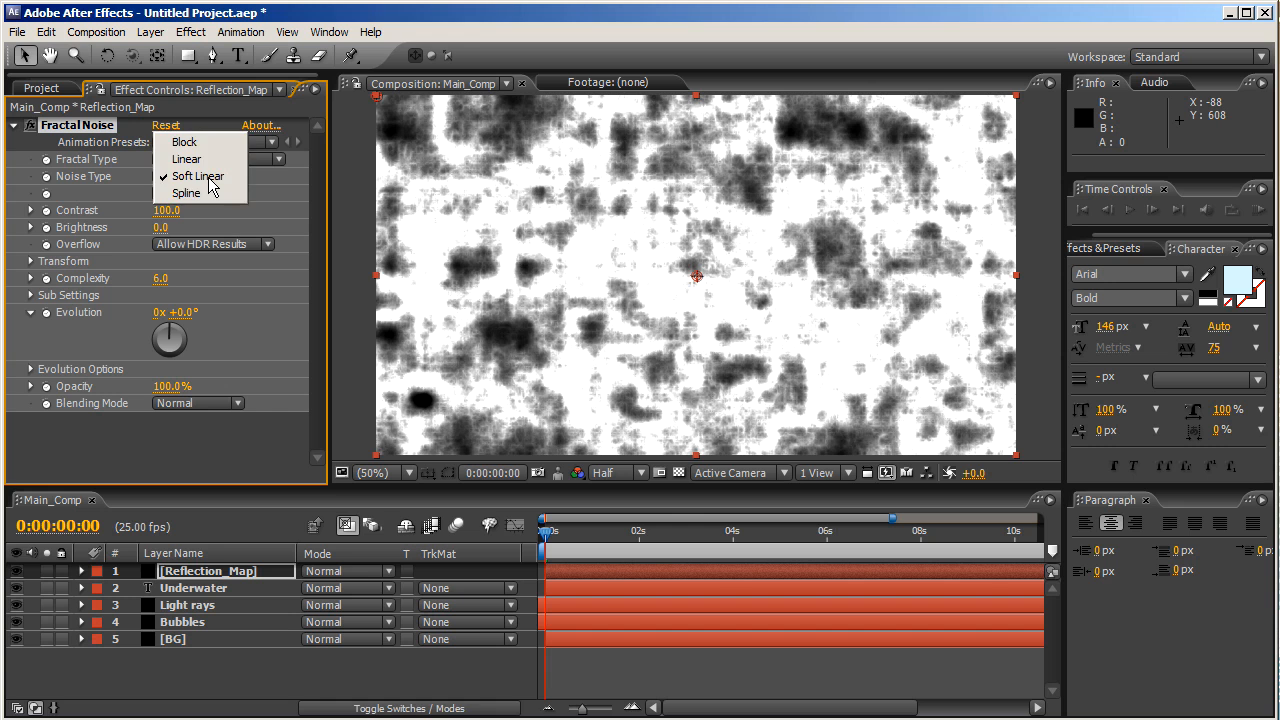
left_click(209, 192)
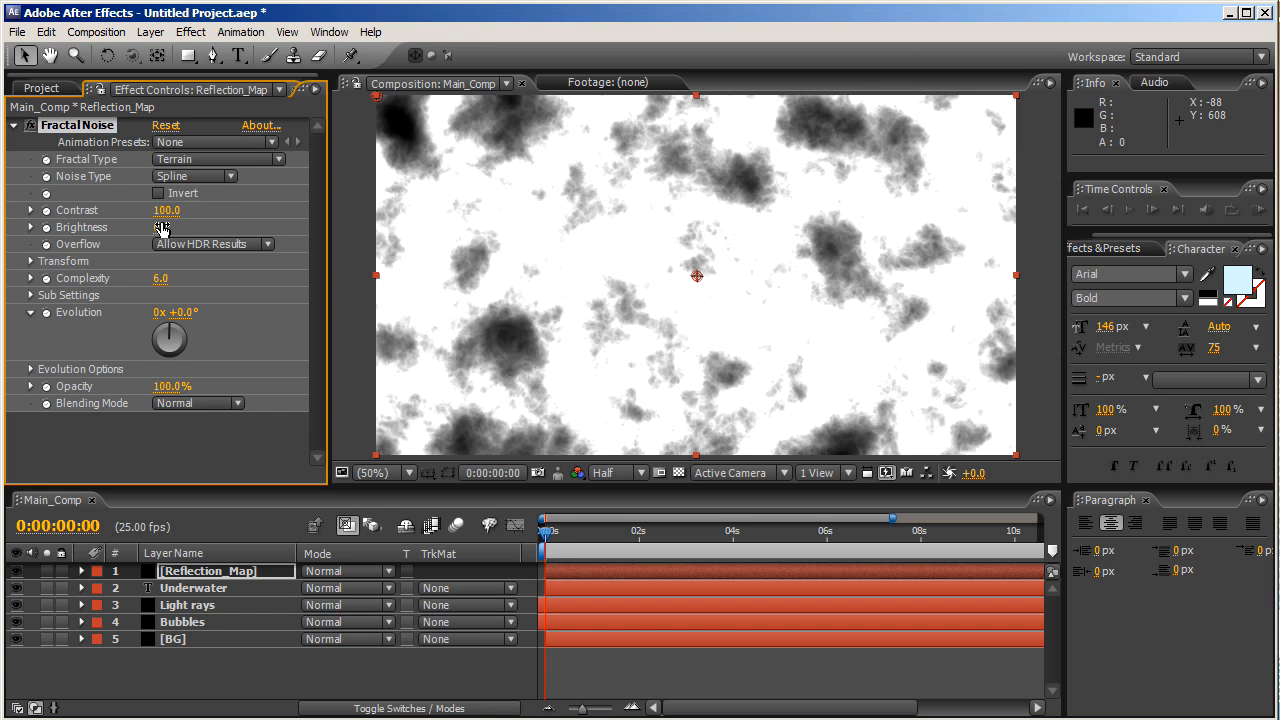
- Set noise Contrast 50 and Brightness -25, then add an expression to Sub Offset
left_click(165, 211)
type("50")
key("Tab")
type("-25")
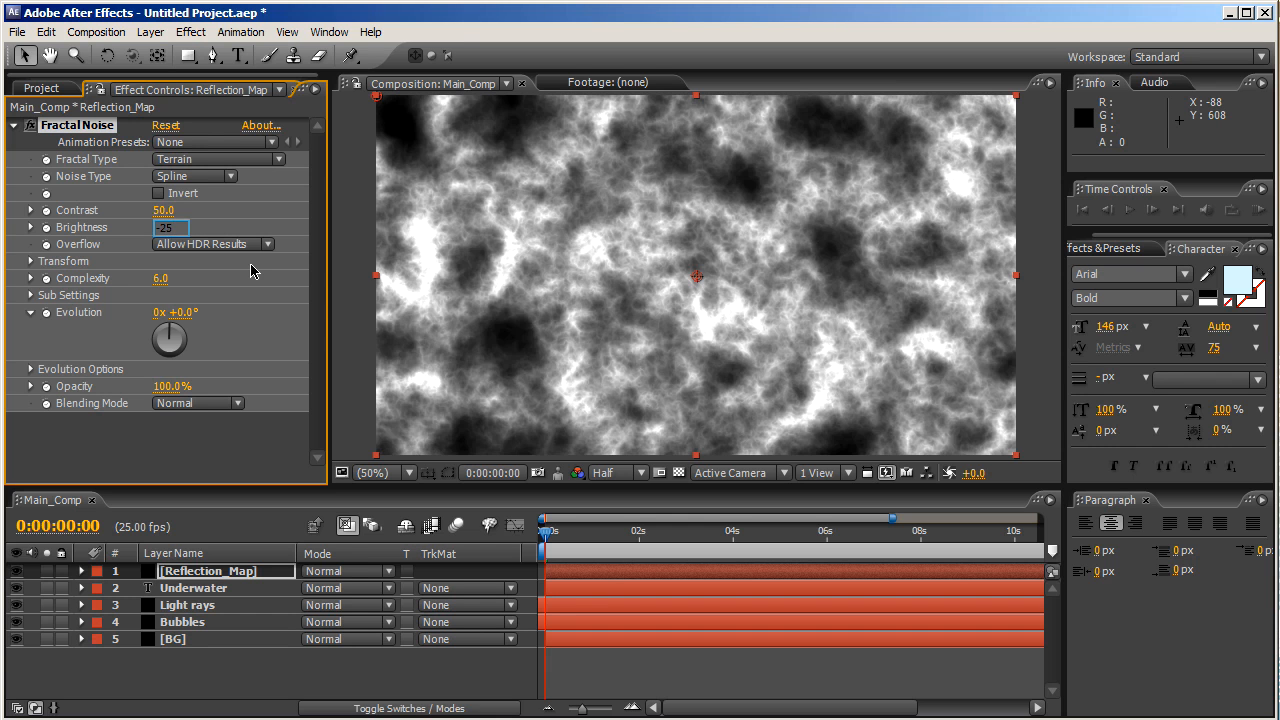
key("Return")
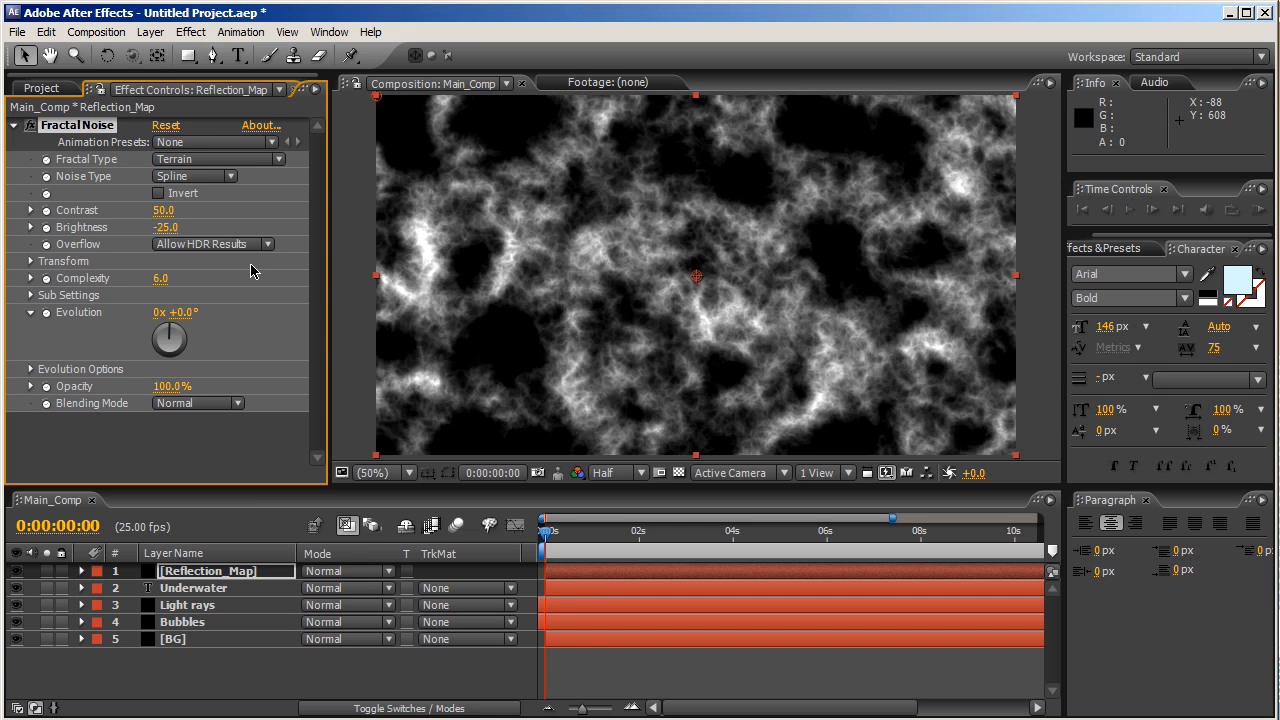
left_click(30, 295)
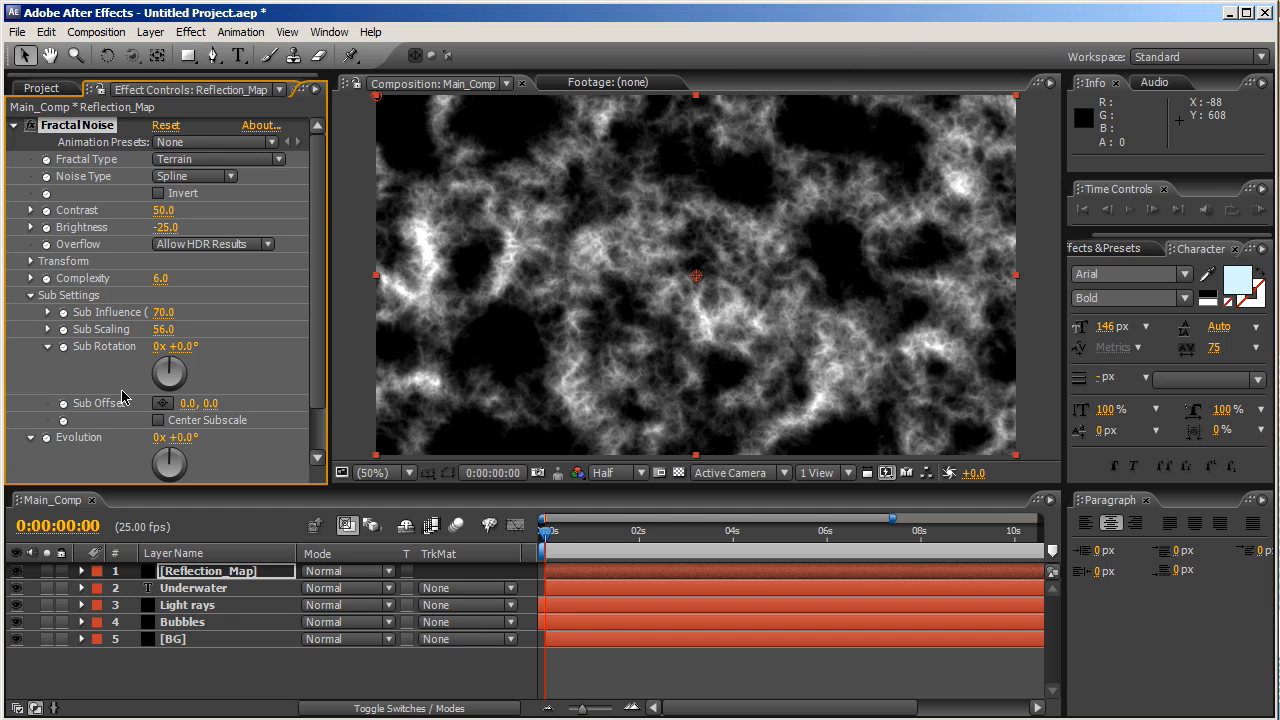
left_click(62, 408, "alt")
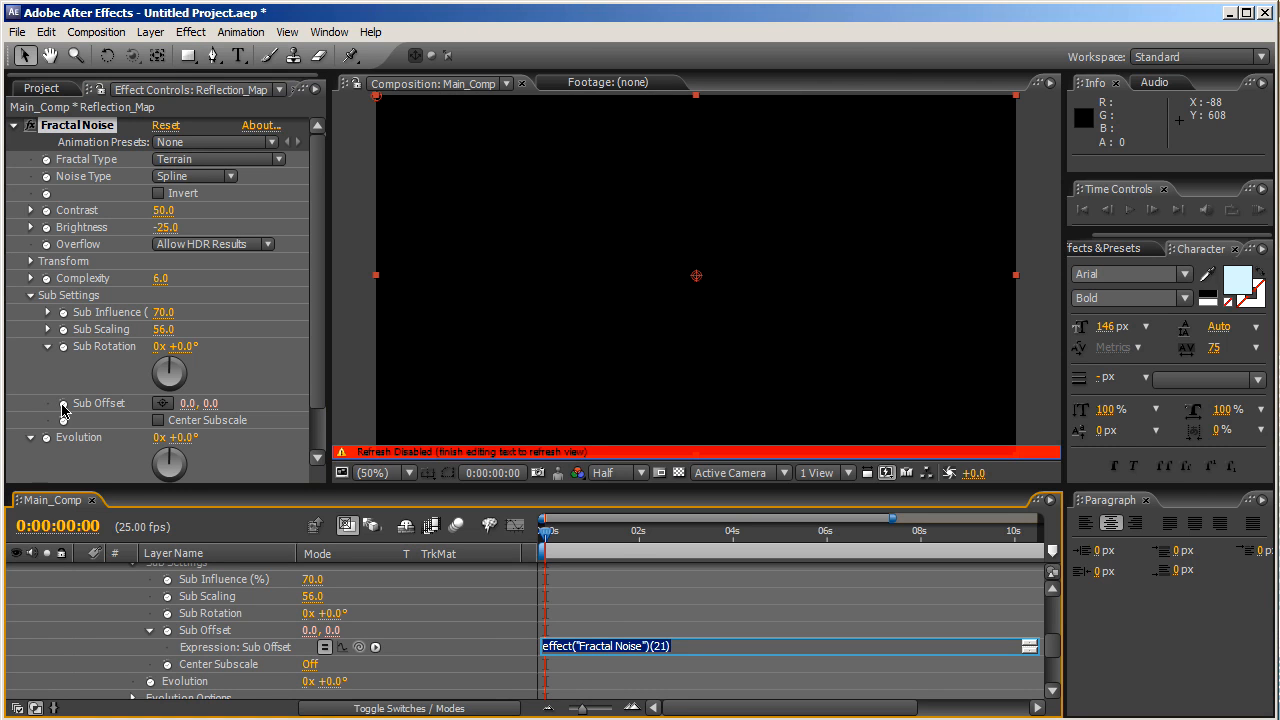
- Set the Sub Offset expression to [0,time*-150] and scrub ahead to check the moving noise
key("BackSpace")
type("[")
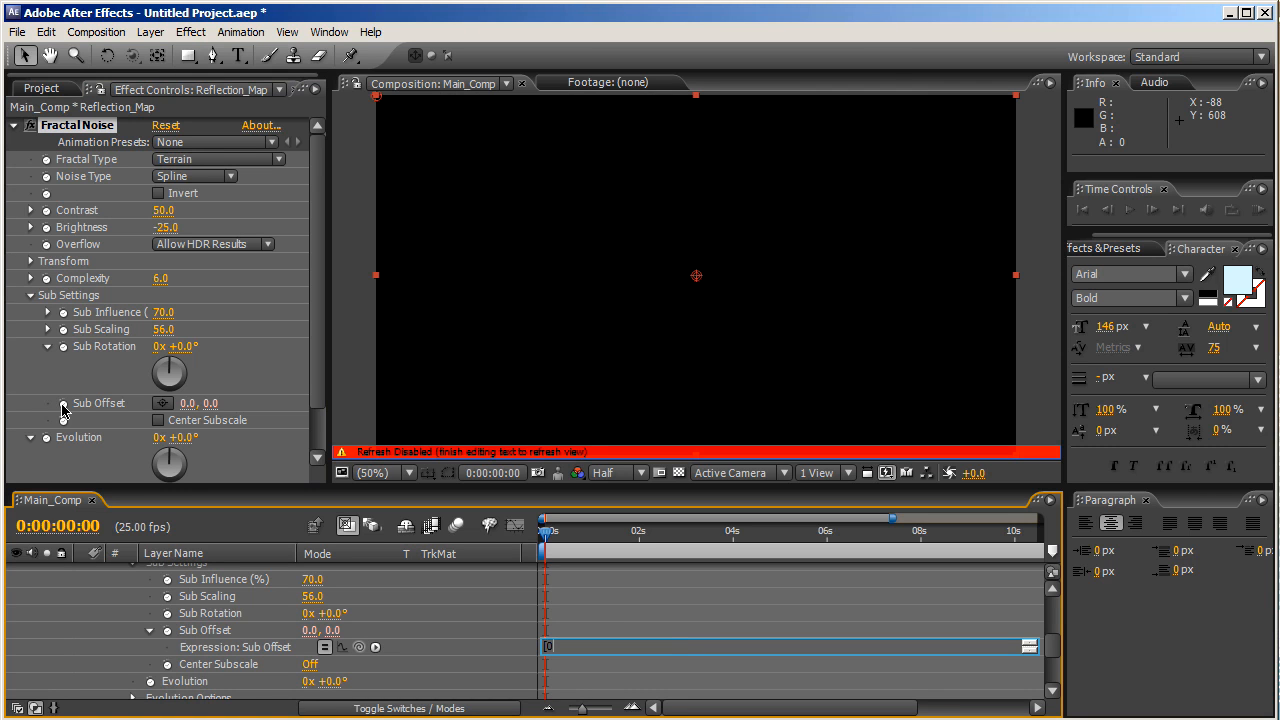
type("0,time*-150]")
key("KP_Enter")
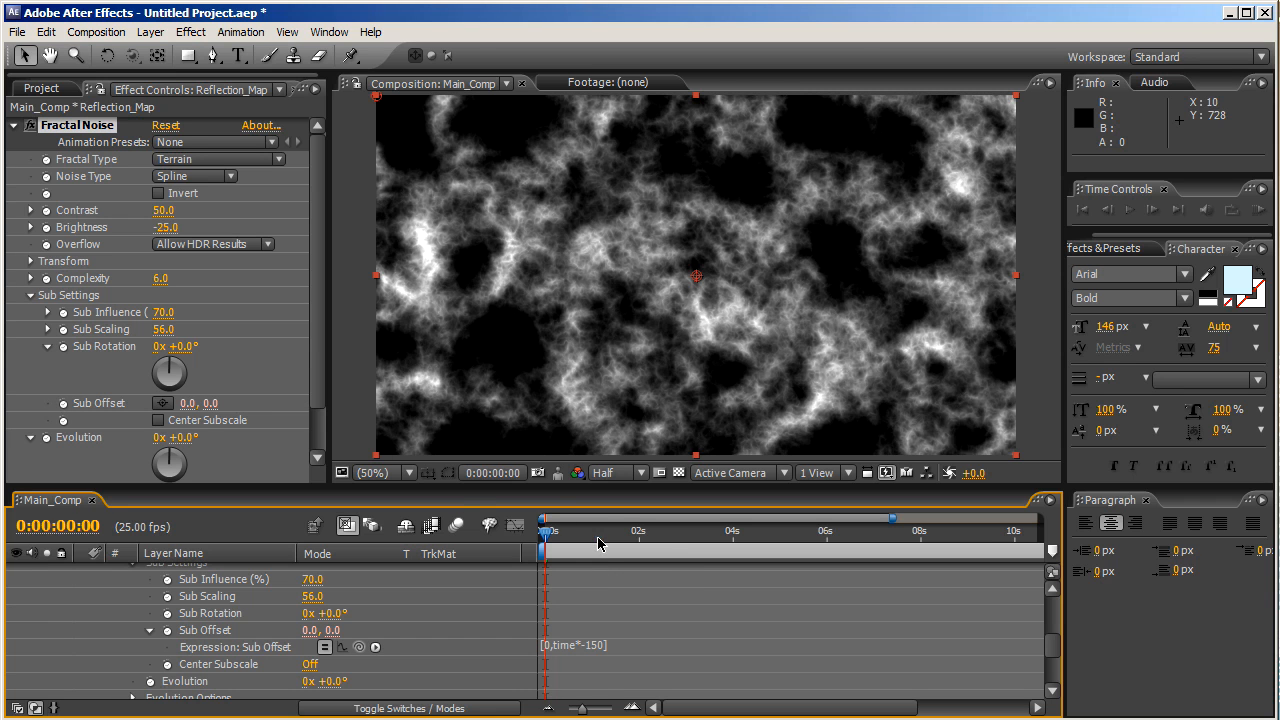
left_click(598, 542)
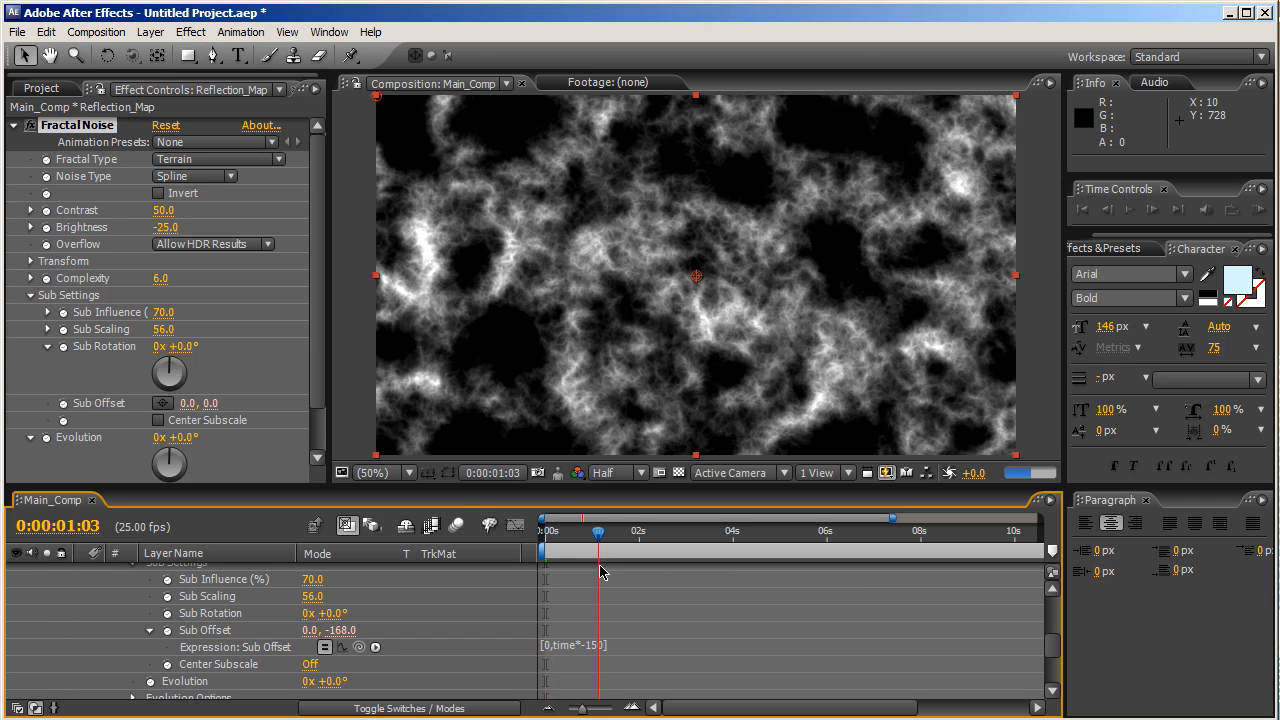
left_click(596, 542)
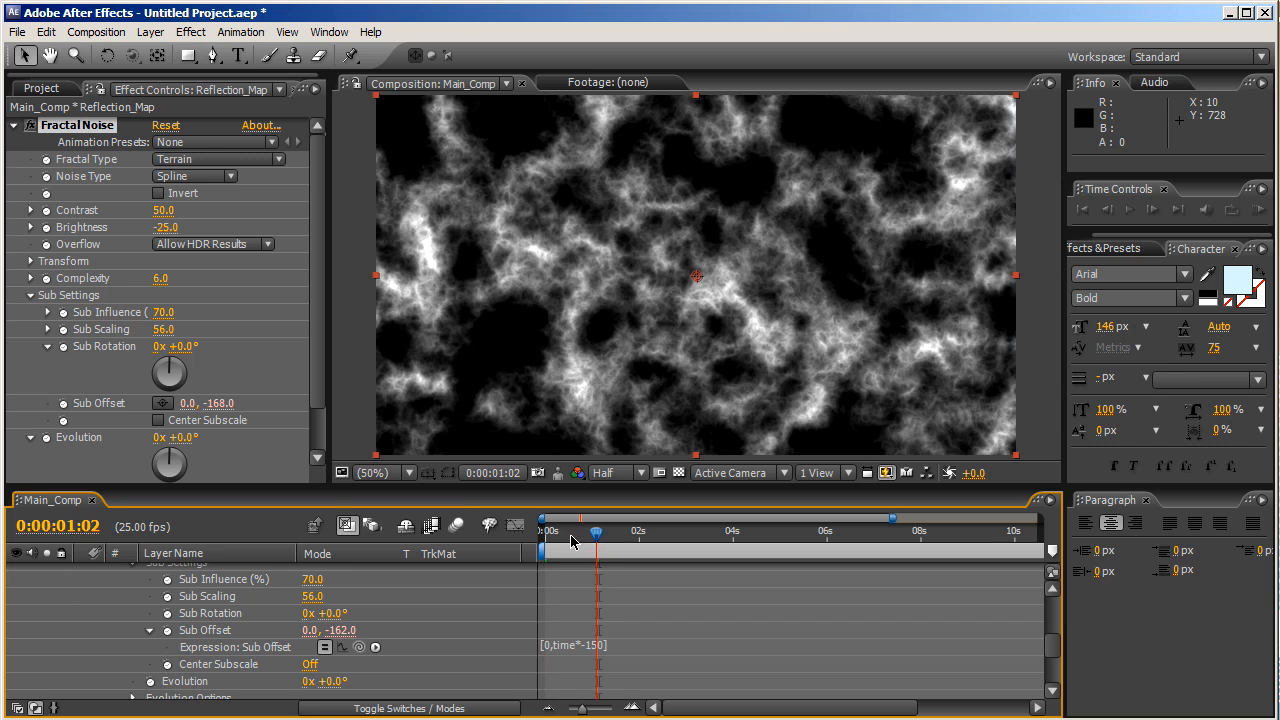
left_click(565, 541)
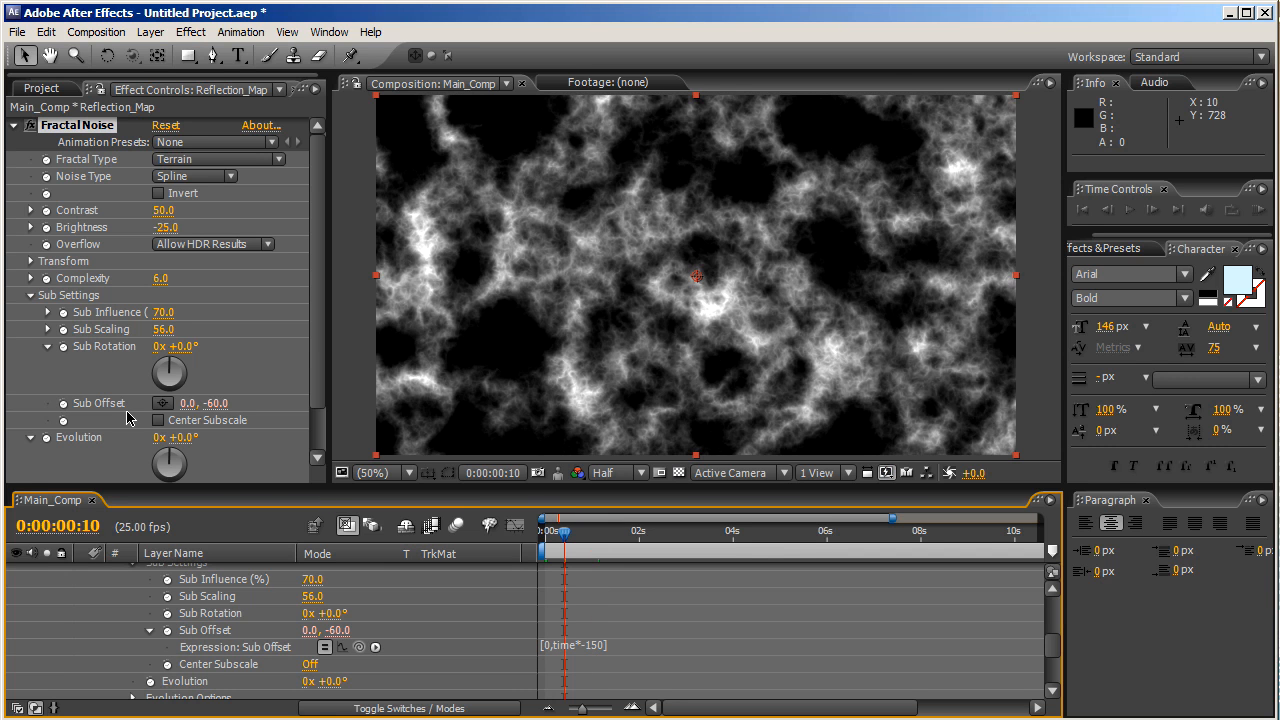
scroll(180, 390, "down", 2)
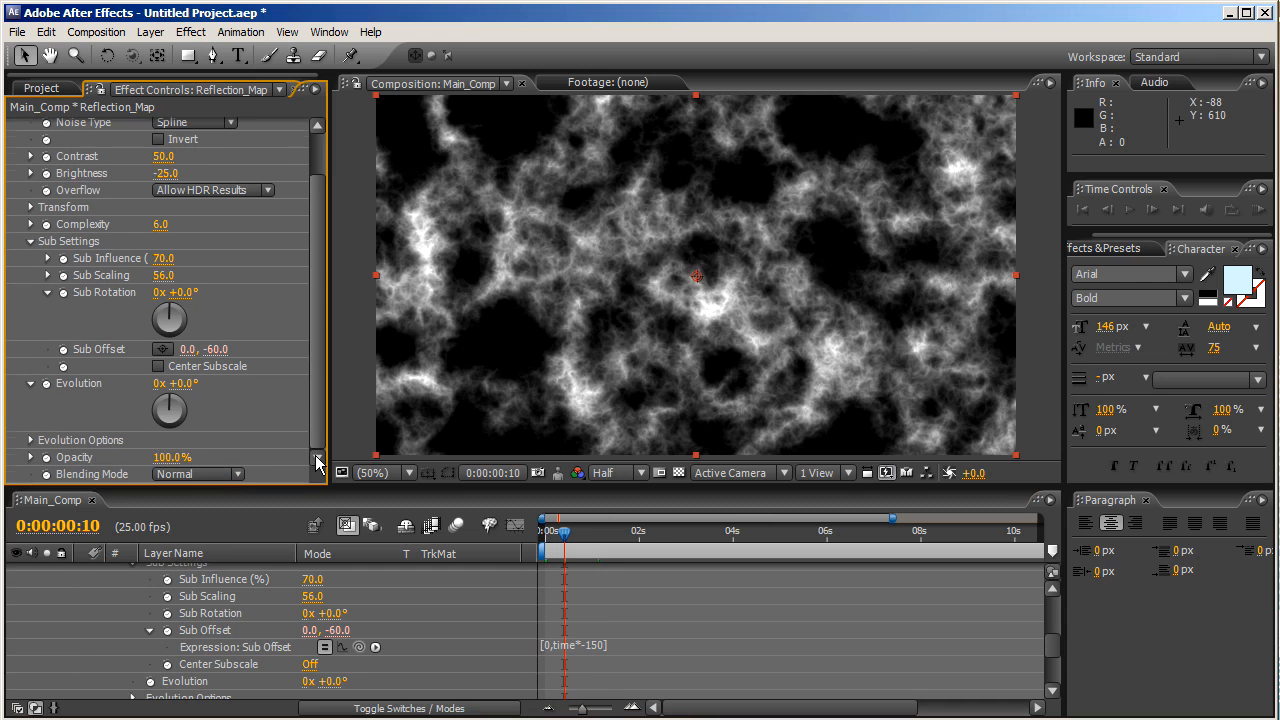
- Give the Fractal Noise Evolution the expression time*500
left_click(47, 384, "alt")
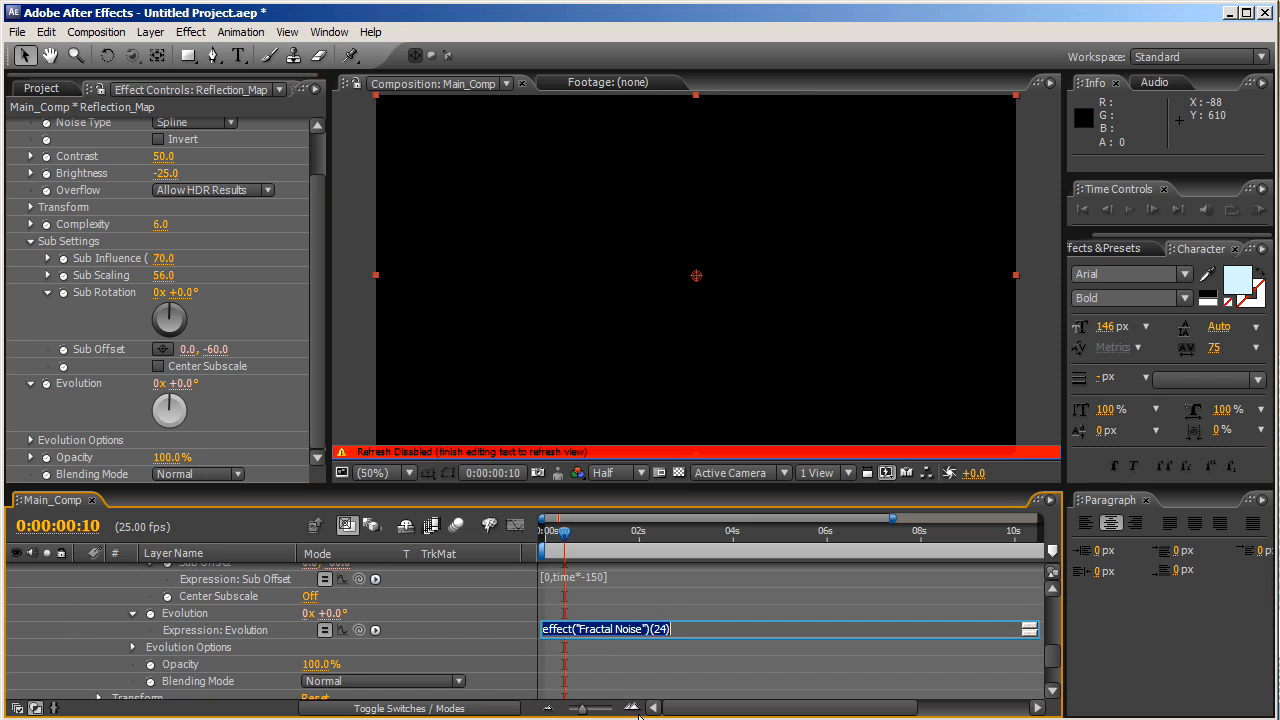
type("time*500")
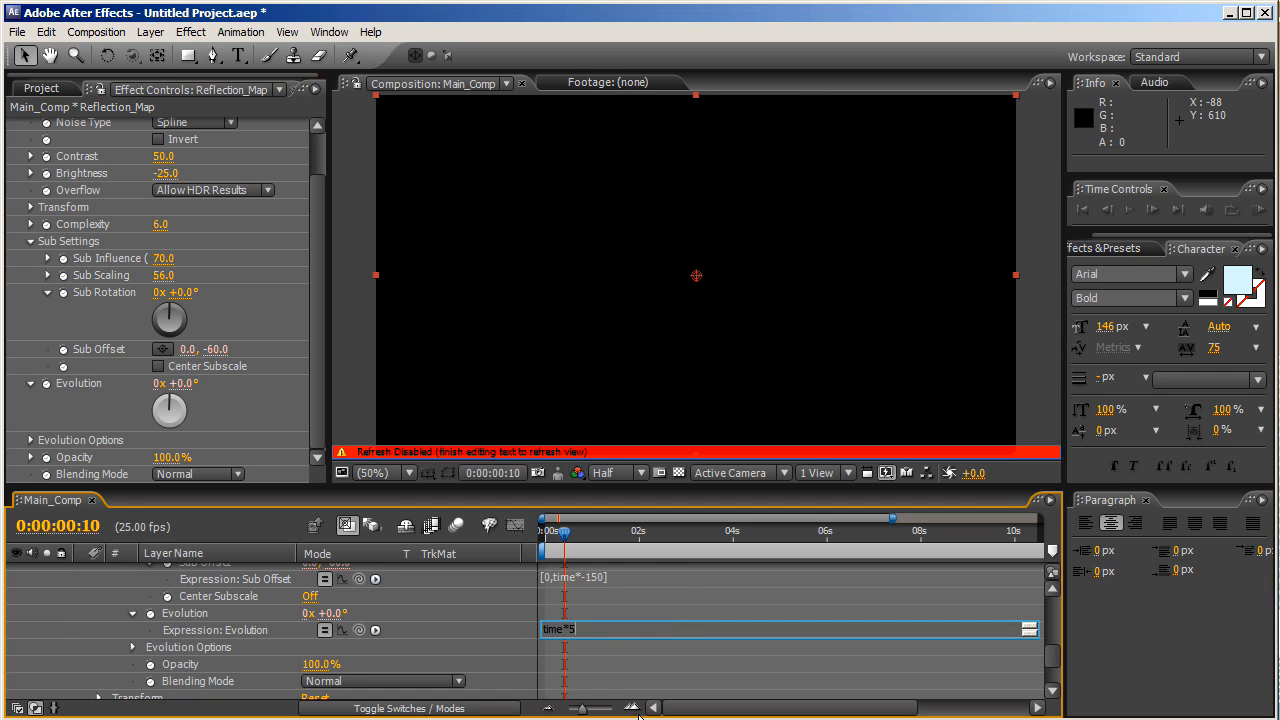
key("KP_Enter")
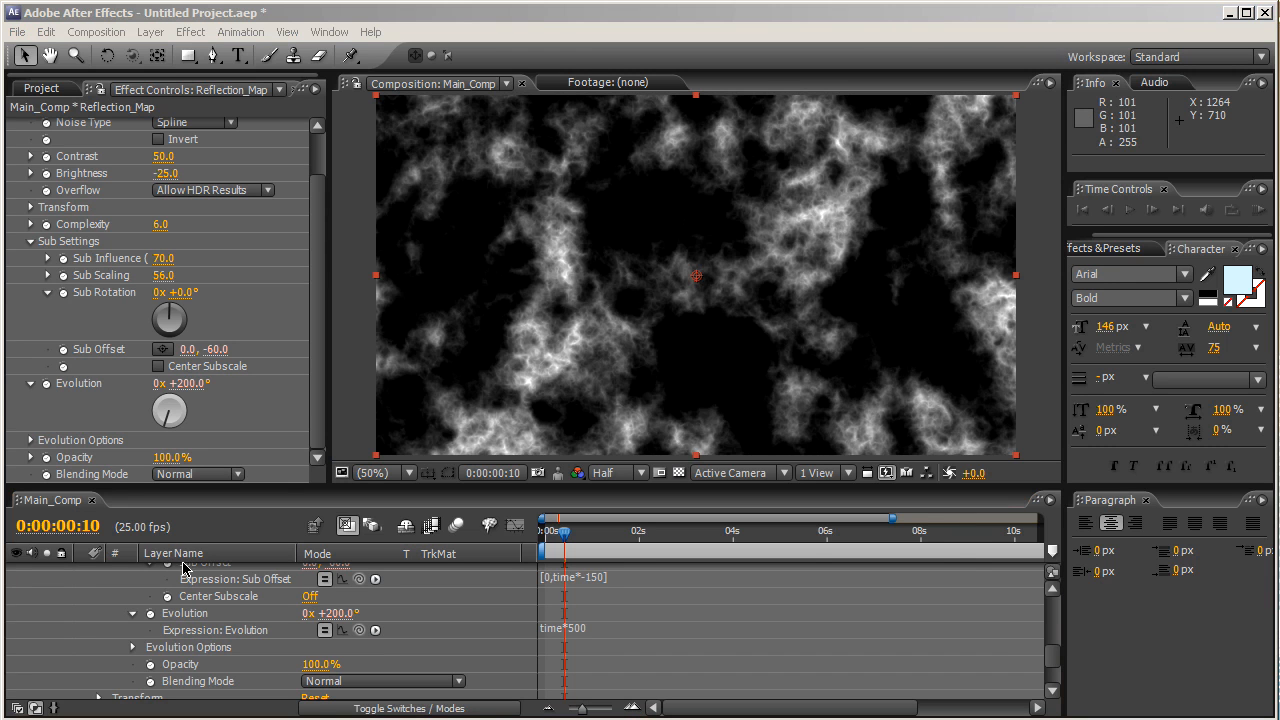
- Add a new adjustment layer to Main_Comp and name it Reflection_CONTROL
left_click(1055, 607)
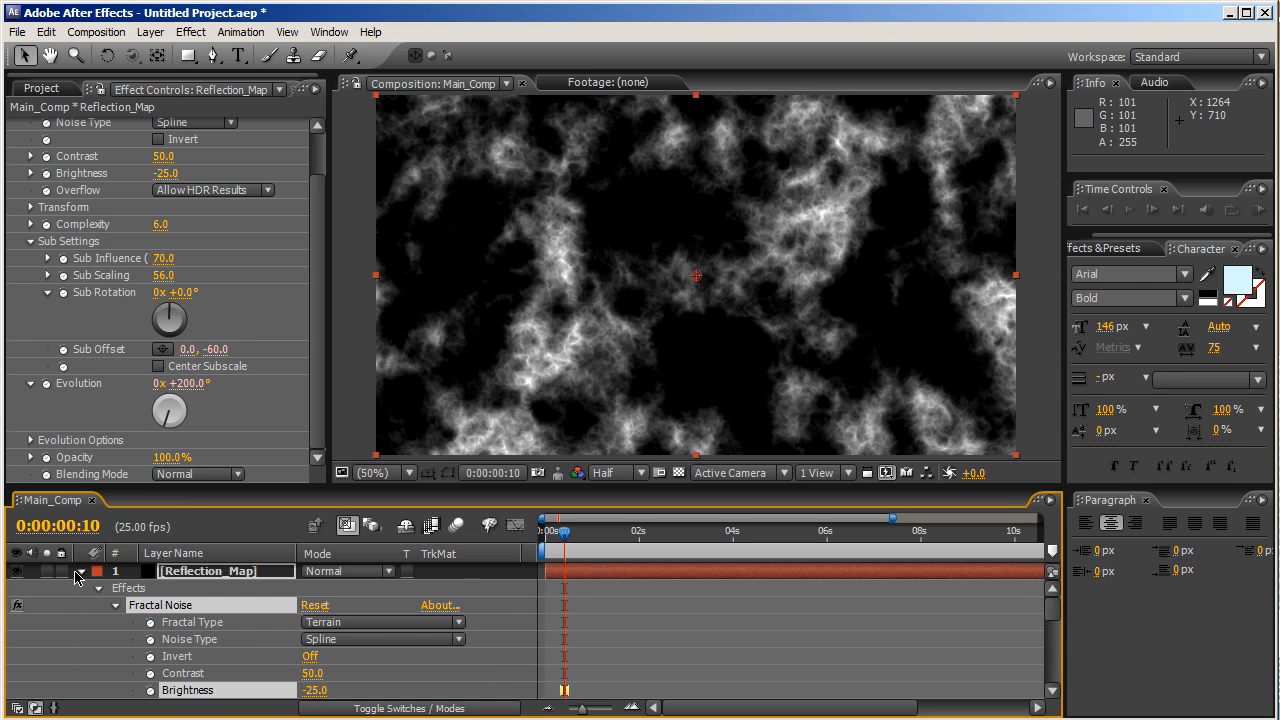
left_click(80, 572)
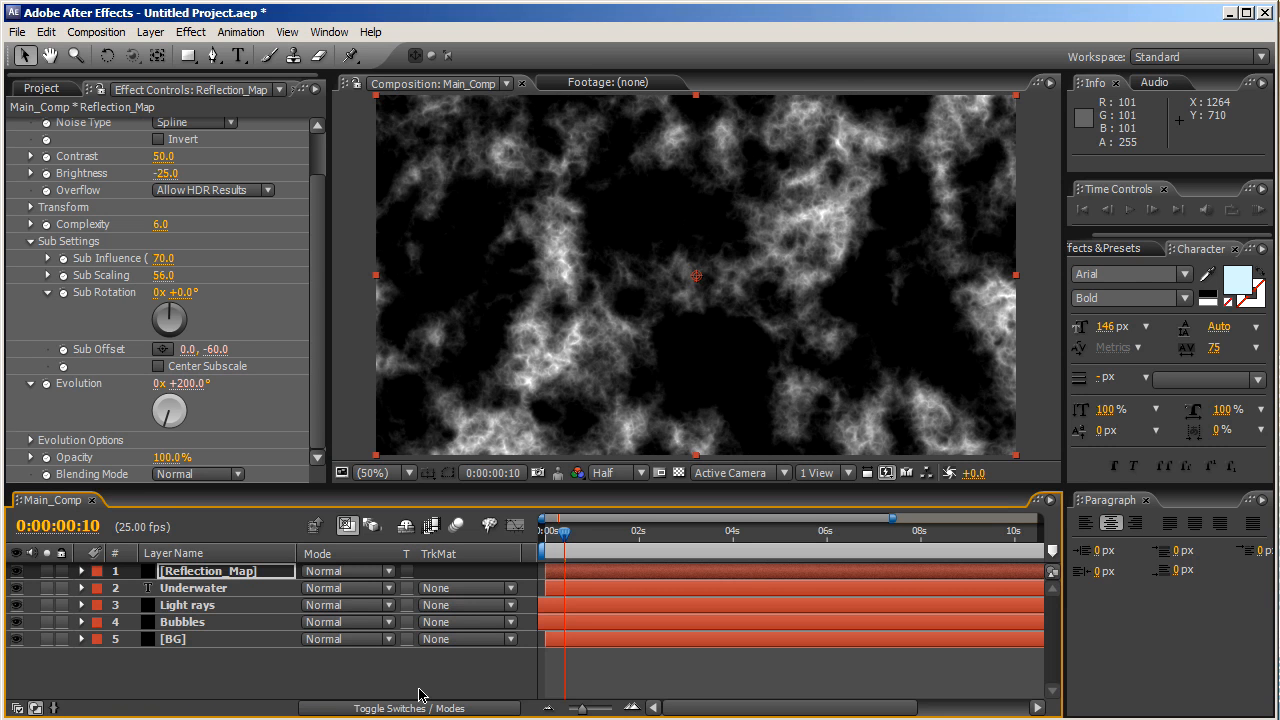
left_click(293, 668)
left_click(151, 32)
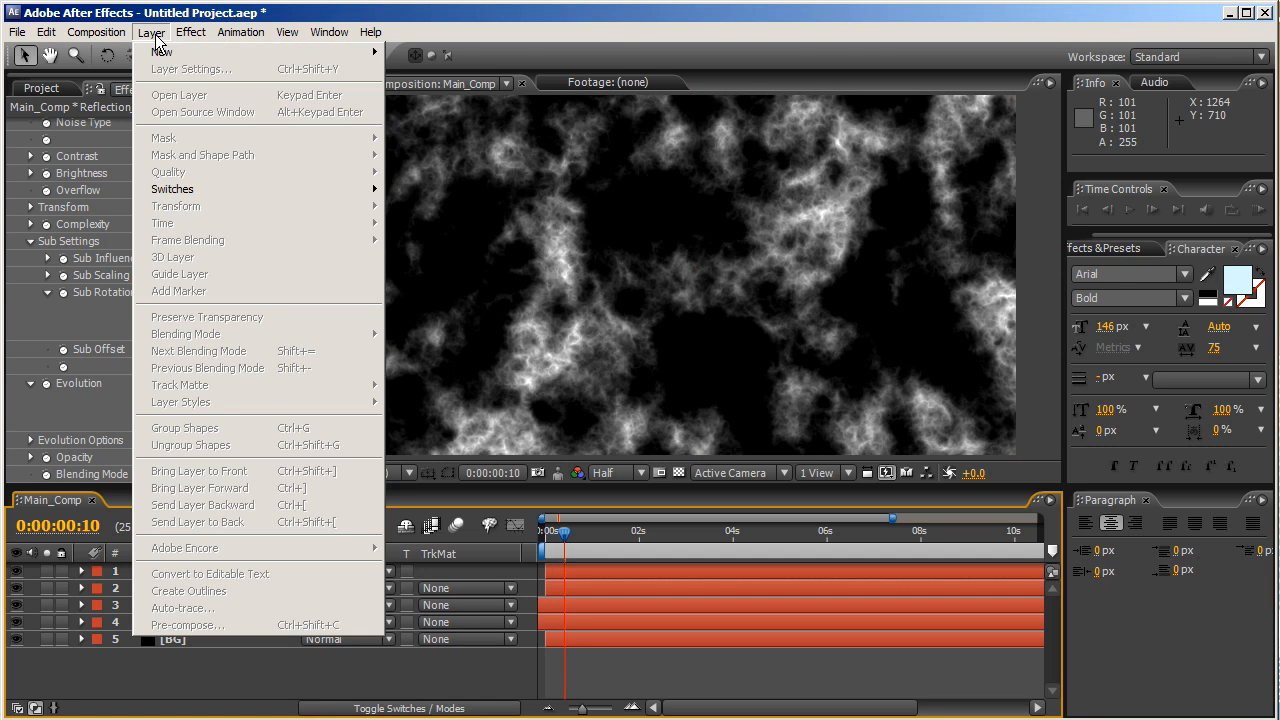
mouse_move(175, 52)
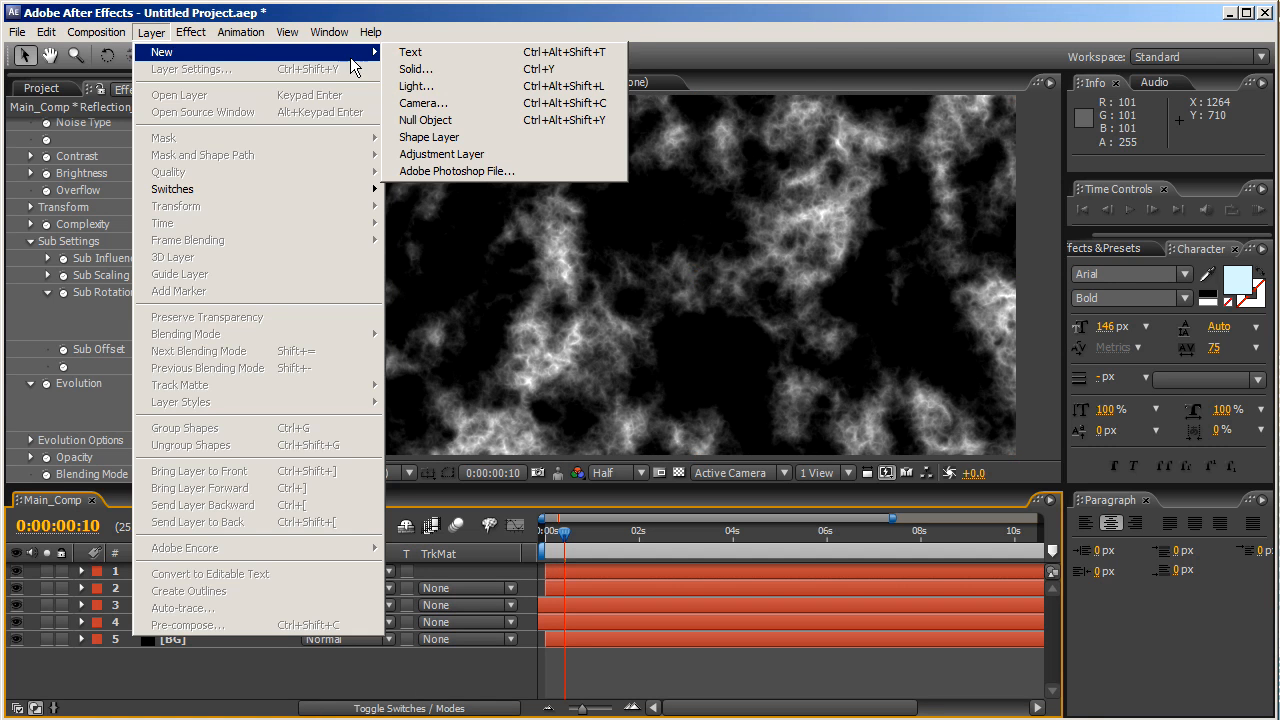
left_click(435, 157)
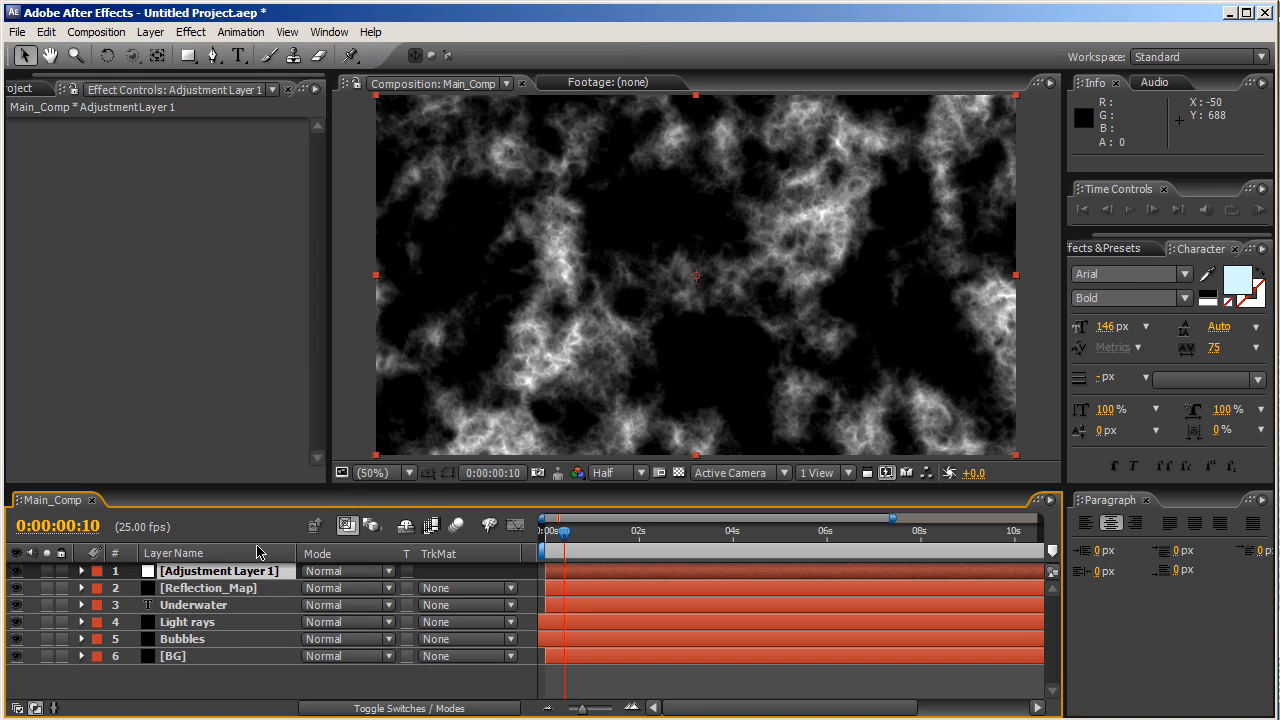
key("Return")
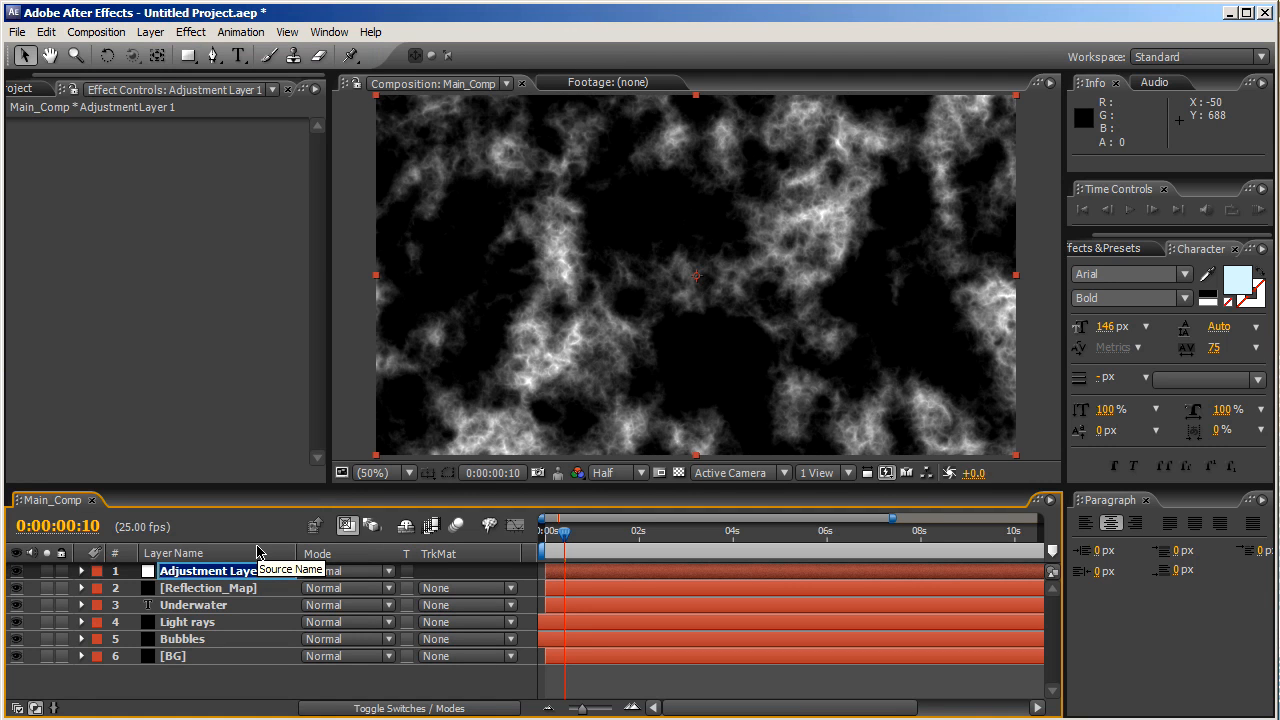
type("Reflection_CONTROL")
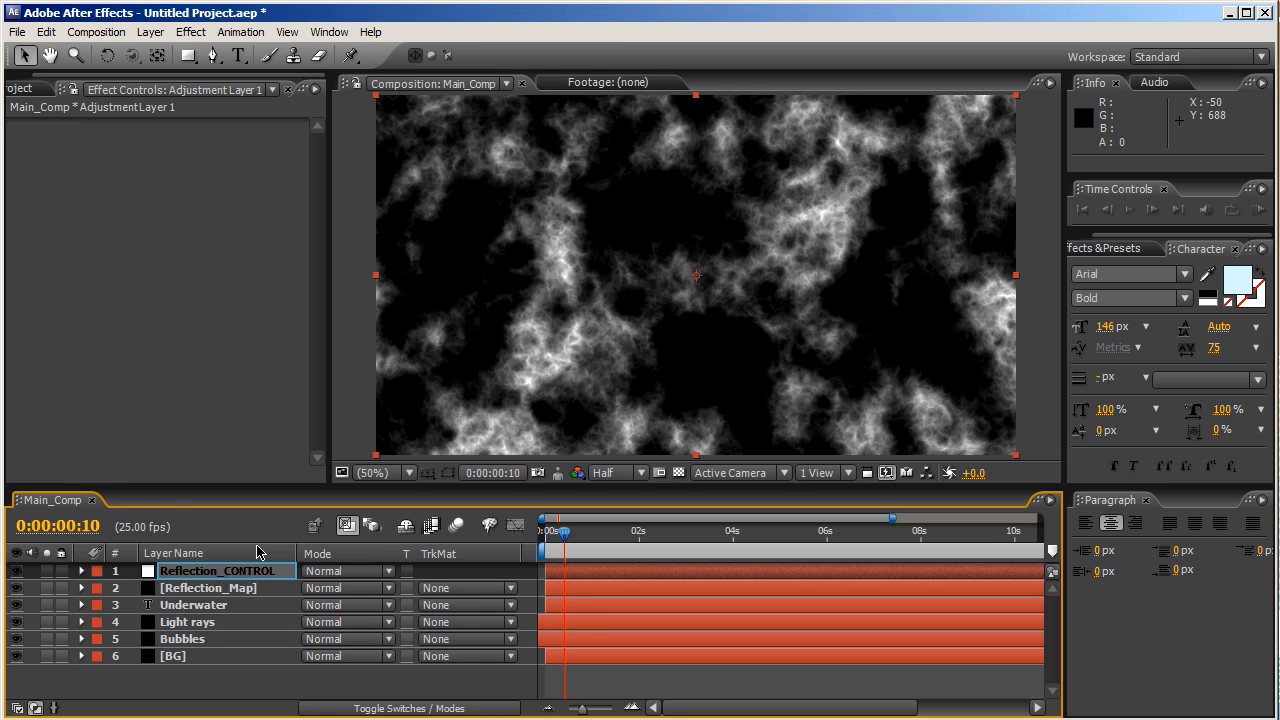
key("Return")
- Move Reflection_CONTROL below Reflection_Map and set its track matte to Luma Matte
left_click_drag(247, 579, 254, 598)
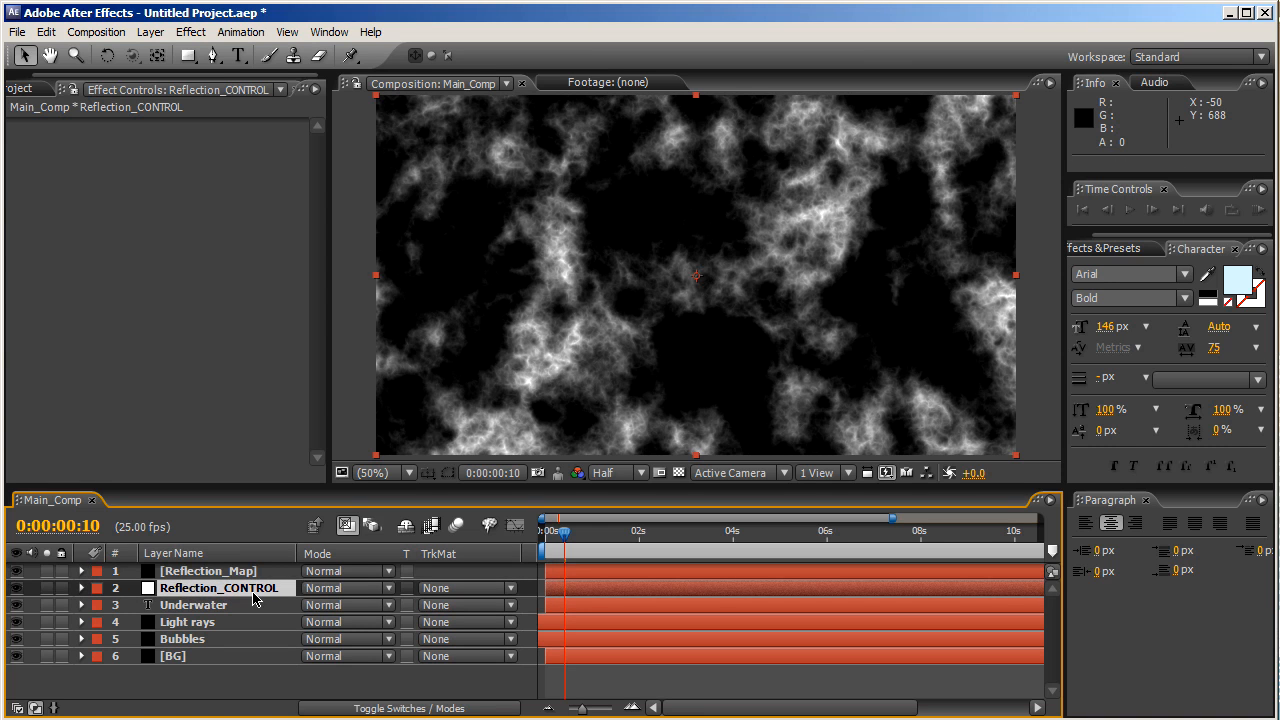
left_click(438, 594)
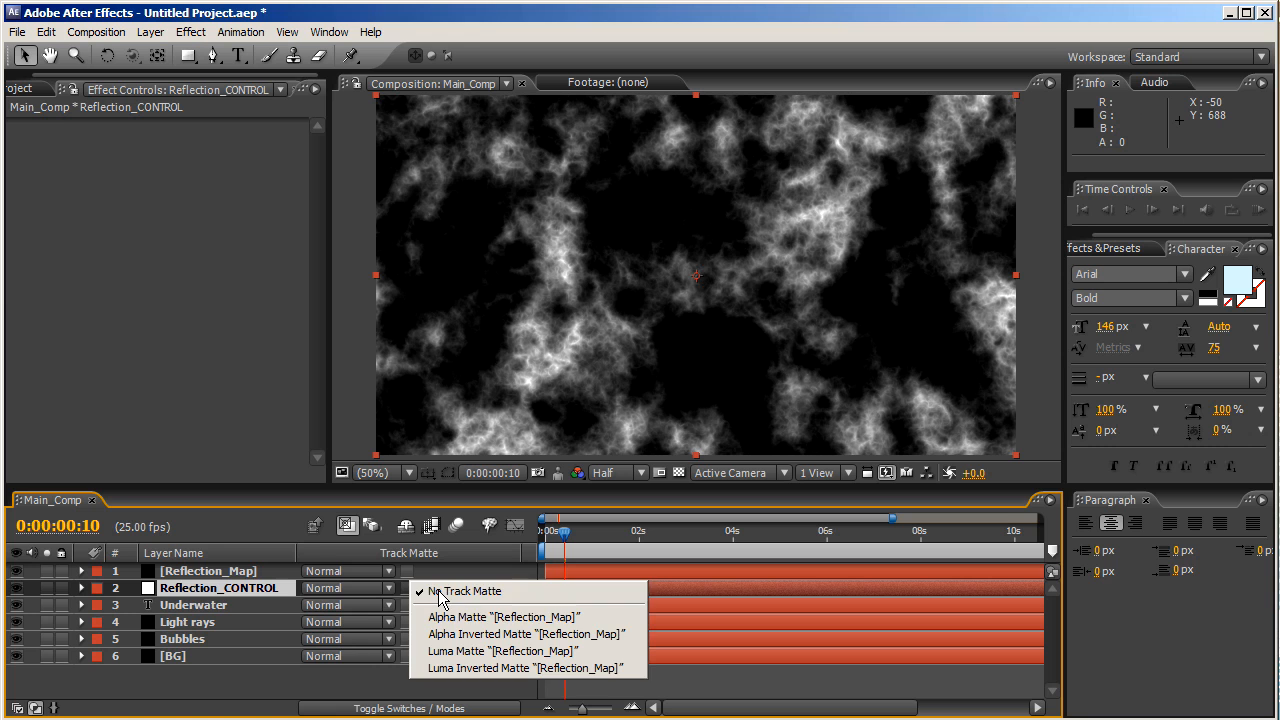
left_click(462, 651)
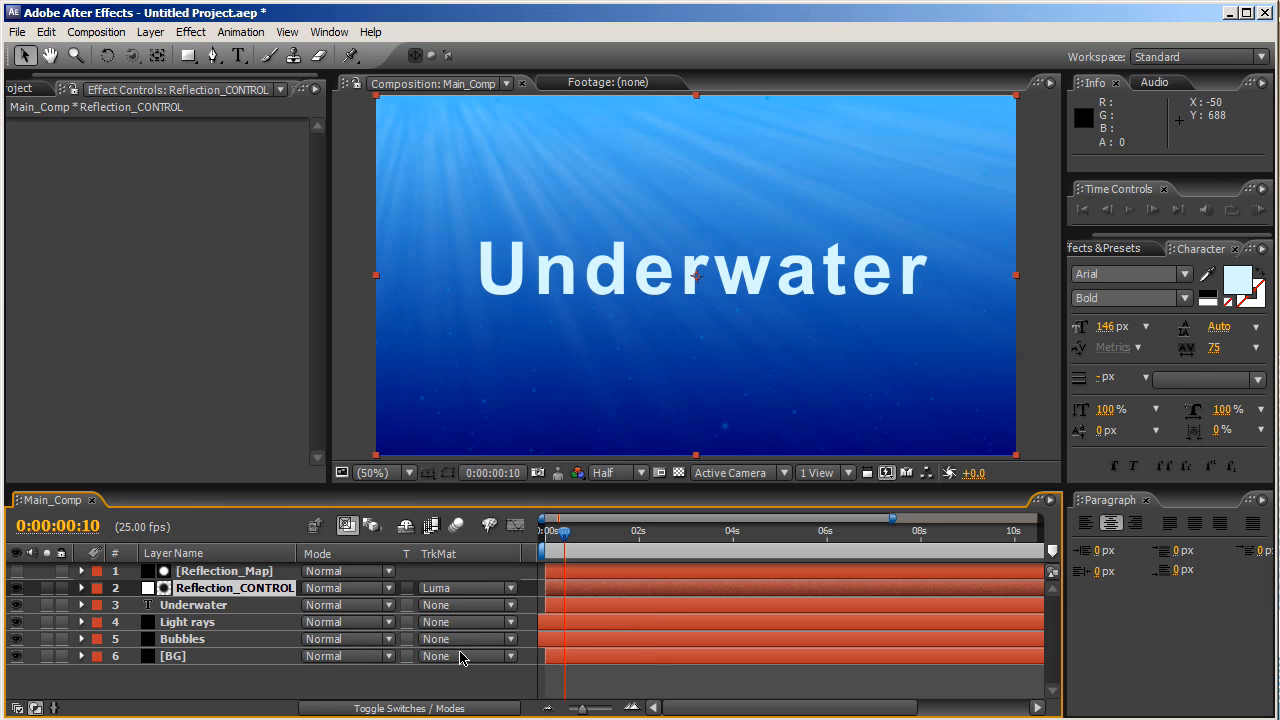
left_click(223, 591)
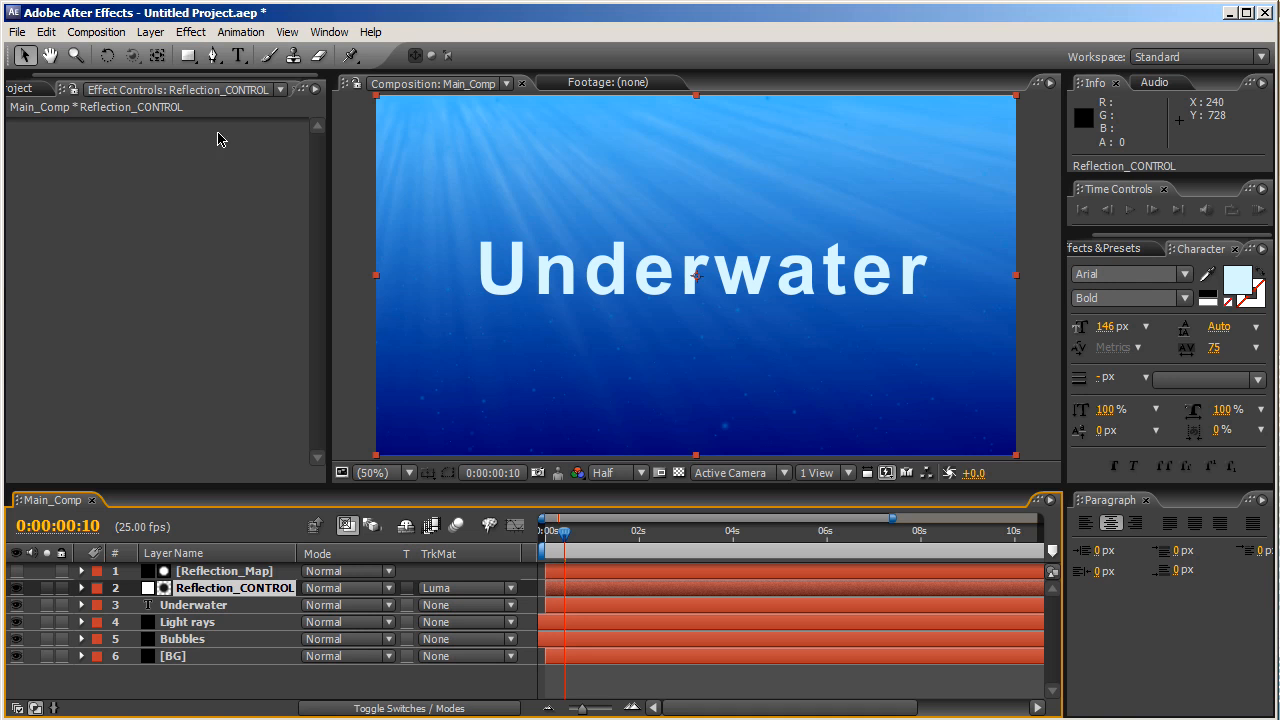
- Apply CC Radial Blur with Fading Zoom type, Amount 200, centre near the frame's top-left
left_click(1132, 252)
left_click(1130, 267)
type("cc radia")
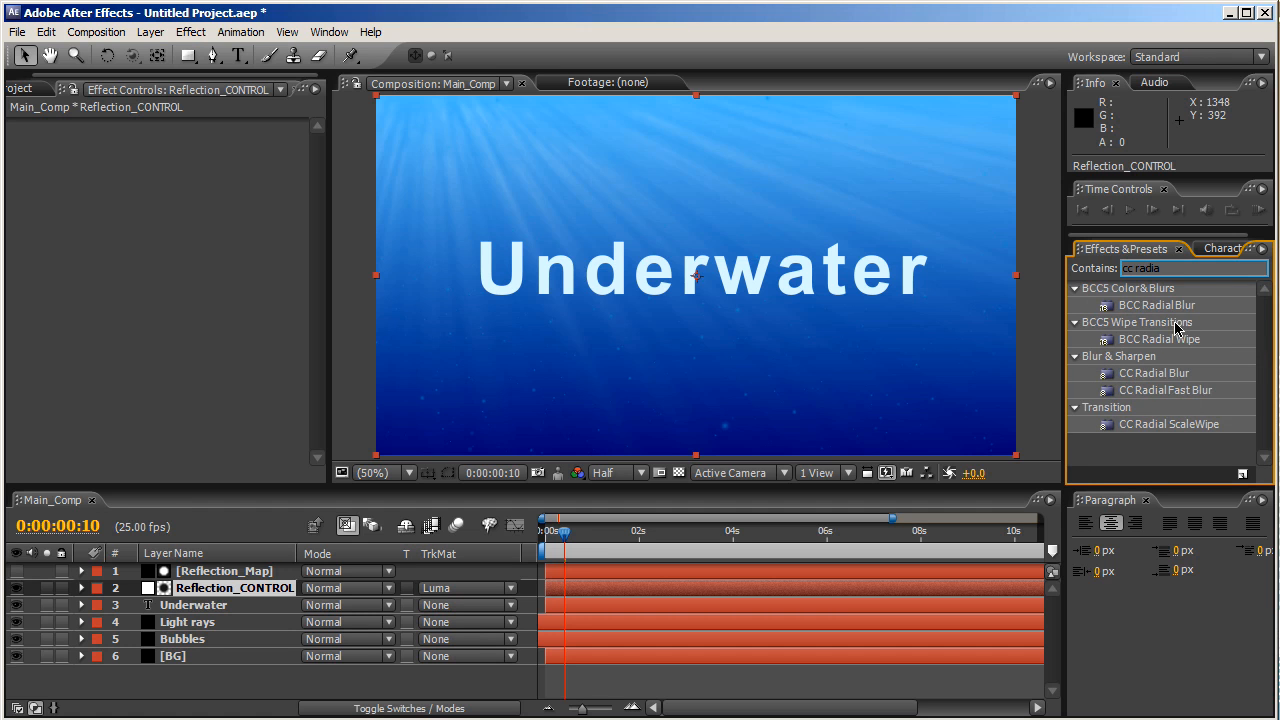
left_click_drag(1165, 373, 269, 588)
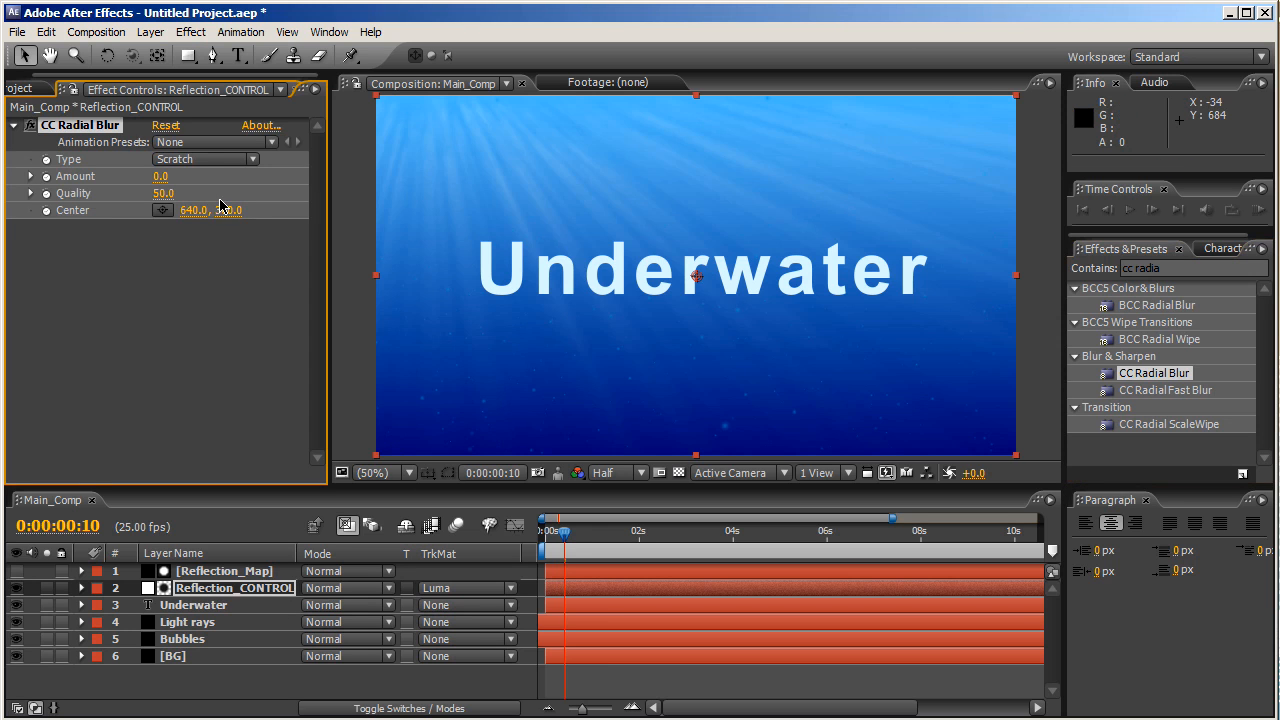
left_click(203, 160)
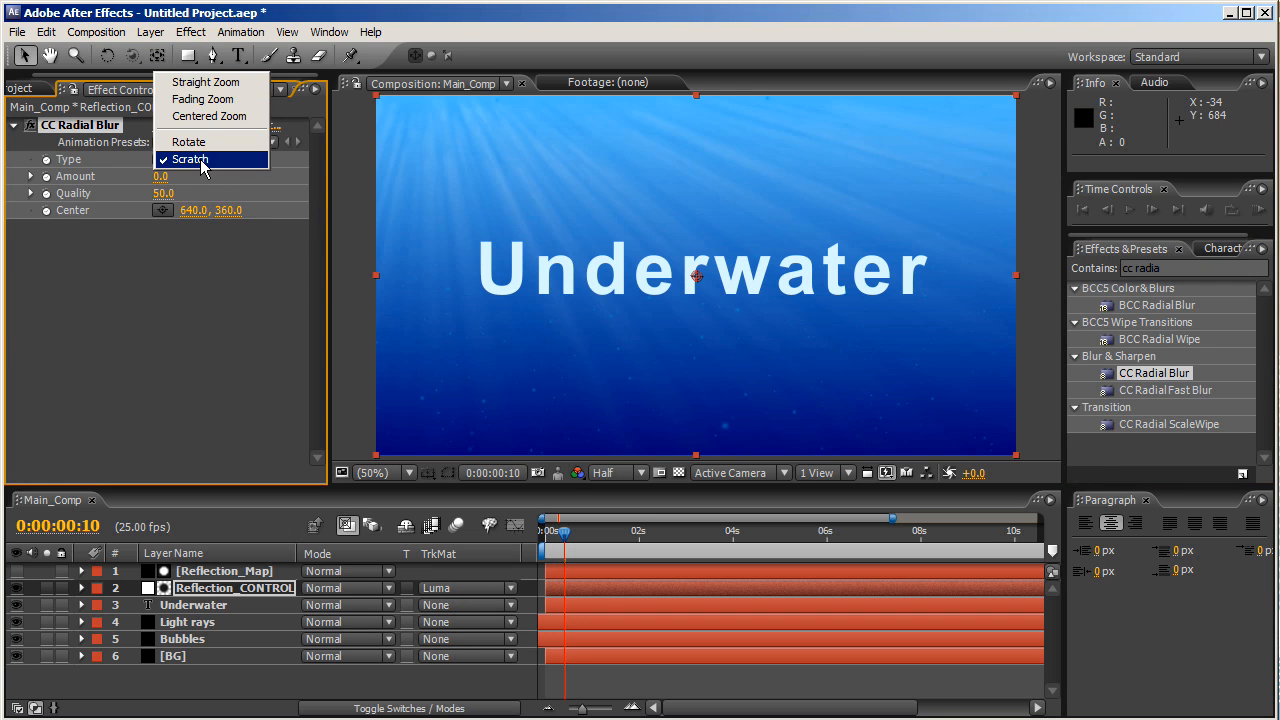
left_click(203, 99)
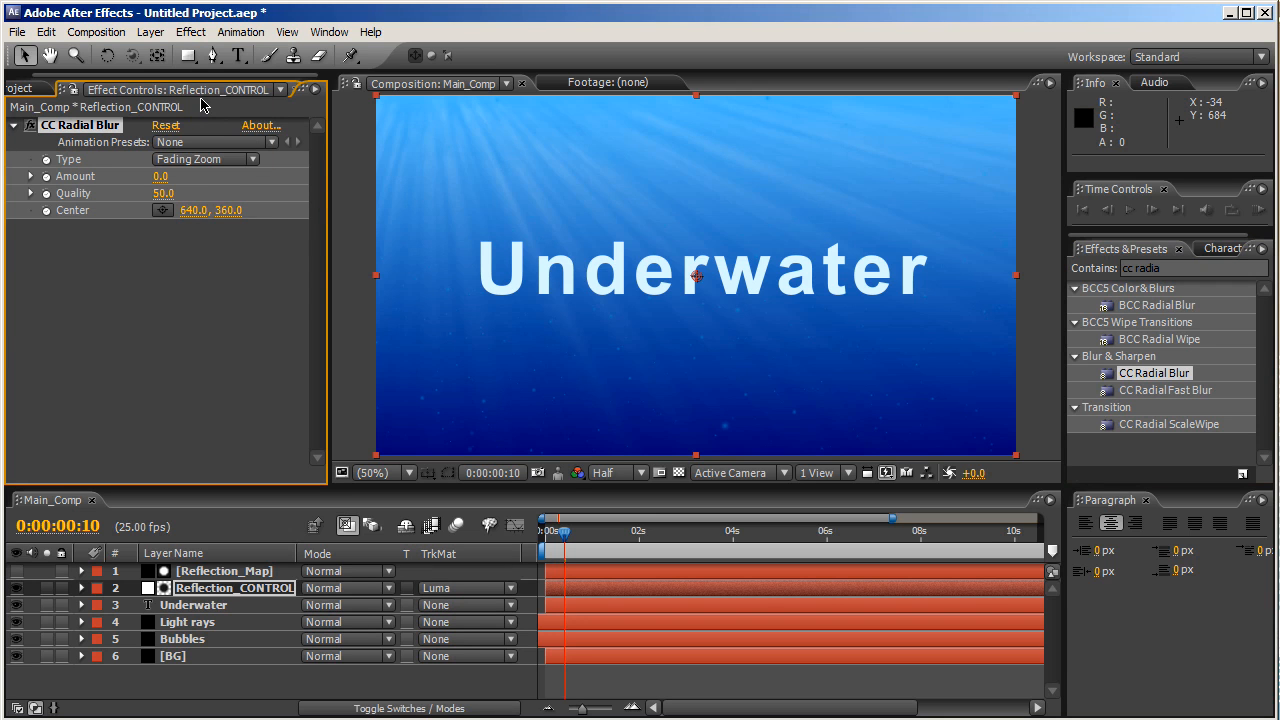
left_click(159, 176)
type("200")
key("Return")
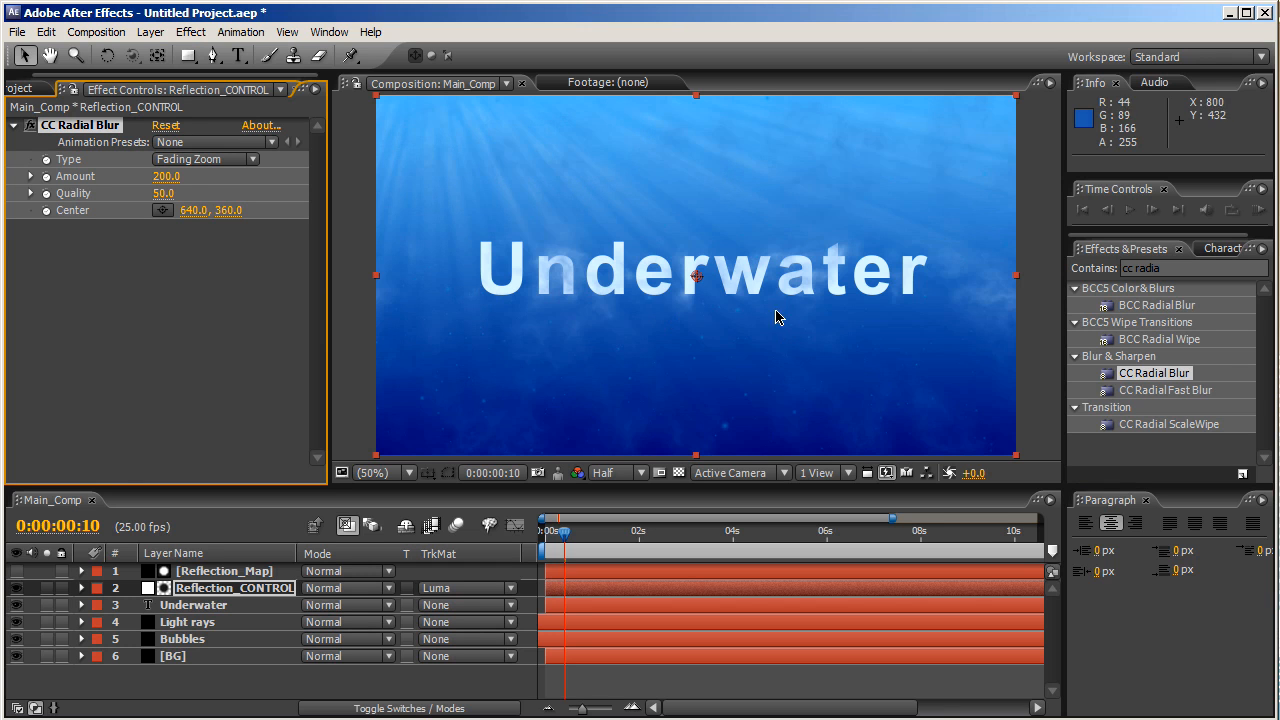
left_click(162, 210)
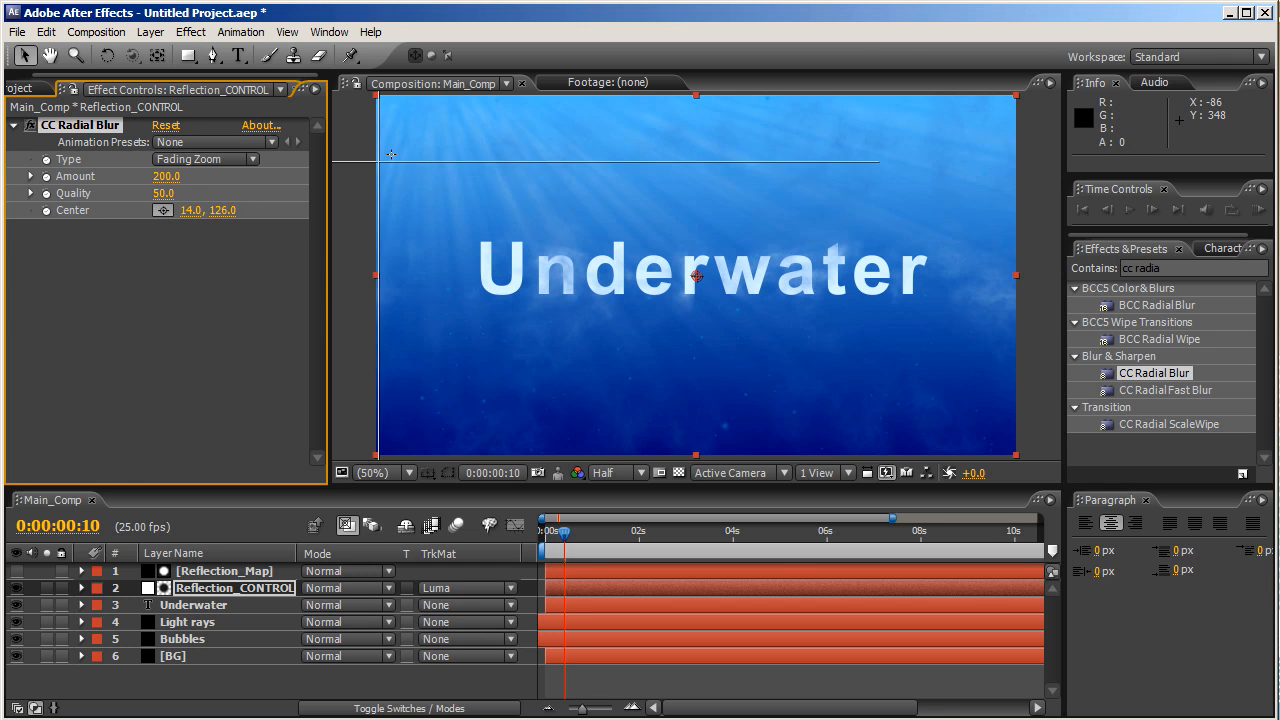
left_click(427, 118)
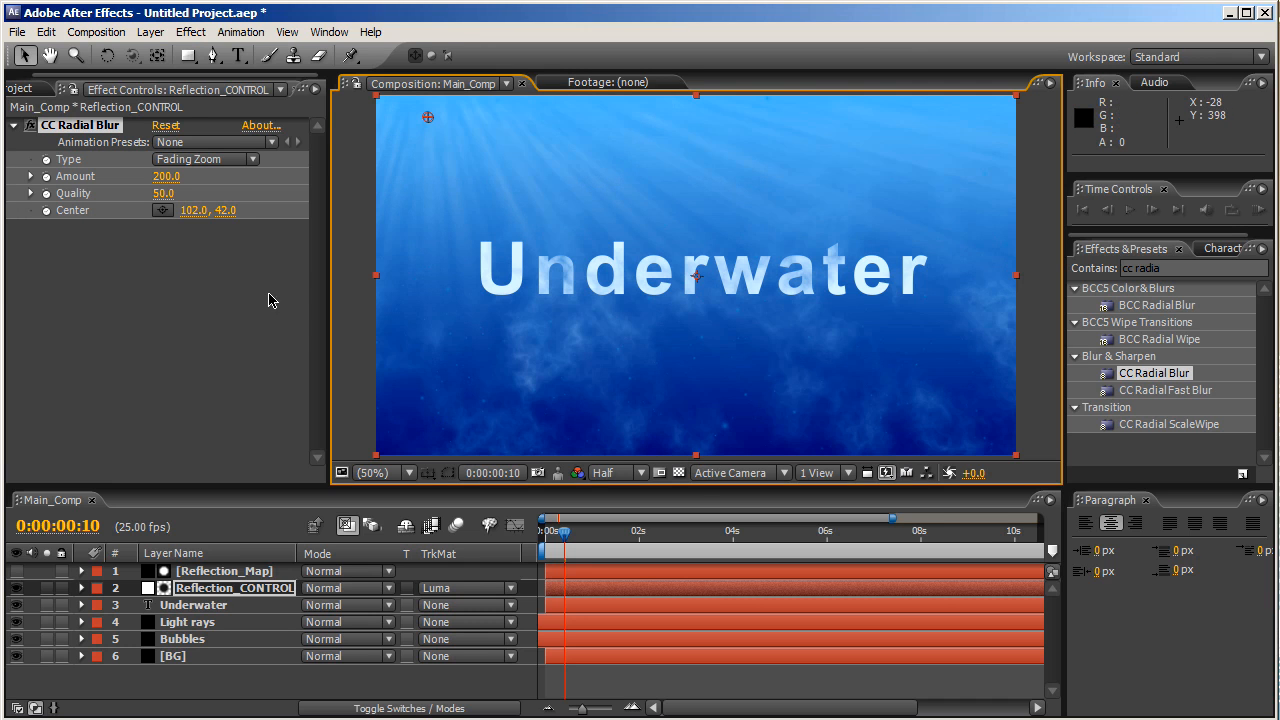
left_click(114, 291)
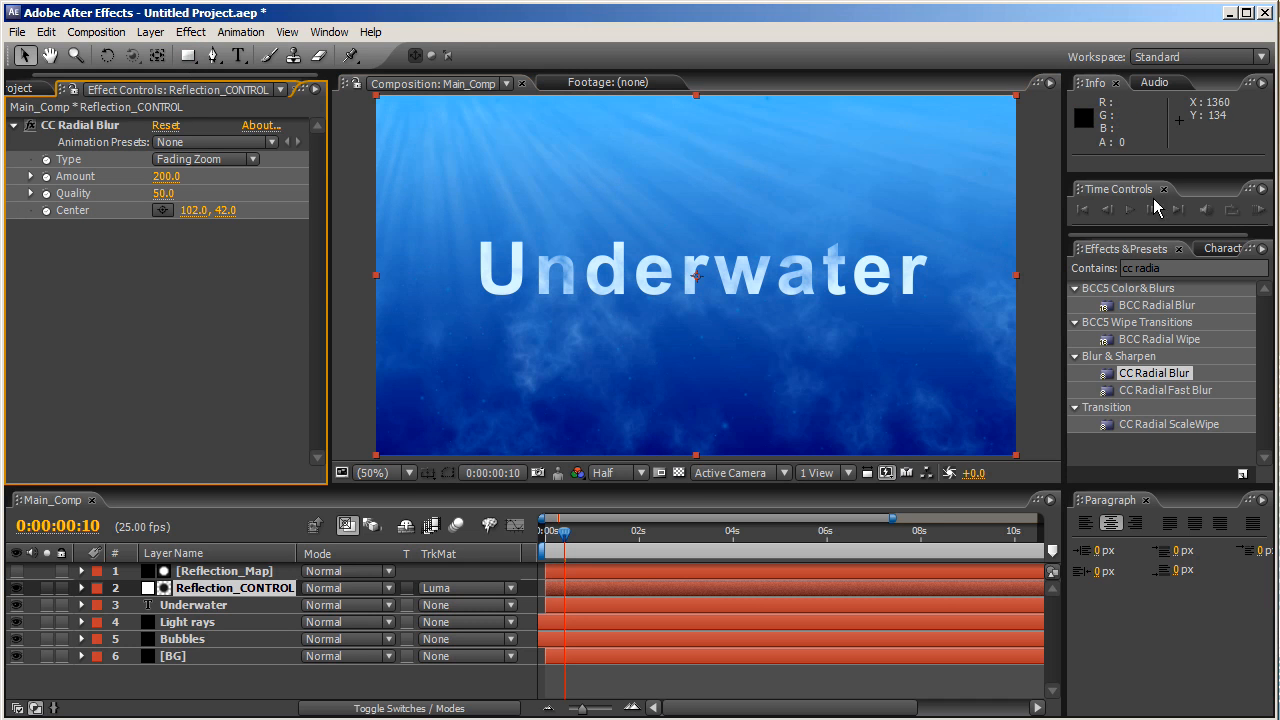
- Add Fast Blur with Blurriness 10 and Repeat Edge Pixels enabled
left_click(1166, 267)
type("fast blur")
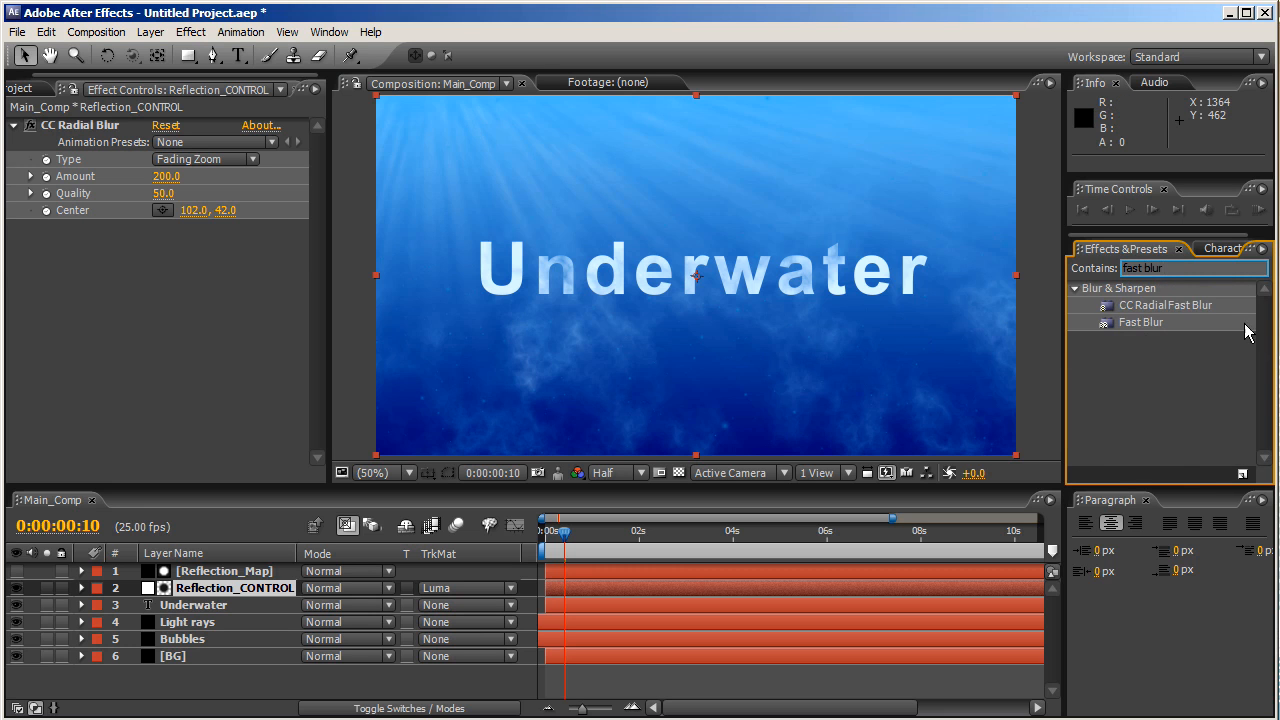
left_click(1143, 323)
left_click_drag(1143, 323, 516, 368)
left_click(165, 260)
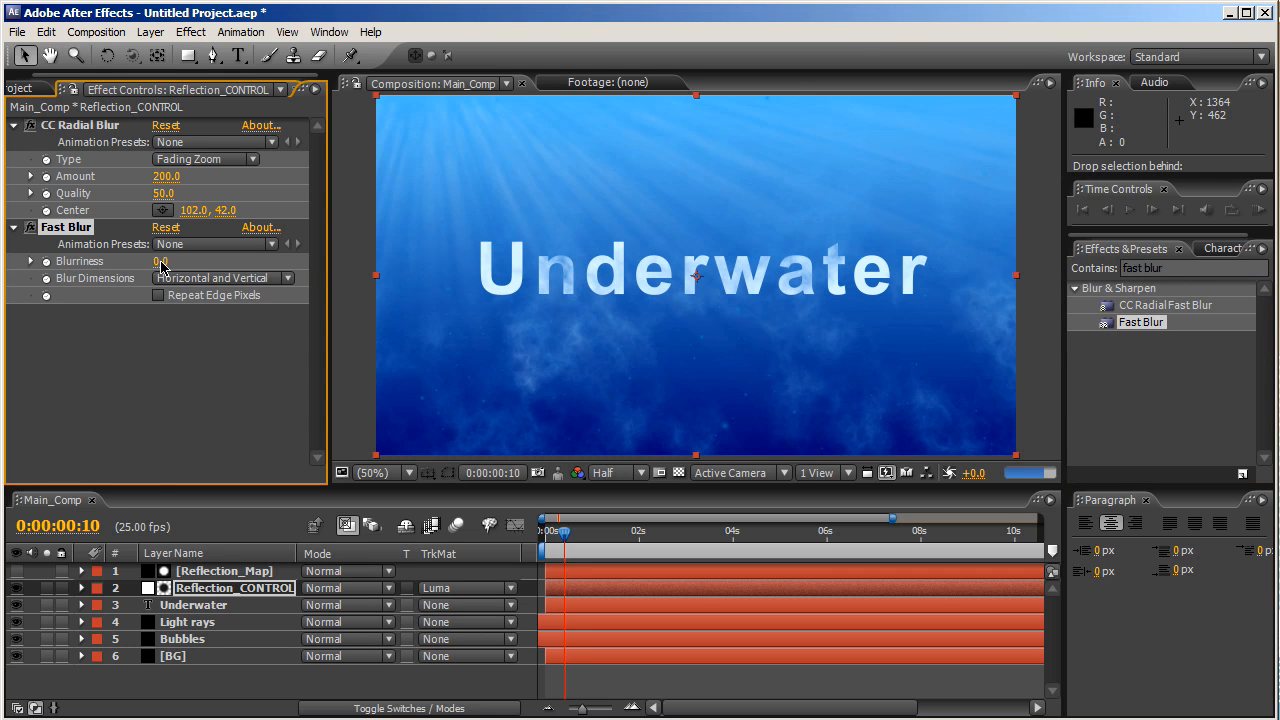
type("10")
right_click(497, 407)
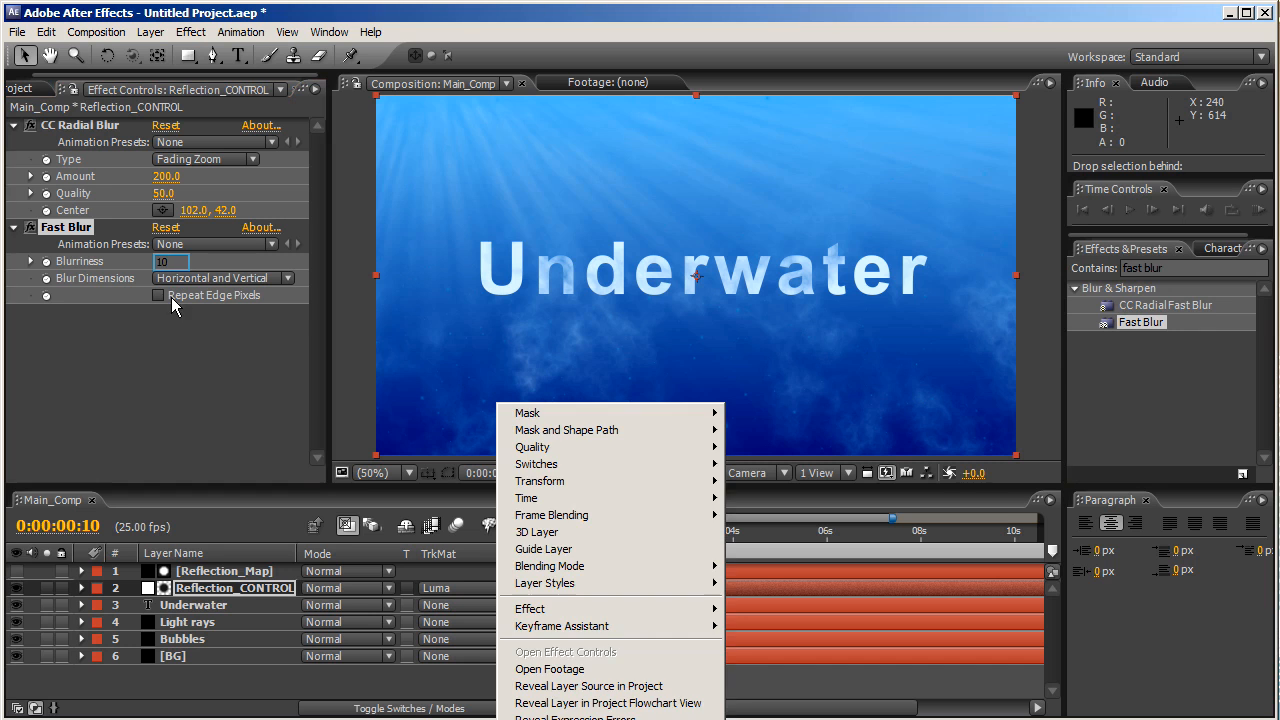
left_click(157, 330)
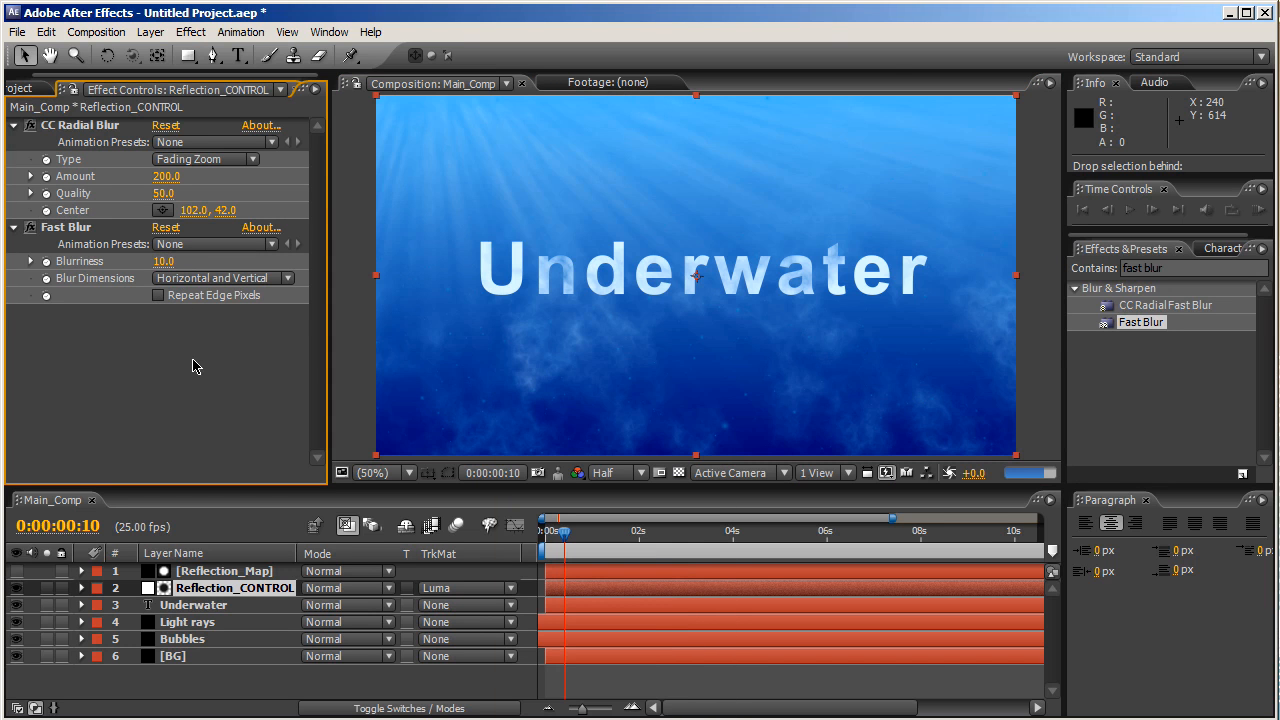
left_click(157, 295)
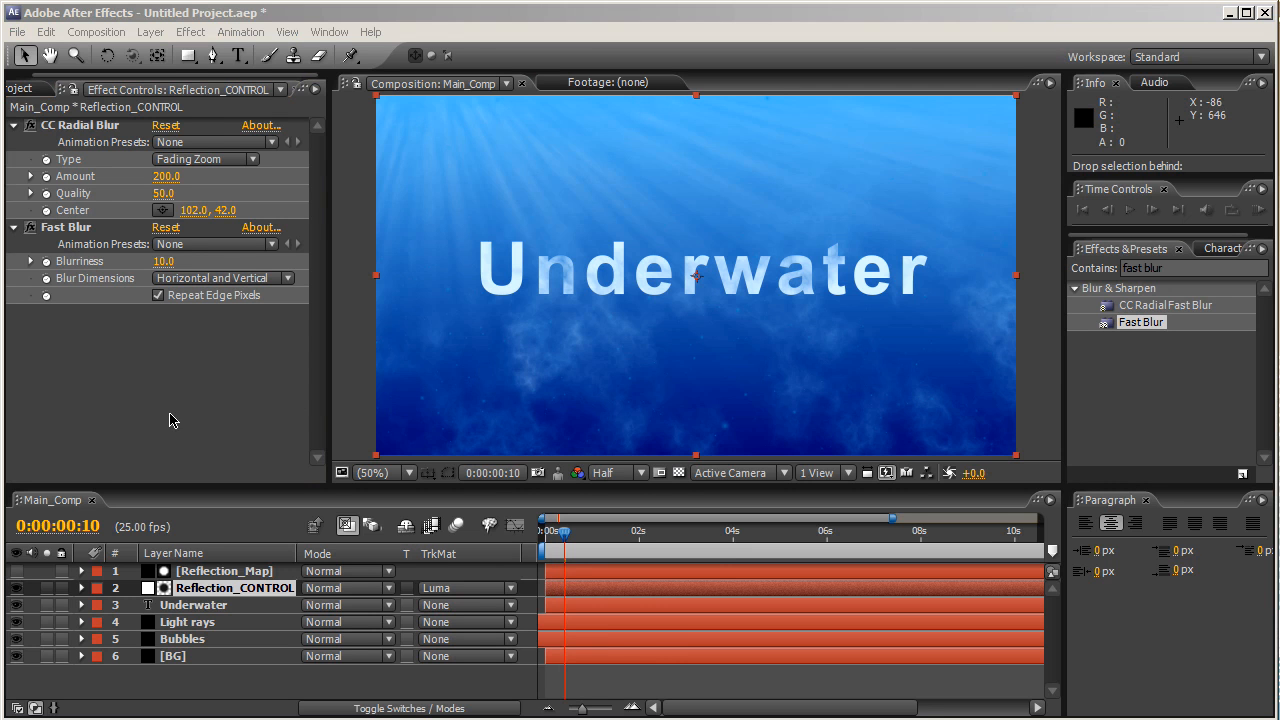
- Add a new black solid layer, Black Solid 1, to Main_Comp
left_click(151, 32)
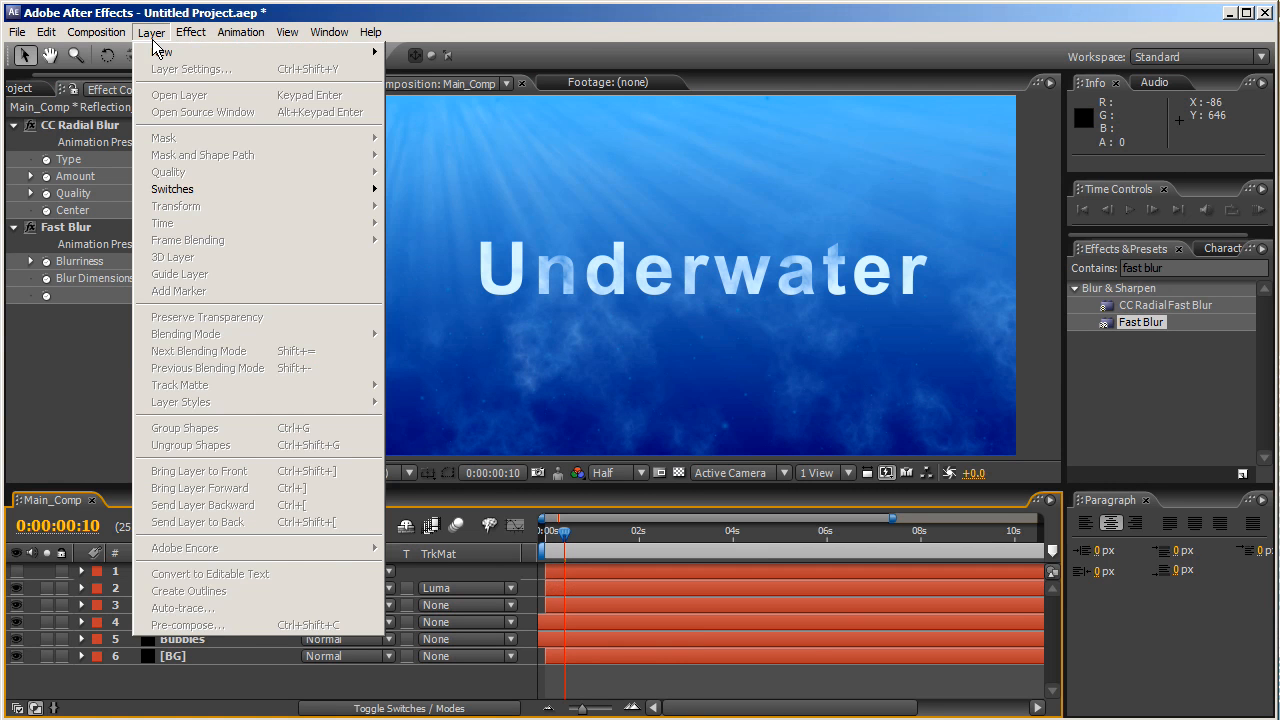
mouse_move(170, 52)
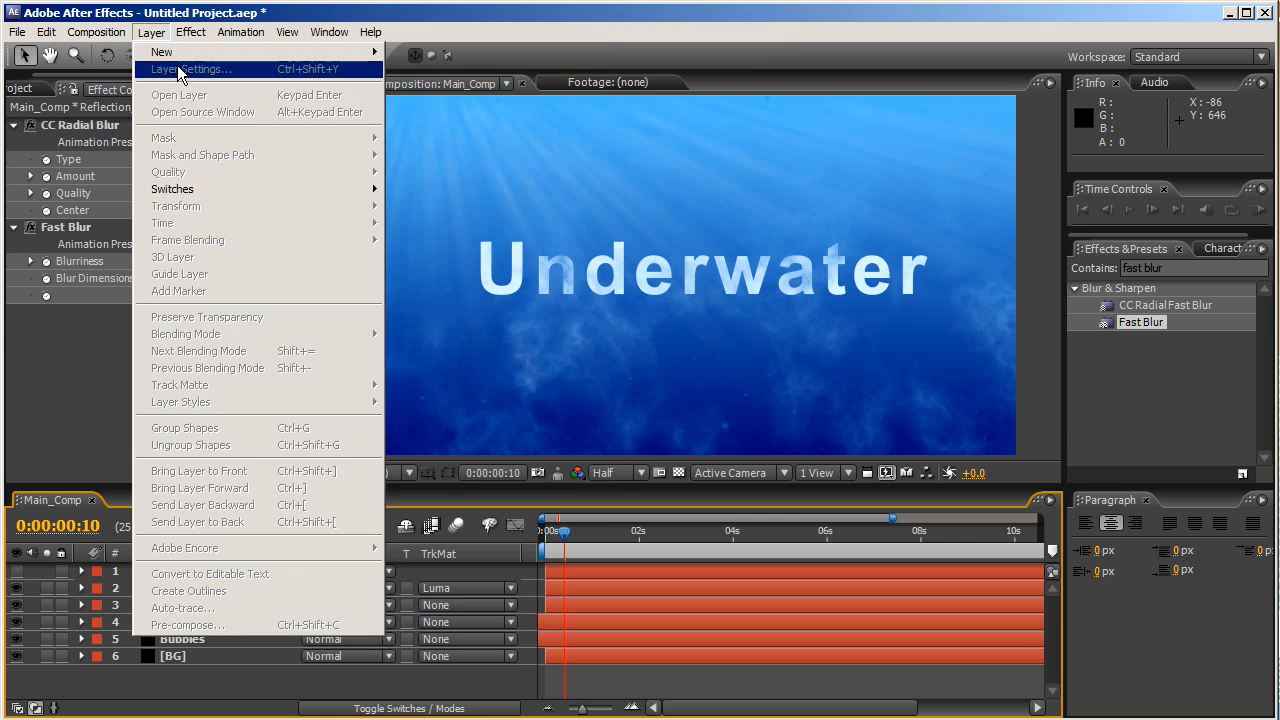
left_click(600, 70)
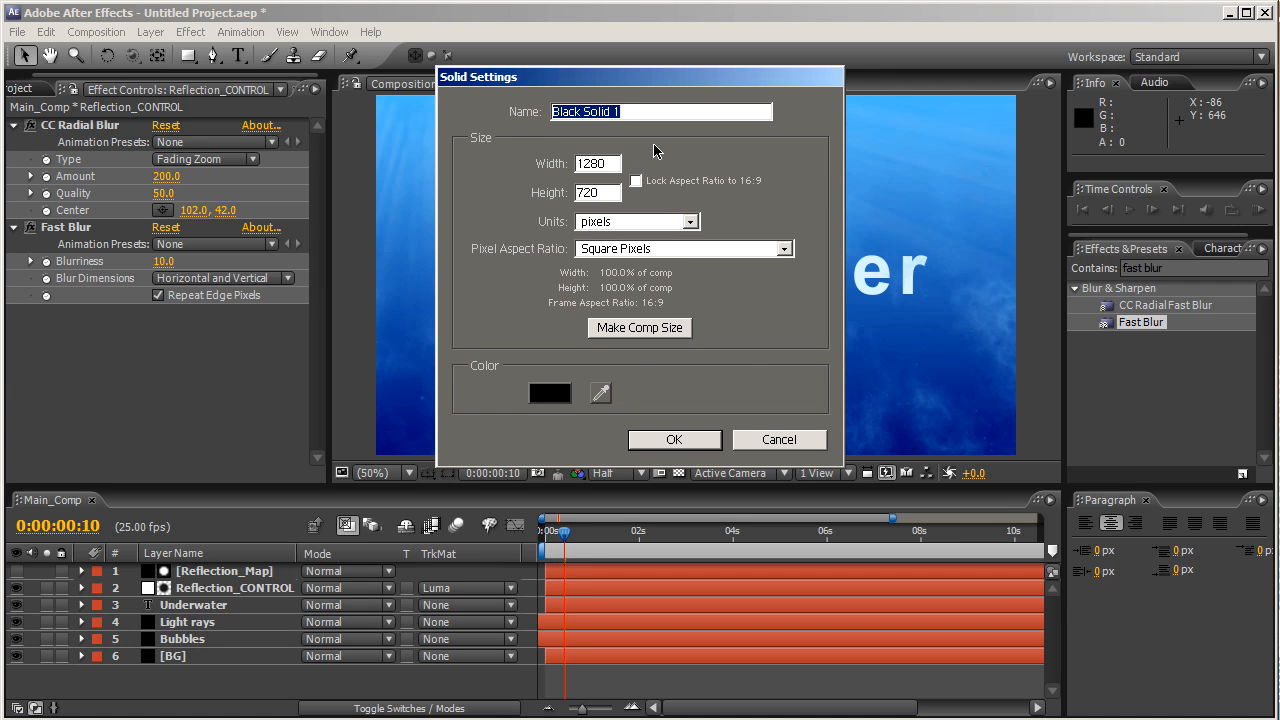
left_click(680, 440)
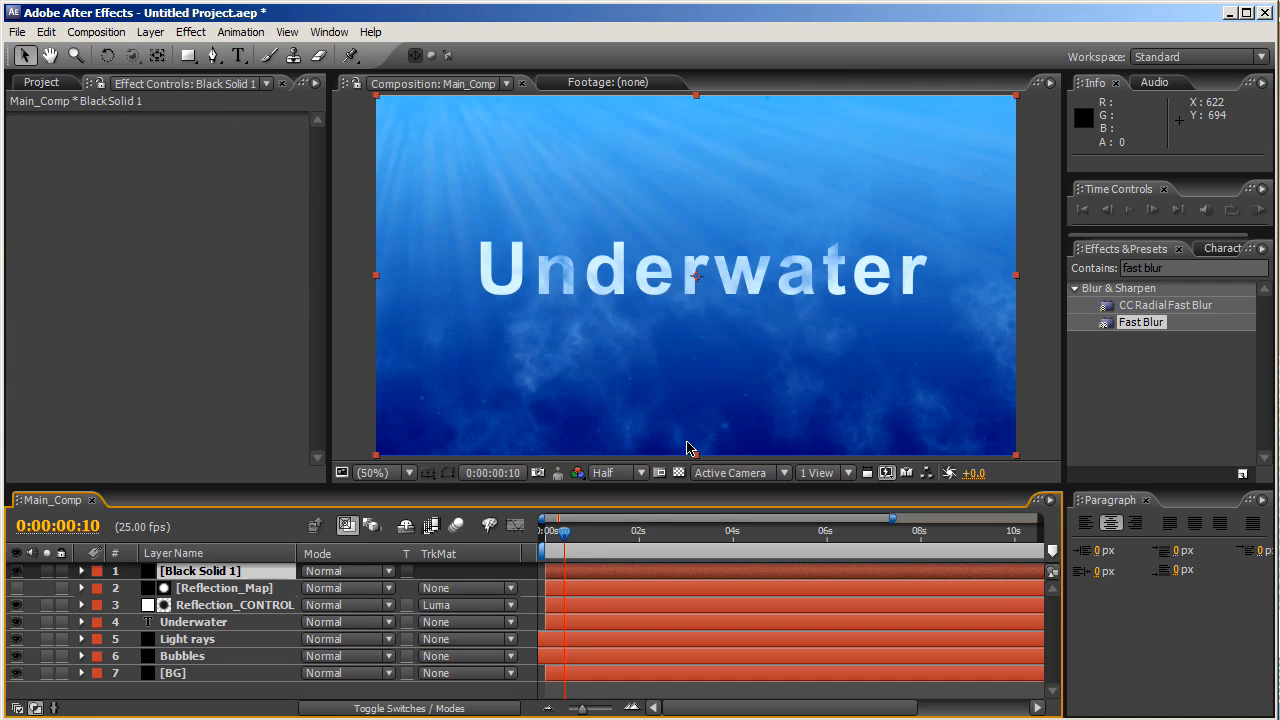
- Pre-compose Black Solid 1 as 'Displacement Map', moving all attributes into the new composition
left_click(150, 32)
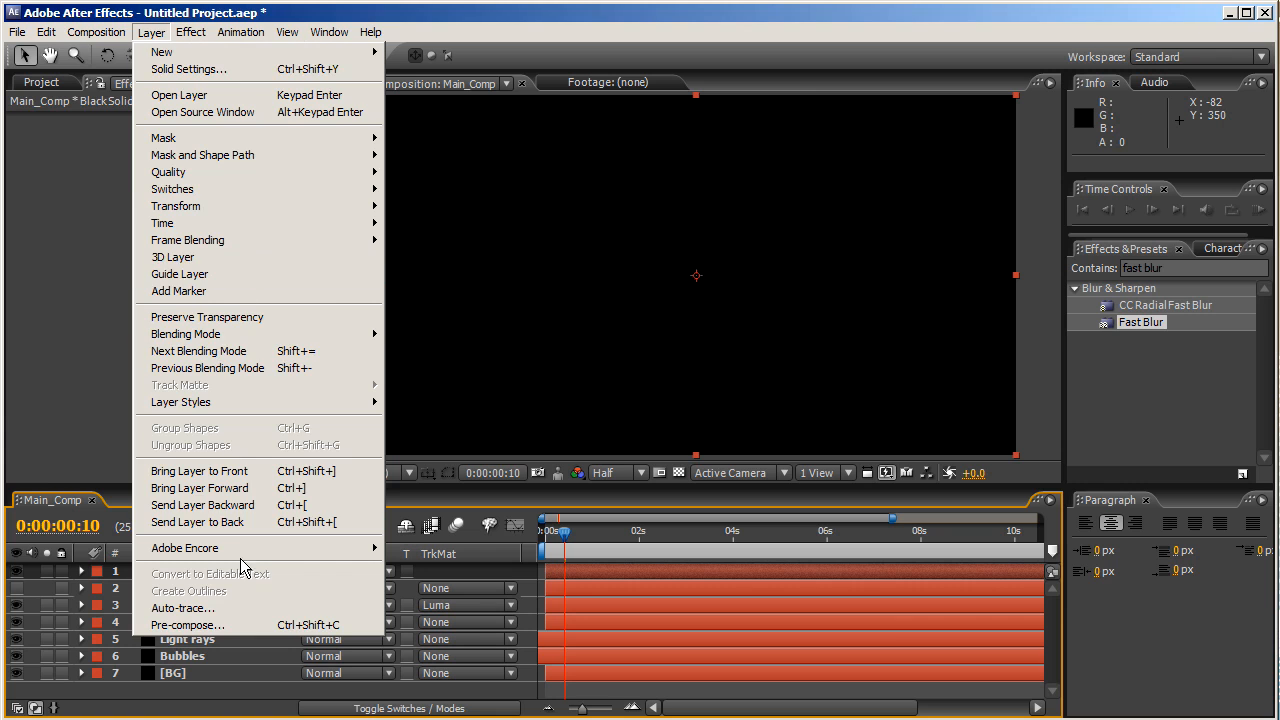
left_click(188, 625)
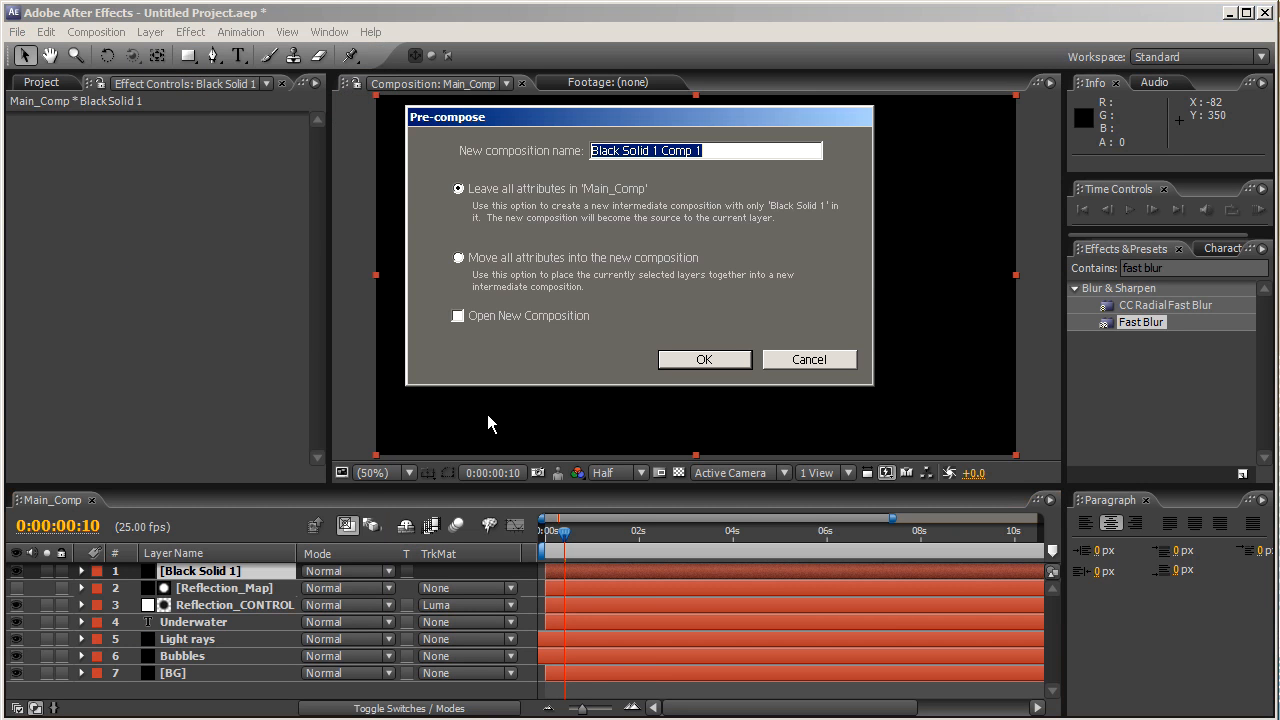
type("Disc")
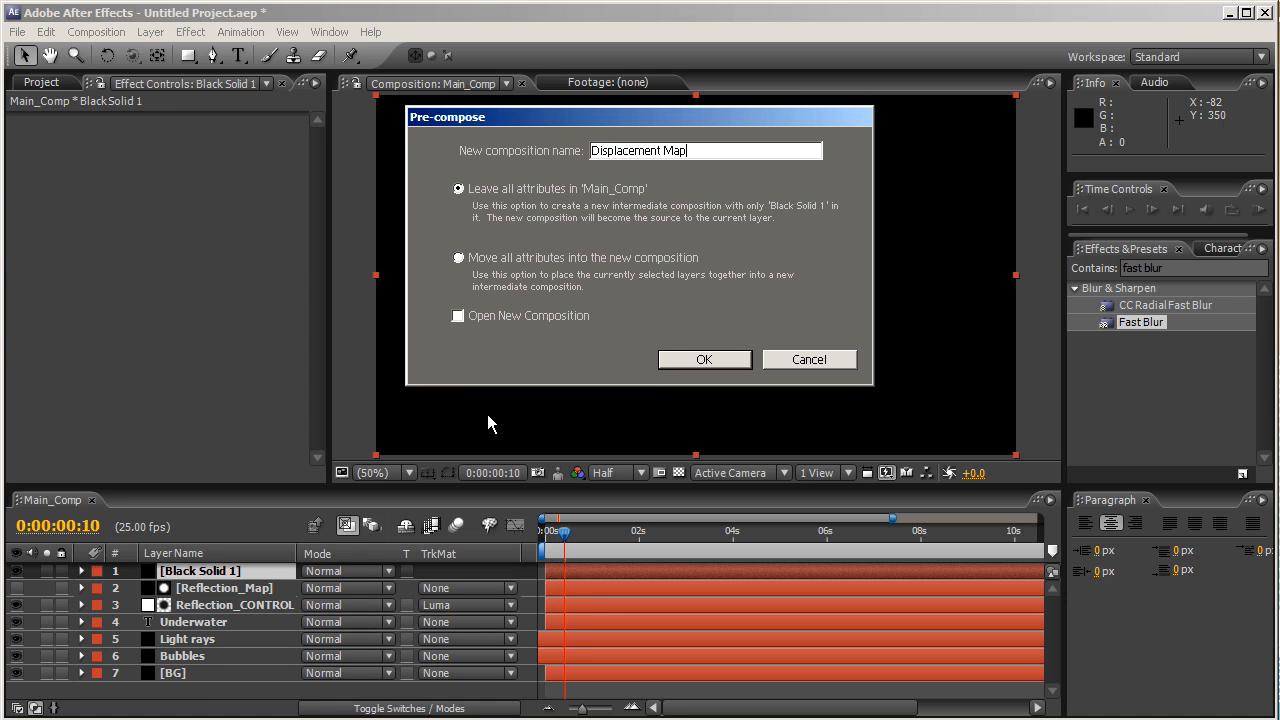
left_click(500, 259)
left_click(684, 362)
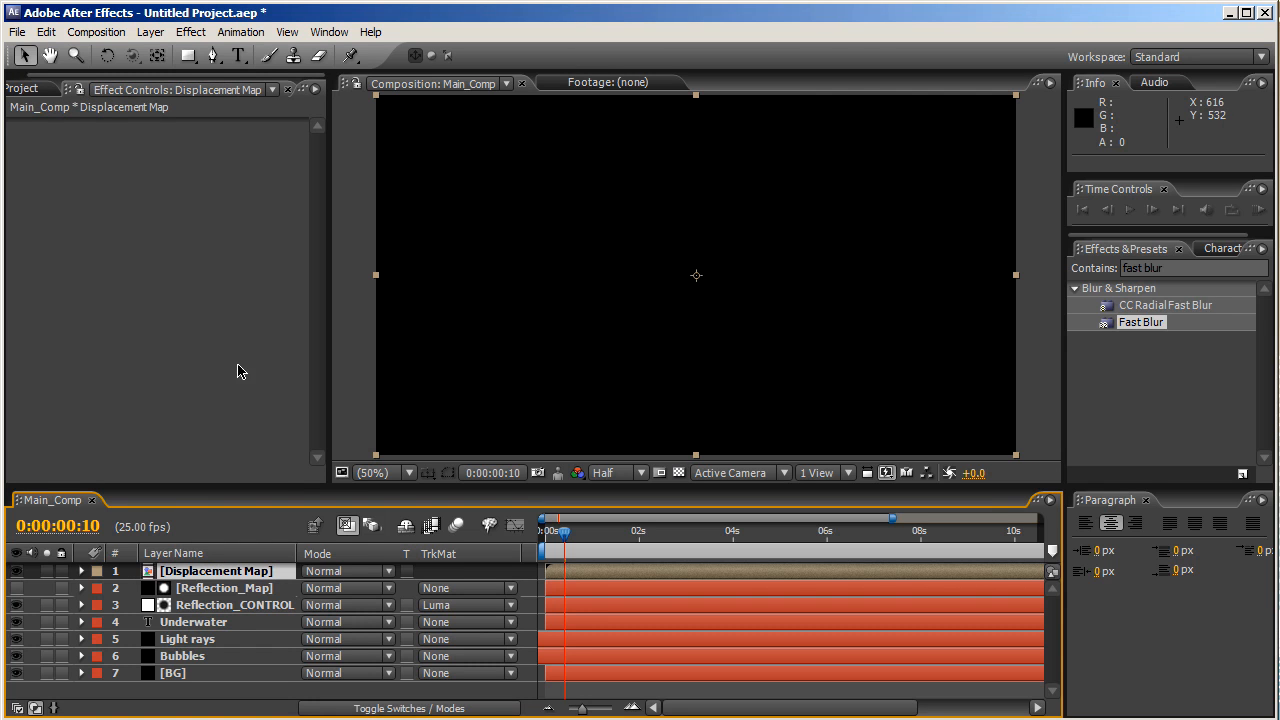
- Open the Displacement Map comp and apply CC Particle World to Black Solid 1
double_click(190, 574)
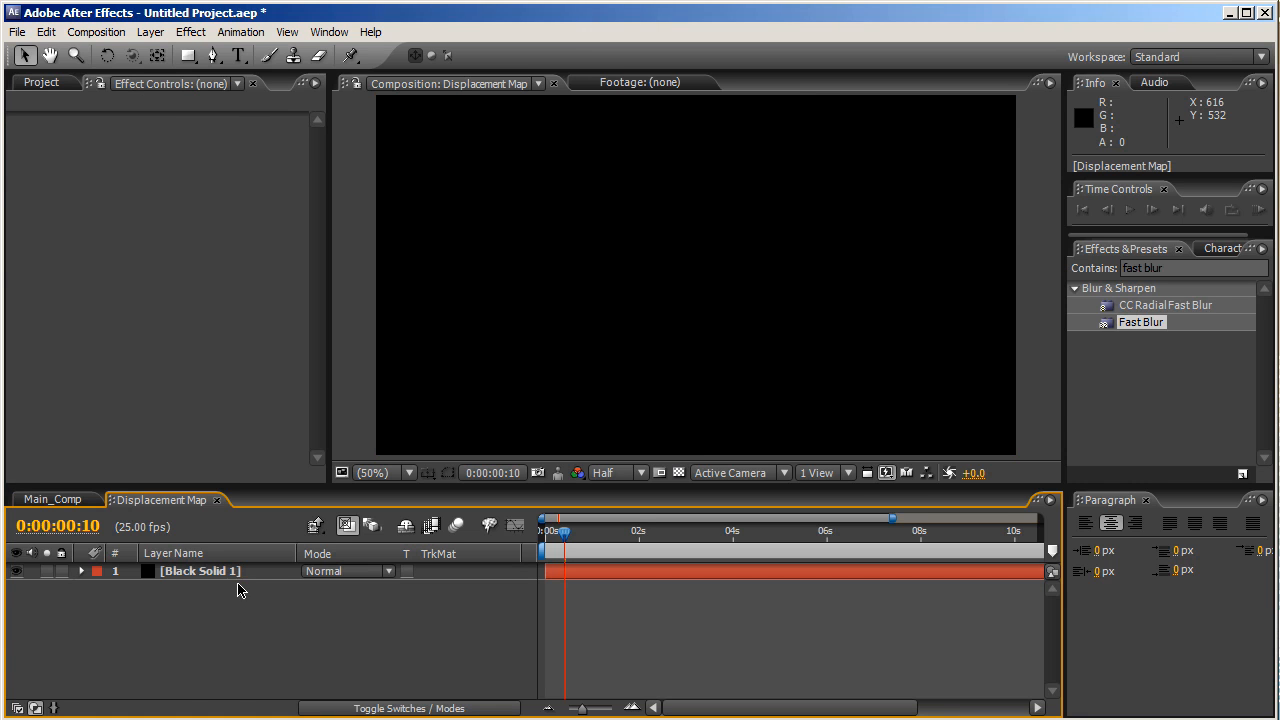
left_click(234, 571)
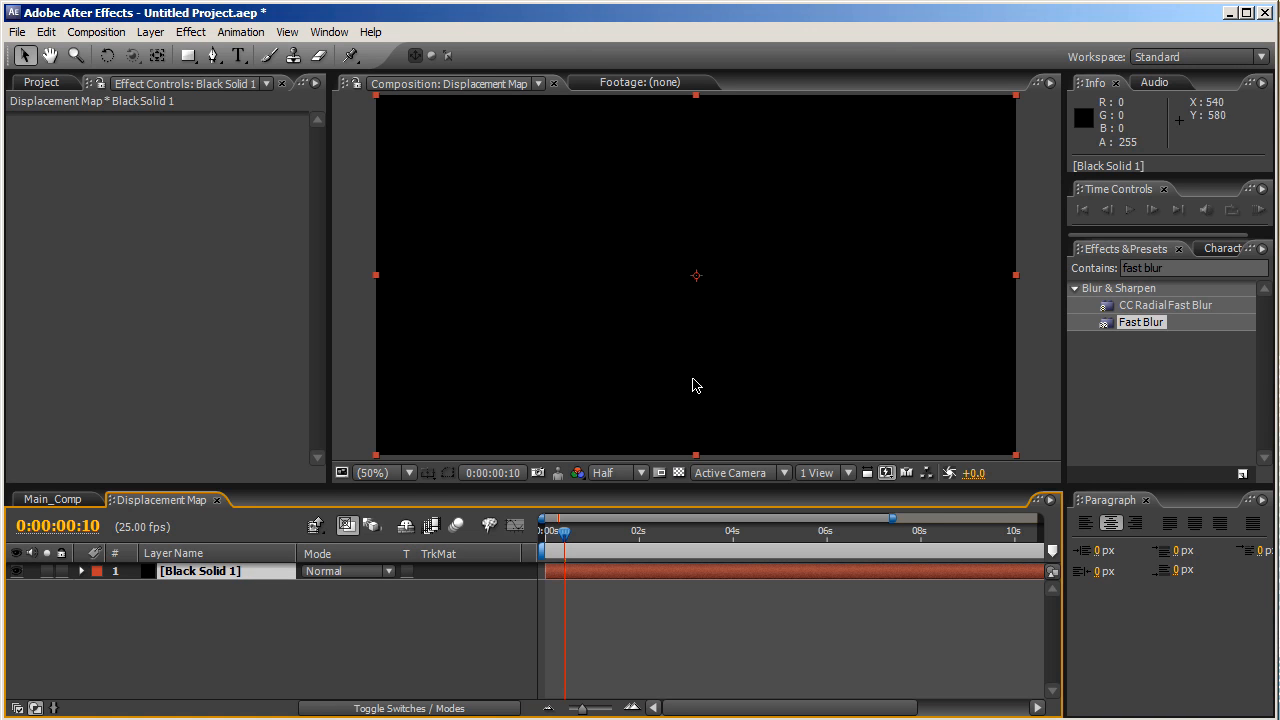
left_click(1158, 268)
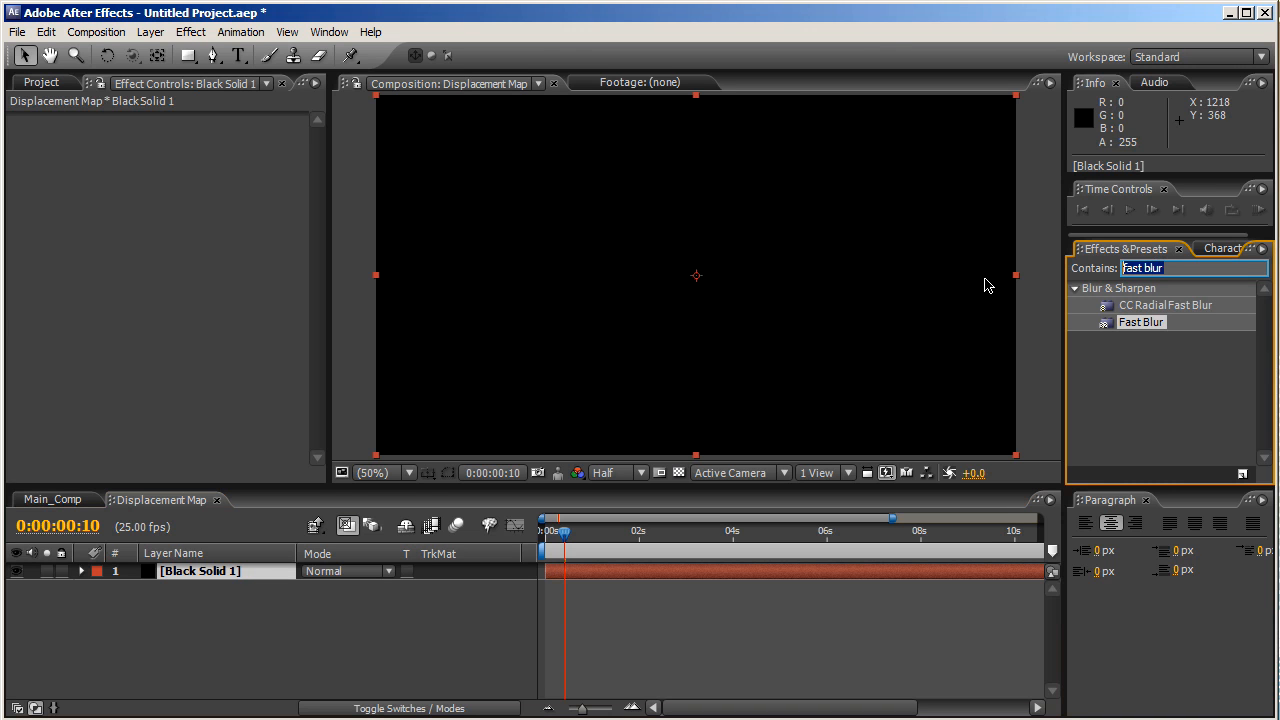
type("cc partic")
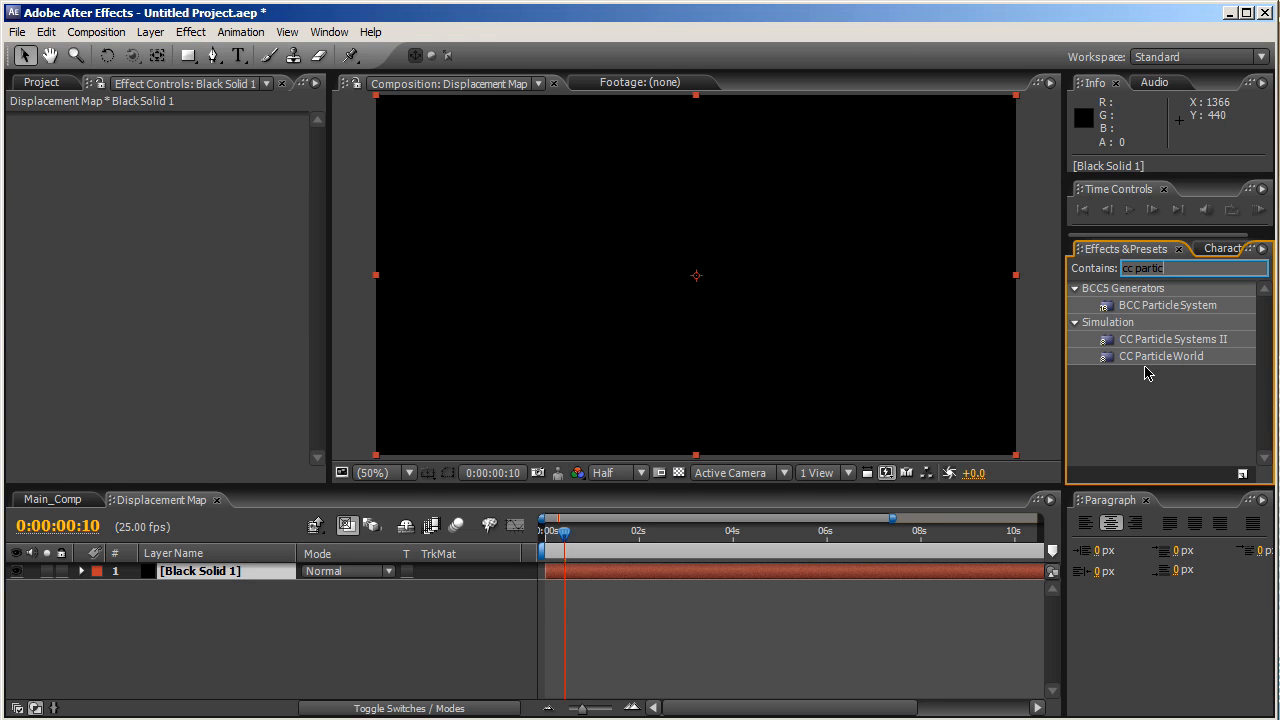
left_click_drag(1150, 357, 784, 335)
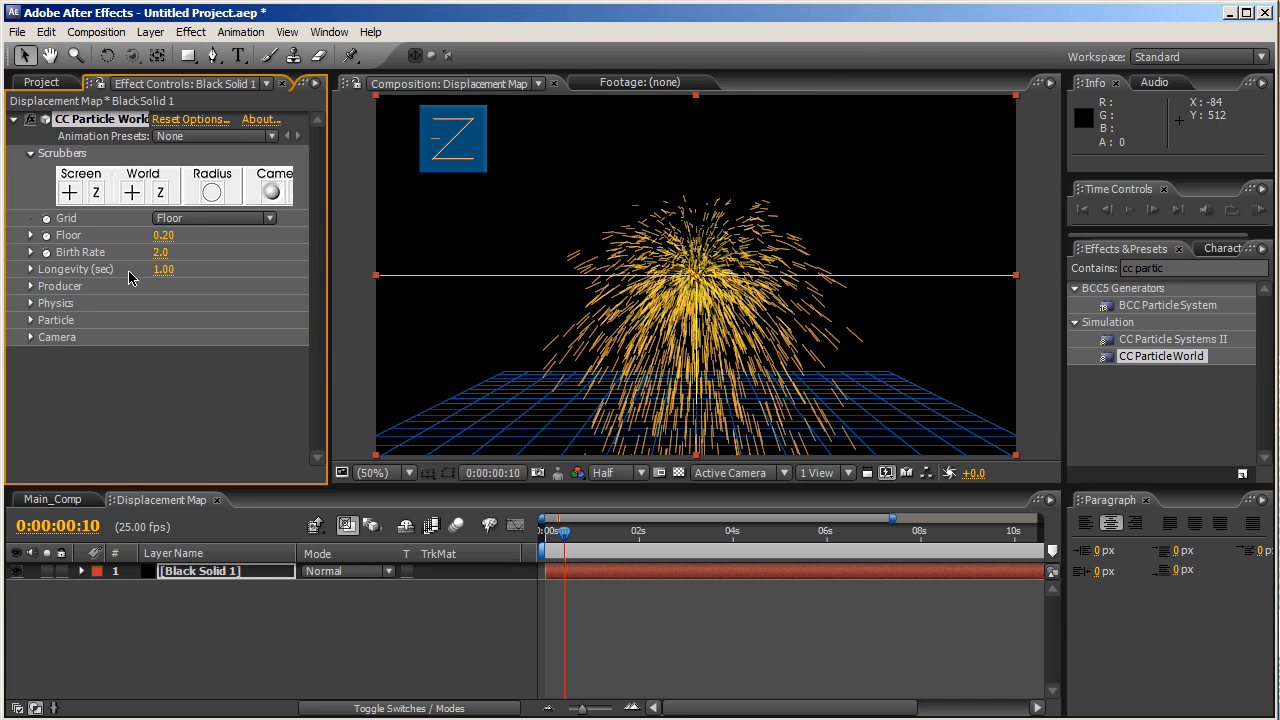
- Set the particle Birth Rate to 1.0 and Longevity to 19 seconds
left_click(160, 253)
type("1")
key("Return")
left_click(160, 270)
type("1")
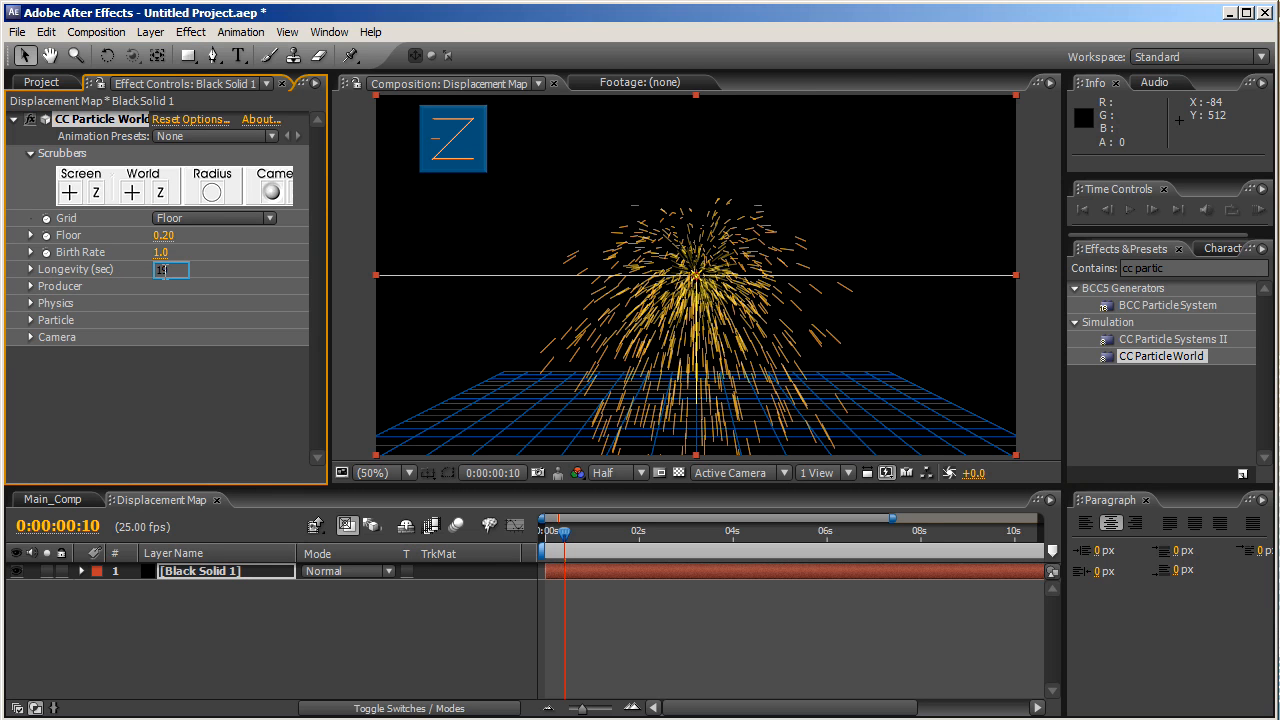
type("9")
key("Return")
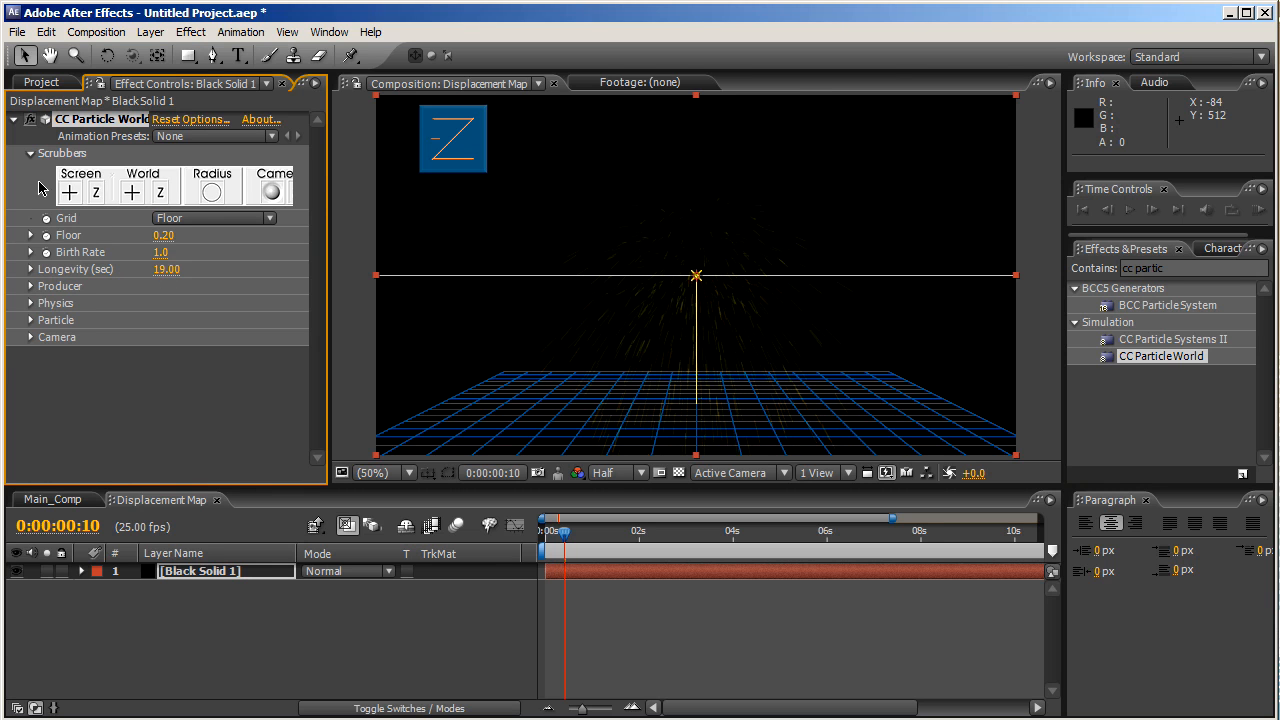
- Set Physics Velocity to 0.01 and Gravity to -0.010
left_click(31, 303)
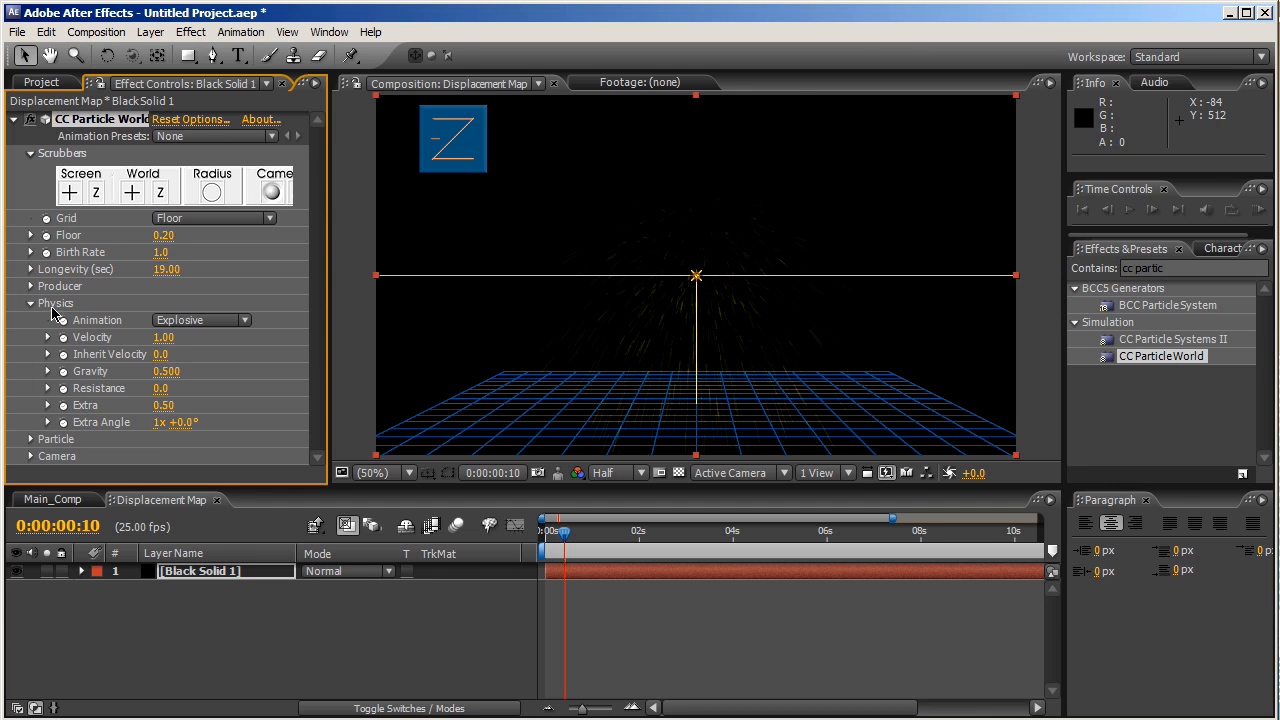
left_click(163, 338)
type(".01")
key("Return")
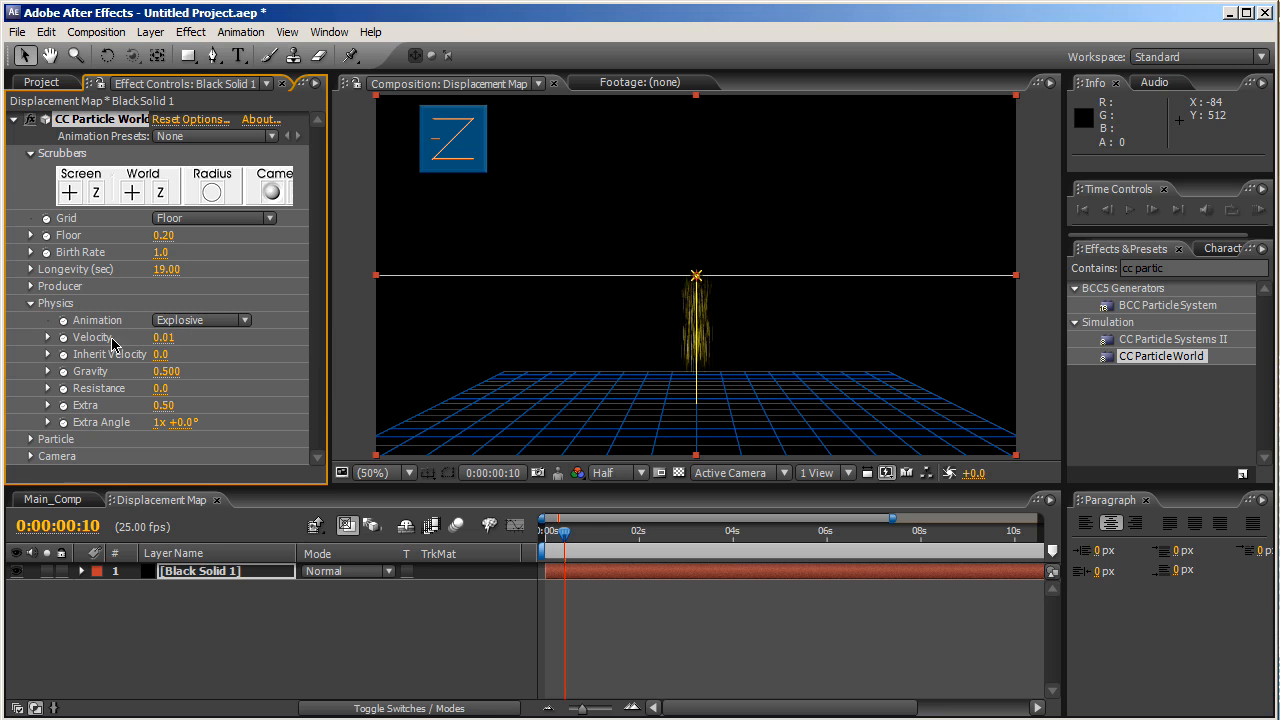
left_click(163, 371)
type("-")
key("Return")
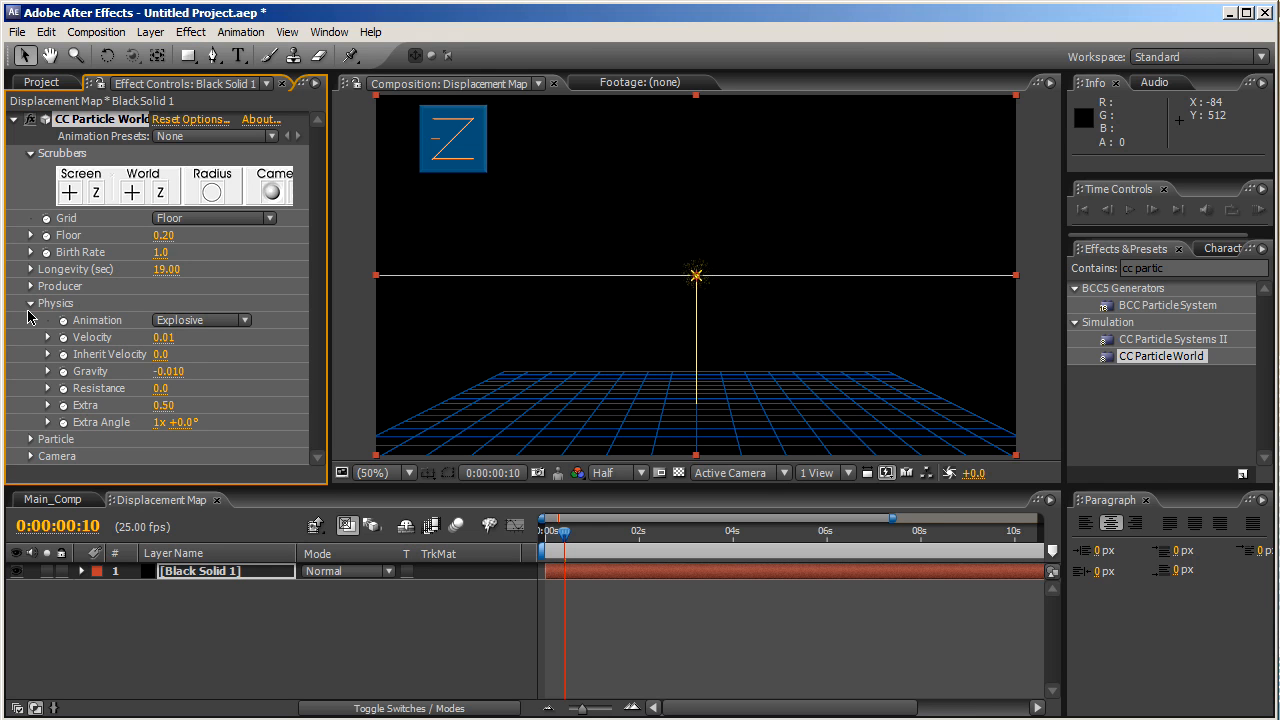
- Change the Particle Type to Faded Sphere
left_click(30, 303)
left_click(30, 320)
scroll(186, 375, "down", 3)
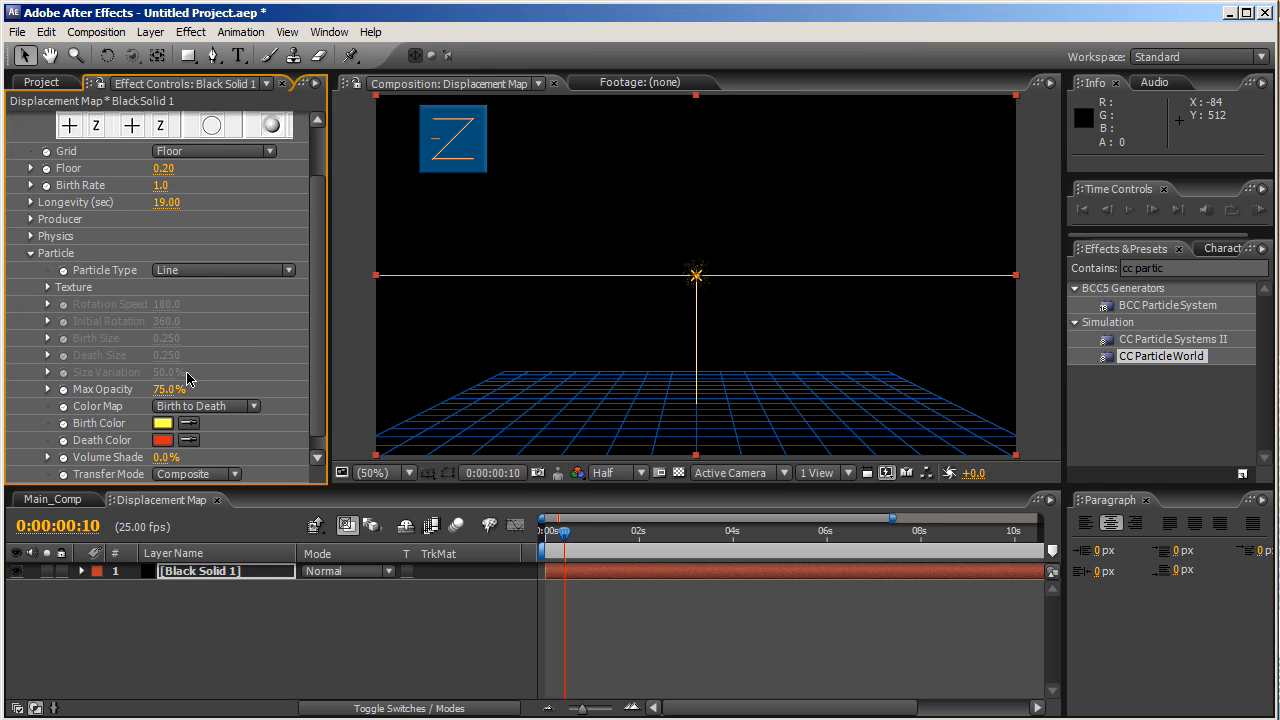
left_click(236, 272)
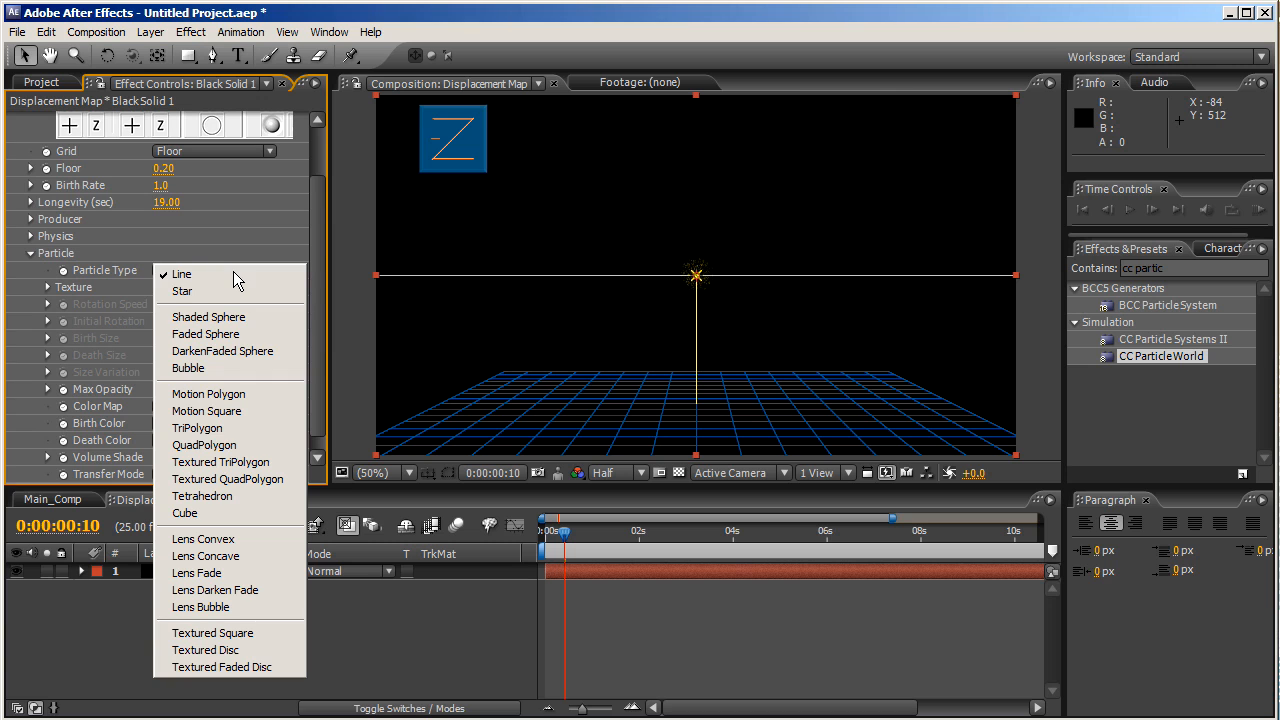
left_click(222, 340)
- Set Birth Size 1.8, Death Size 0.82 and Max Opacity 100%
left_click(164, 339)
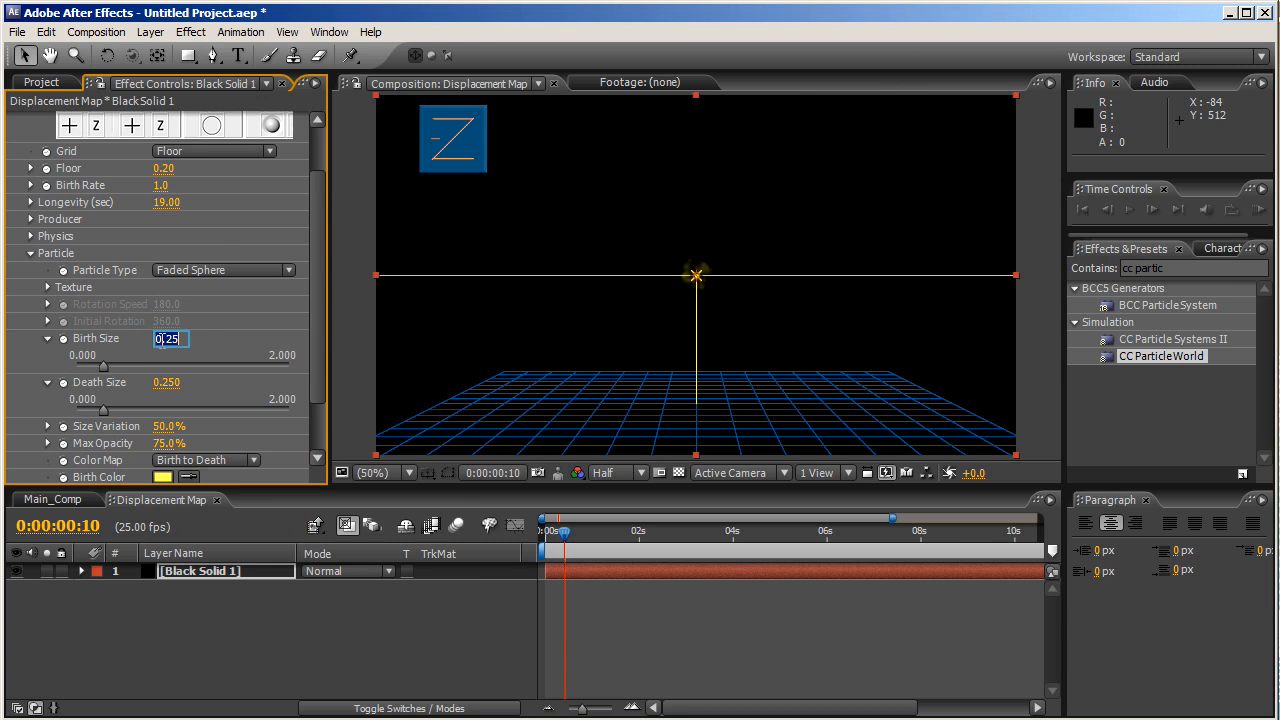
type("1.")
key("Return")
left_click(166, 382)
key("BackSpace")
type(".82")
key("Return")
left_click_drag(160, 450, 240, 444)
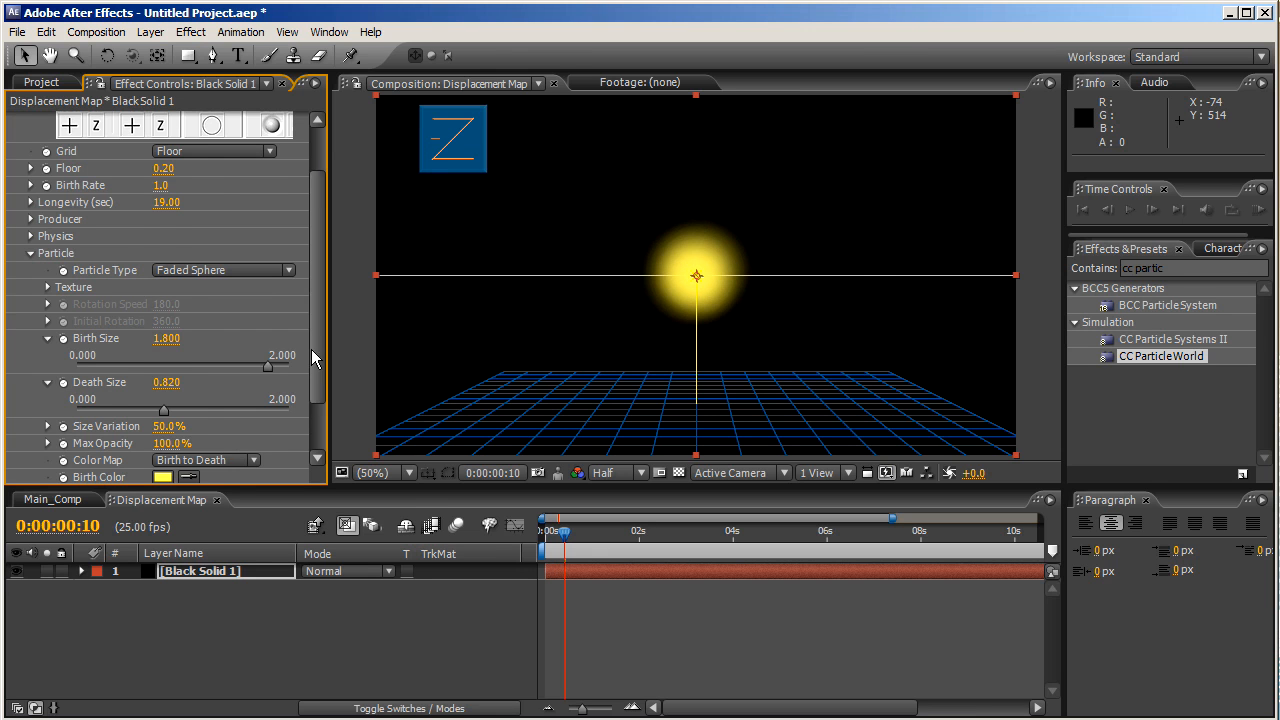
- Make Birth Color white and Death Color black, then preview at 0:00:04:06
scroll(310, 400, "down", 3)
left_click(163, 407)
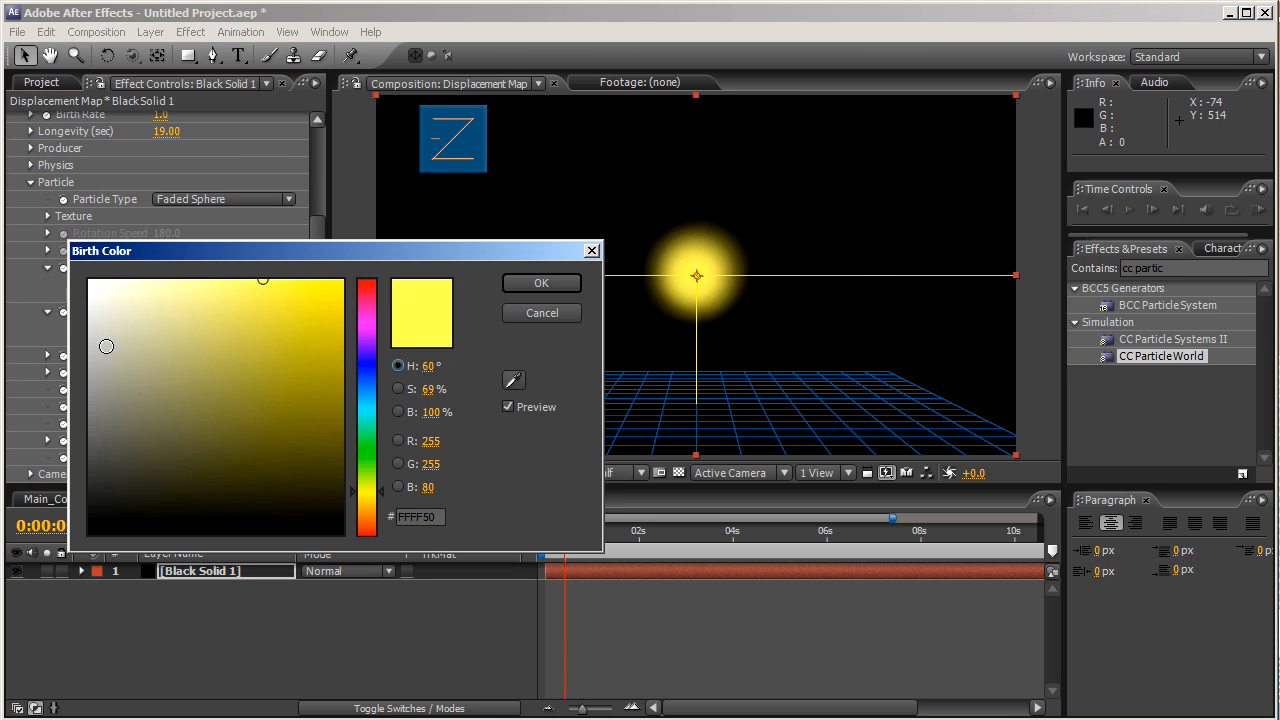
left_click_drag(106, 346, 65, 258)
left_click(565, 284)
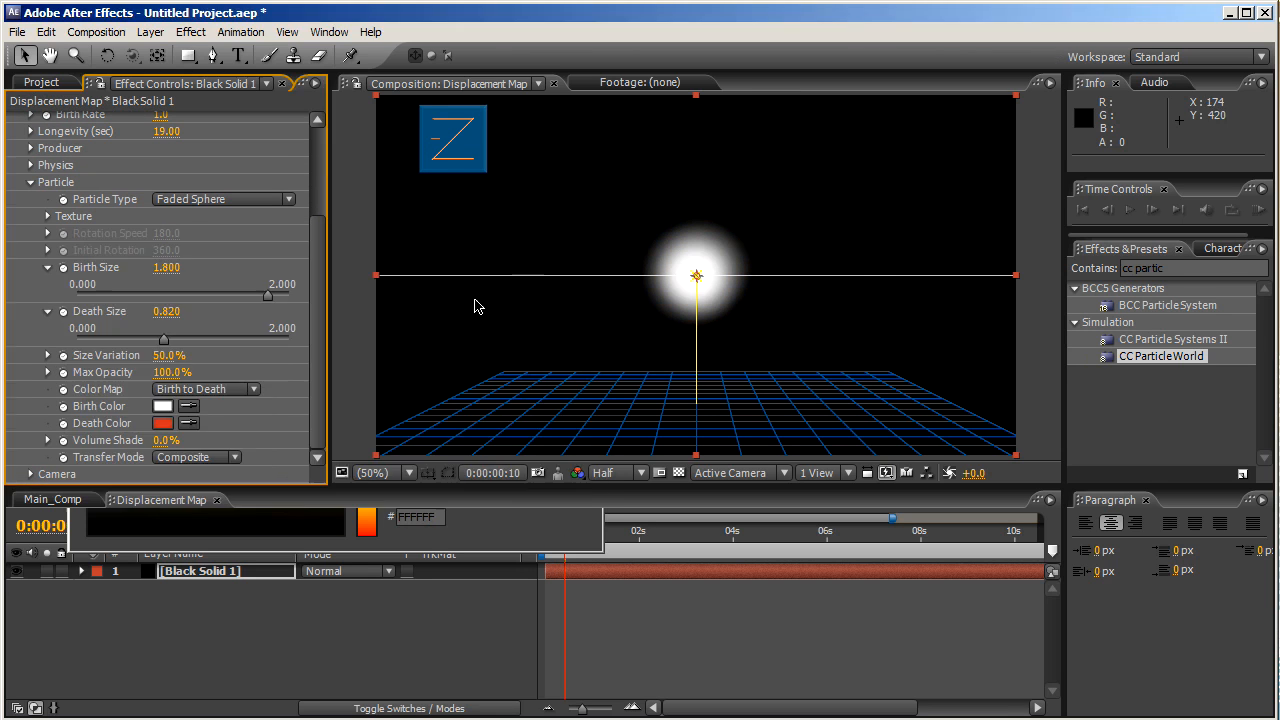
left_click(163, 424)
left_click_drag(189, 421, 18, 590)
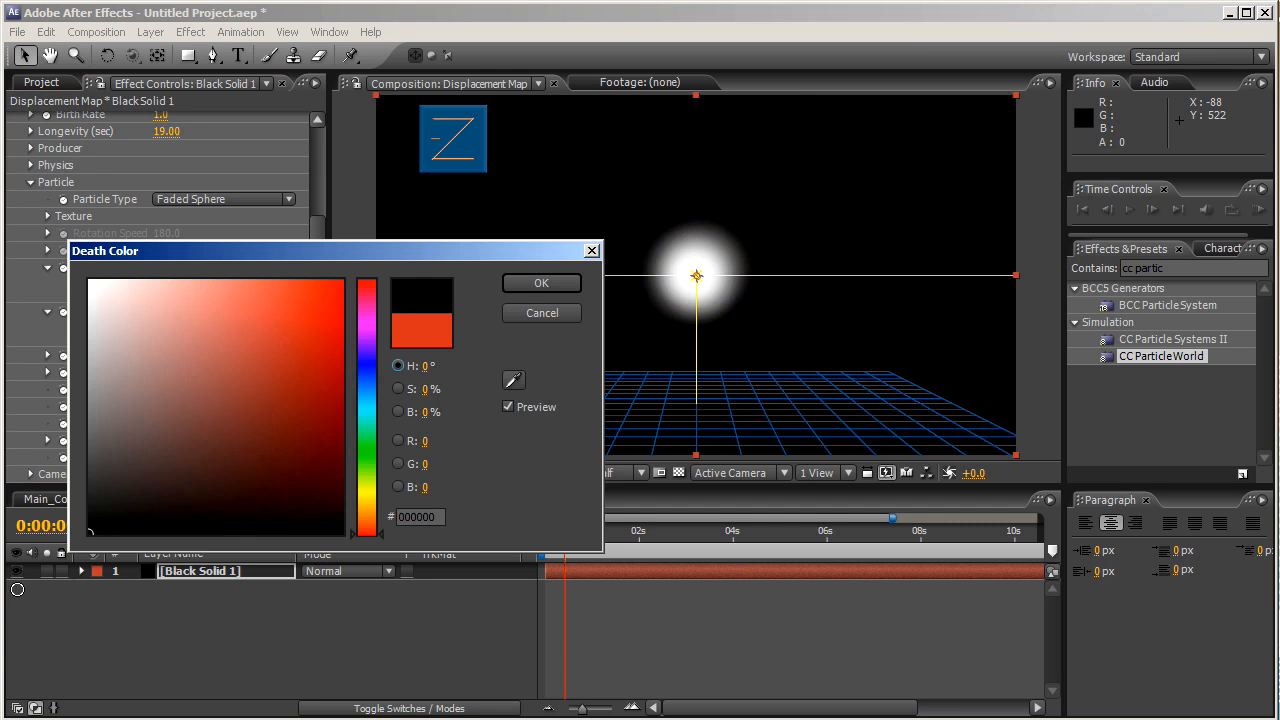
left_click(529, 285)
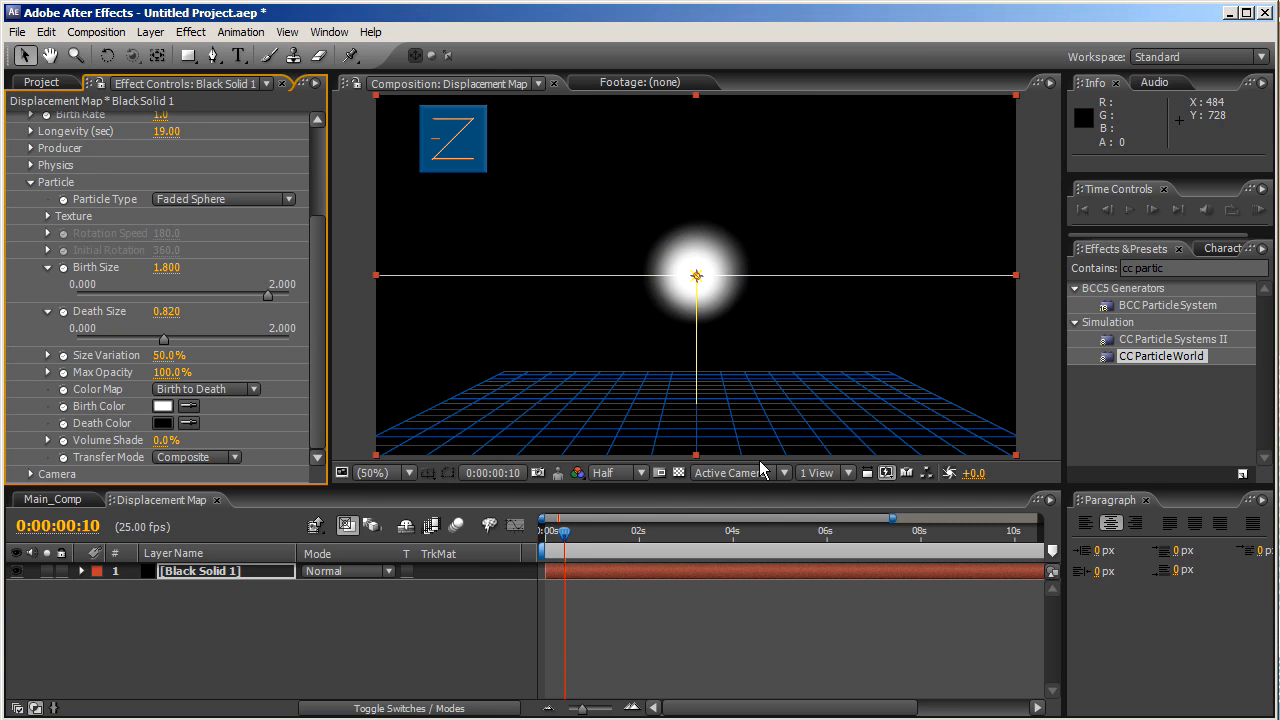
left_click(668, 537)
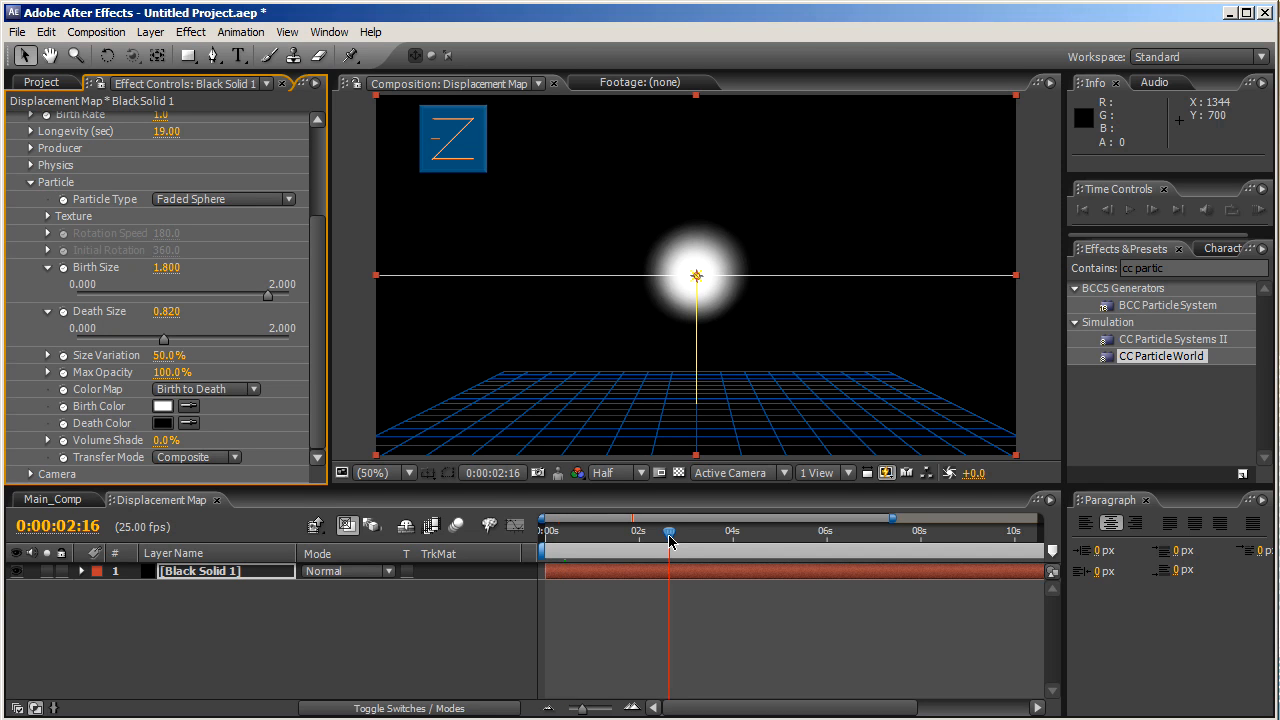
left_click_drag(669, 541, 743, 537)
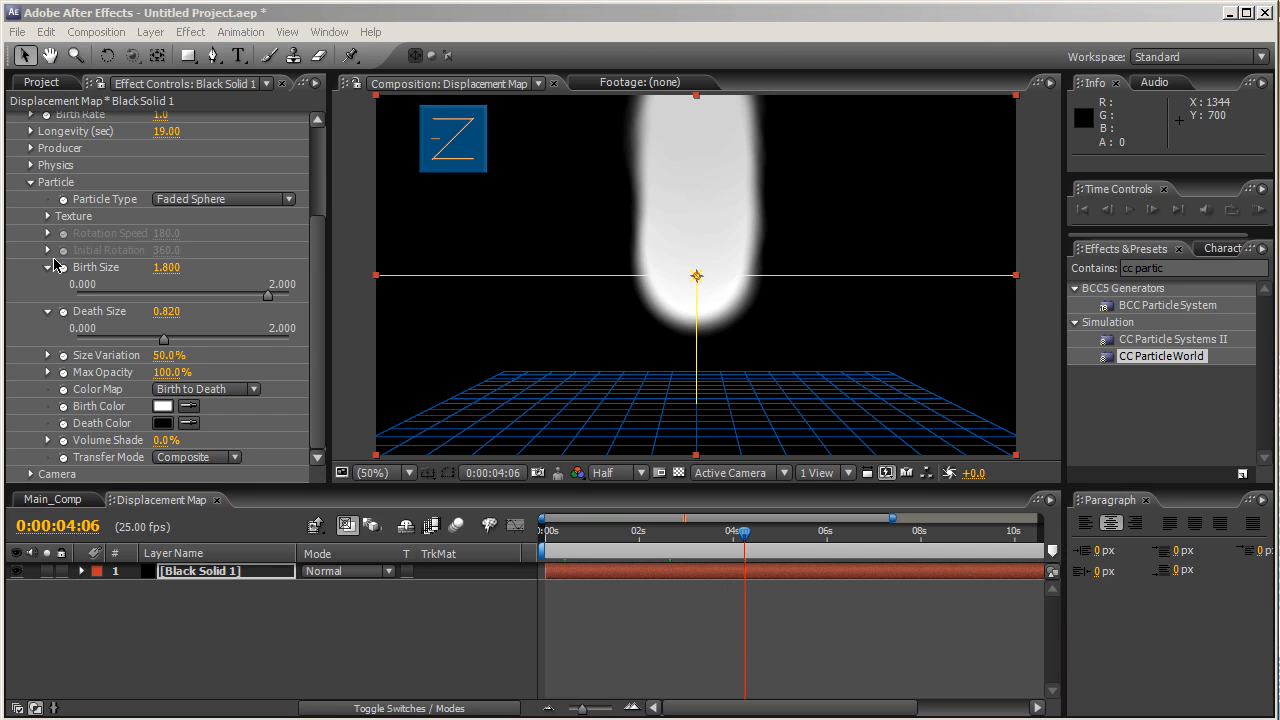
- Lower the Producer emitter to Position Y 0.50
left_click(31, 184)
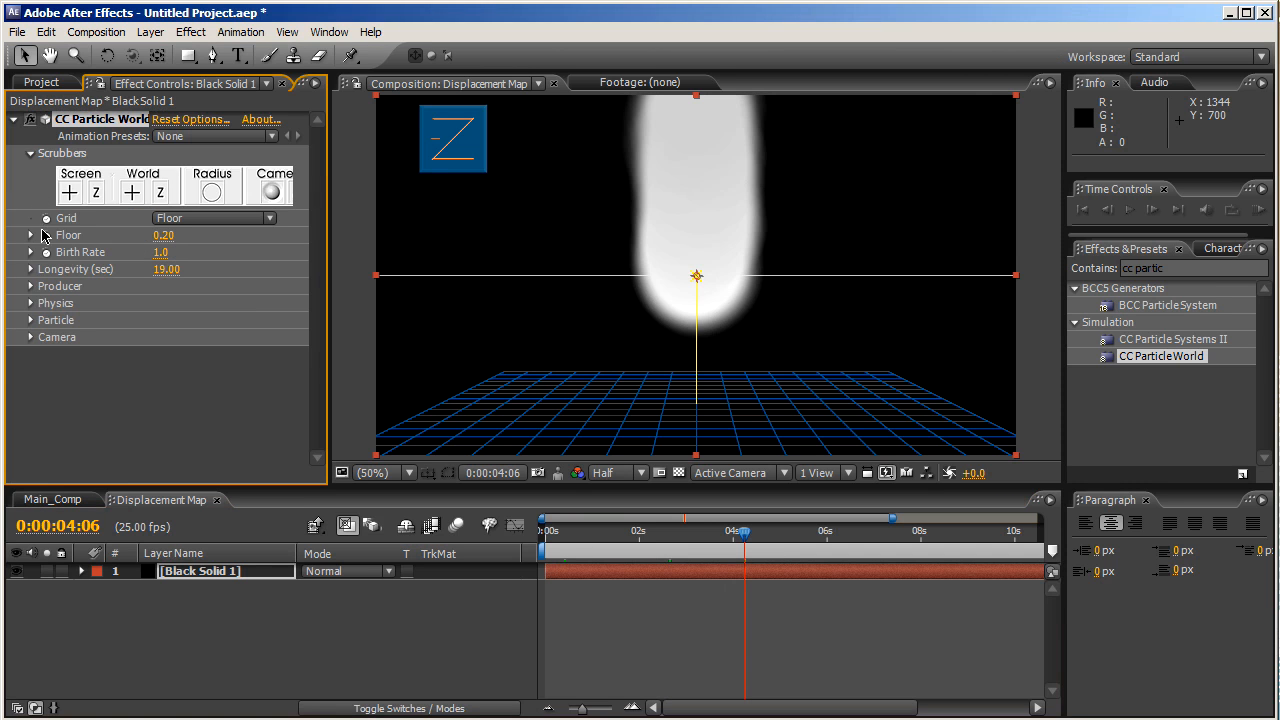
left_click(31, 287)
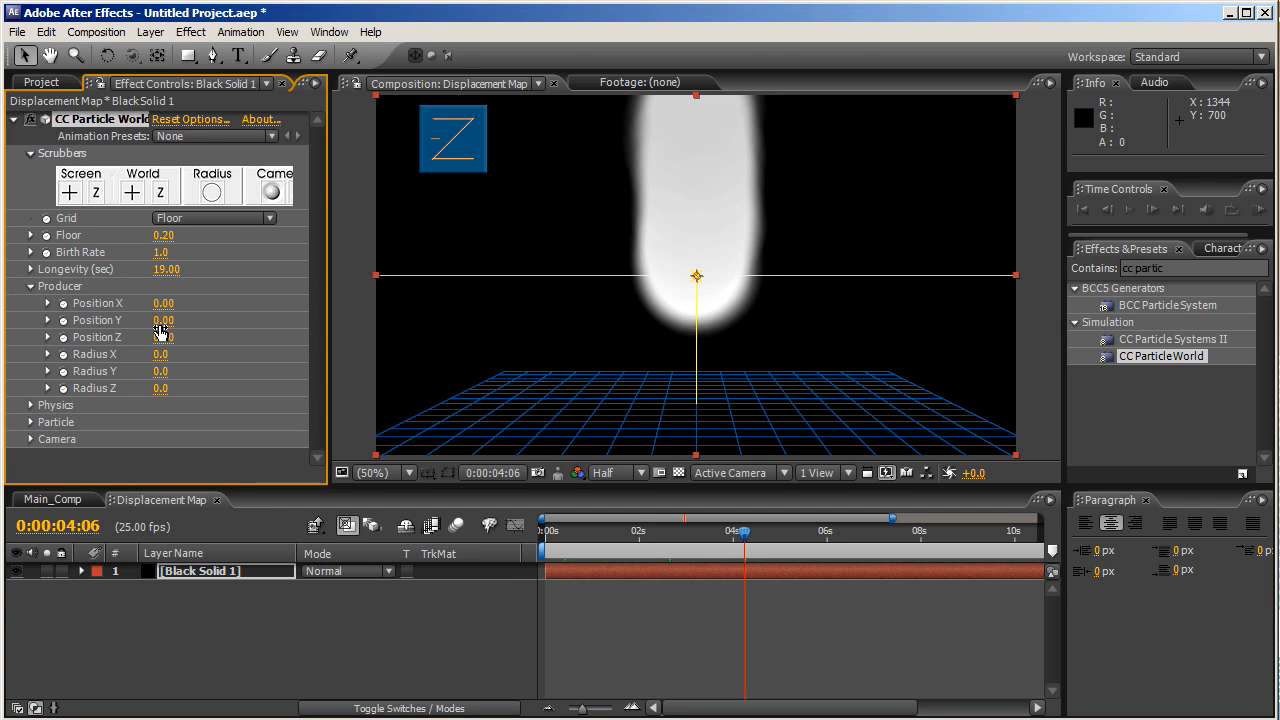
left_click_drag(141, 319, 227, 318)
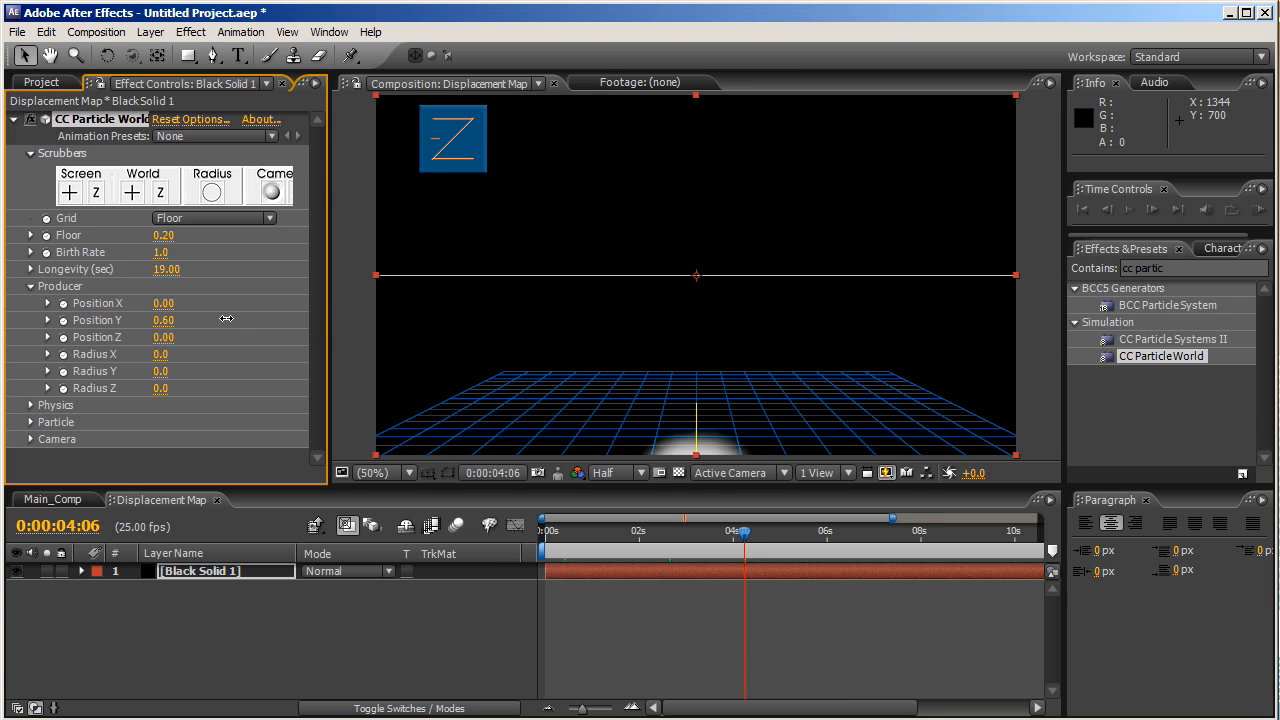
left_click_drag(227, 318, 218, 321)
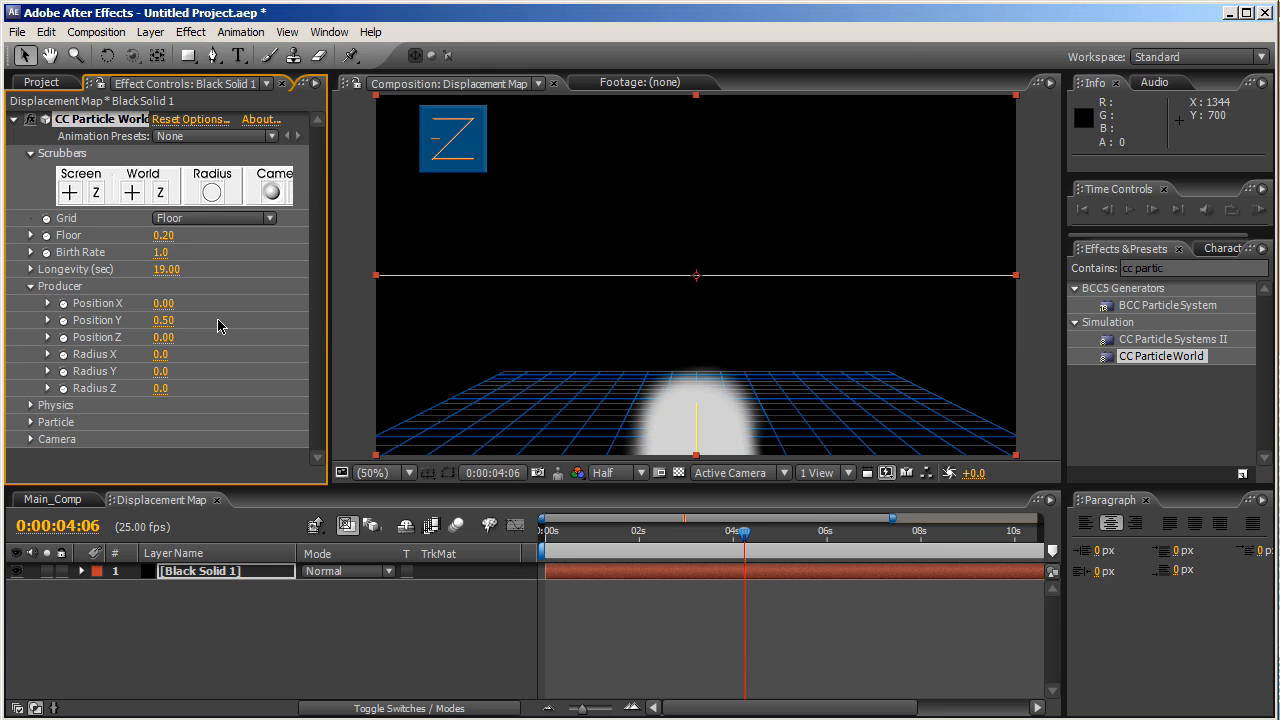
- Set the emitter Radius X 1.6, Radius Y 0.4 and Radius Z 1.3
left_click(160, 354)
type("1.6")
key("Return")
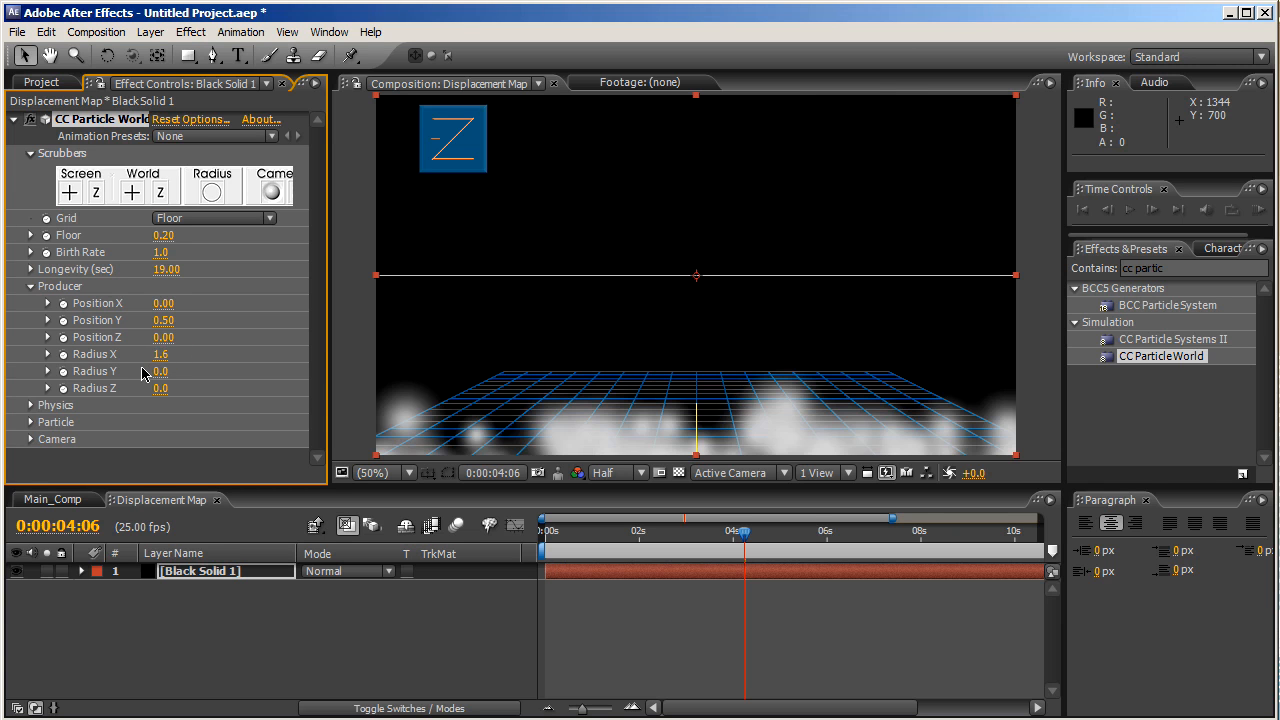
left_click(159, 372)
type(".4")
key("Return")
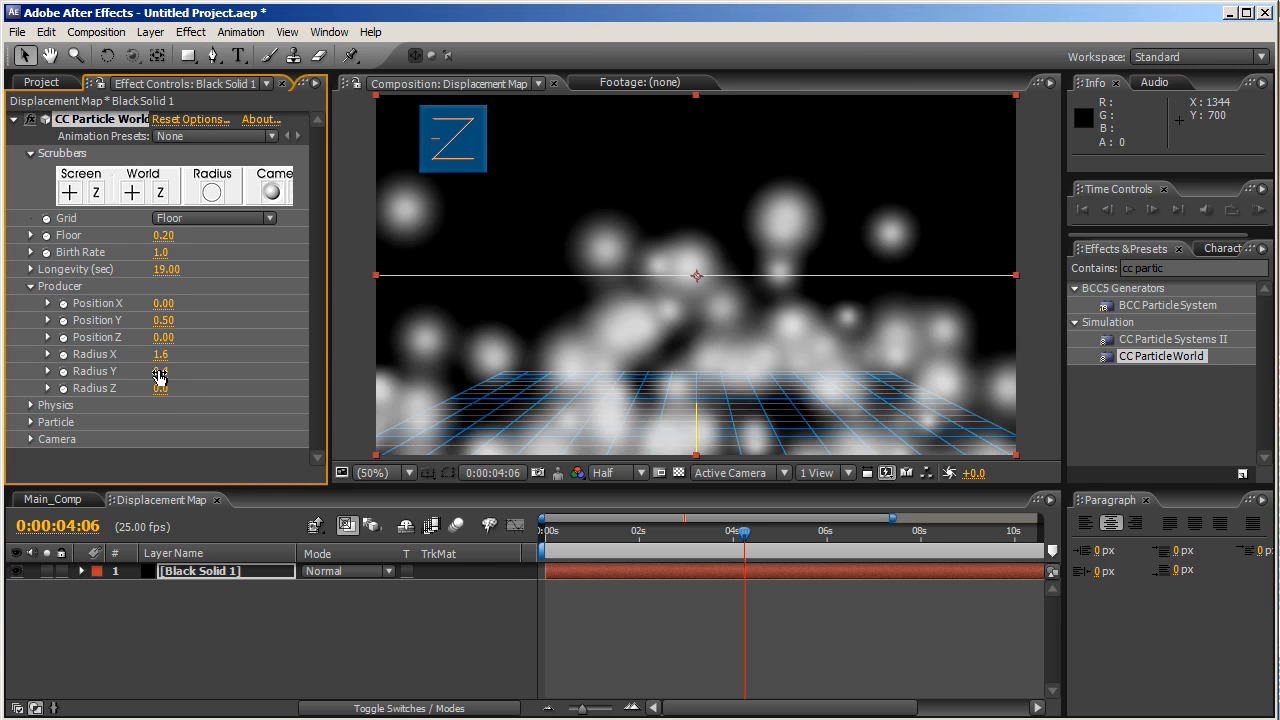
left_click(159, 389)
type("1.3")
key("Return")
left_click(228, 222)
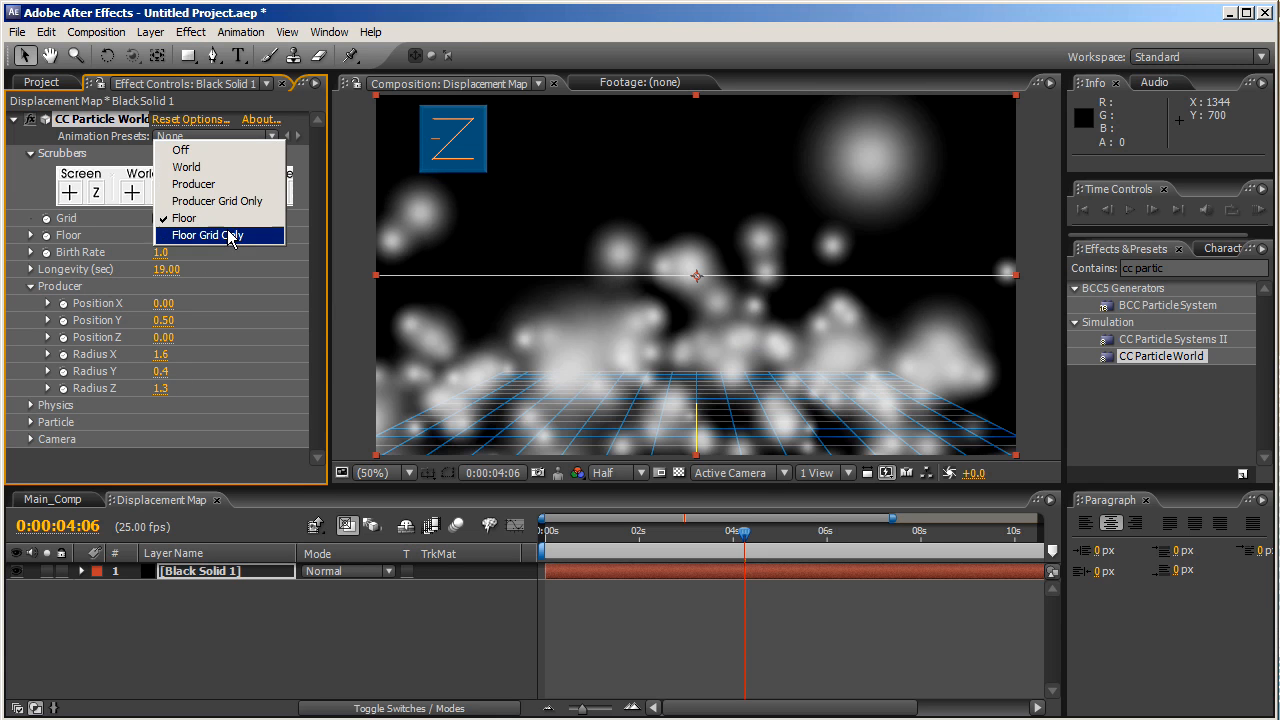
- Turn off the floor grid and trim Black Solid 1's out point to 0:00:12:00
left_click(181, 150)
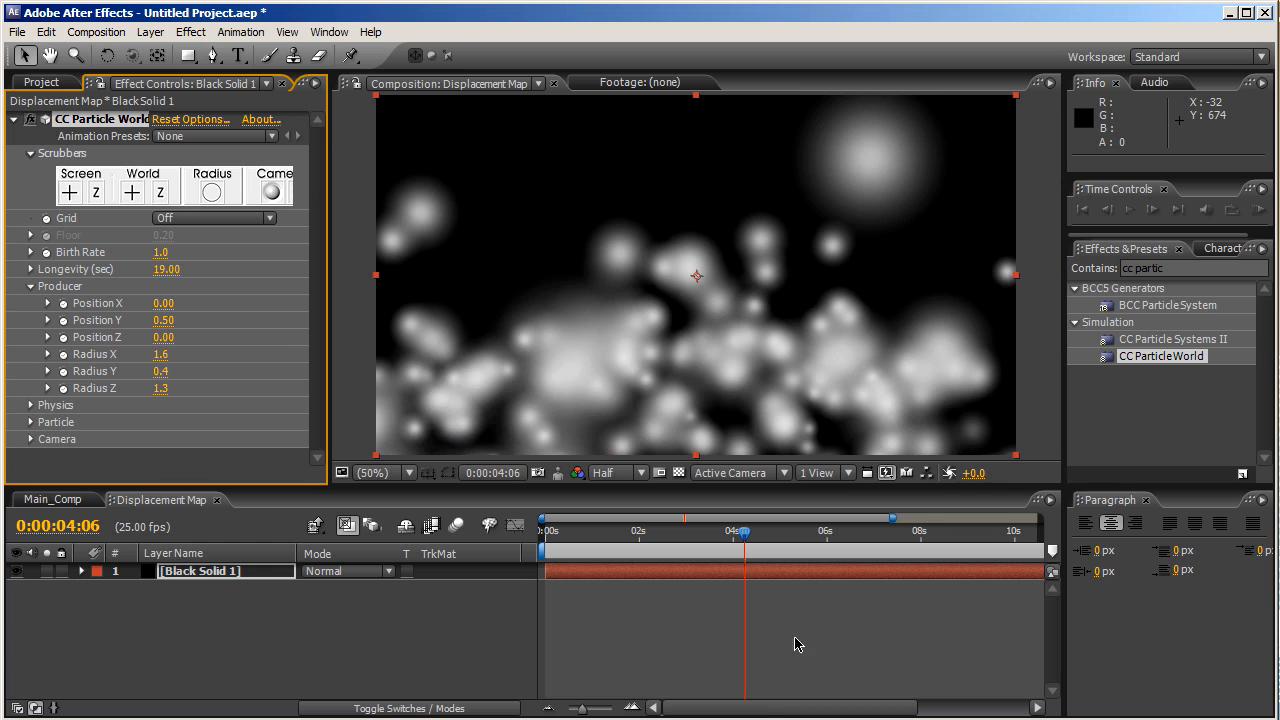
left_click_drag(759, 707, 928, 703)
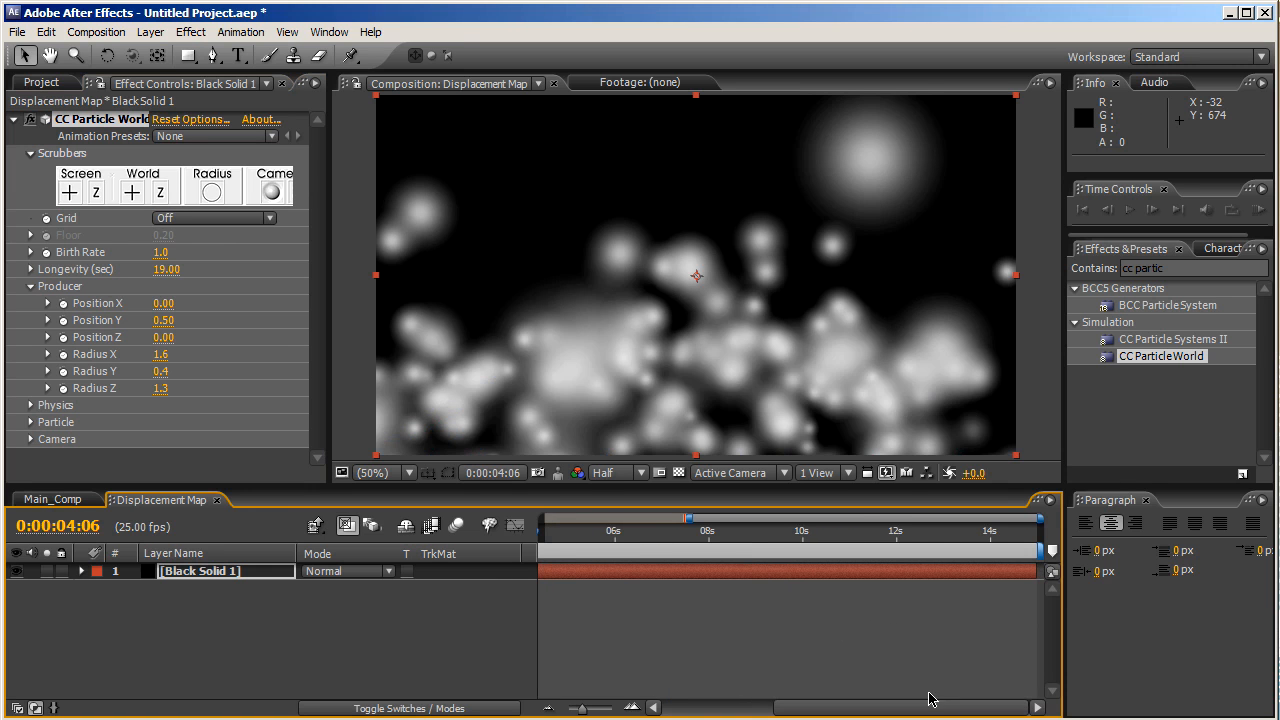
left_click(901, 537)
left_click_drag(901, 537, 896, 537)
left_click(1007, 578)
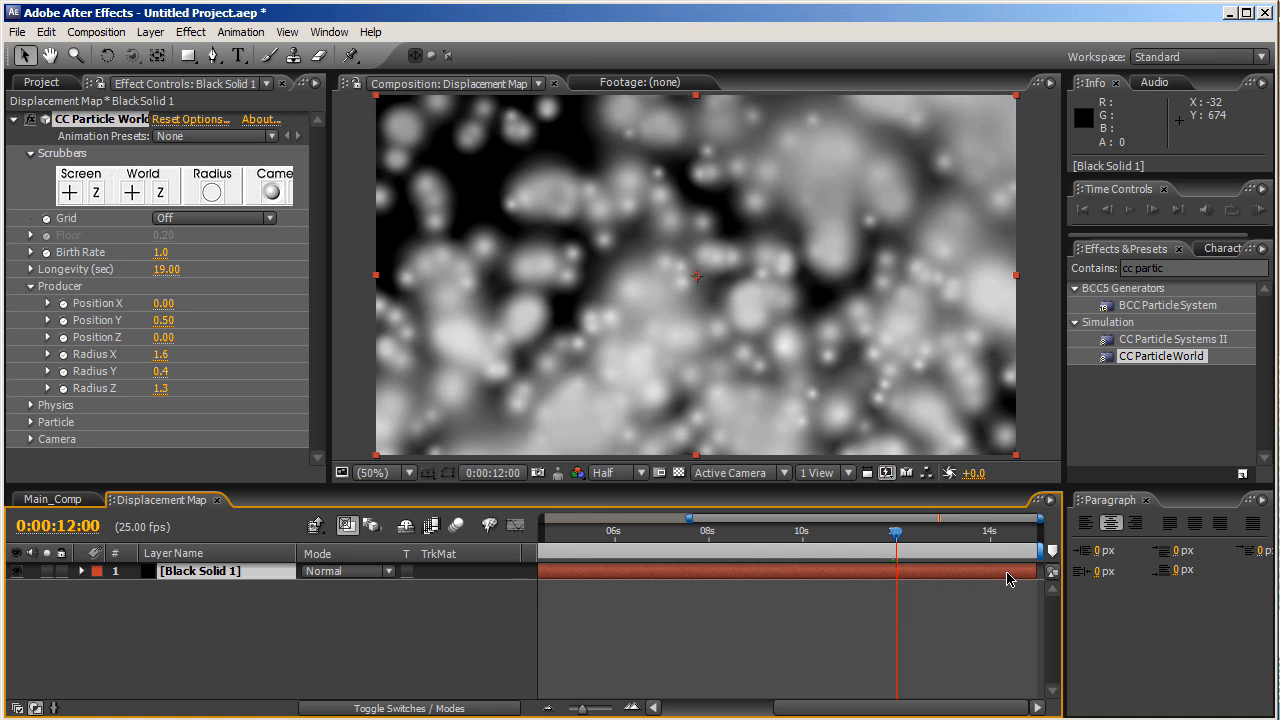
left_click_drag(1007, 578, 870, 572)
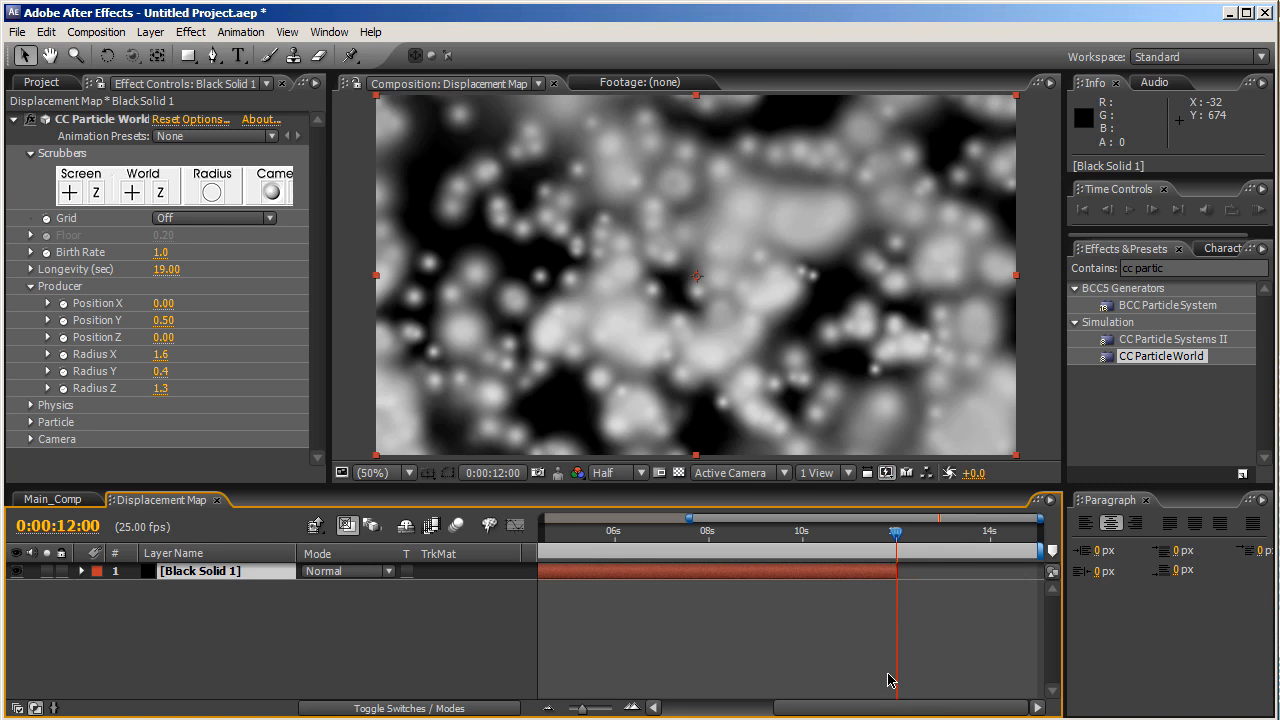
left_click_drag(886, 708, 657, 710)
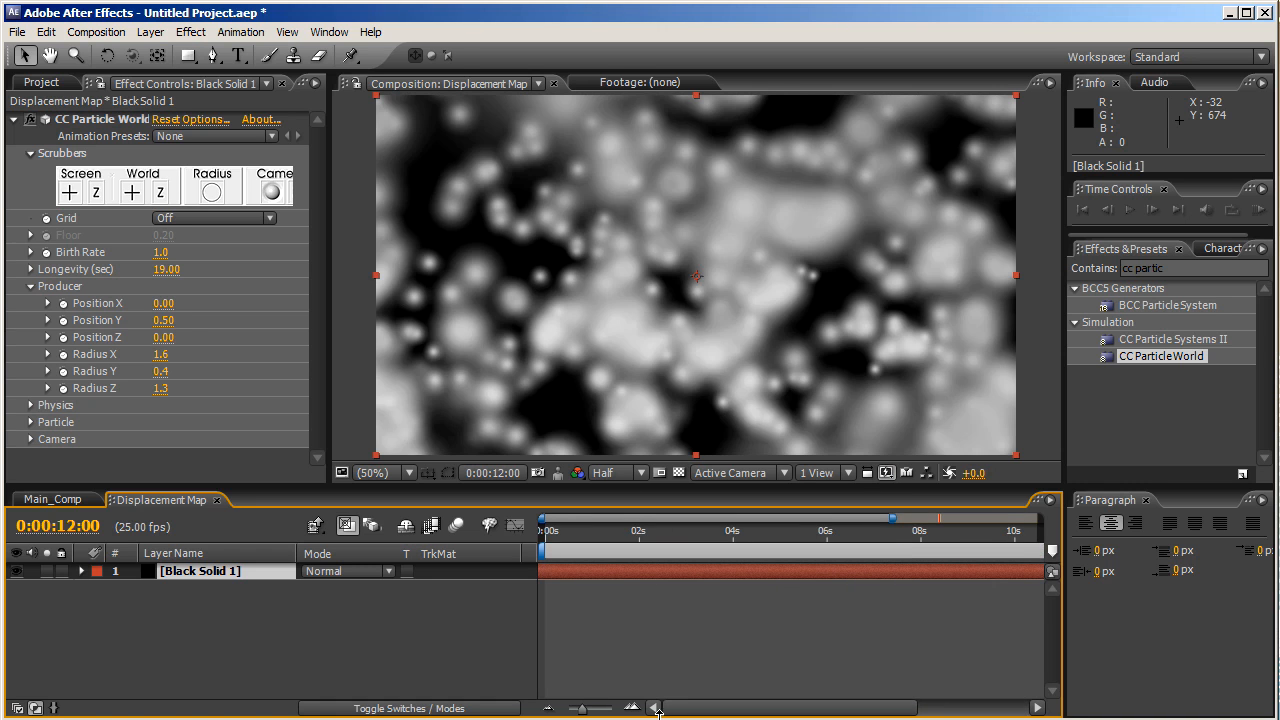
key("Home")
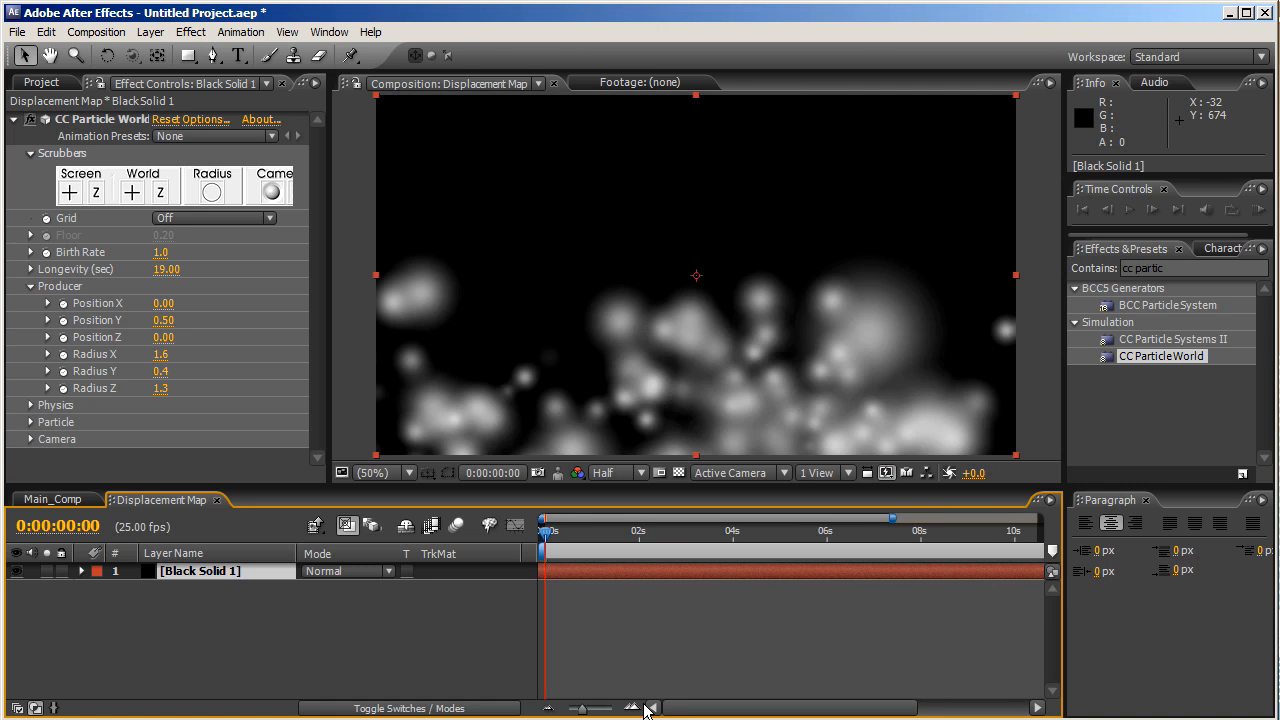
left_click(405, 642)
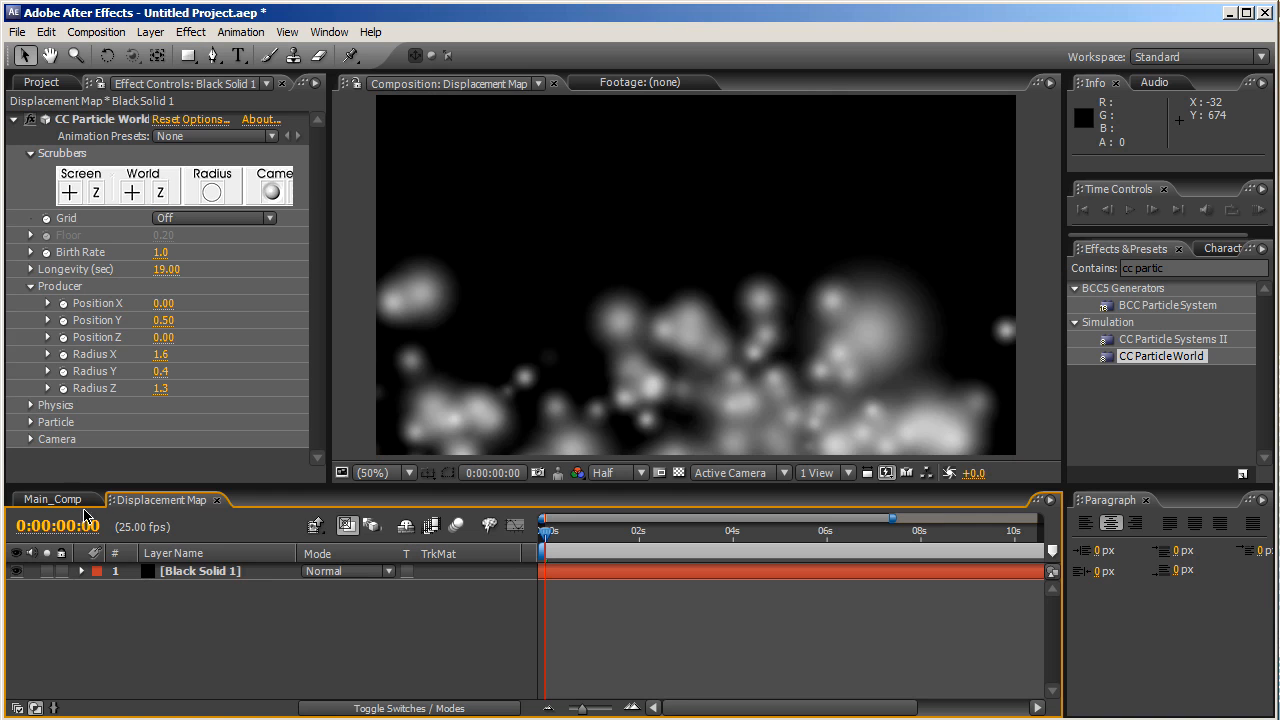
- In Main_Comp, drag the [Displacement Map] layer beneath [BG] to the bottom of the stack
left_click(50, 499)
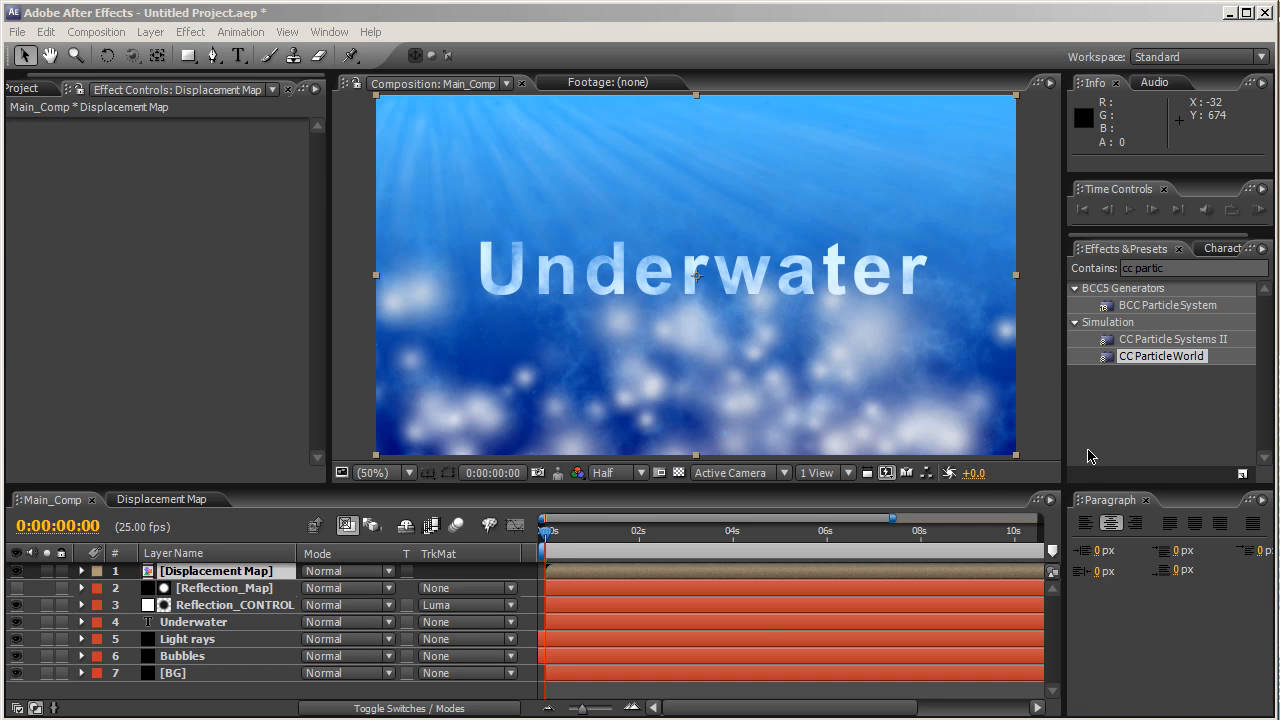
left_click(188, 634)
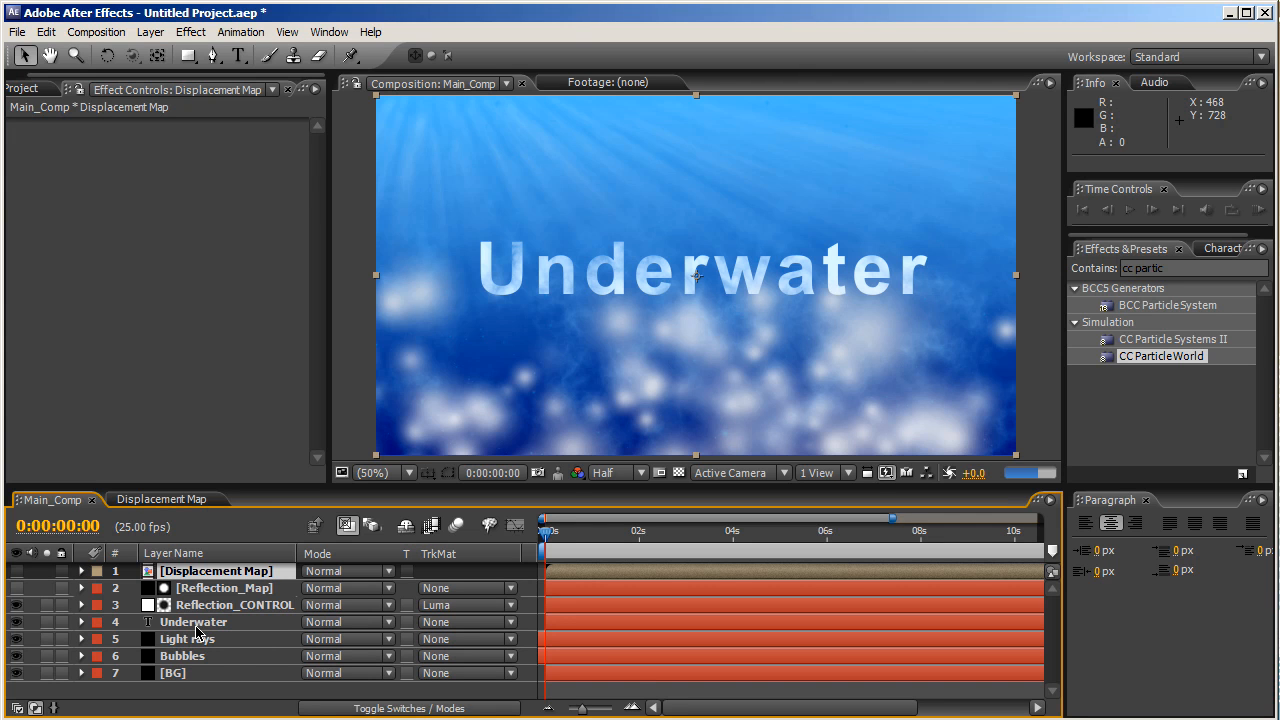
left_click_drag(216, 571, 214, 694)
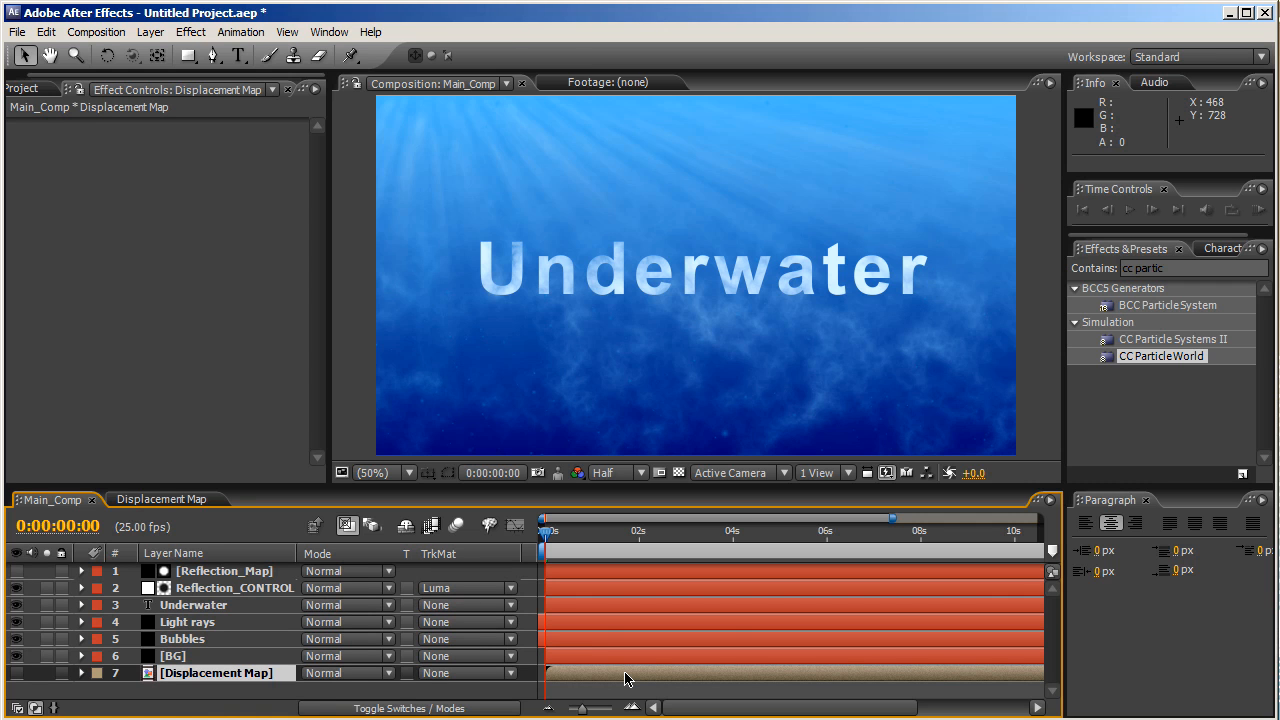
left_click(258, 578)
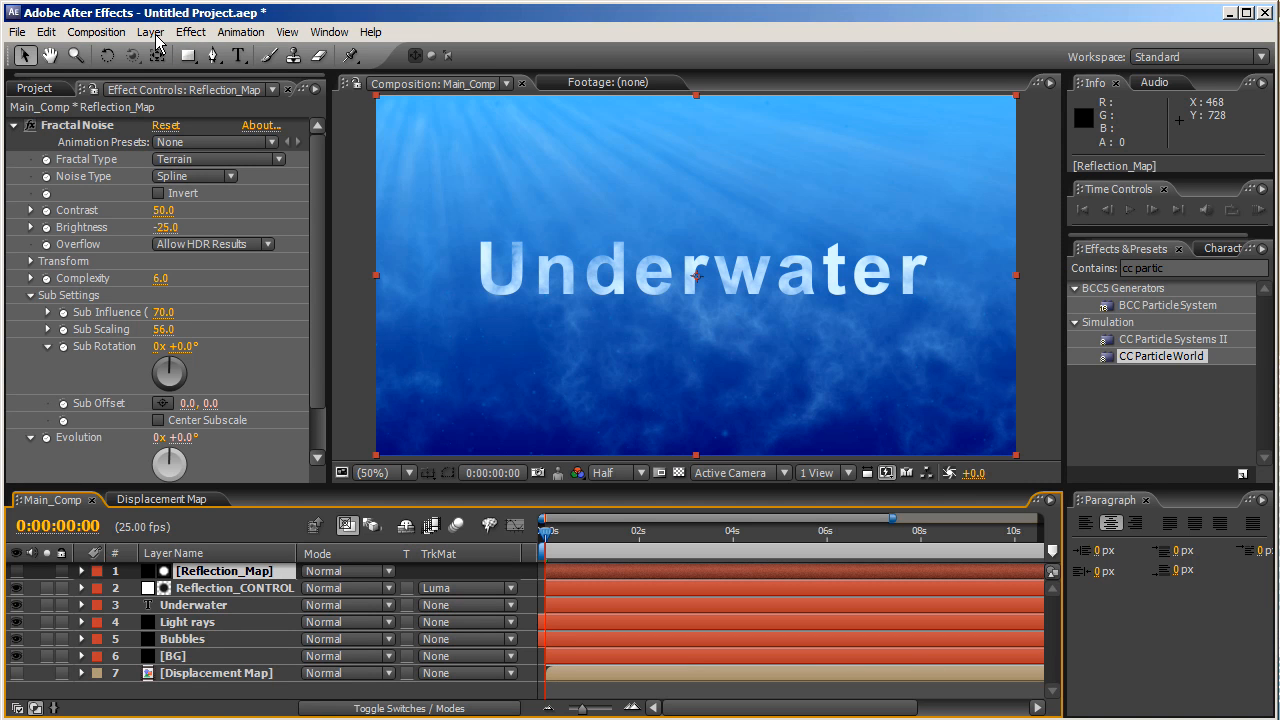
- Add an adjustment layer named Displacement_CONTROL, correcting the 'Dosplacement' typo
left_click(155, 36)
mouse_move(182, 54)
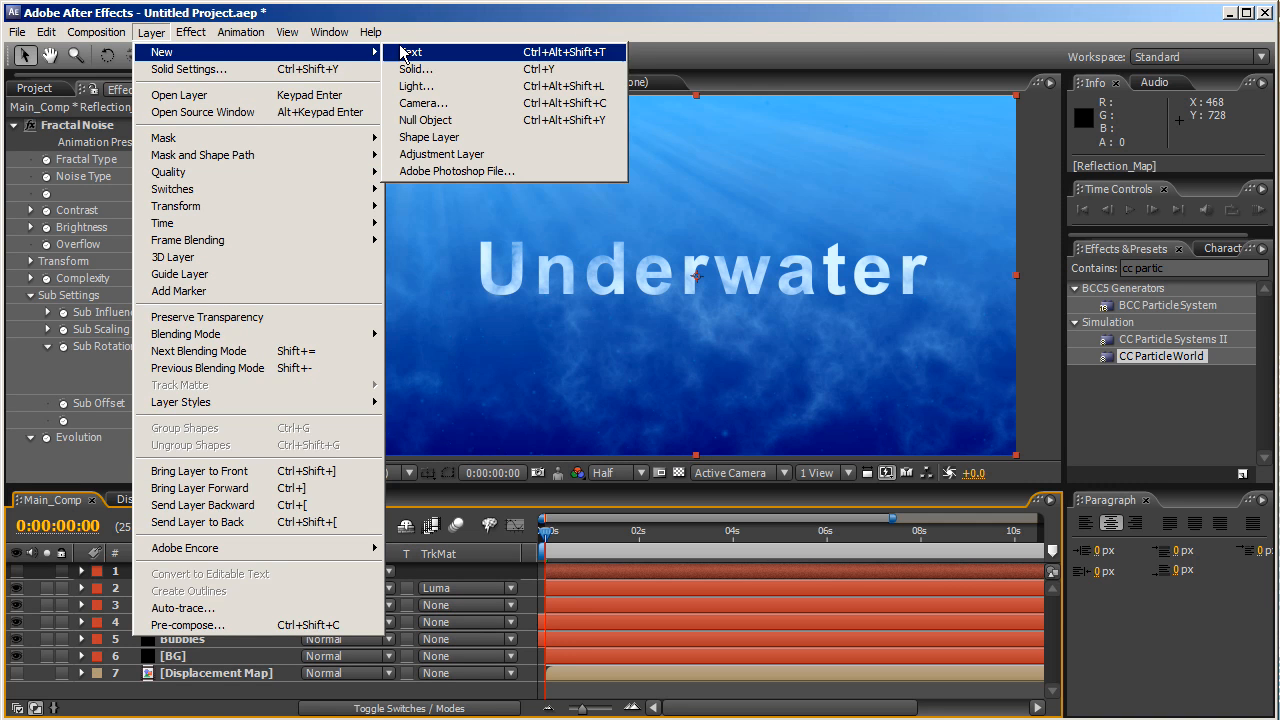
left_click(441, 154)
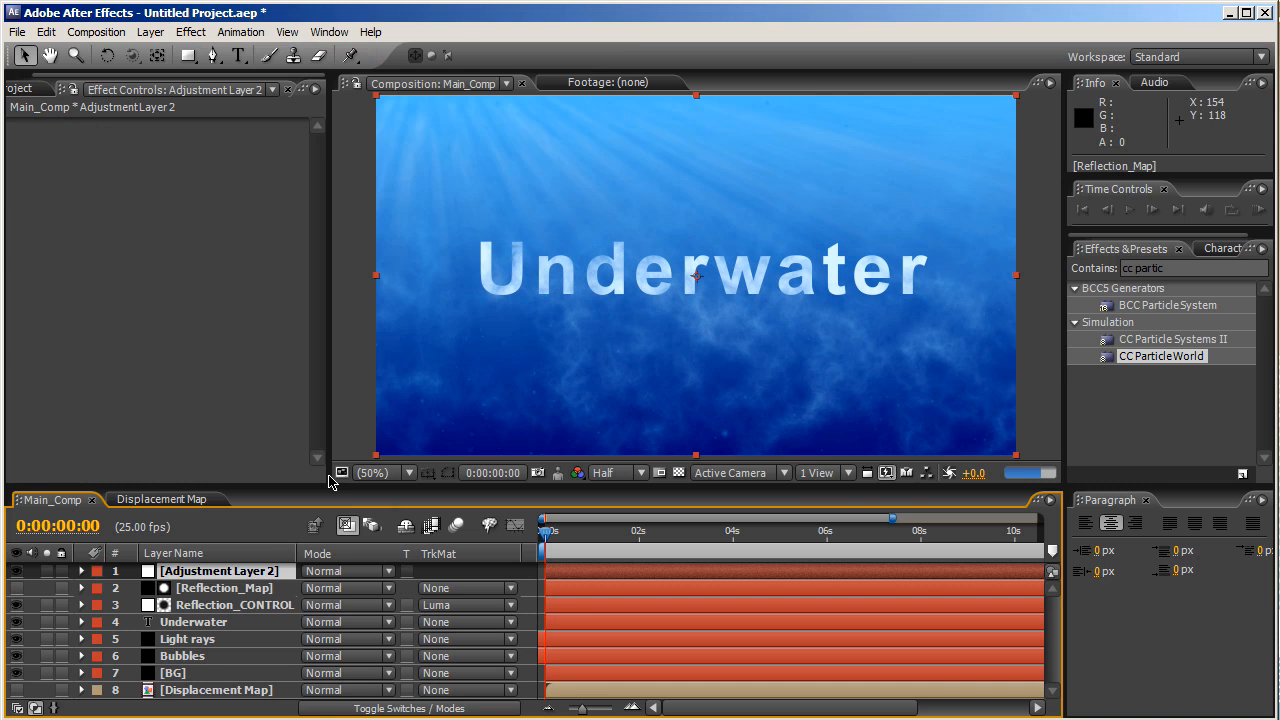
key("Return")
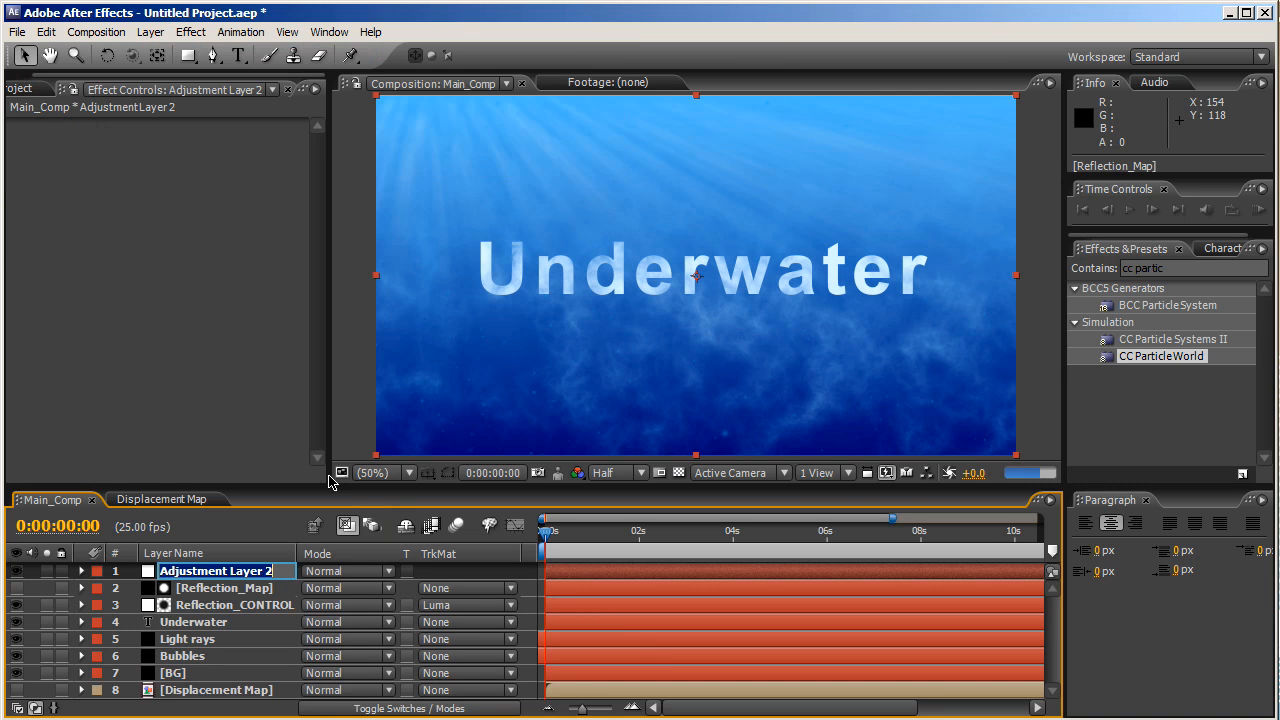
type("Dos")
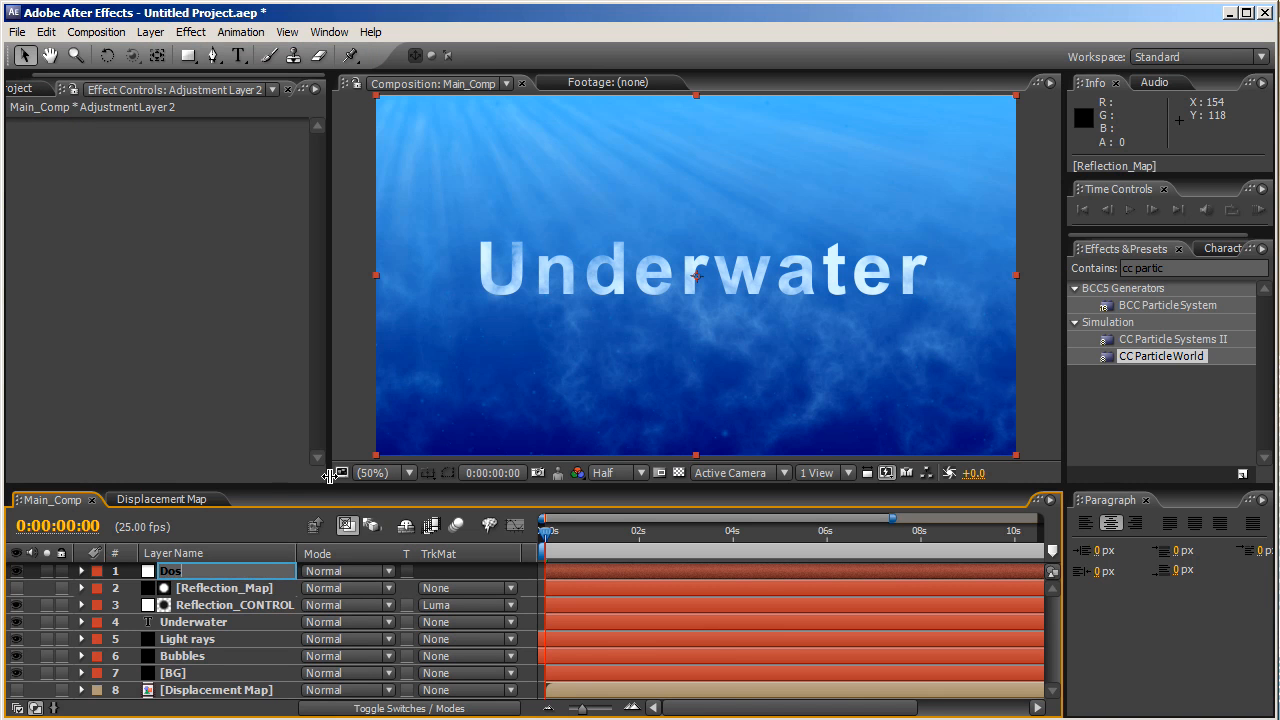
type("placement_CONTROL")
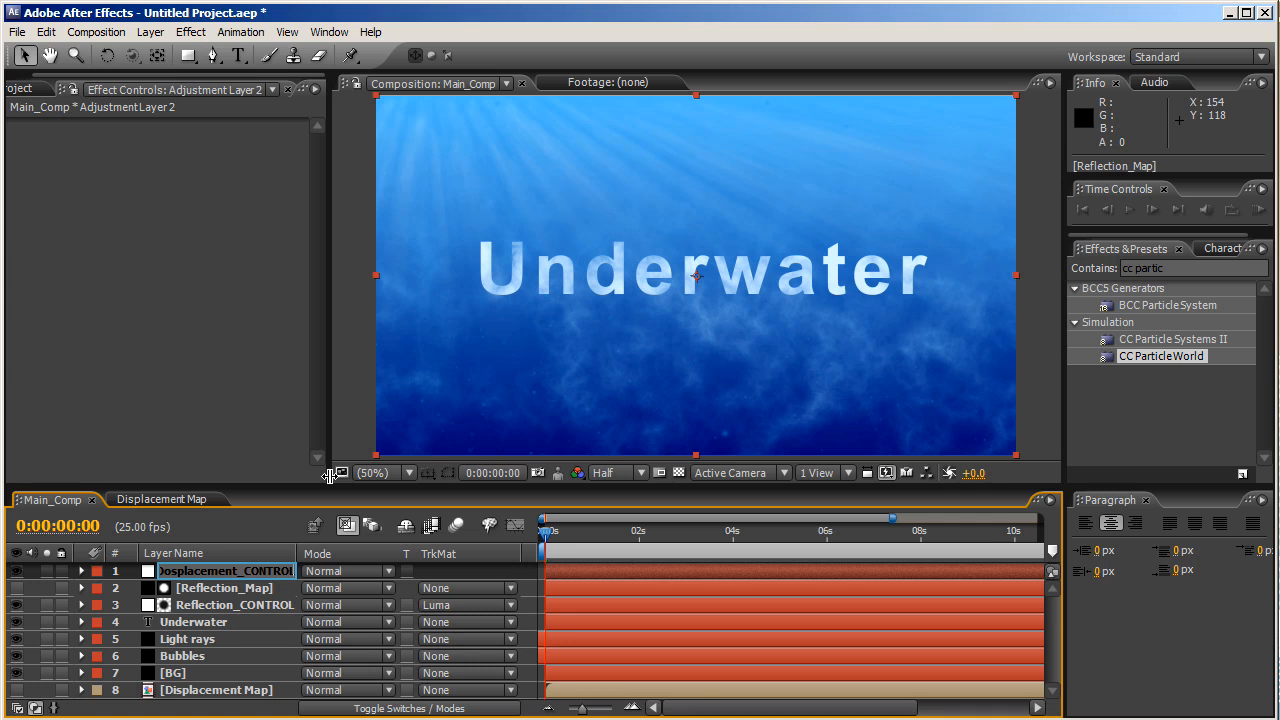
key("Home")
key("Right")
key("Delete")
type("i")
key("Return")
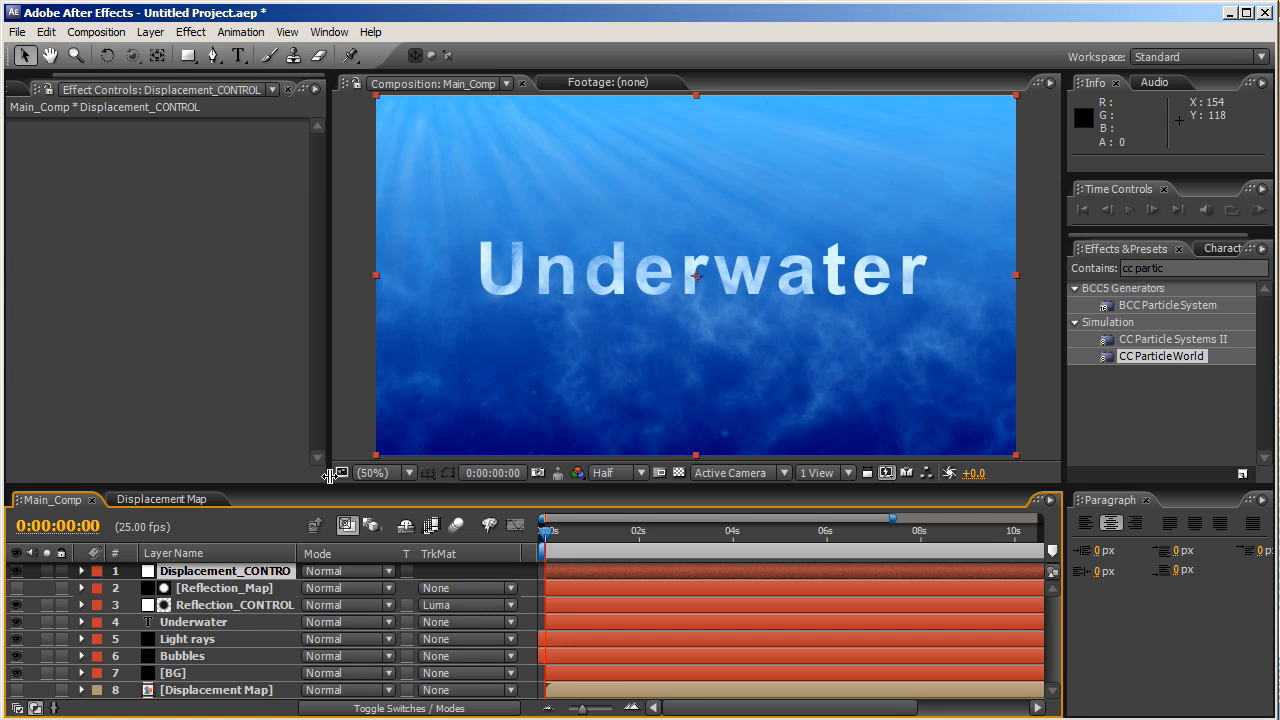
- Apply a Displacement Map effect to Displacement_CONTROL, using the Displacement Map precomp as source layer
left_click(187, 35)
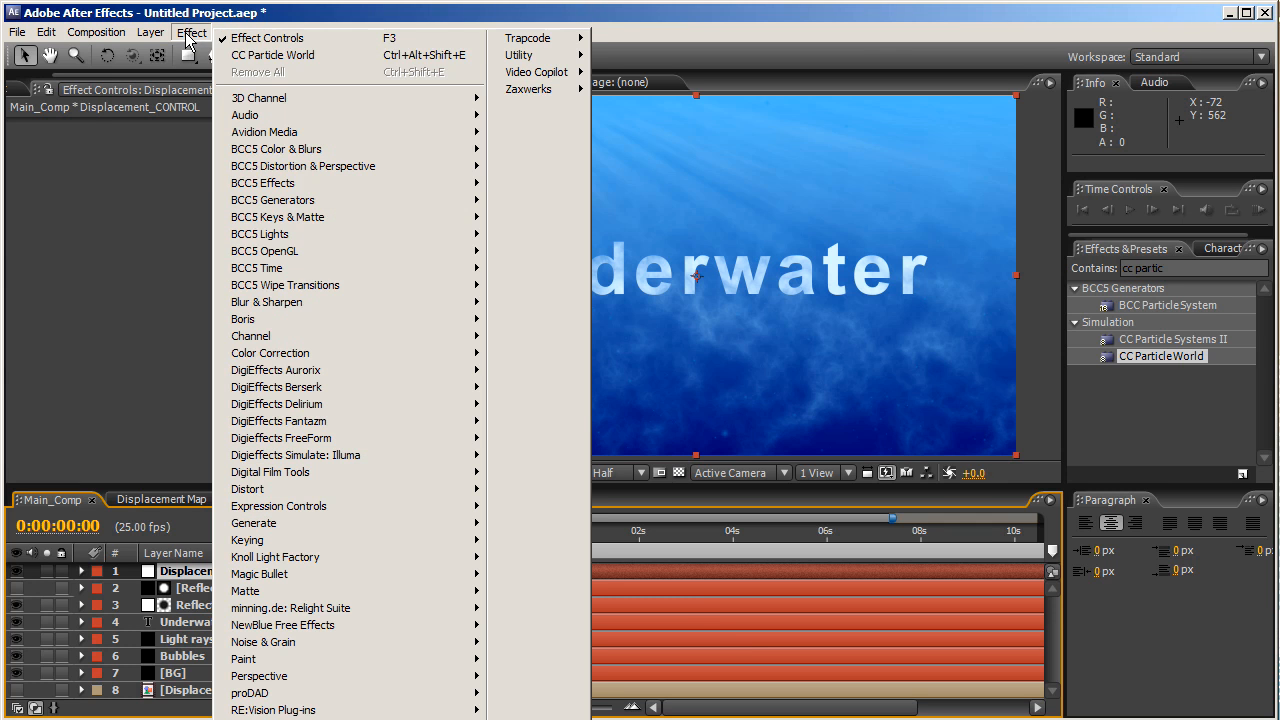
mouse_move(335, 387)
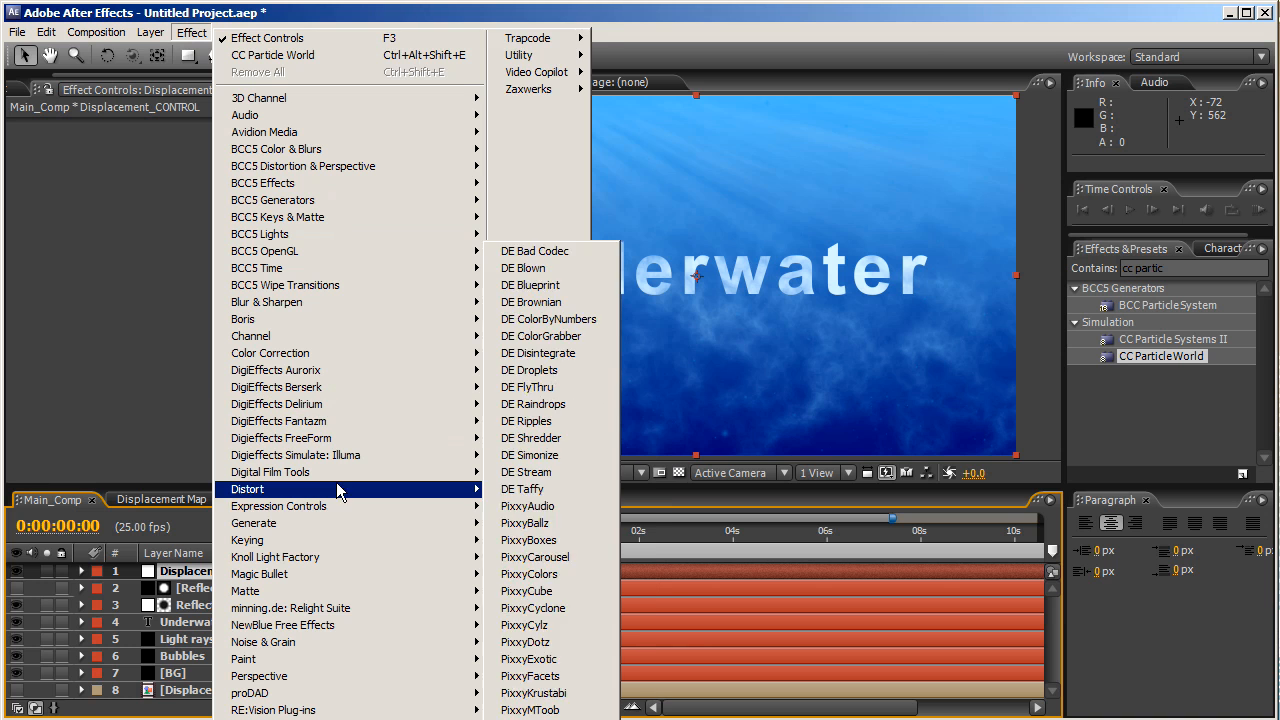
mouse_move(336, 489)
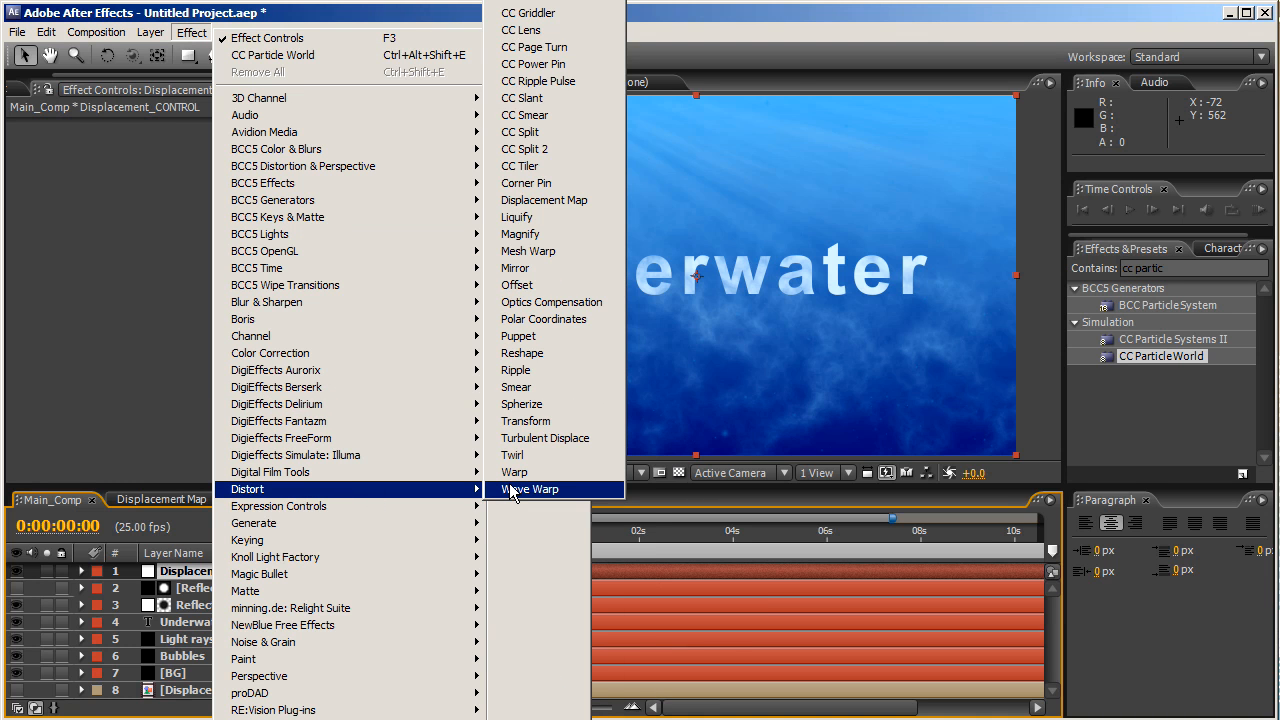
left_click(535, 200)
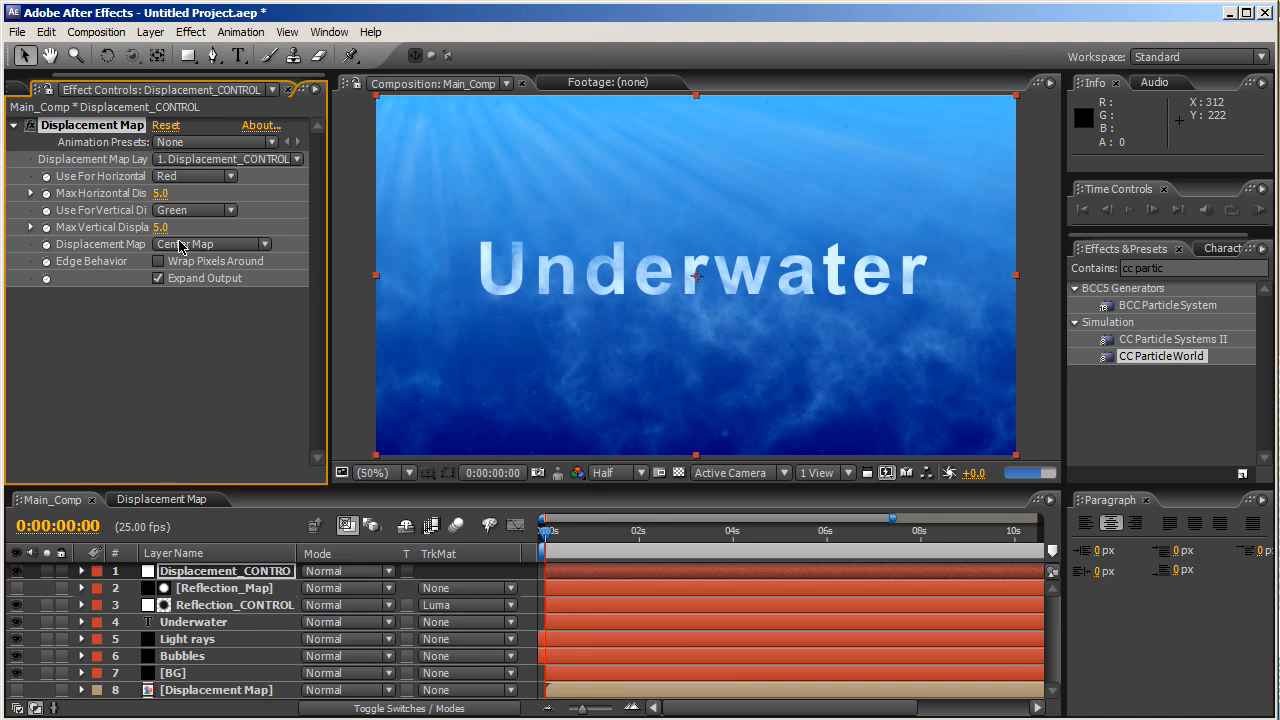
left_click(233, 162)
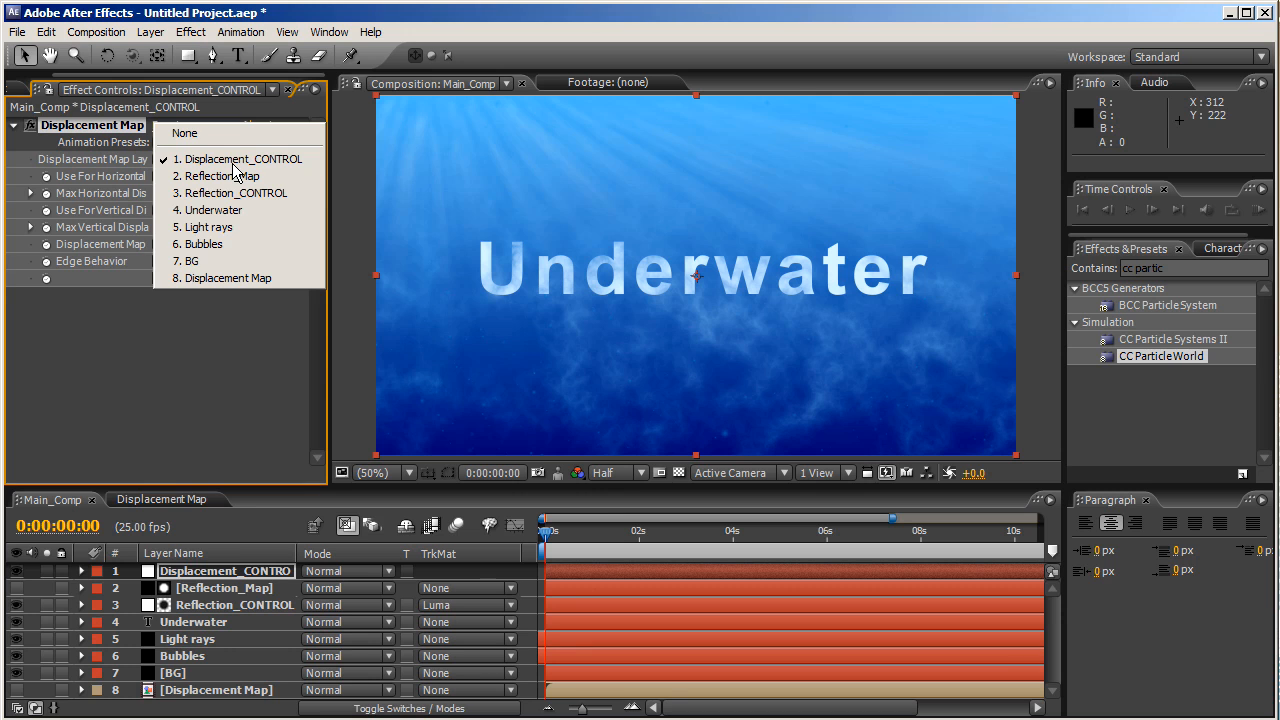
left_click(258, 280)
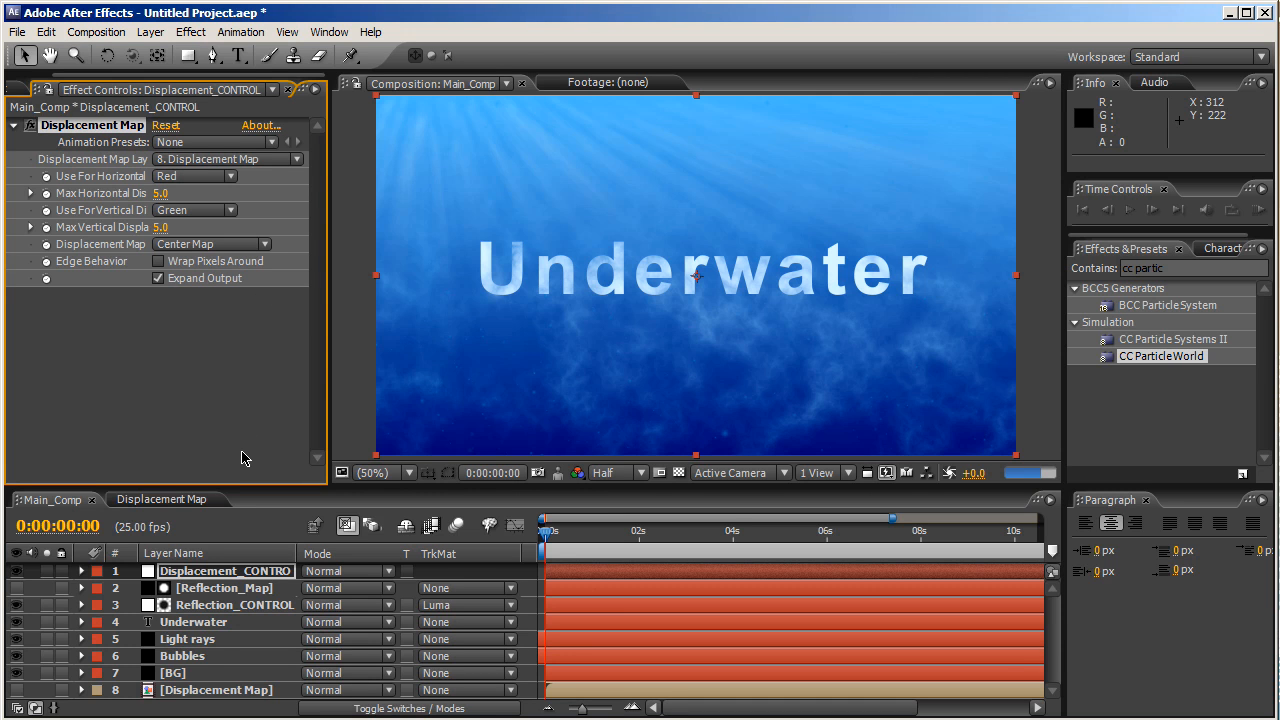
- Set maximum horizontal and vertical displacement to 15.0 and turn on Wrap Pixels Around
left_click(158, 195)
type("15.0")
key("Return")
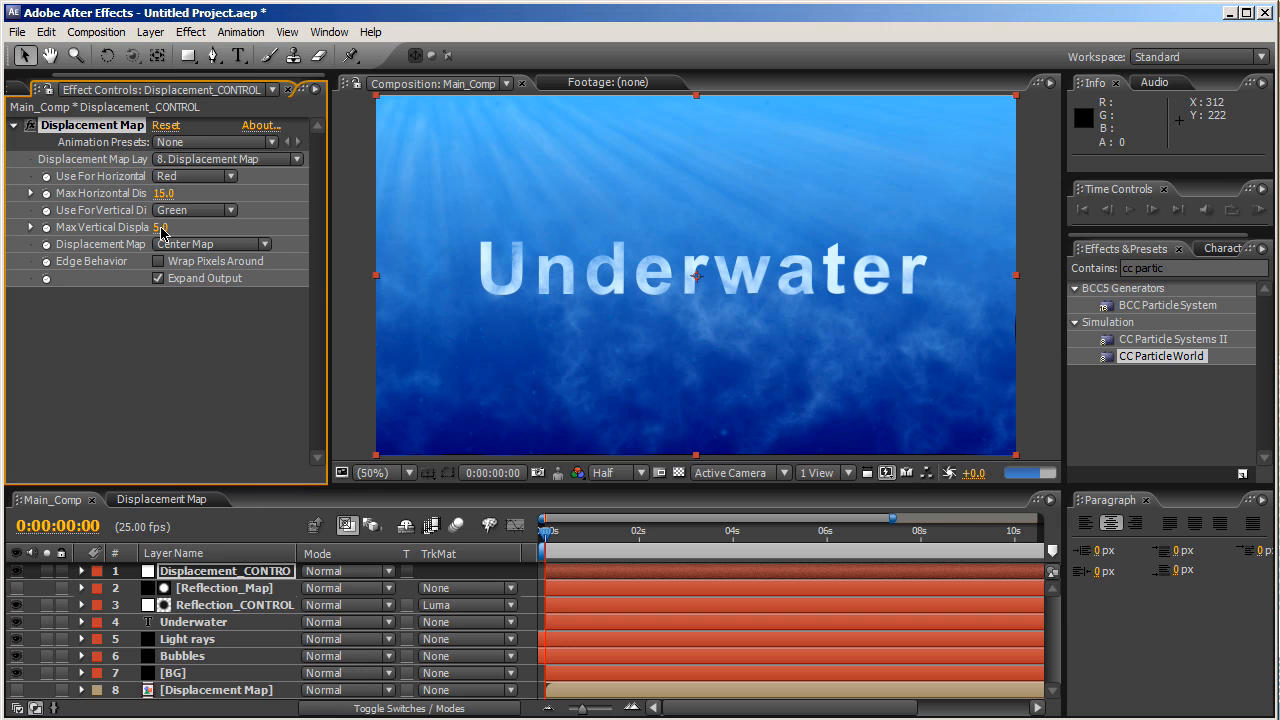
left_click(160, 228)
type("5")
type("15.")
type("0")
key("Return")
left_click(158, 261)
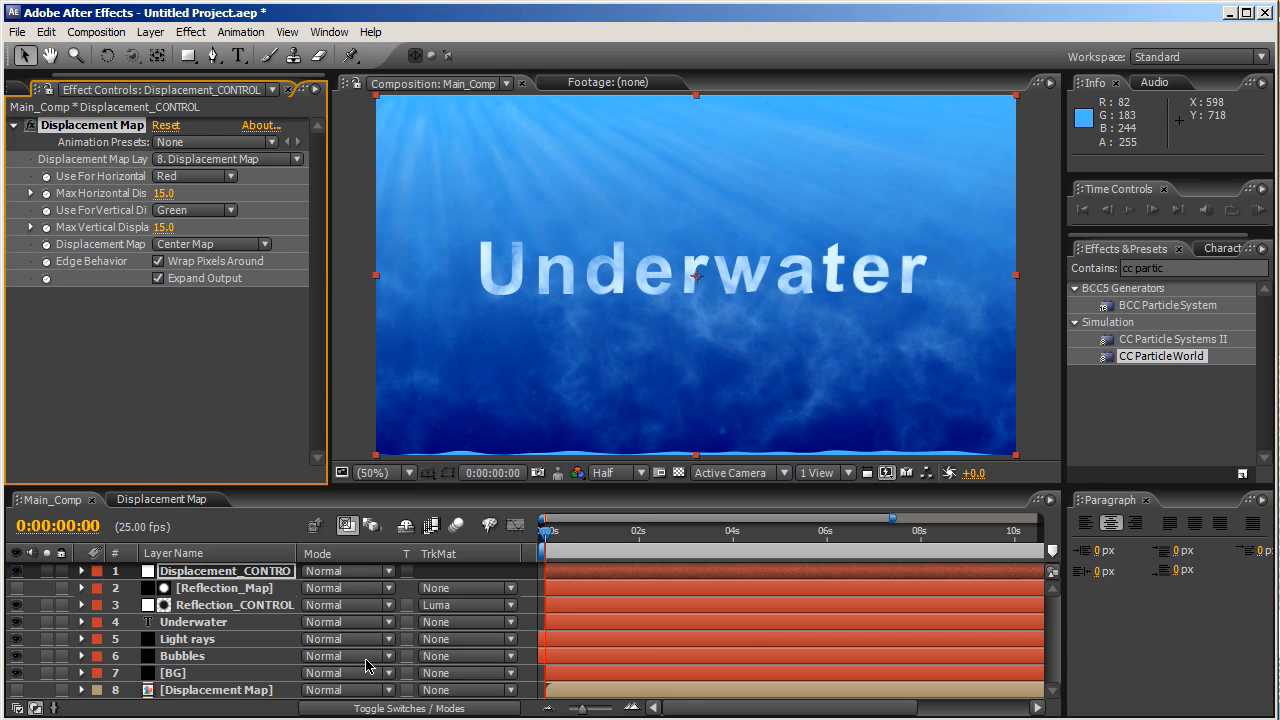
- Set the [BG] layer's Scale to 102% so the gradient slightly overfills the frame
left_click(239, 678)
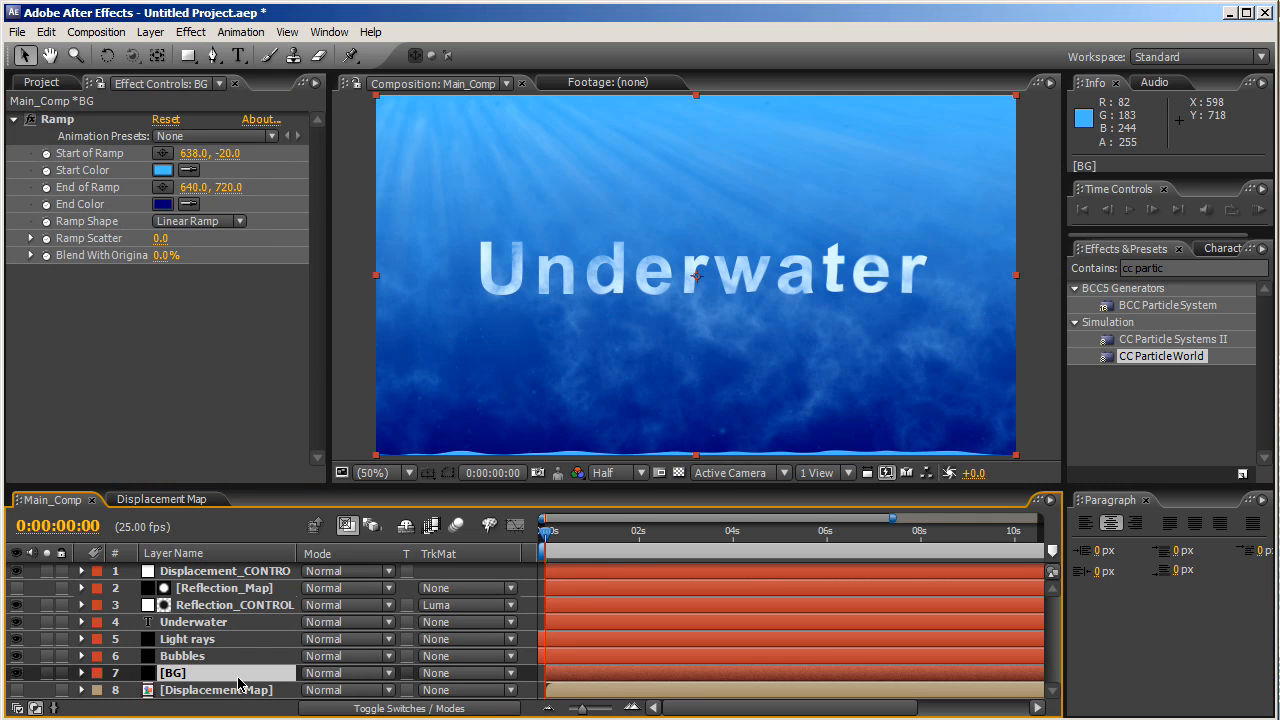
key("s")
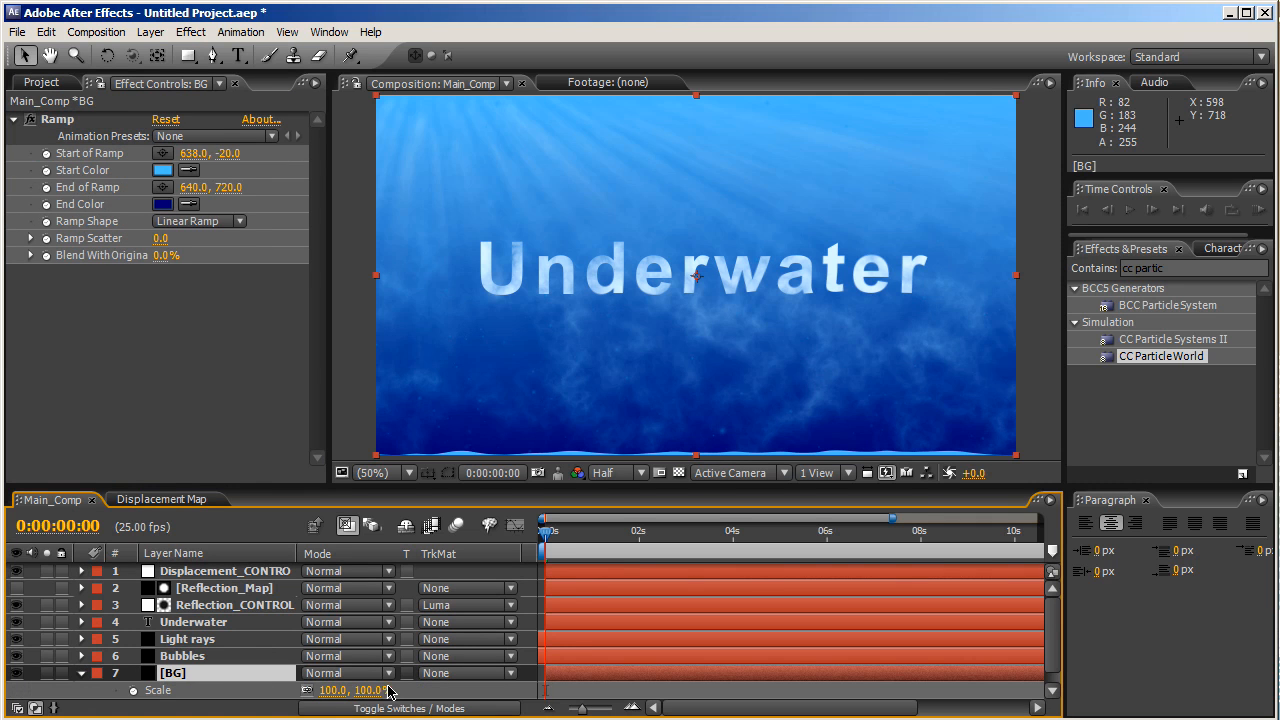
left_click(325, 691)
type("102")
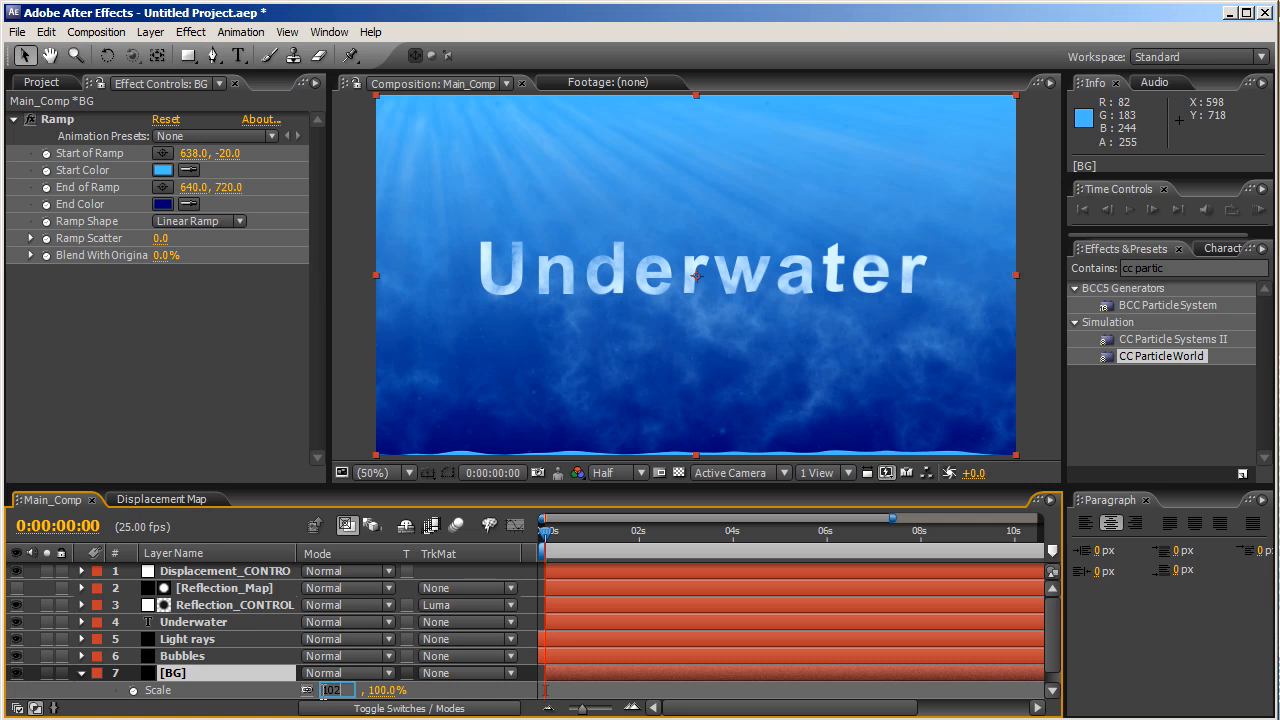
key("Return")
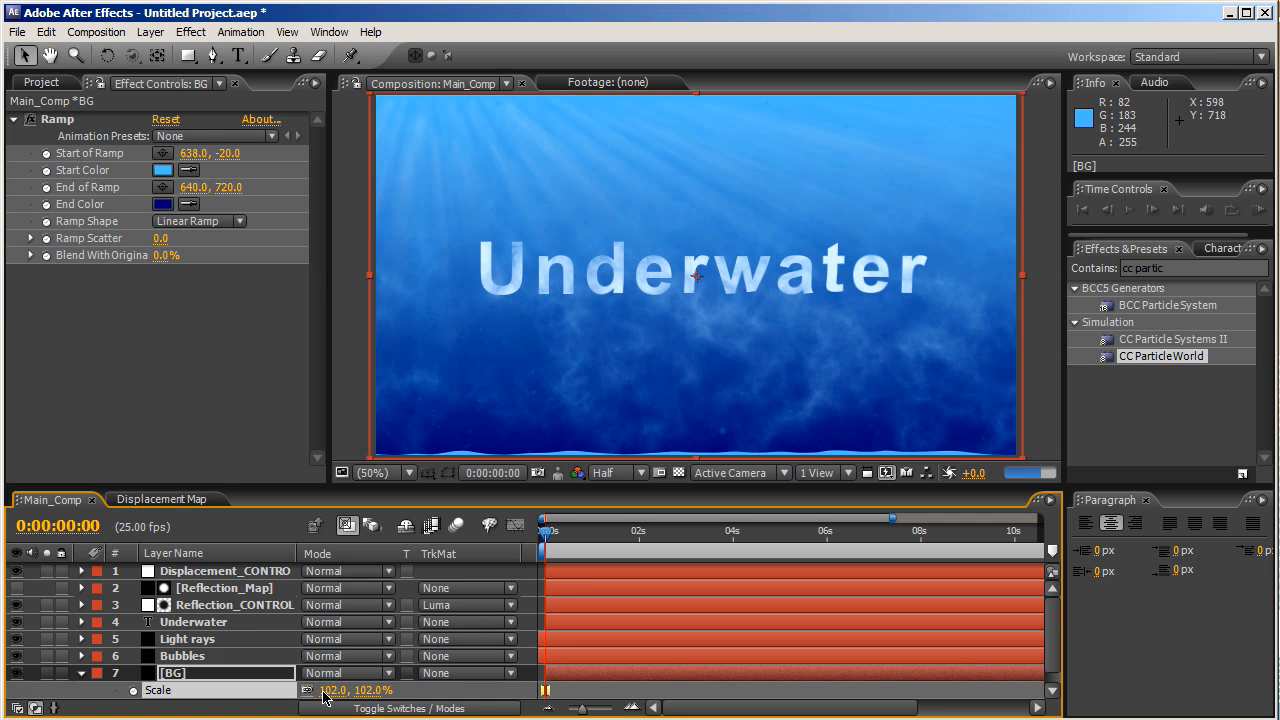
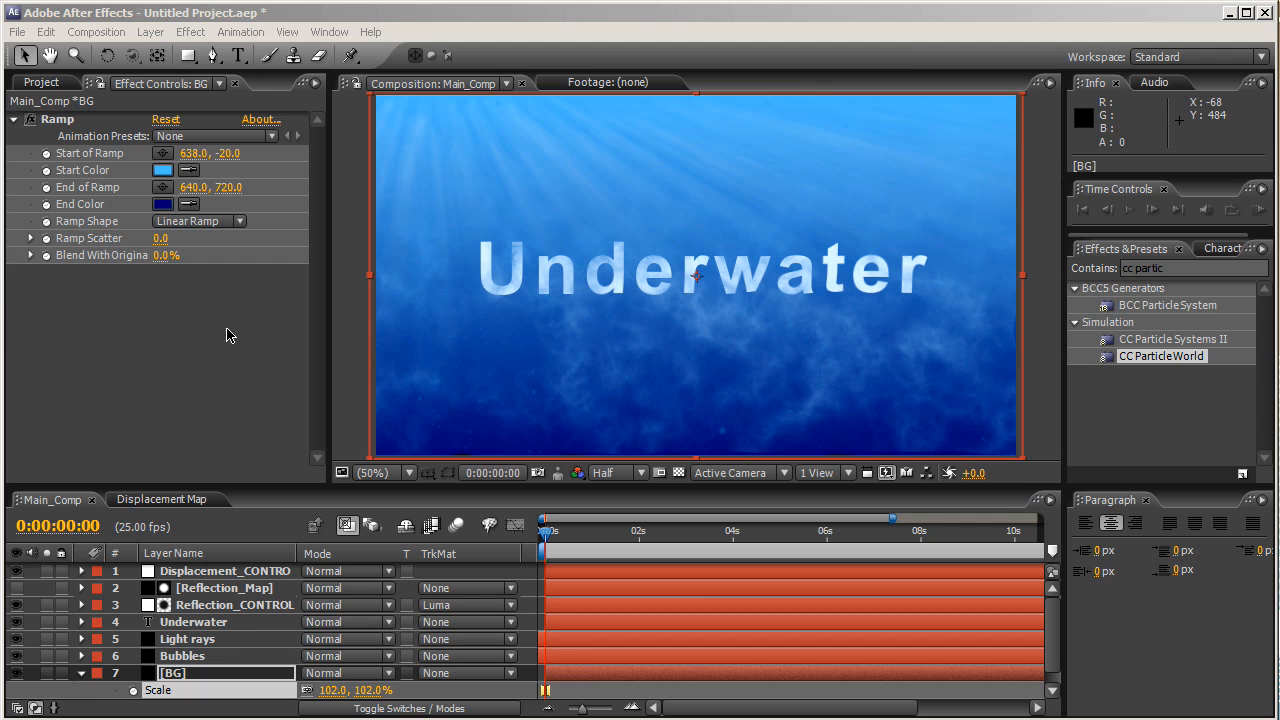
- Select Main_Comp in the Project panel, then select its Underwater text layer
left_click(212, 466)
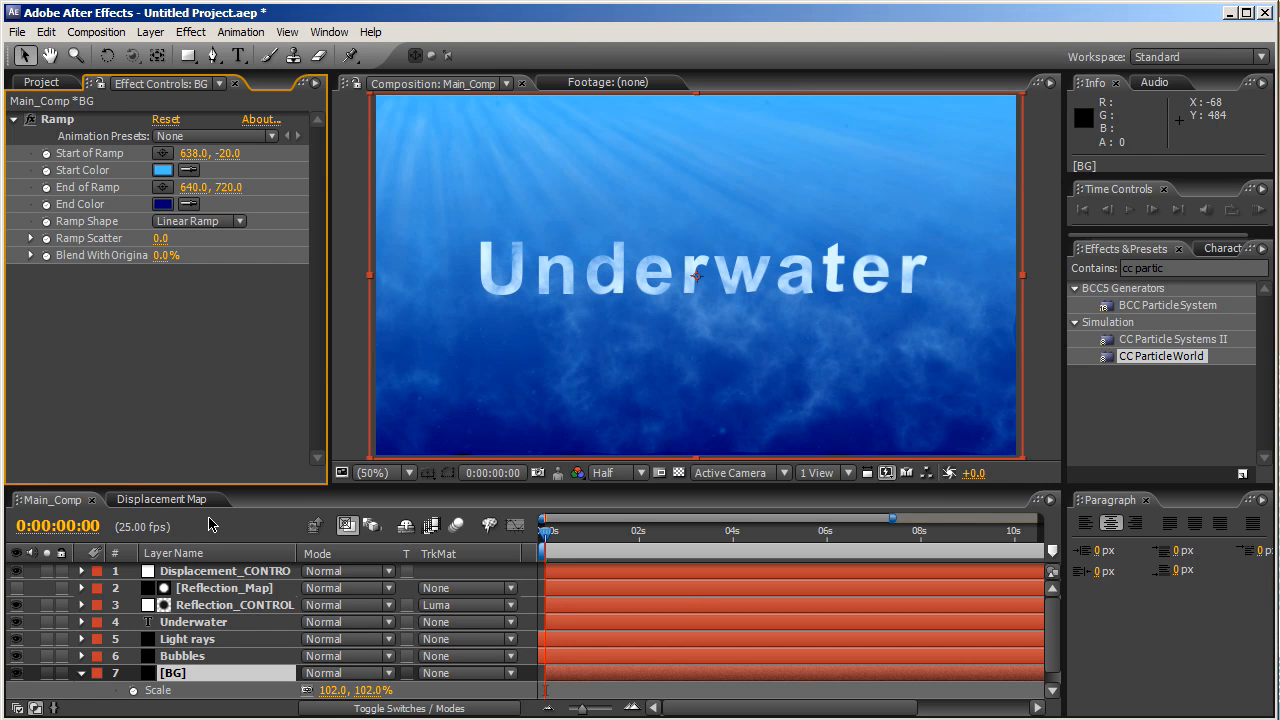
left_click(42, 82)
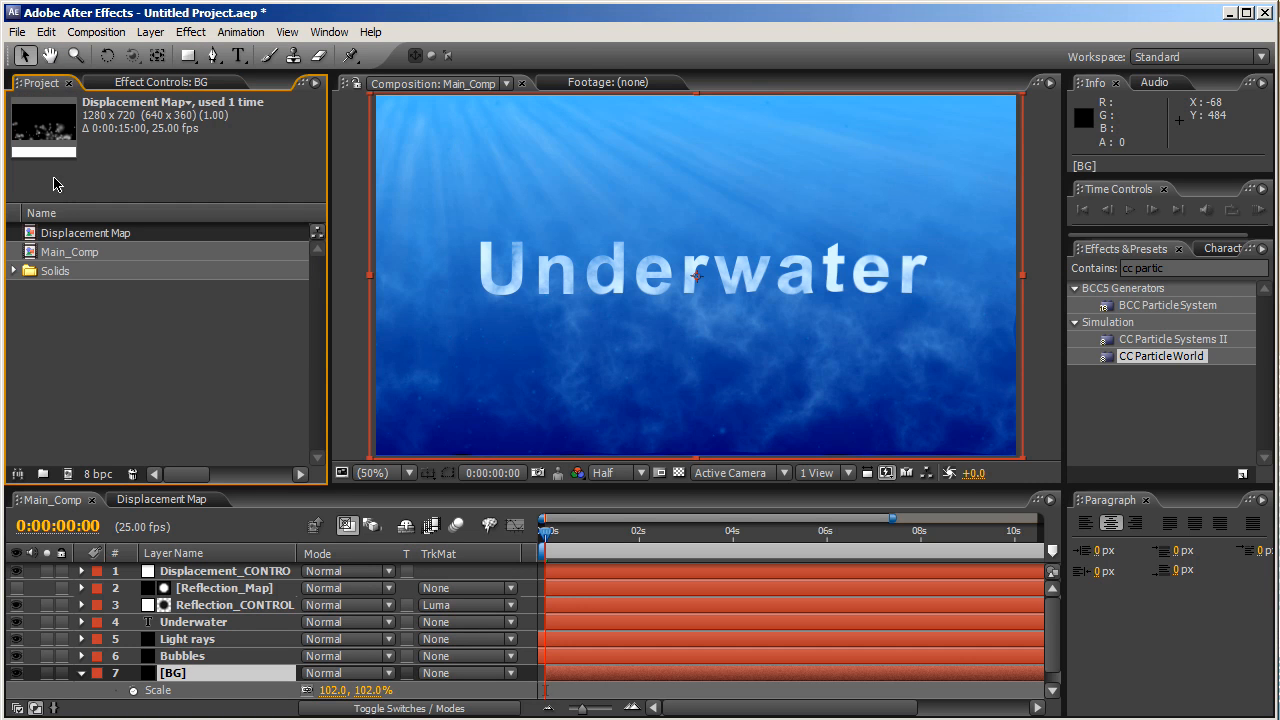
left_click(68, 257)
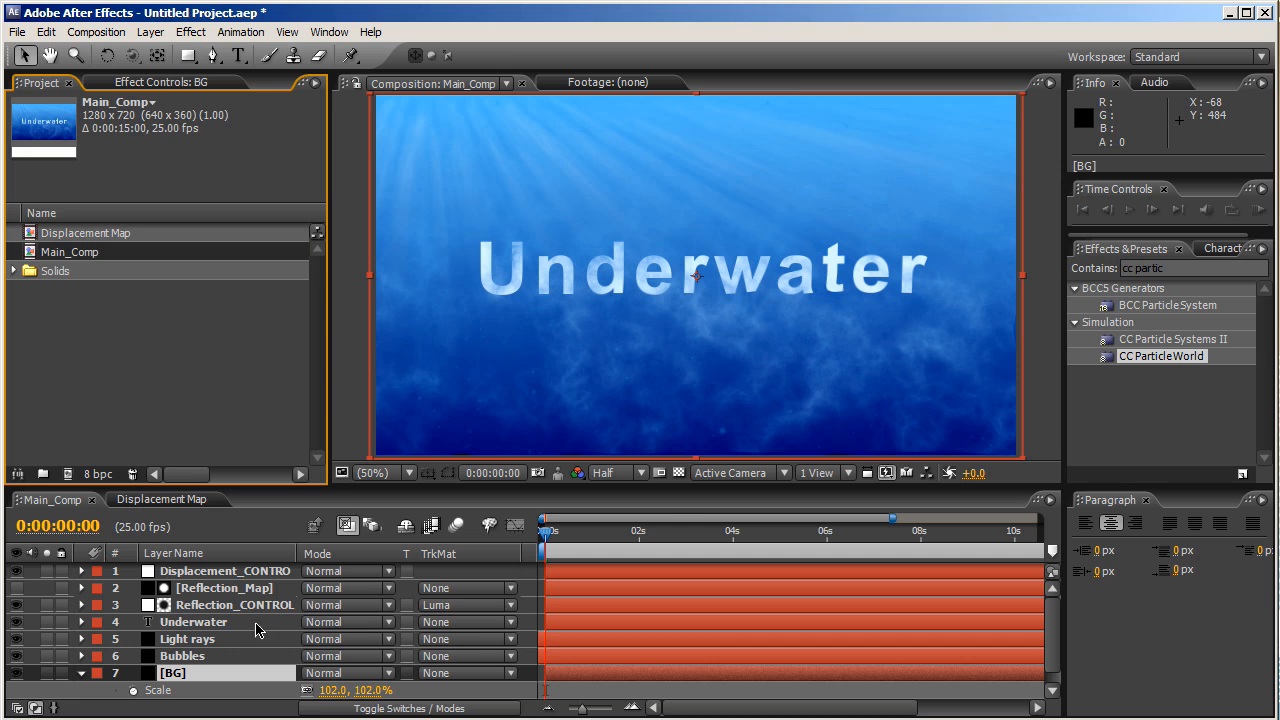
left_click(199, 624)
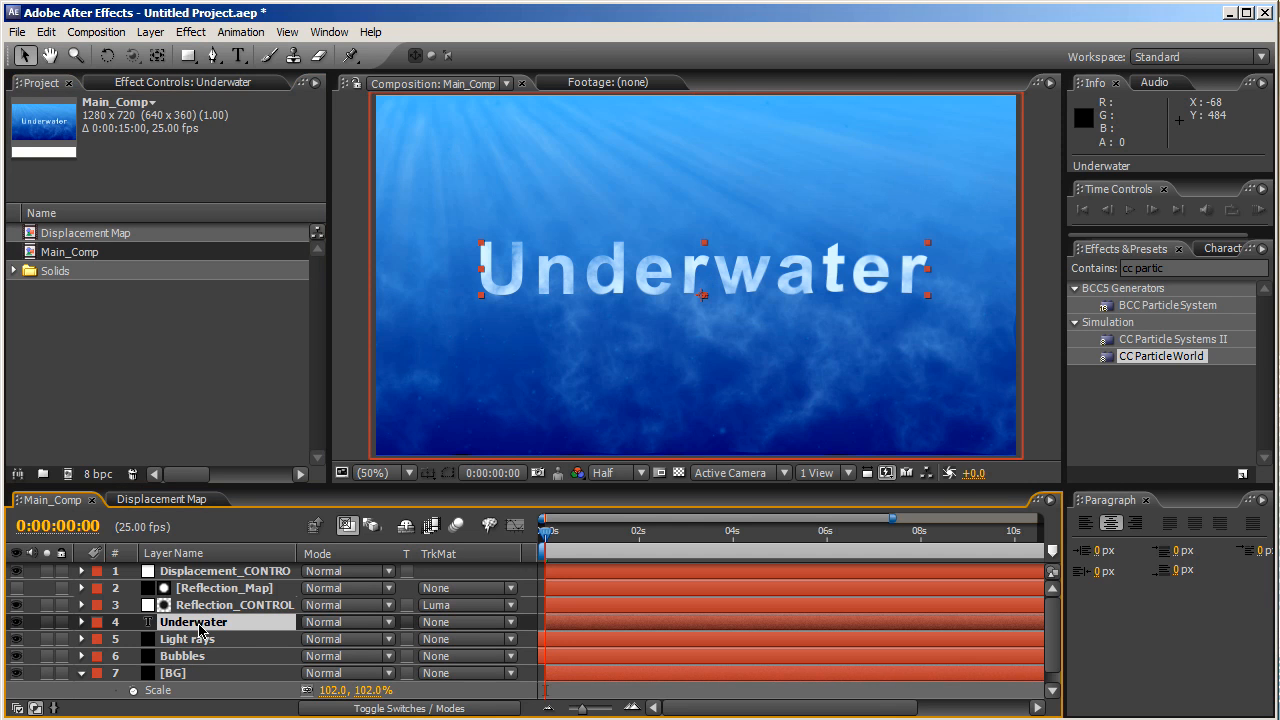
- Rename the Underwater text layer to TITLE
key("Return")
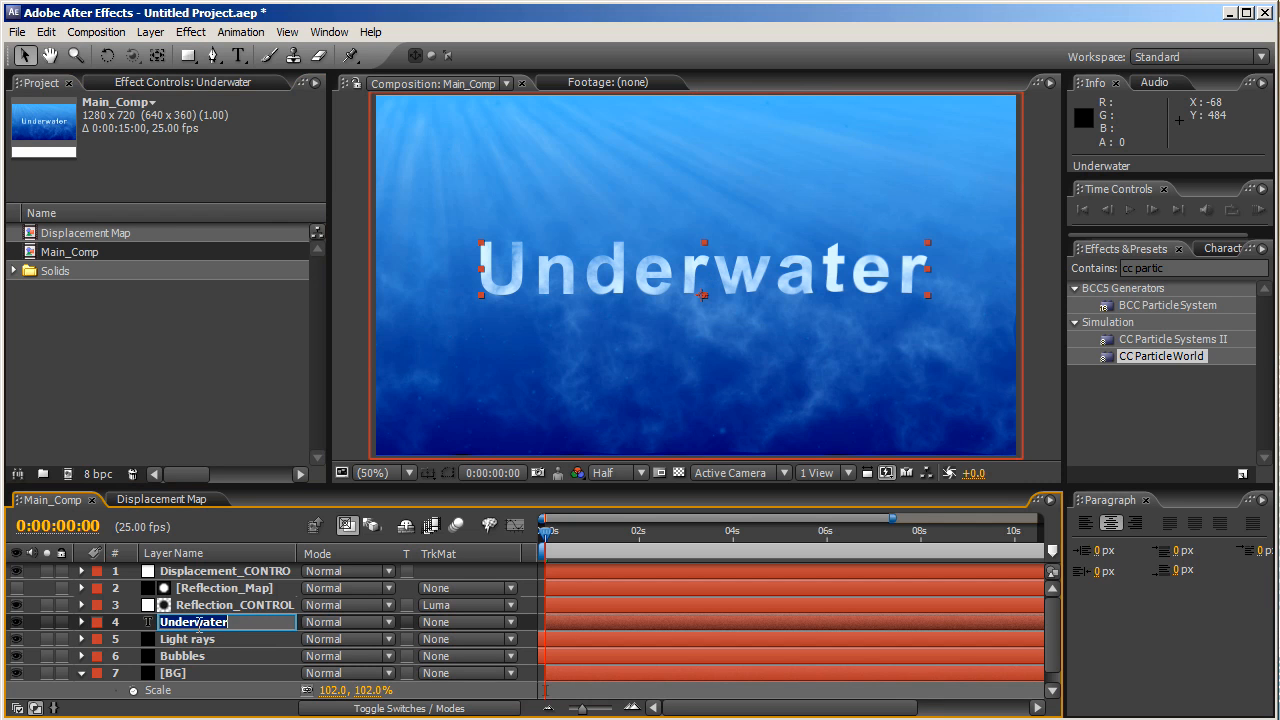
type("TITLE")
key("Return")
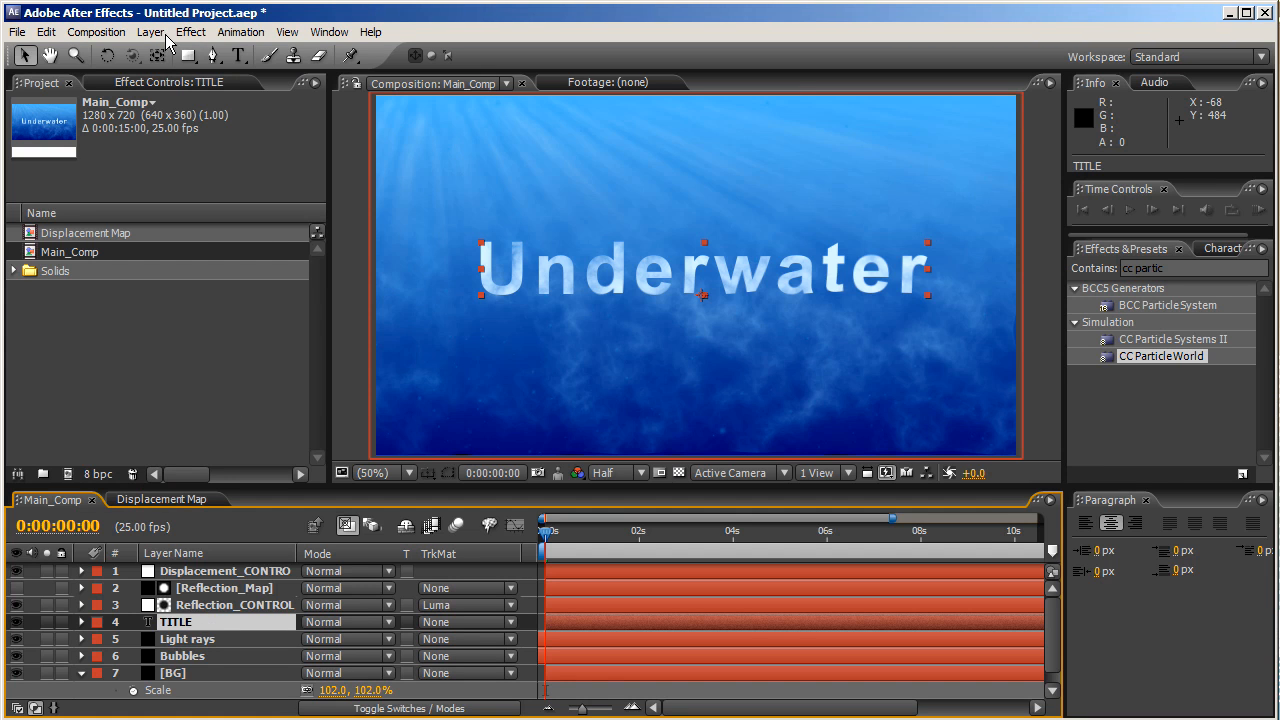
- Pre-compose the TITLE layer into TITLE Comp 1 and open that composition
left_click(151, 32)
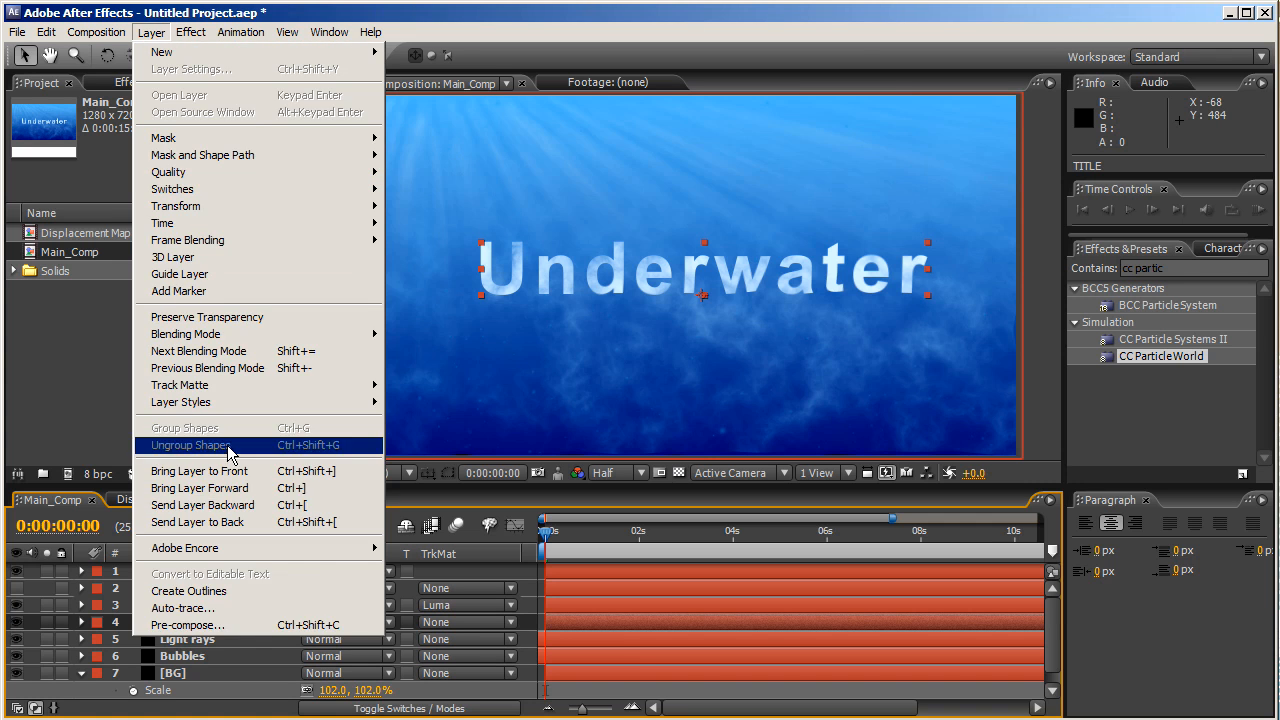
left_click(265, 625)
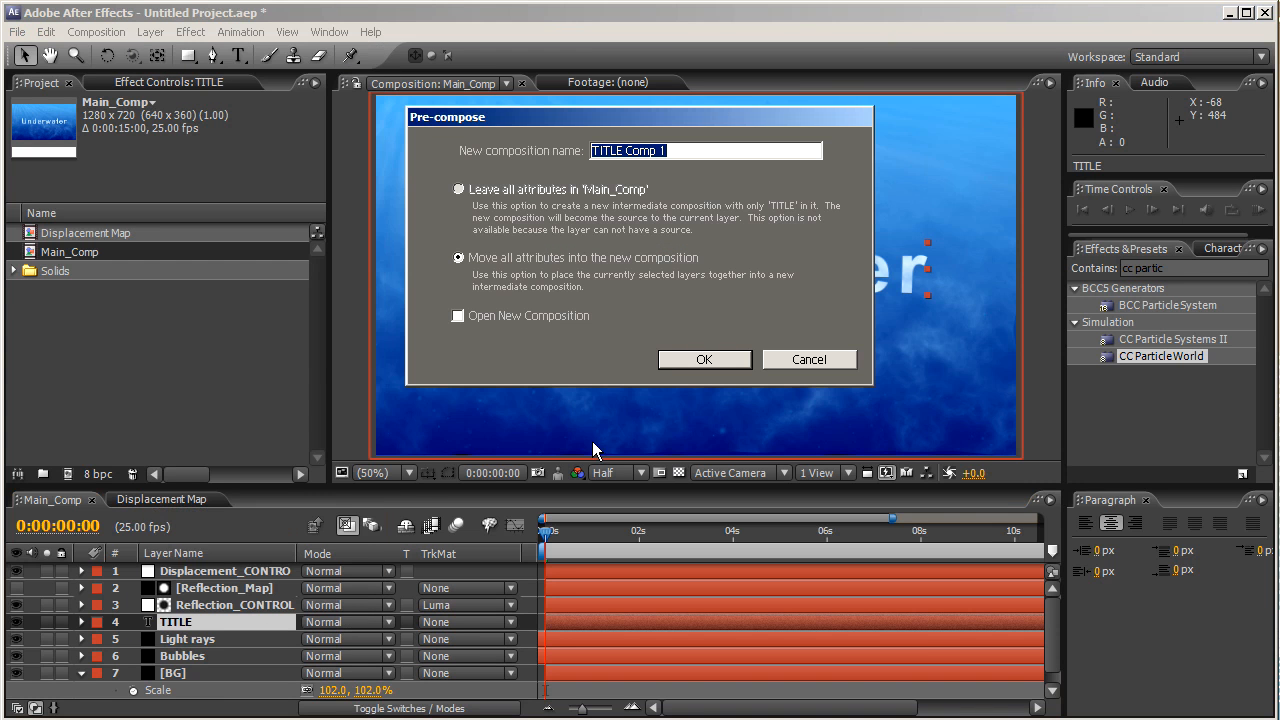
left_click(676, 362)
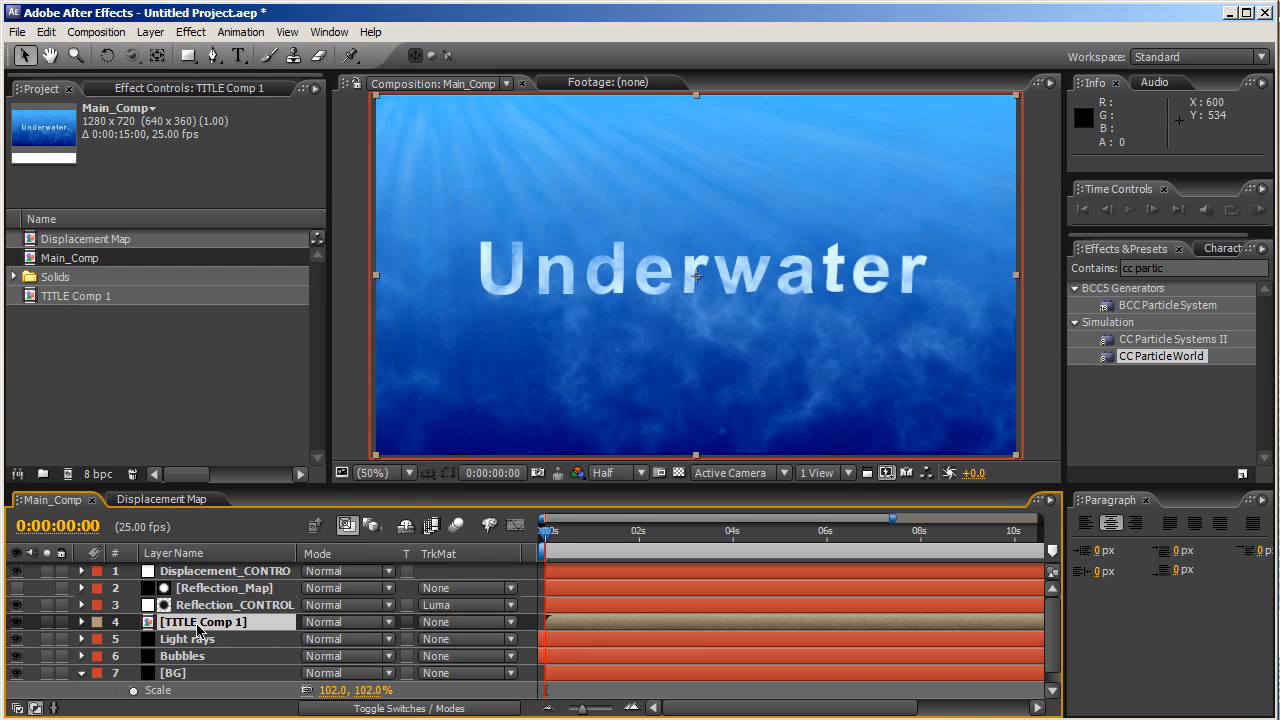
double_click(198, 624)
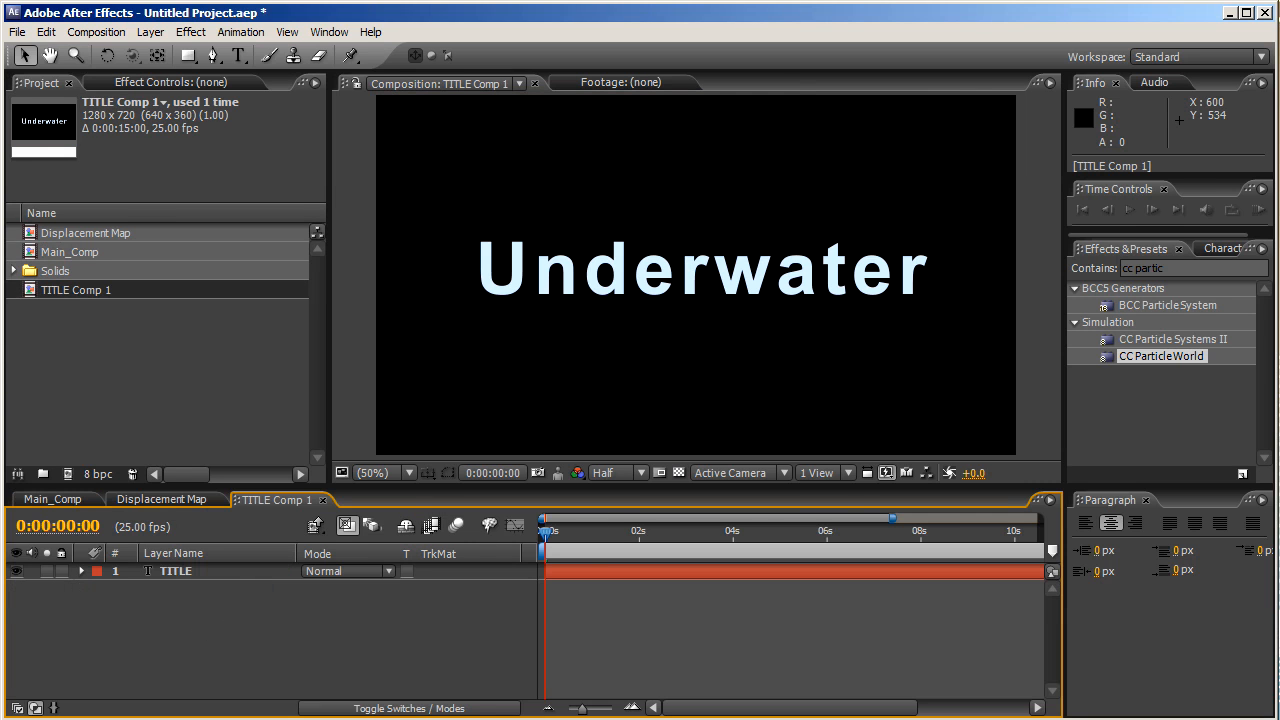
- Add a new comp-size black solid layer above the TITLE text
left_click(243, 573)
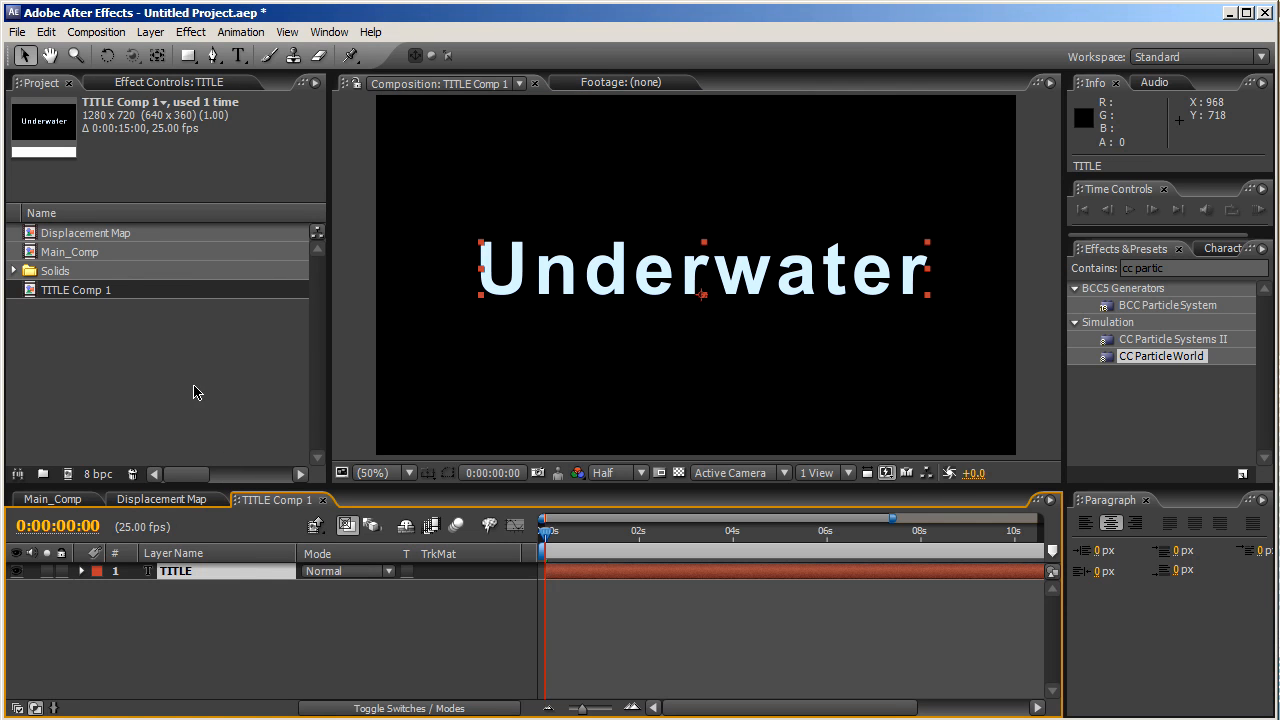
left_click(151, 32)
mouse_move(190, 52)
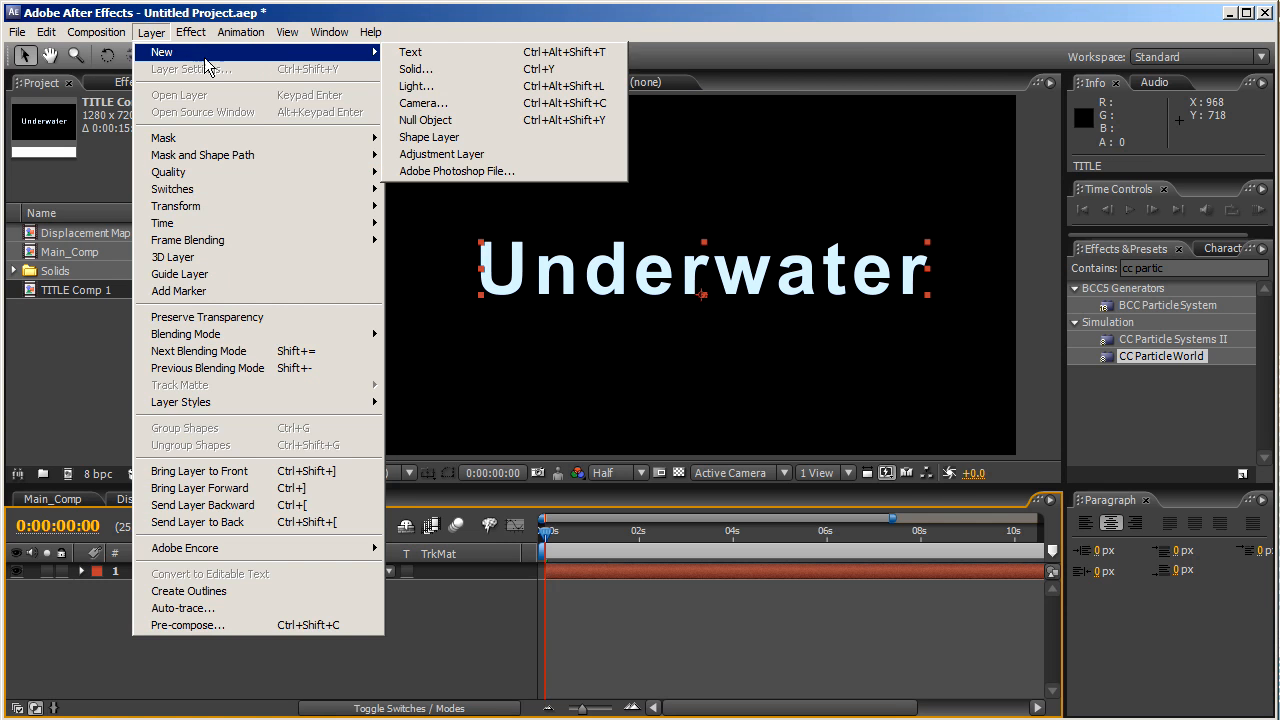
left_click(415, 72)
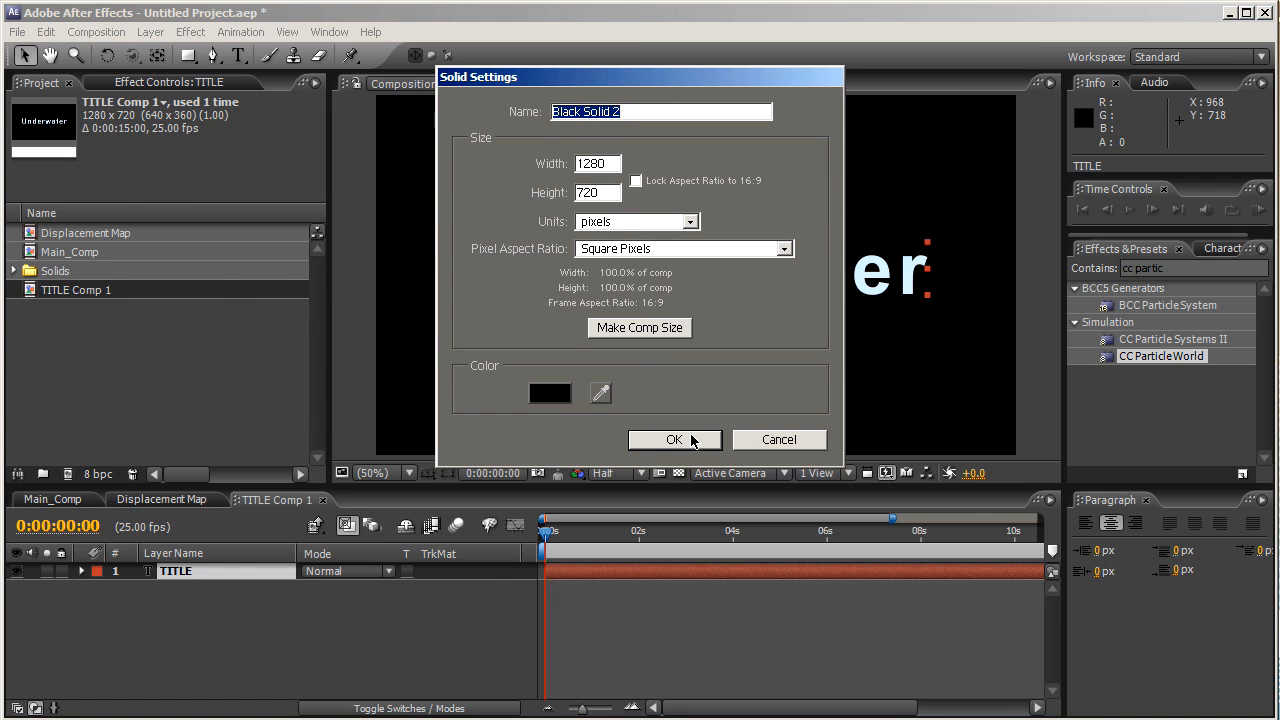
left_click(686, 438)
- Pre-compose the black solid into a composition named Bubble_distortion
left_click(151, 32)
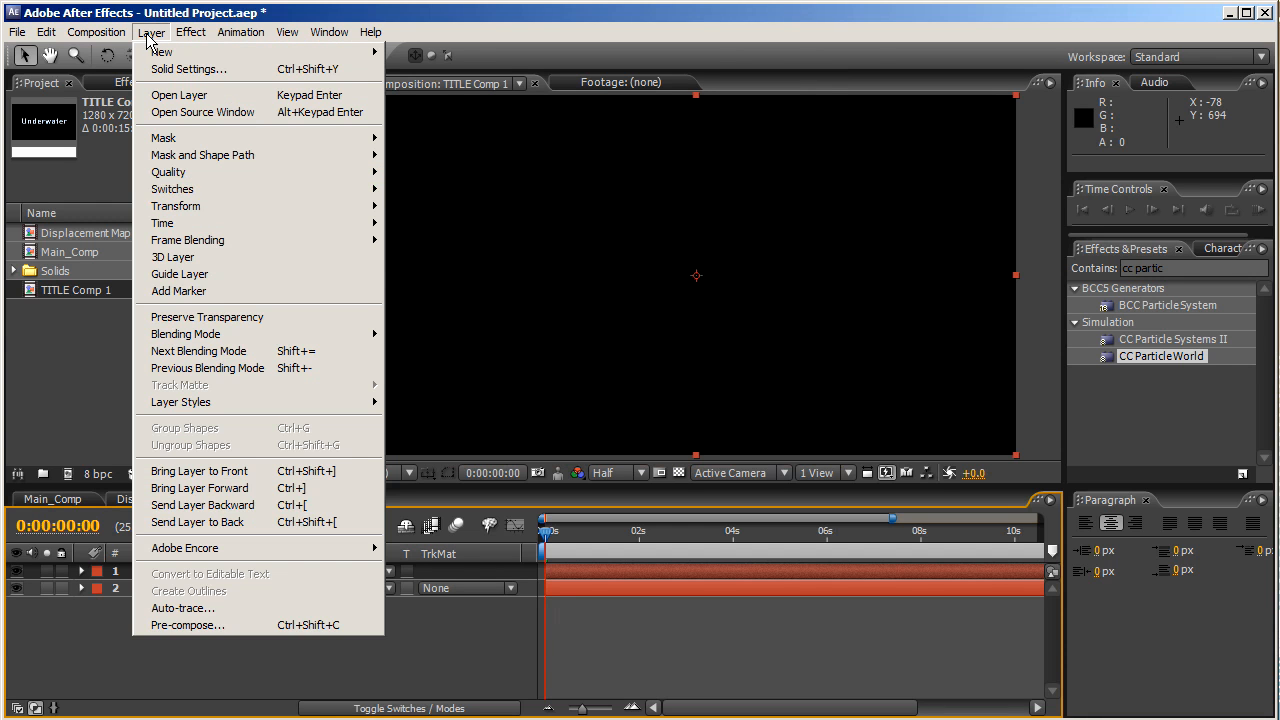
left_click(265, 628)
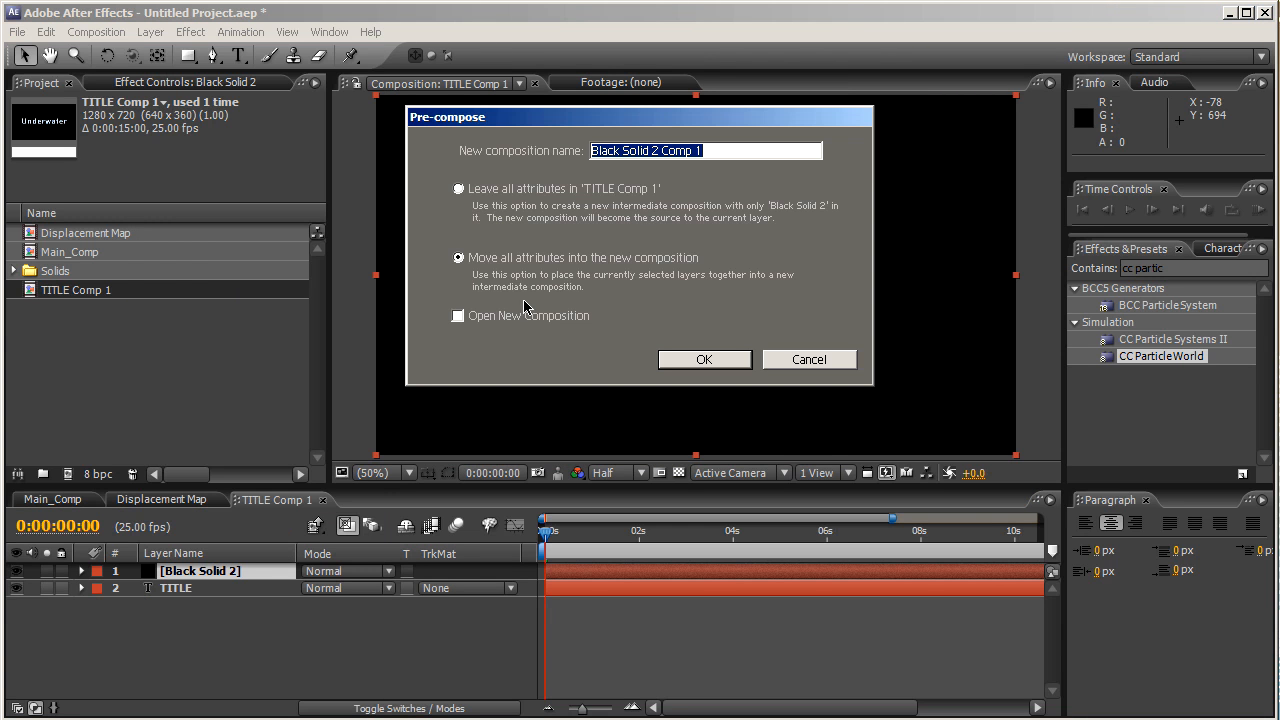
type("BUbble_disctortion")
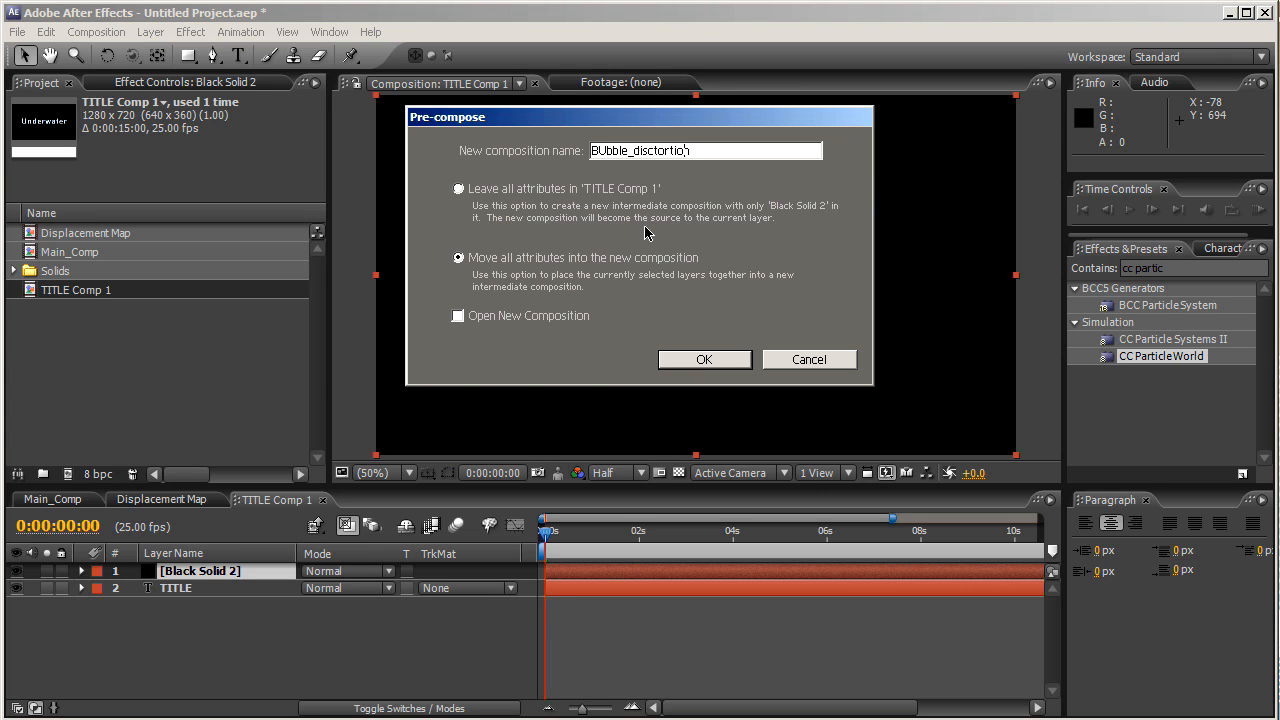
key("BackSpace")
key("Right")
key("Right")
key("BackSpace")
type("u")
key("Return")
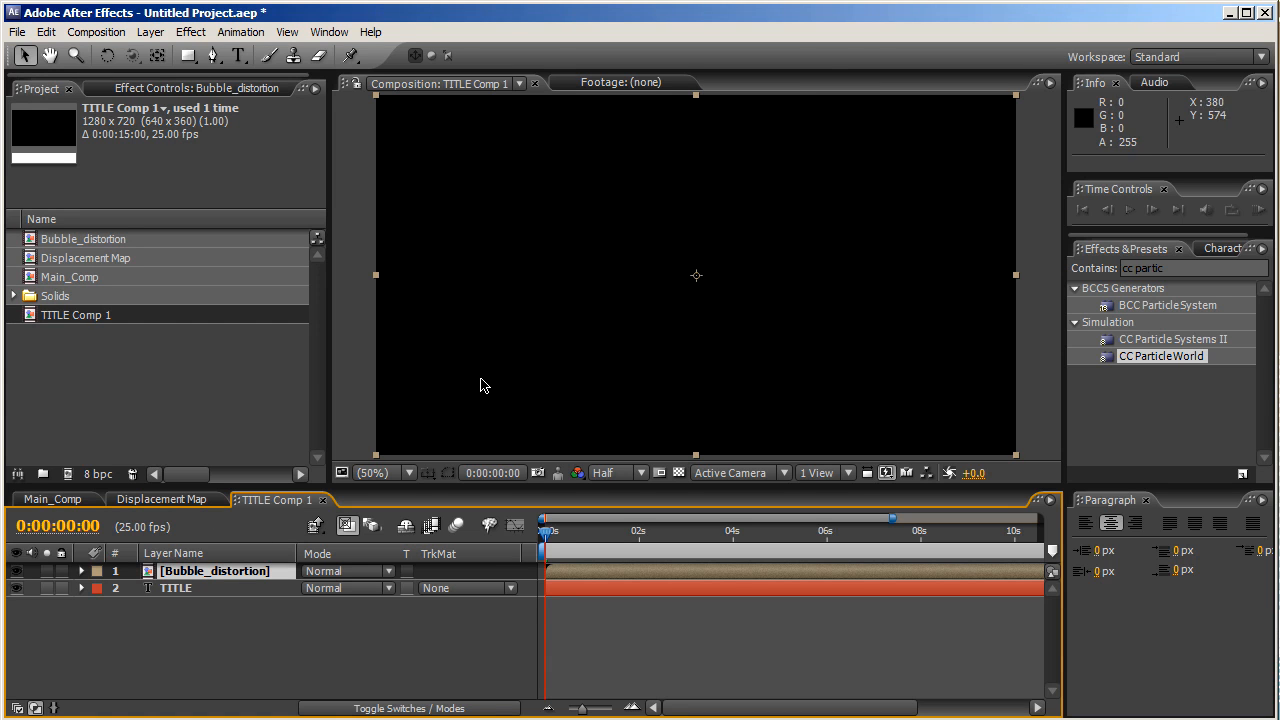
- Open Bubble_distortion and apply CC Particle World to its Black Solid 2 layer
left_click_drag(1150, 357, 604, 568)
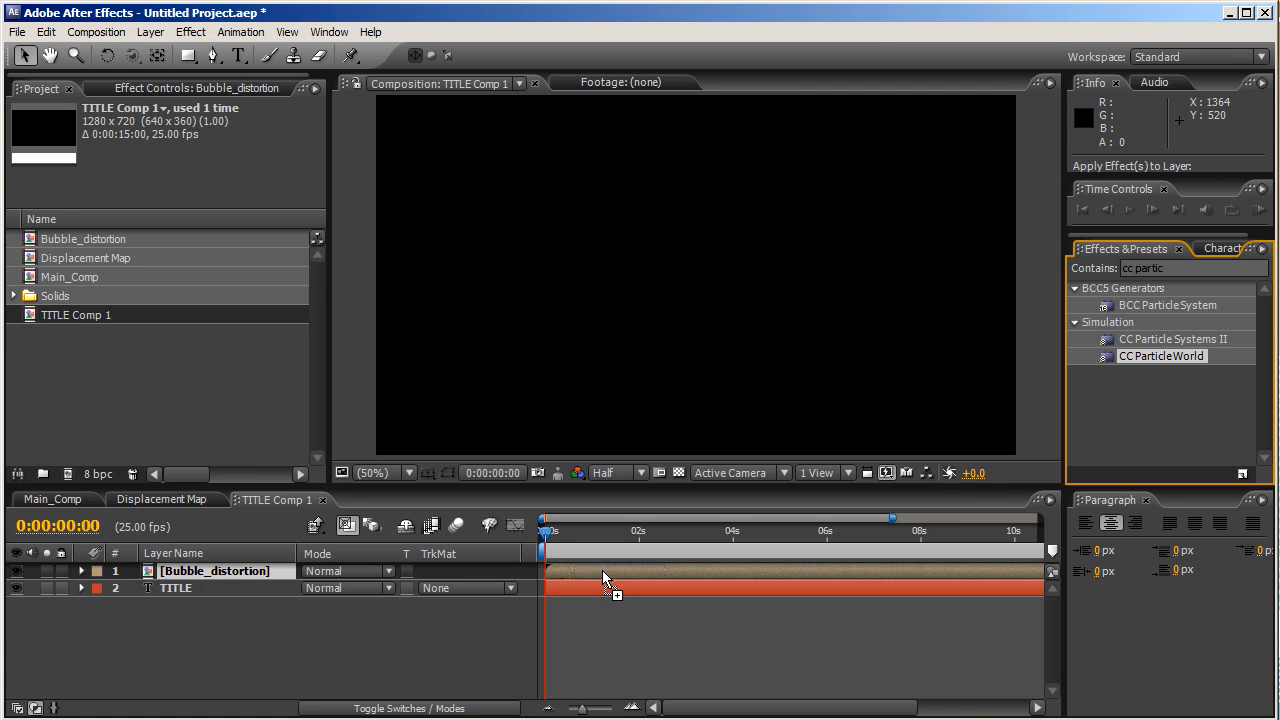
left_click_drag(602, 570, 602, 570)
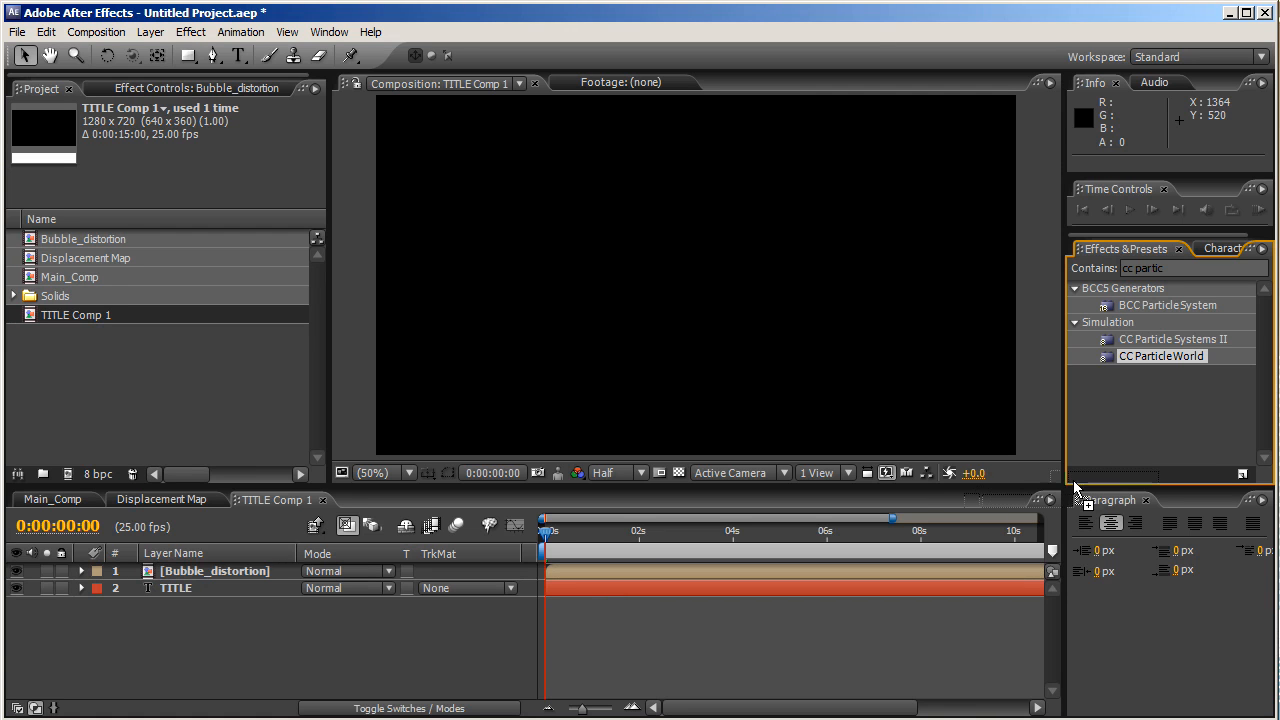
double_click(192, 575)
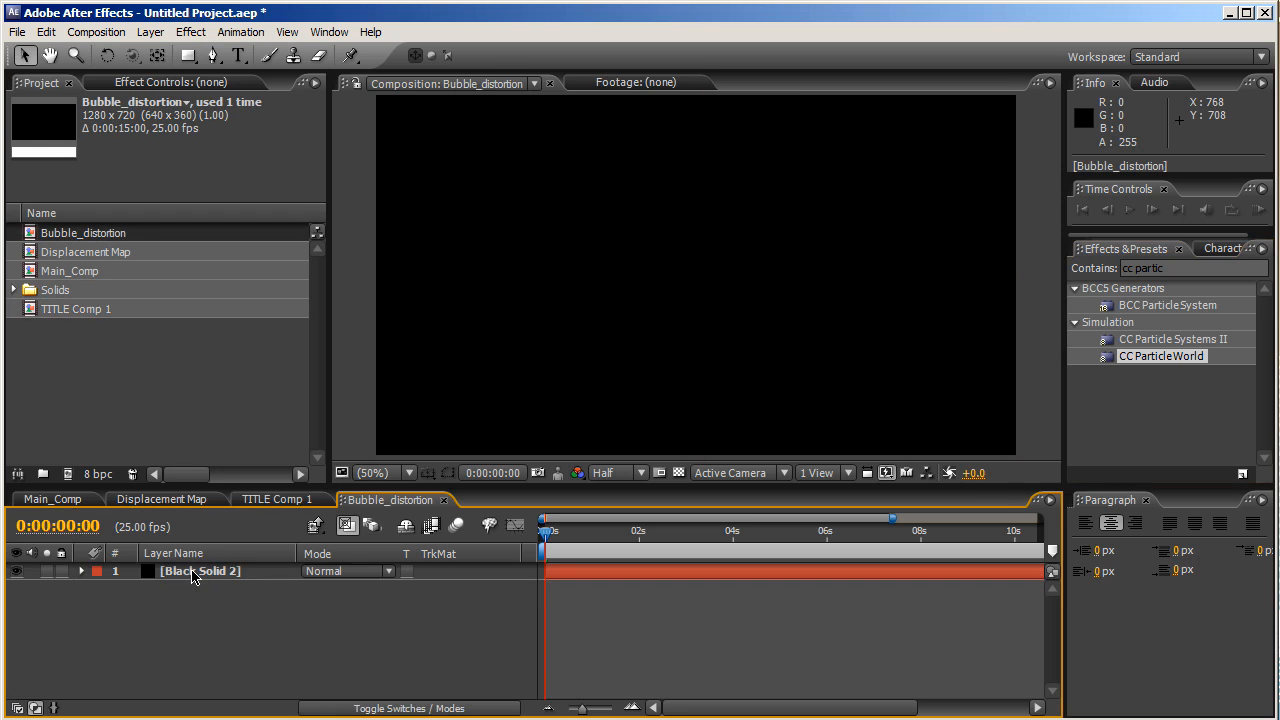
left_click_drag(1197, 360, 590, 571)
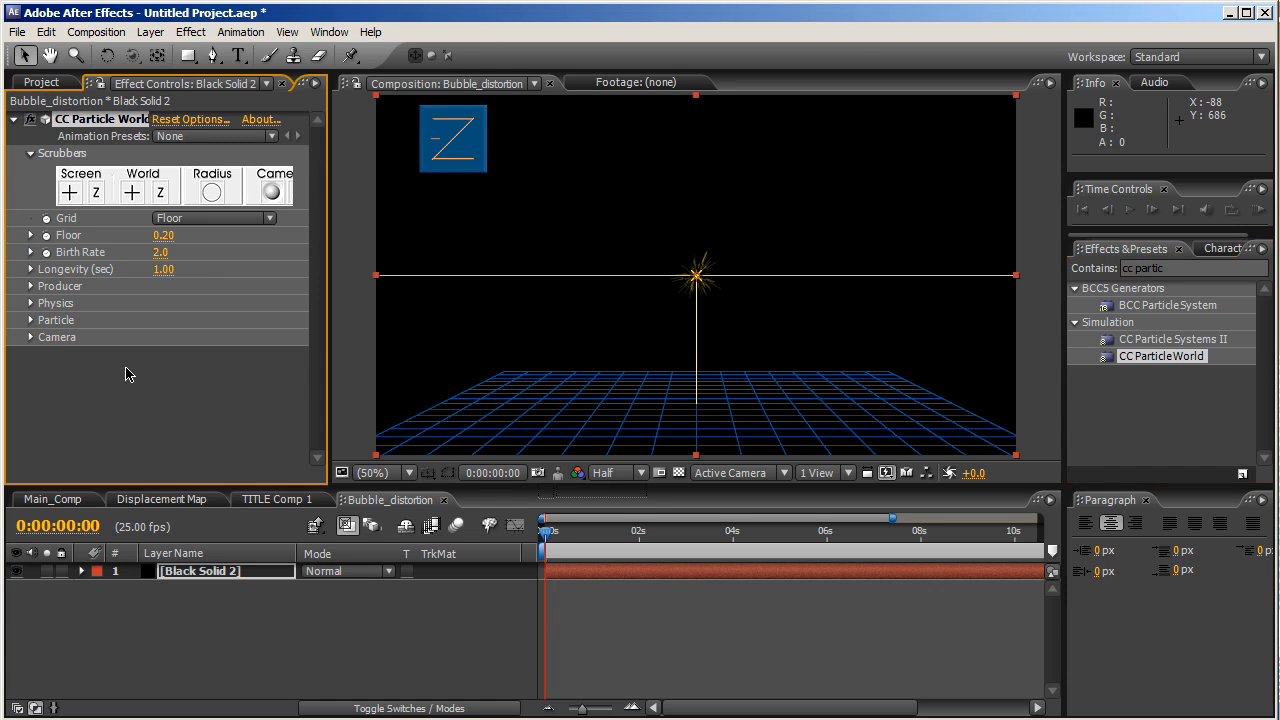
- Set CC Particle World's Birth Rate to 1.0 and Longevity to 19 seconds
left_click(160, 252)
type("2")
key("Return")
left_click(162, 270)
type("19")
key("Return")
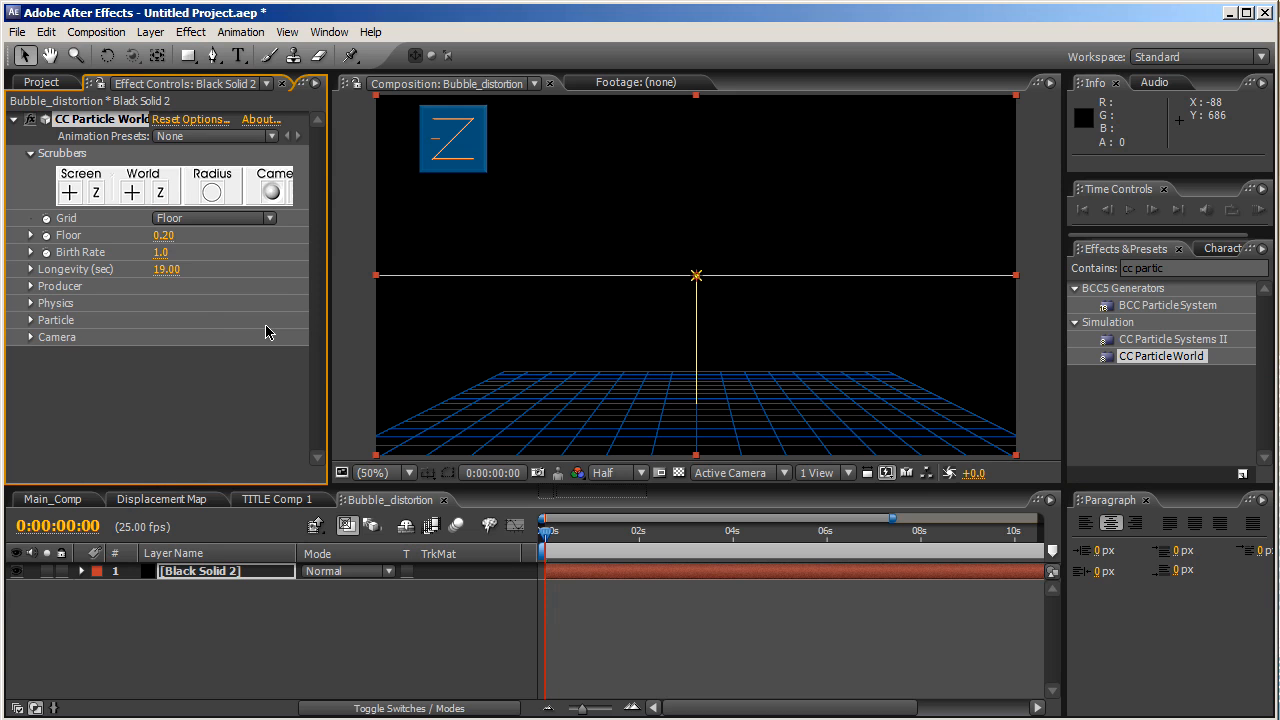
- Set the Producer to Position Y 0.88, Position Z 1.73, Radius X 1.6 and Radius Y 0.4
left_click(32, 287)
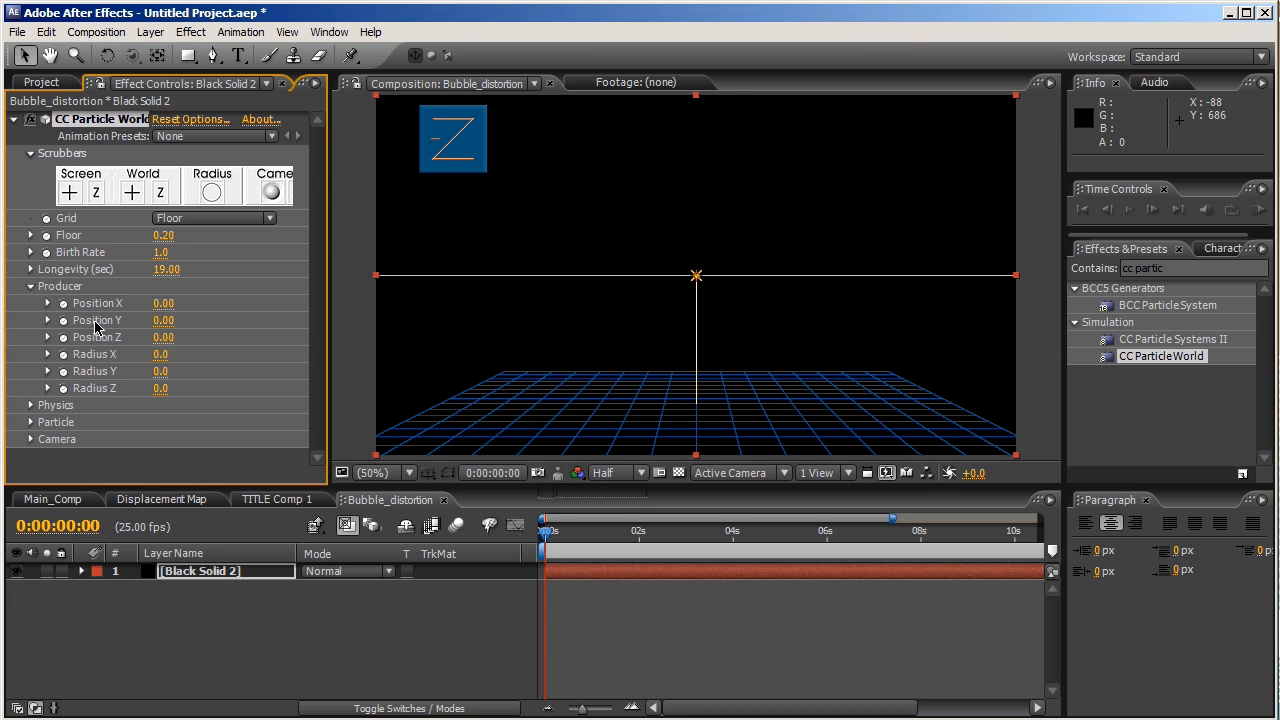
left_click(163, 321)
key("Return")
left_click(161, 338)
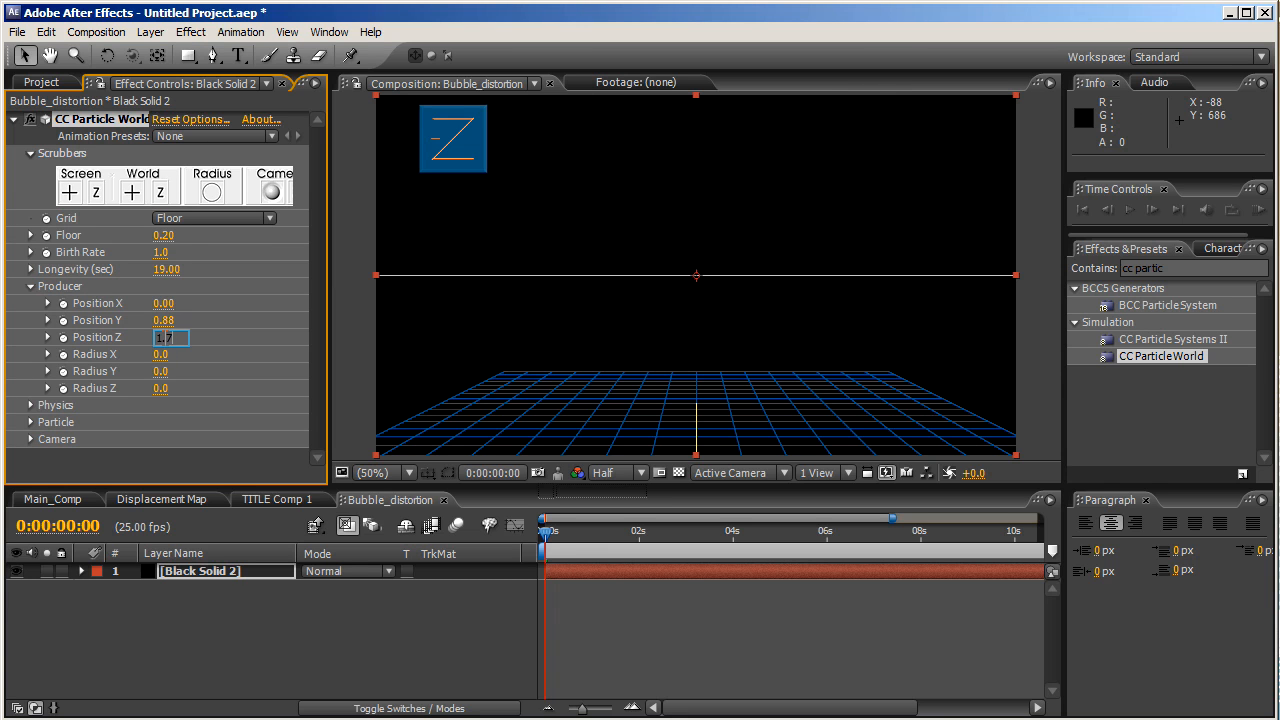
key("Return")
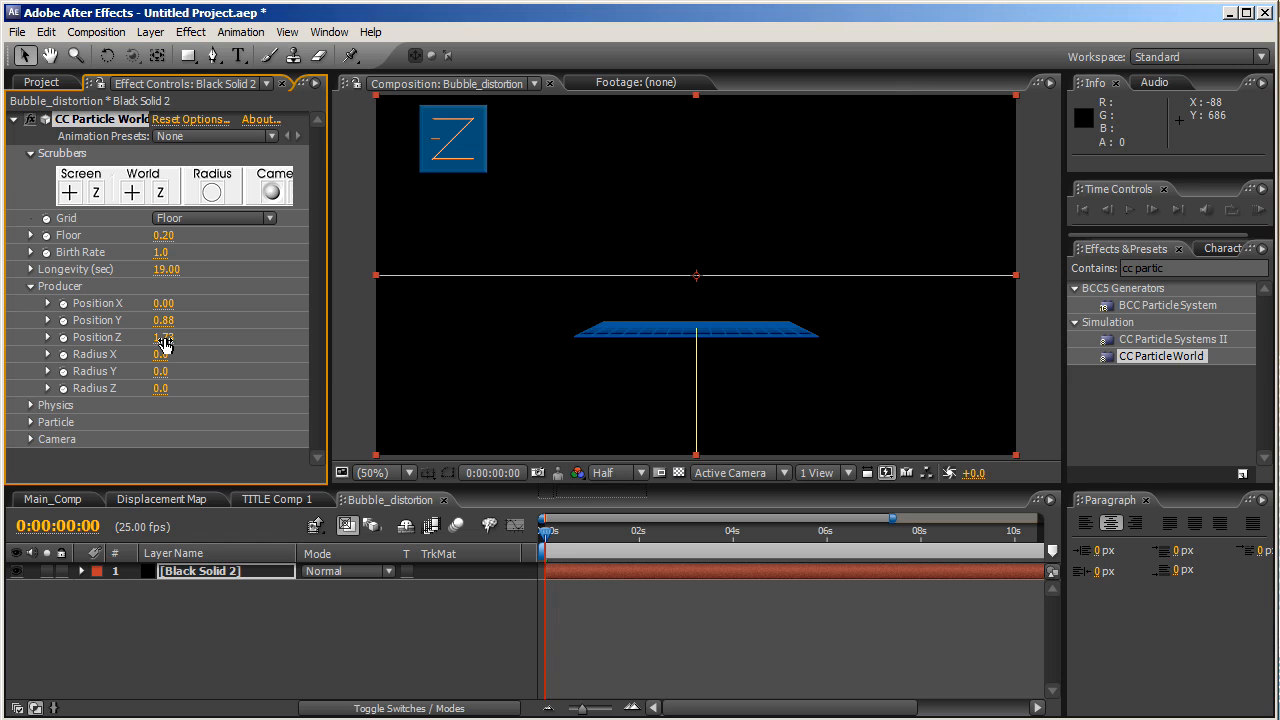
left_click(160, 355)
type("0.025")
type("1.")
type("6")
key("Return")
left_click(158, 376)
key("BackSpace")
type(".4")
key("Return")
left_click(31, 286)
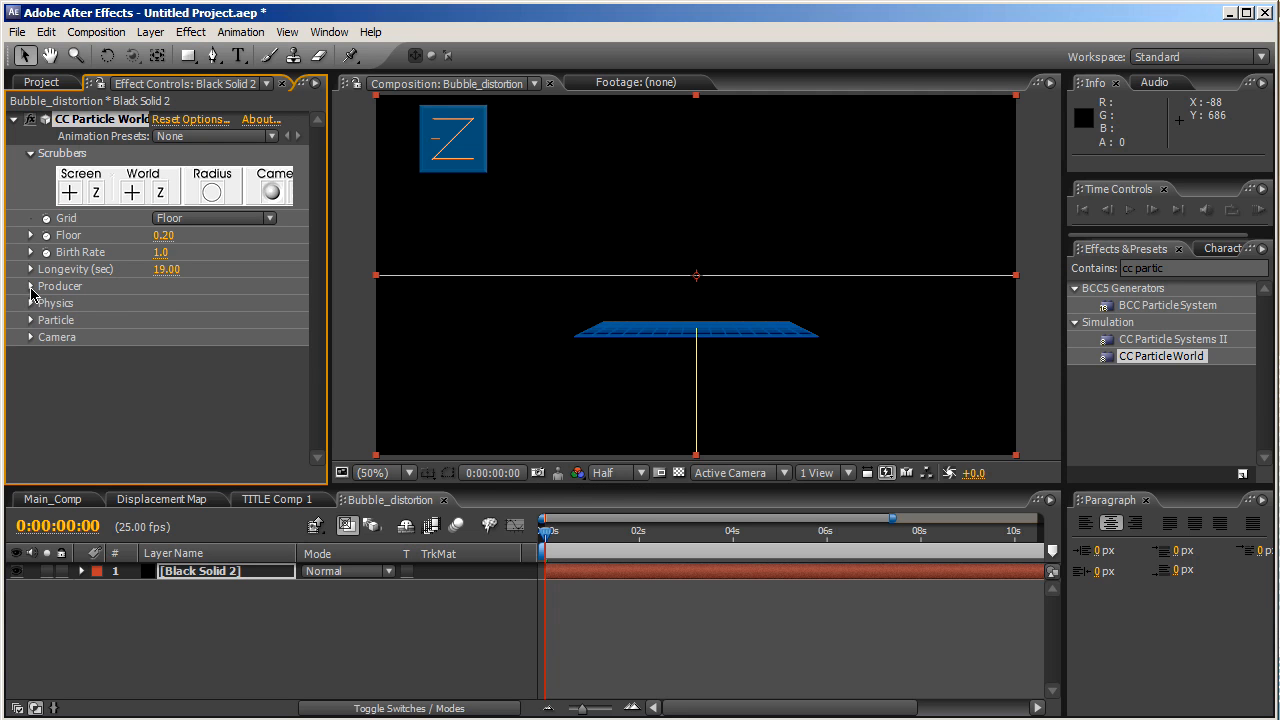
- Set Physics Velocity to 0.01 and Gravity to -0.01
left_click(31, 303)
left_click(160, 337)
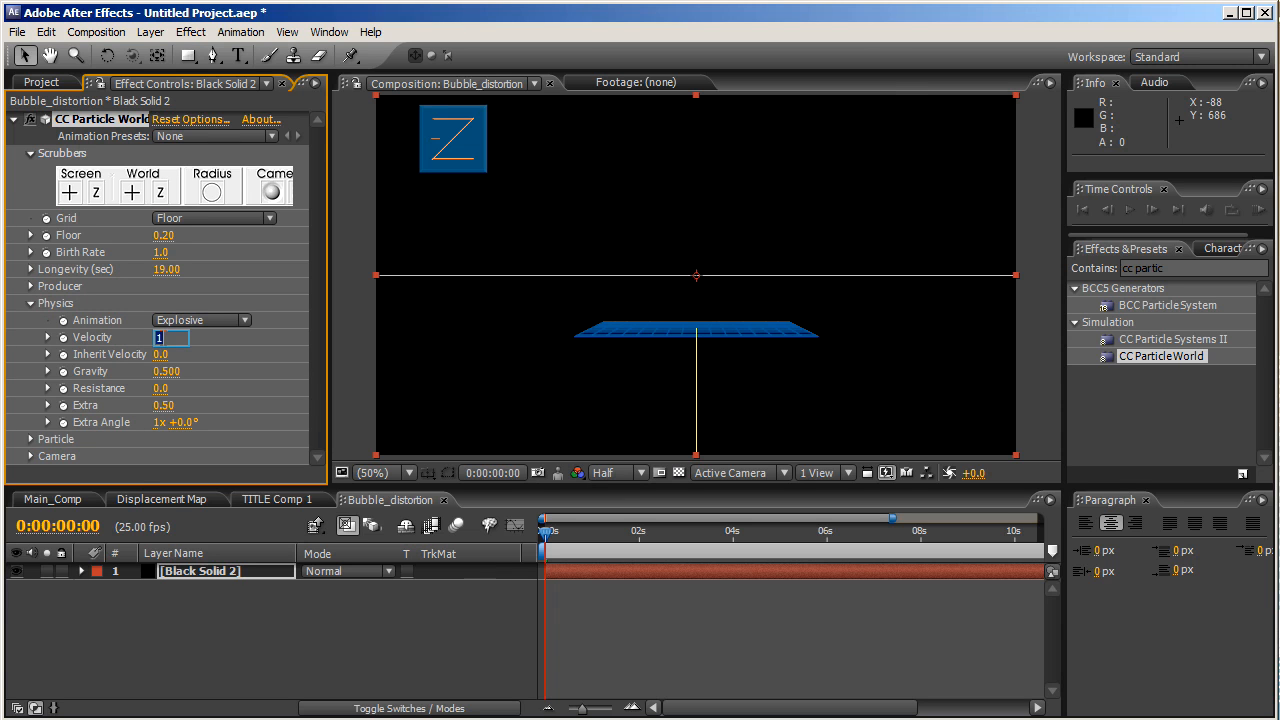
key("Return")
left_click(160, 372)
type("-")
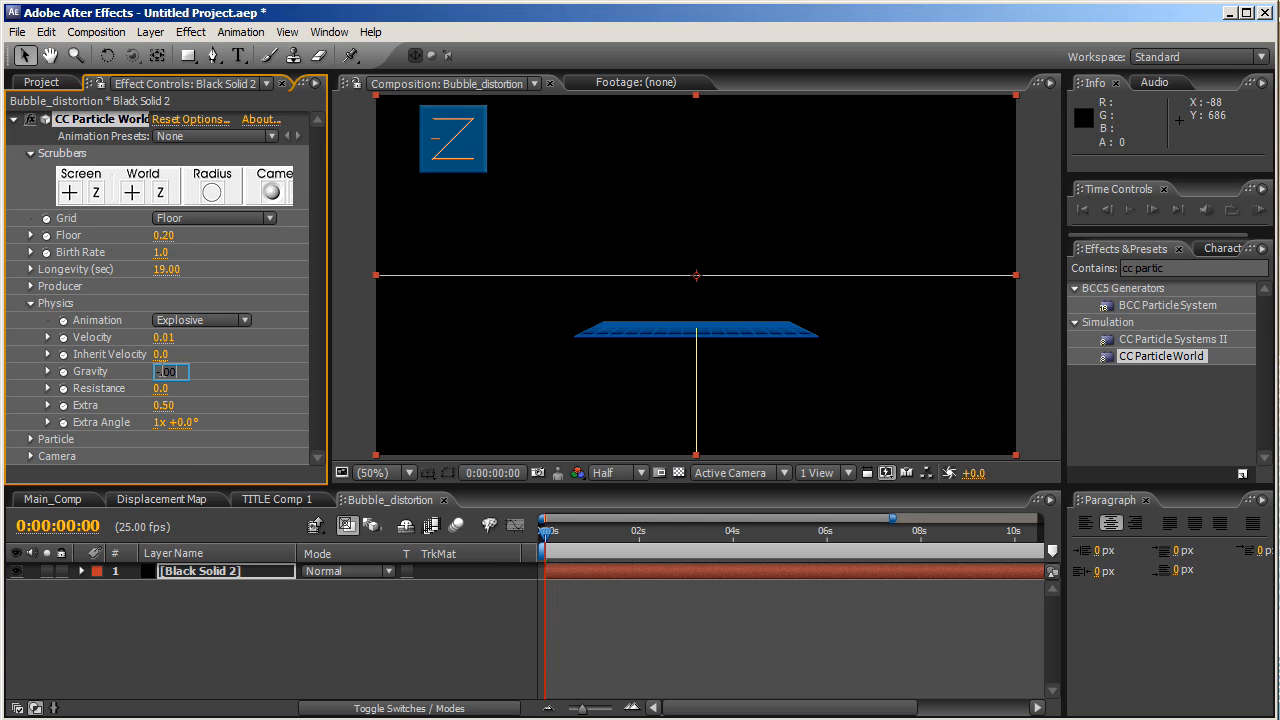
type(".01")
key("Return")
left_click(31, 303)
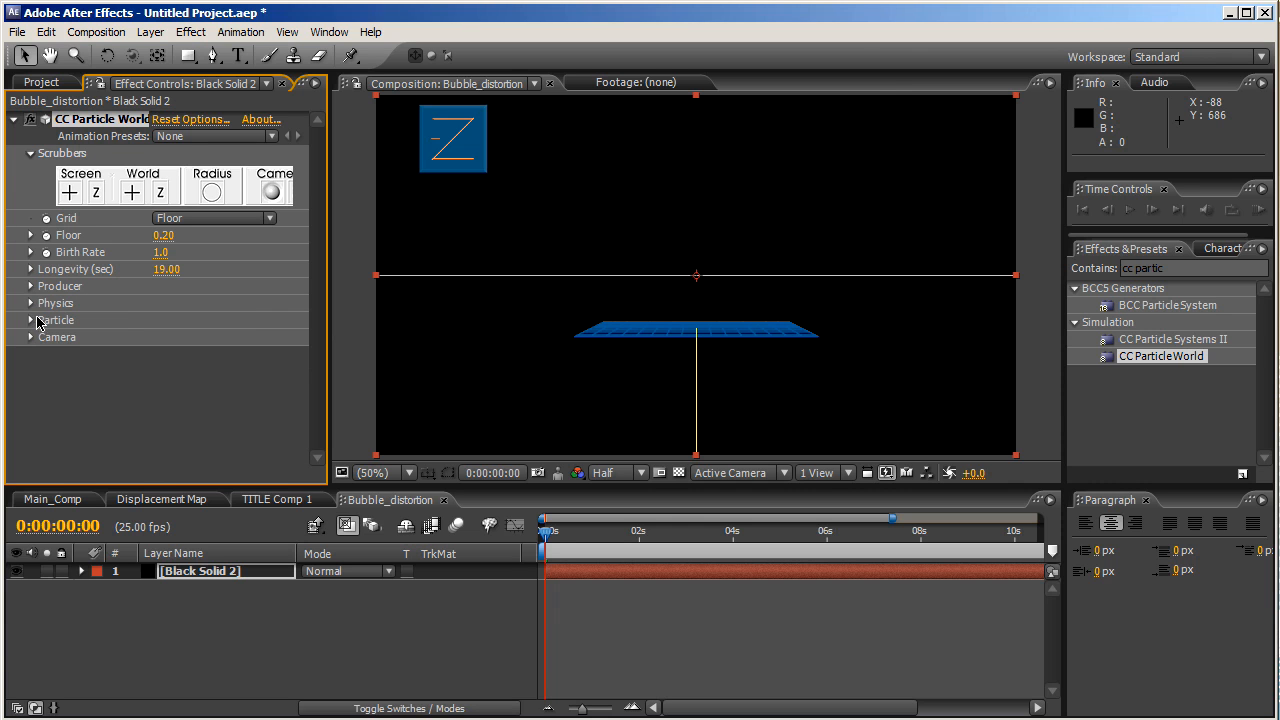
left_click(31, 321)
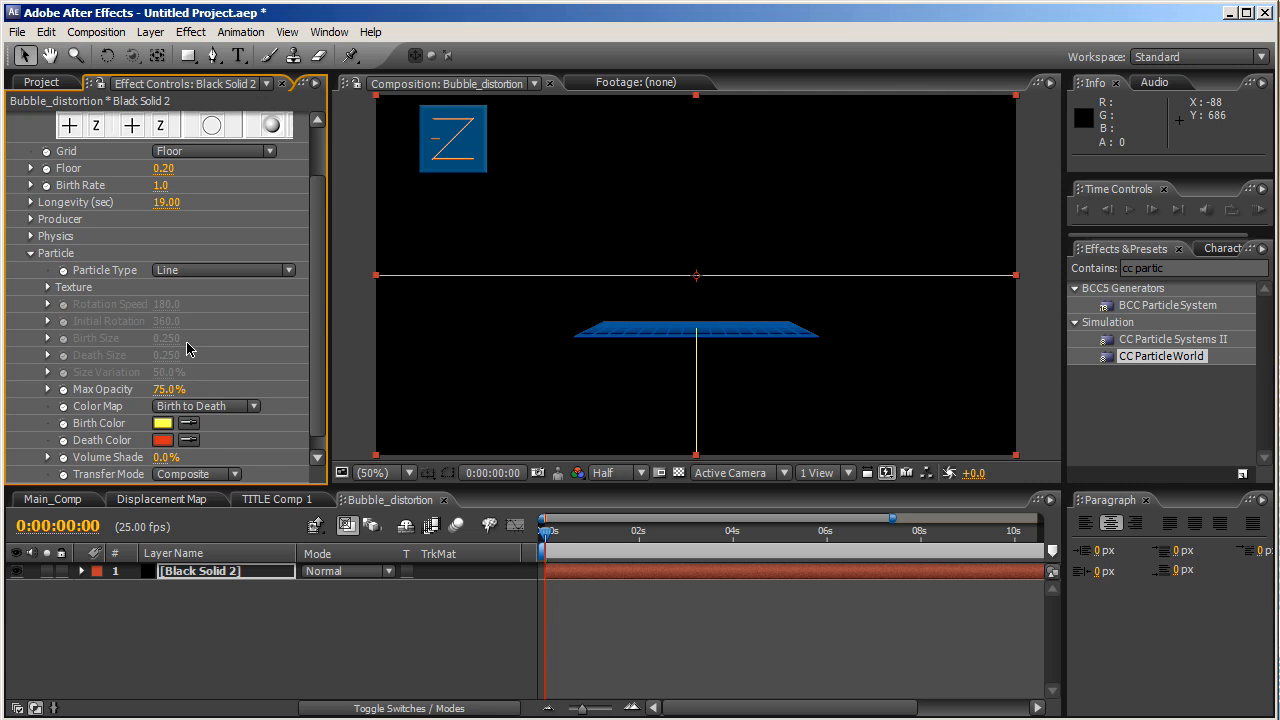
- Make the particles Faded Spheres with Birth and Death Size 1 and Size Variation 0
left_click(197, 273)
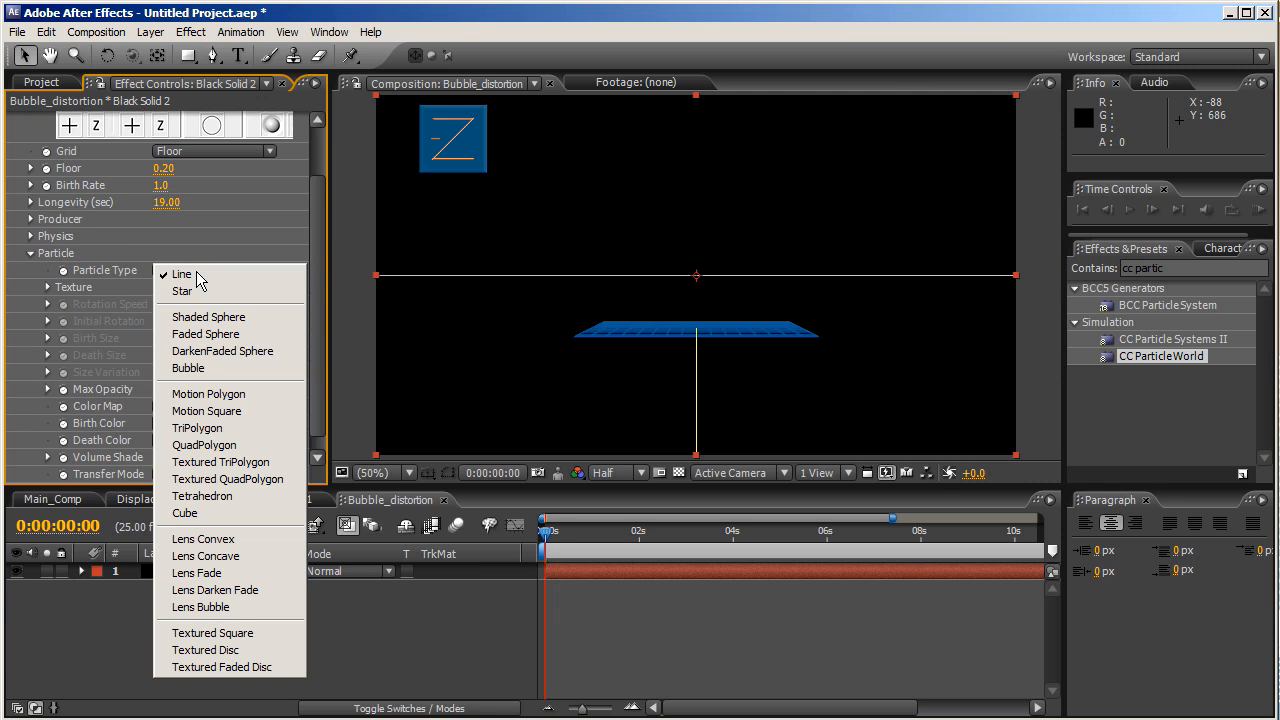
left_click(226, 339)
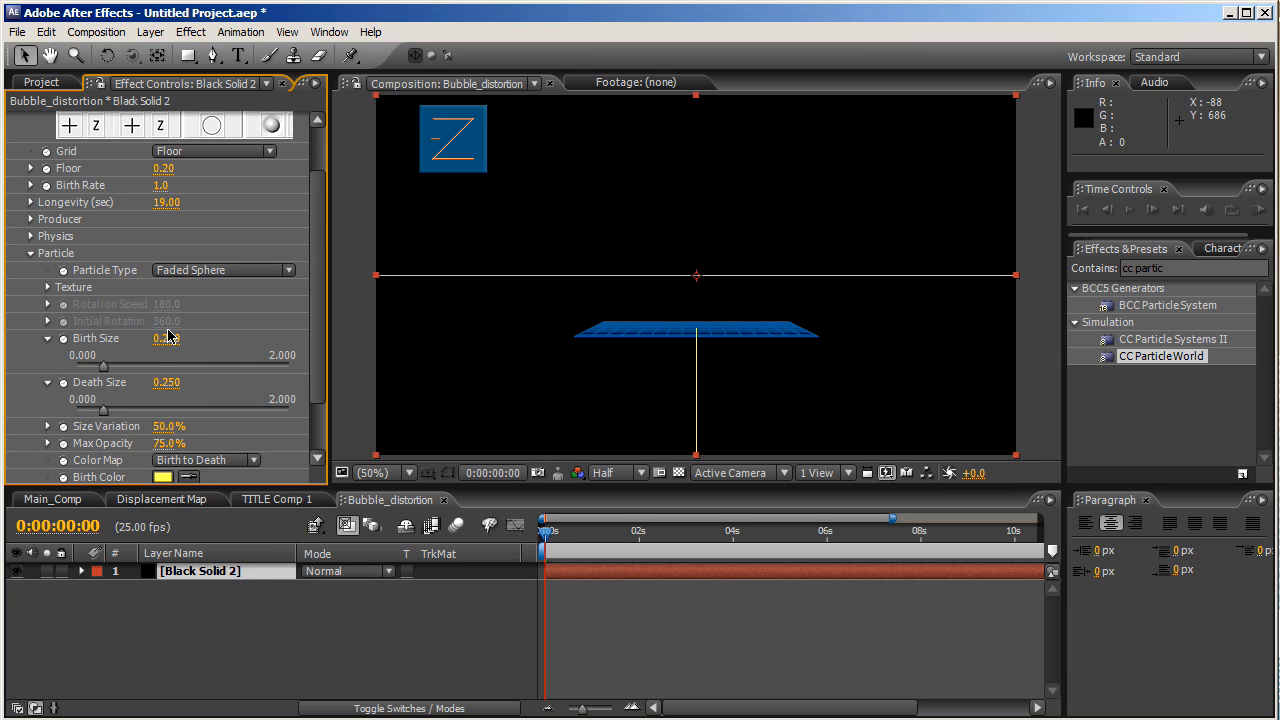
left_click(165, 339)
type("1.0")
key("Return")
left_click(165, 383)
type("1")
key("Return")
left_click(162, 429)
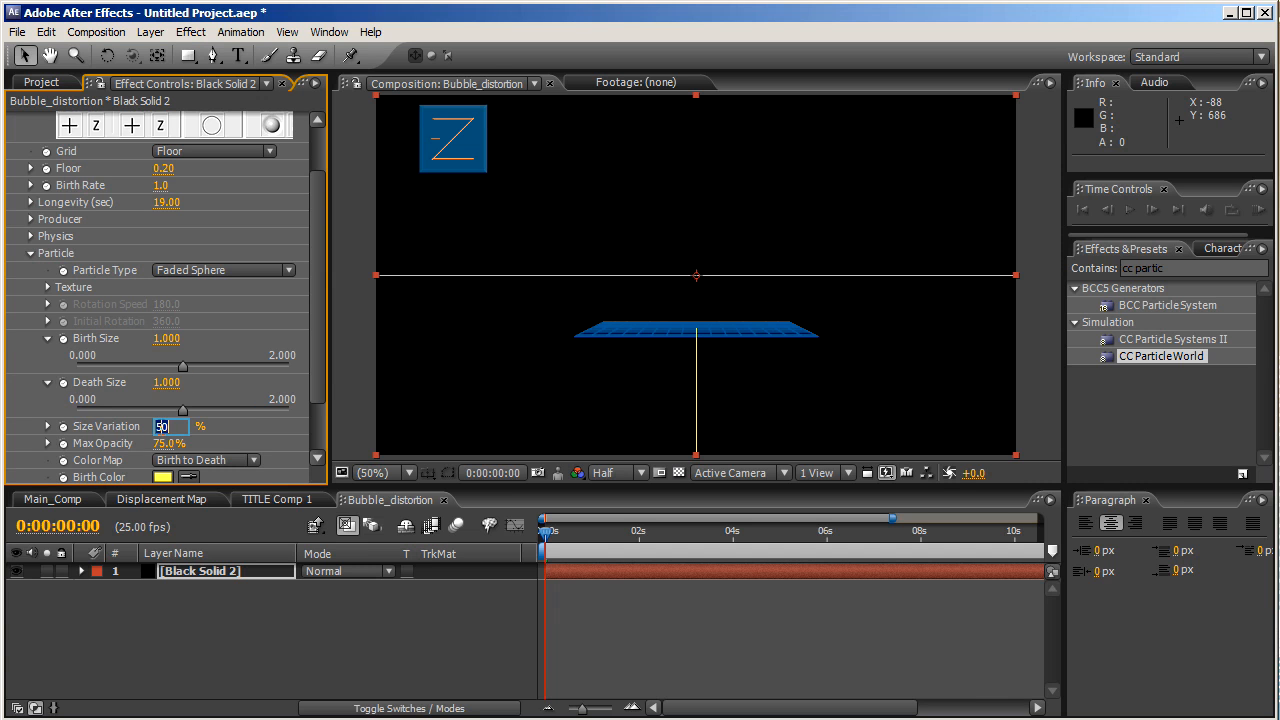
key("Return")
- Raise Max Opacity to 100% and set both Birth and Death Colors to white
left_click_drag(320, 380, 320, 426)
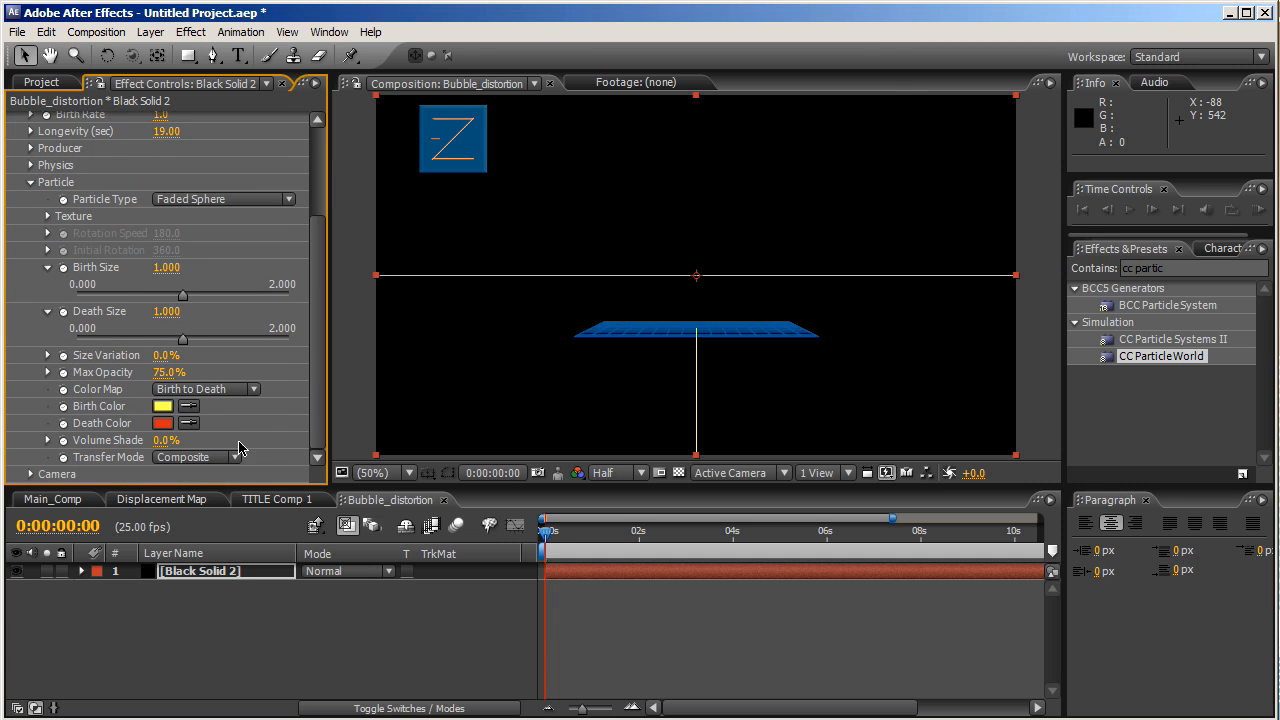
left_click_drag(166, 373, 198, 372)
left_click(164, 407)
left_click_drag(150, 389, 62, 246)
left_click(529, 285)
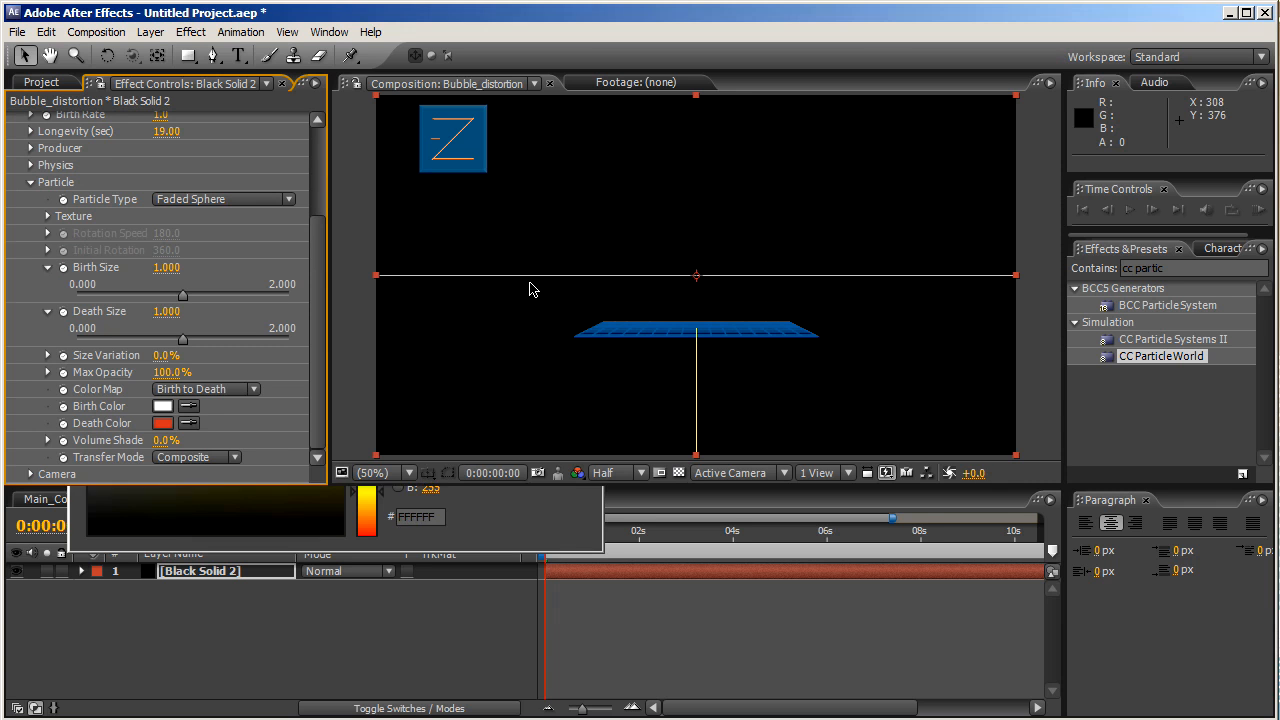
left_click(168, 425)
left_click_drag(149, 399, 68, 232)
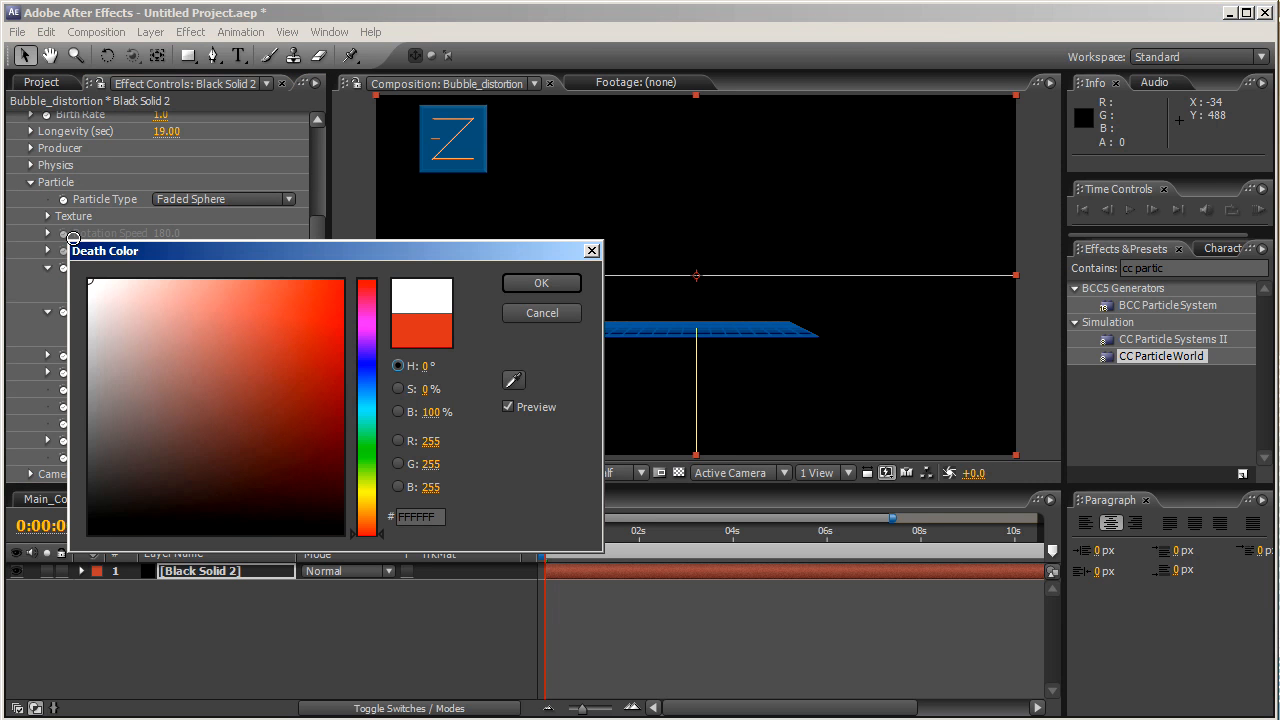
left_click(546, 287)
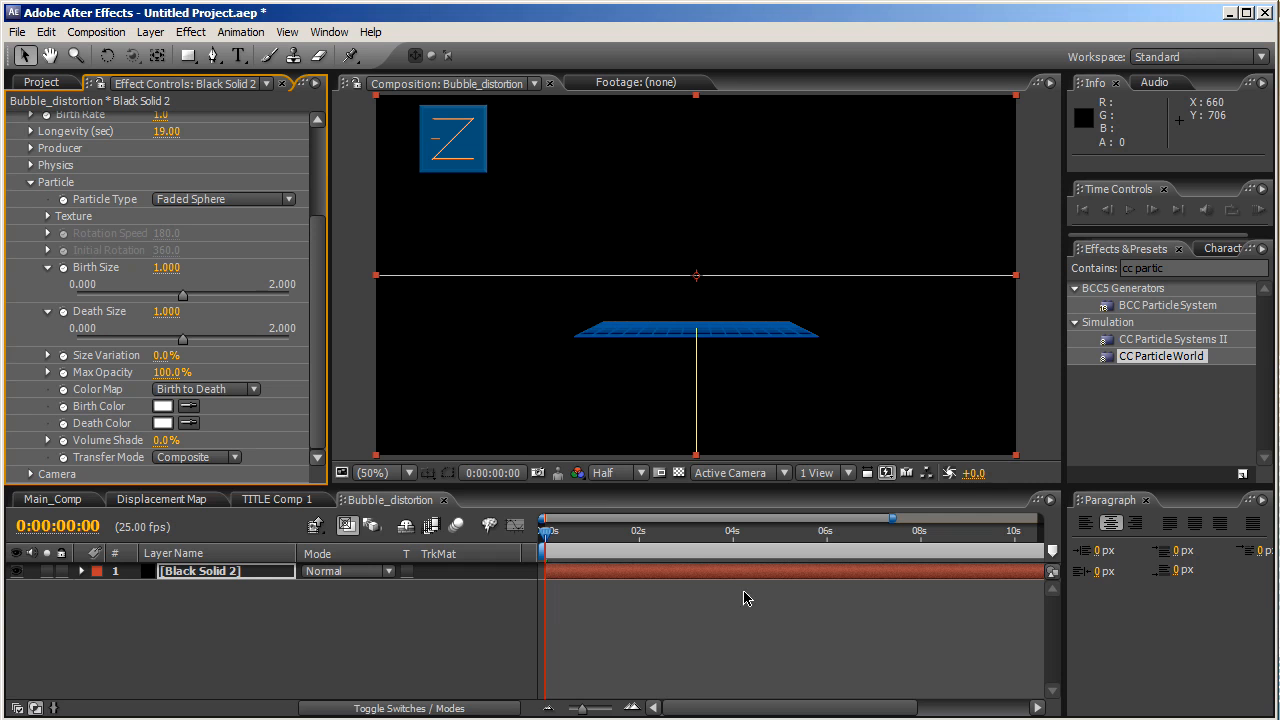
left_click(670, 532)
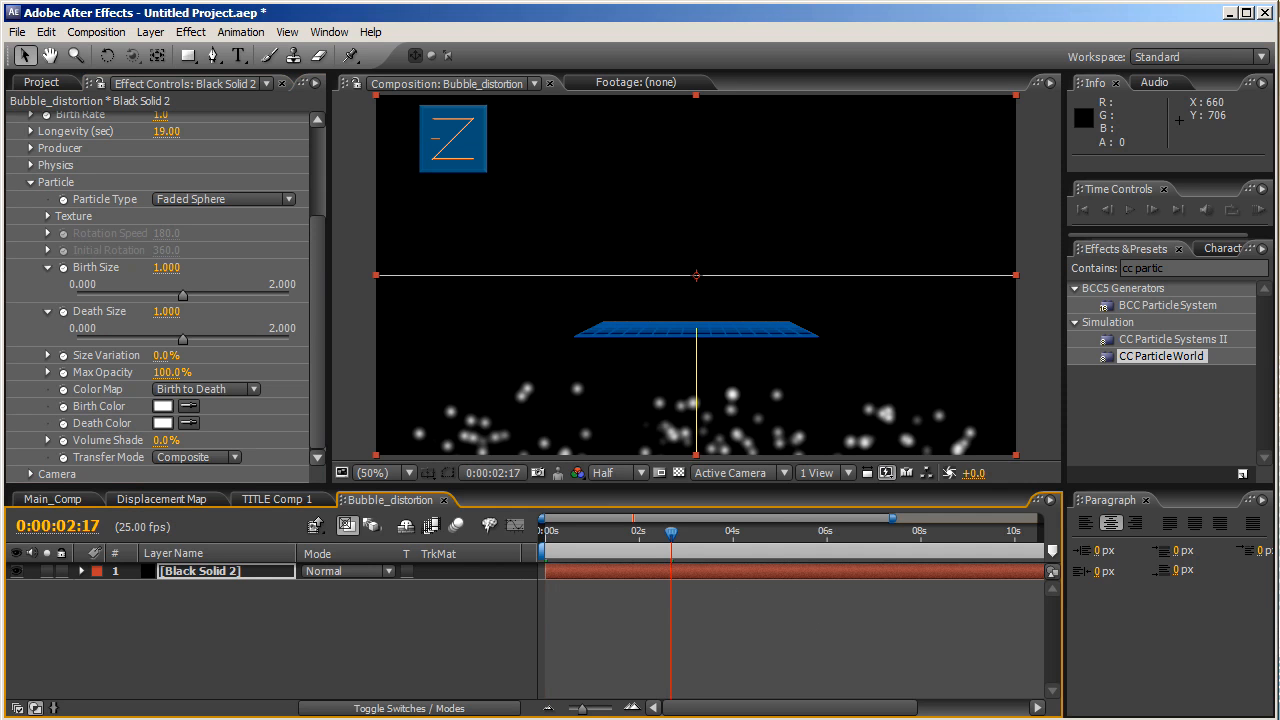
- Set CC Particle World's Grid option to Off
left_click(784, 547)
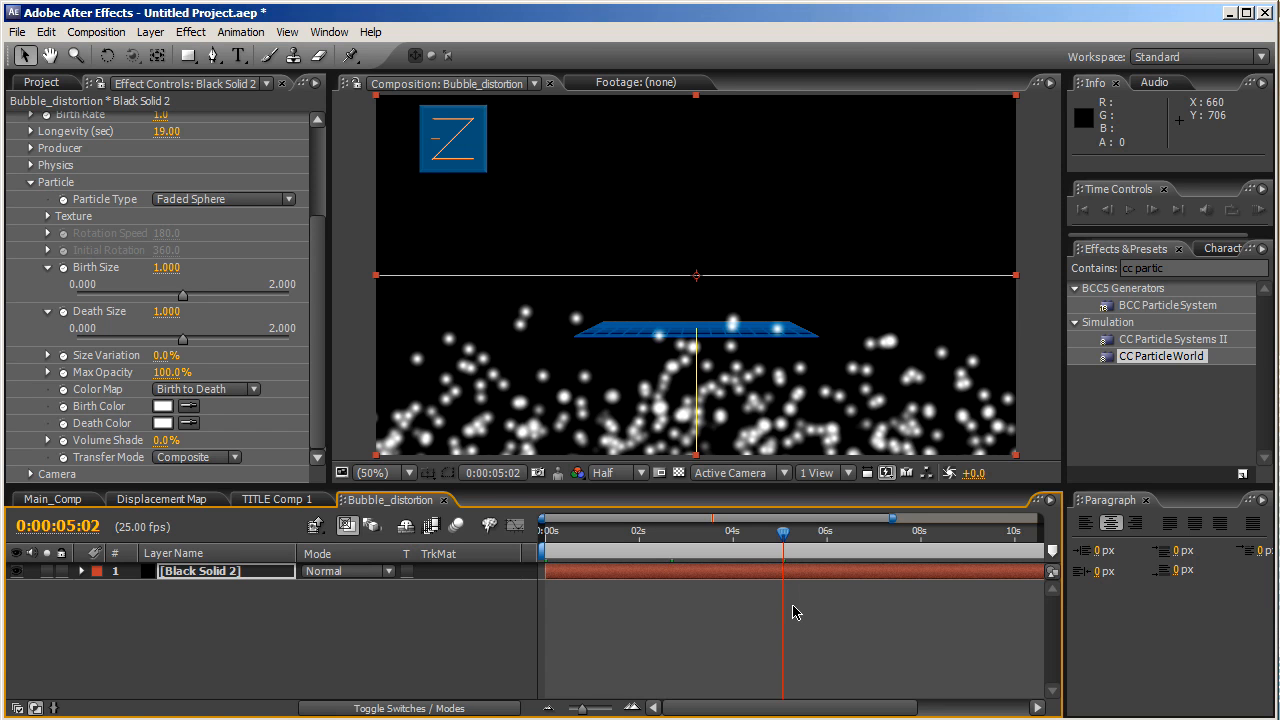
left_click(320, 148)
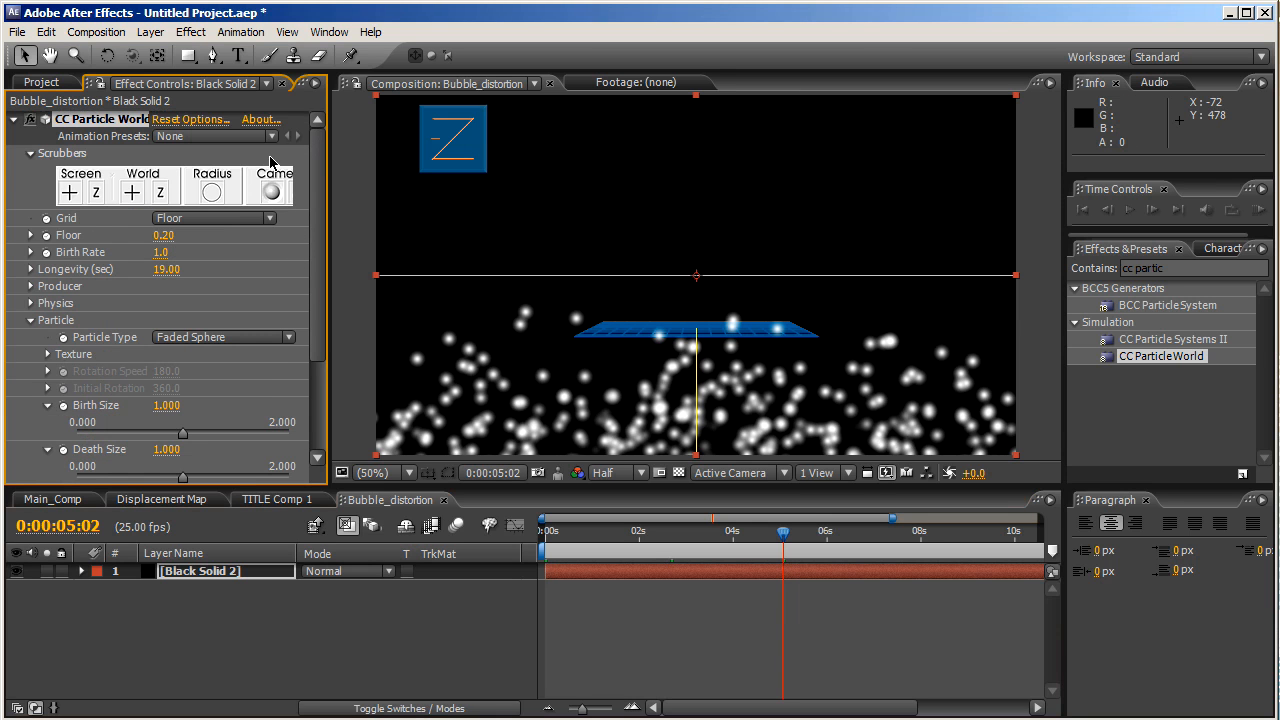
left_click(200, 218)
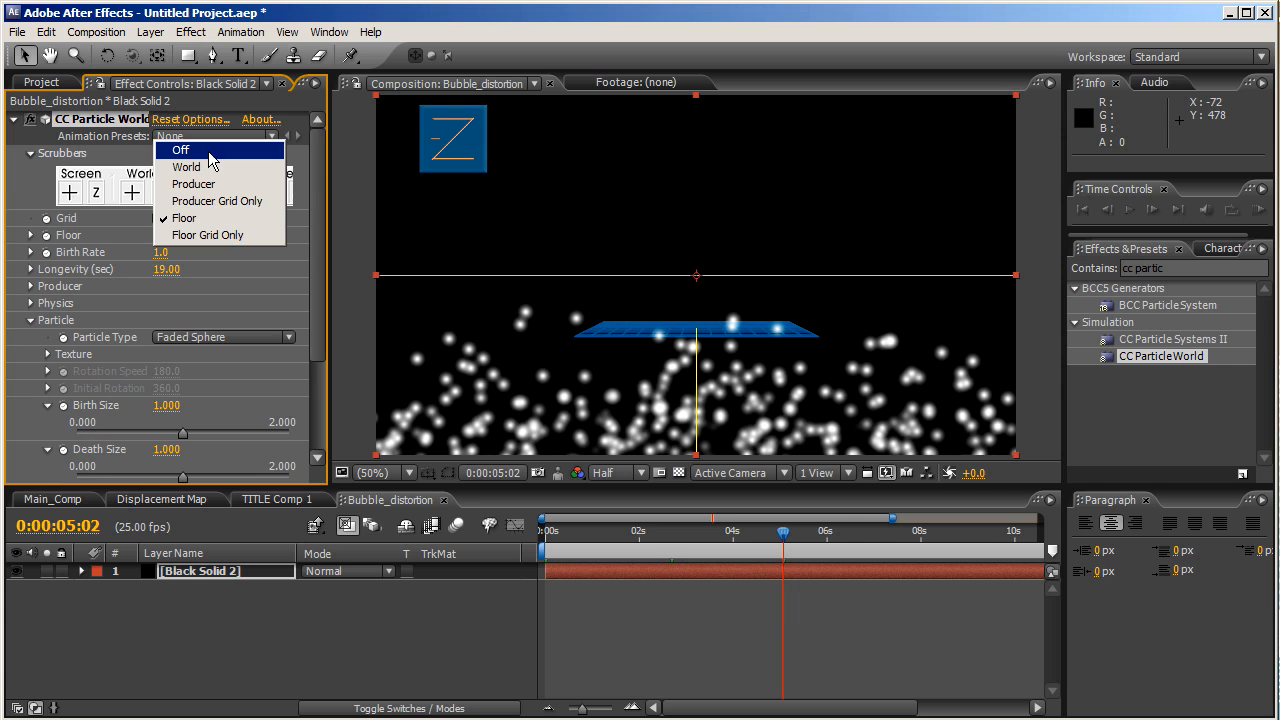
left_click(175, 147)
- Trim Black Solid 2 to end at 0:00:12:00, then return to the timeline start
left_click_drag(836, 708, 948, 708)
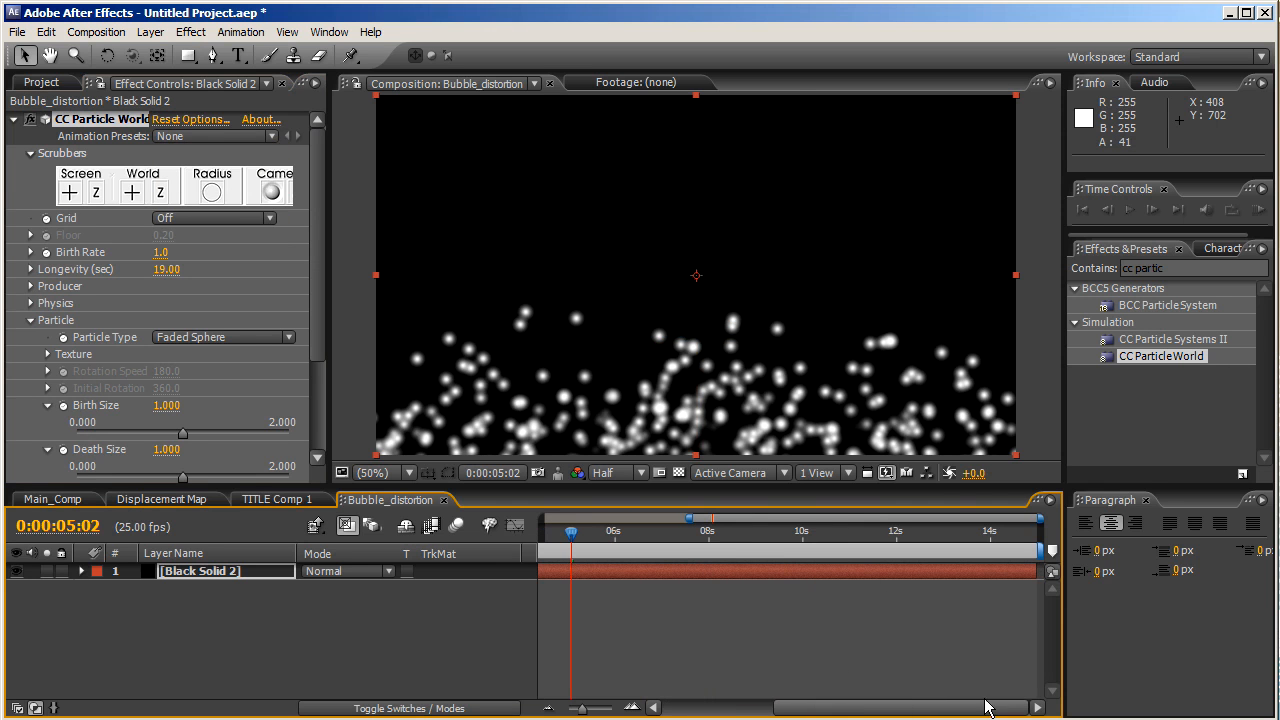
left_click_drag(571, 531, 897, 531)
left_click(869, 576)
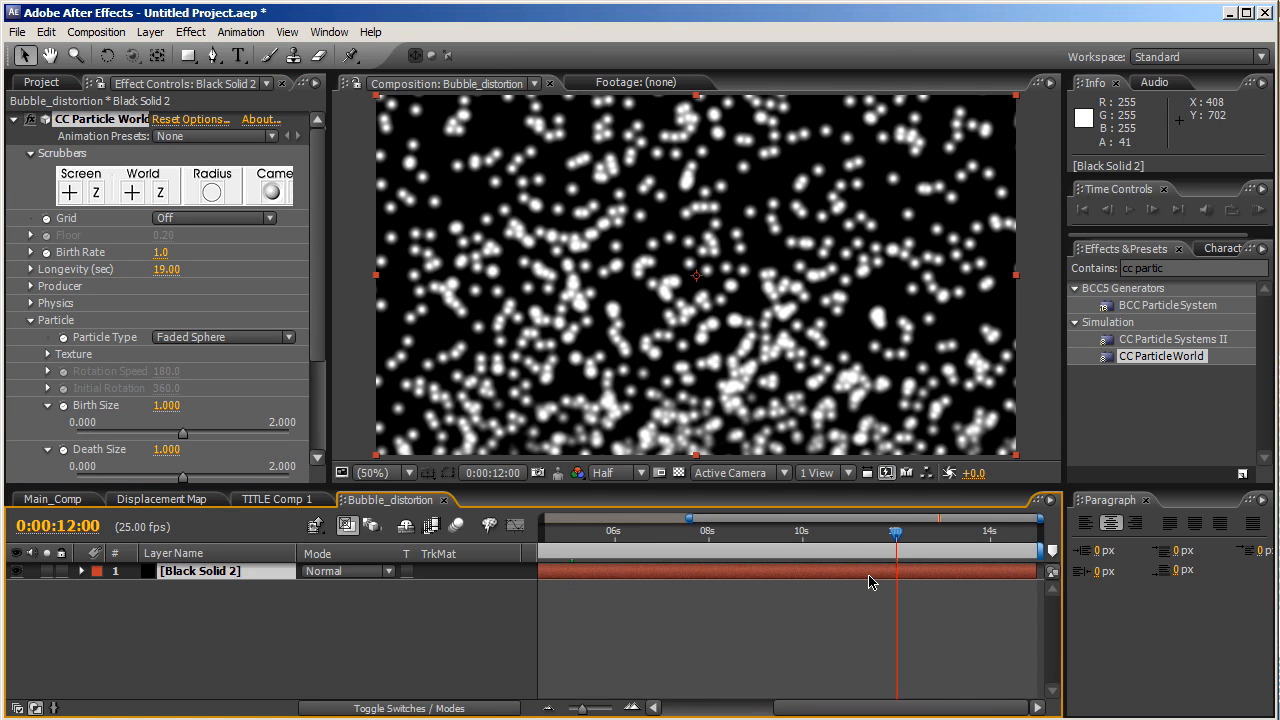
key("alt+bracketright")
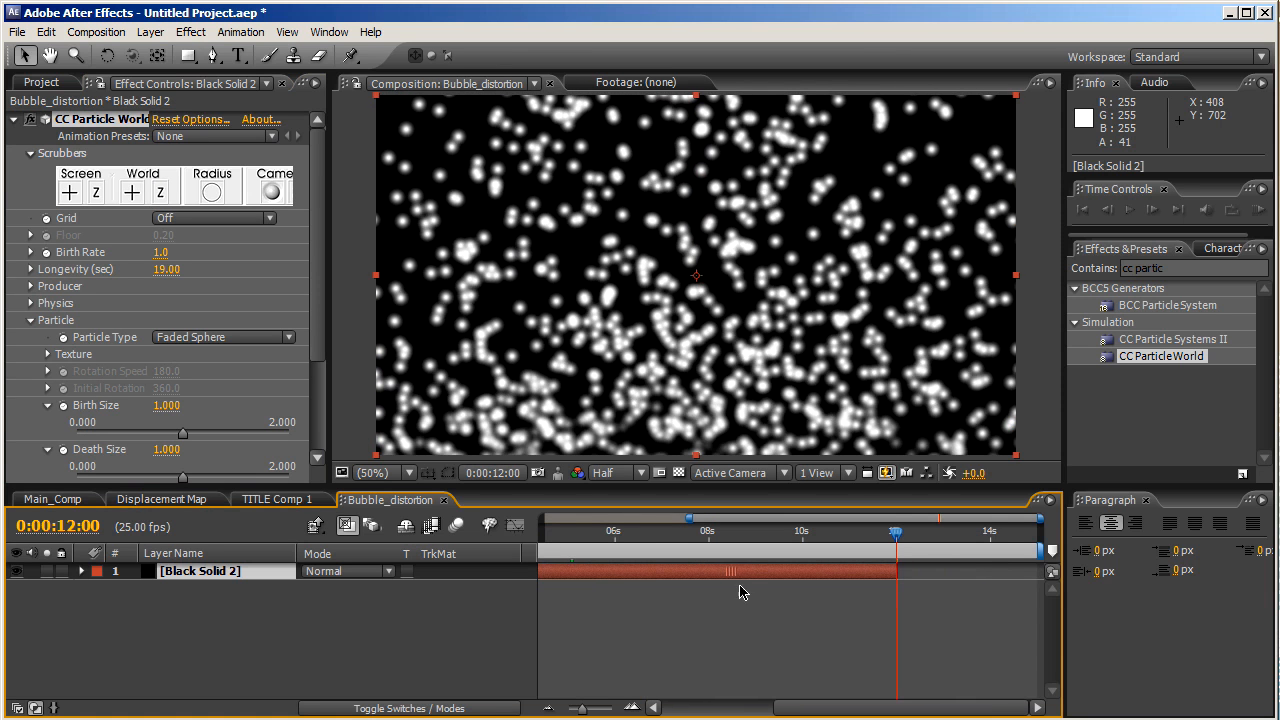
key("Home")
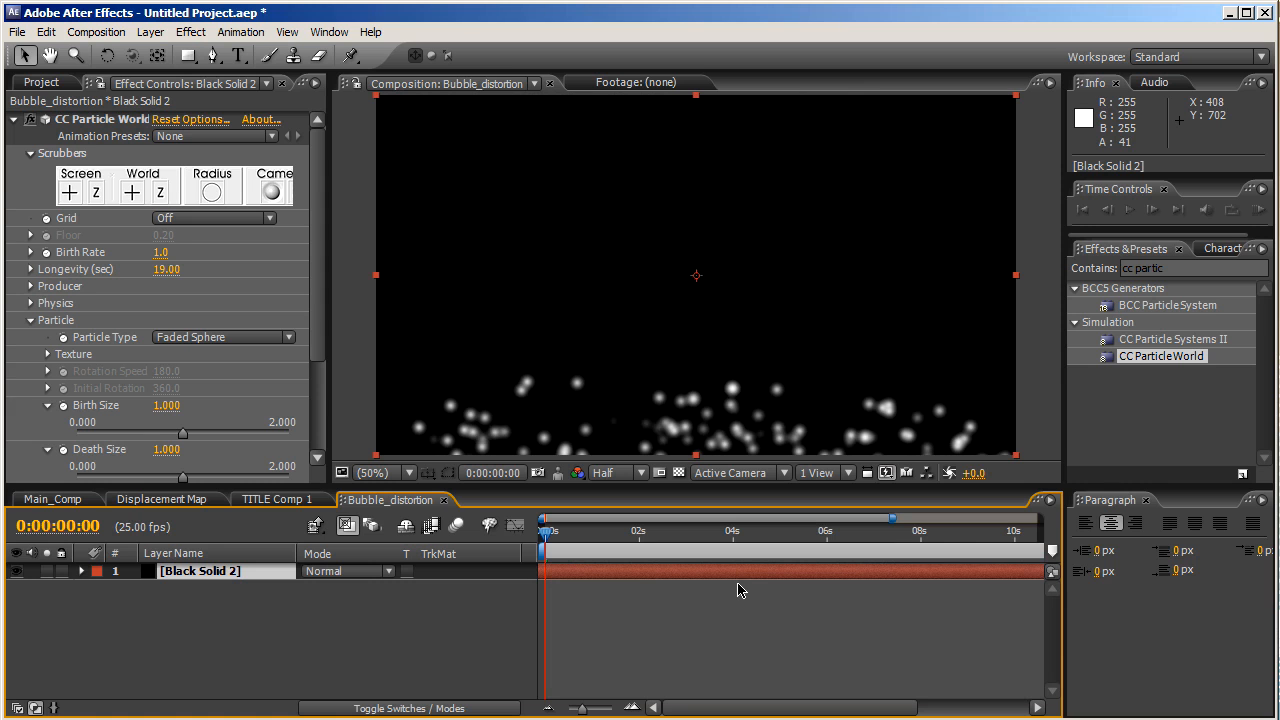
left_click_drag(312, 352, 322, 436)
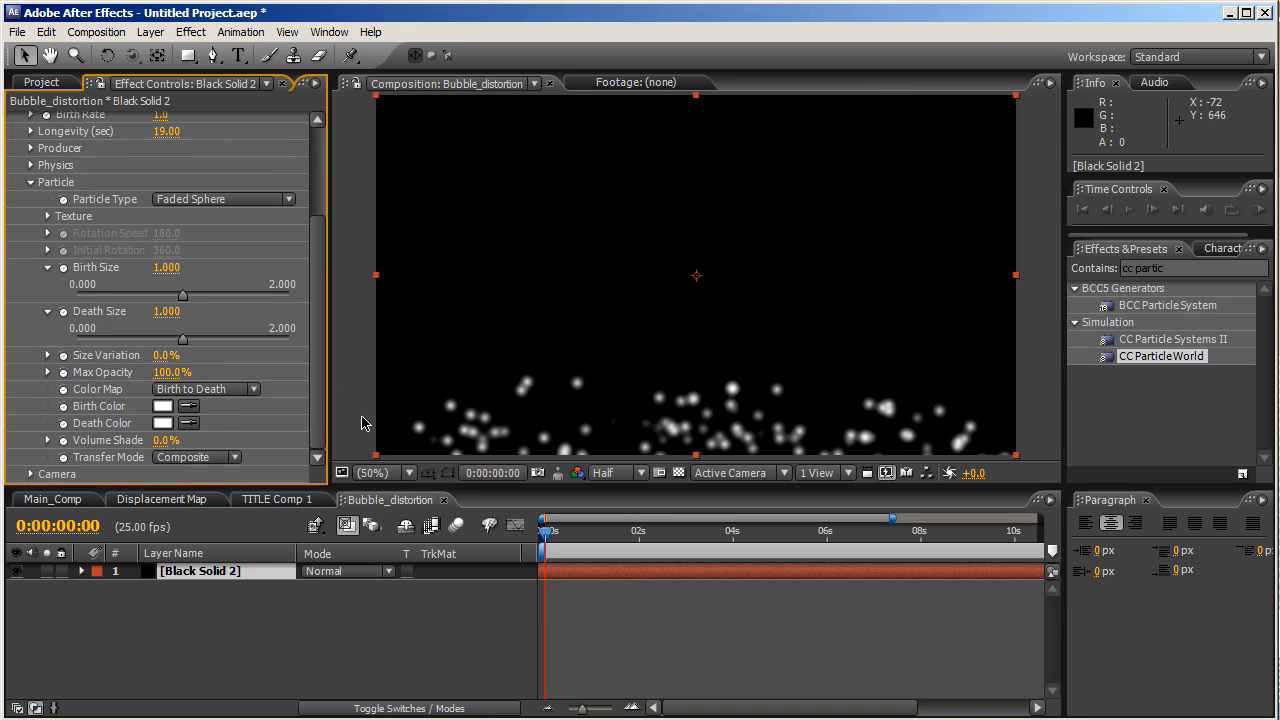
- Scrub the Producer's Position Y to 0.50, then switch to TITLE Comp 1
left_click(33, 184)
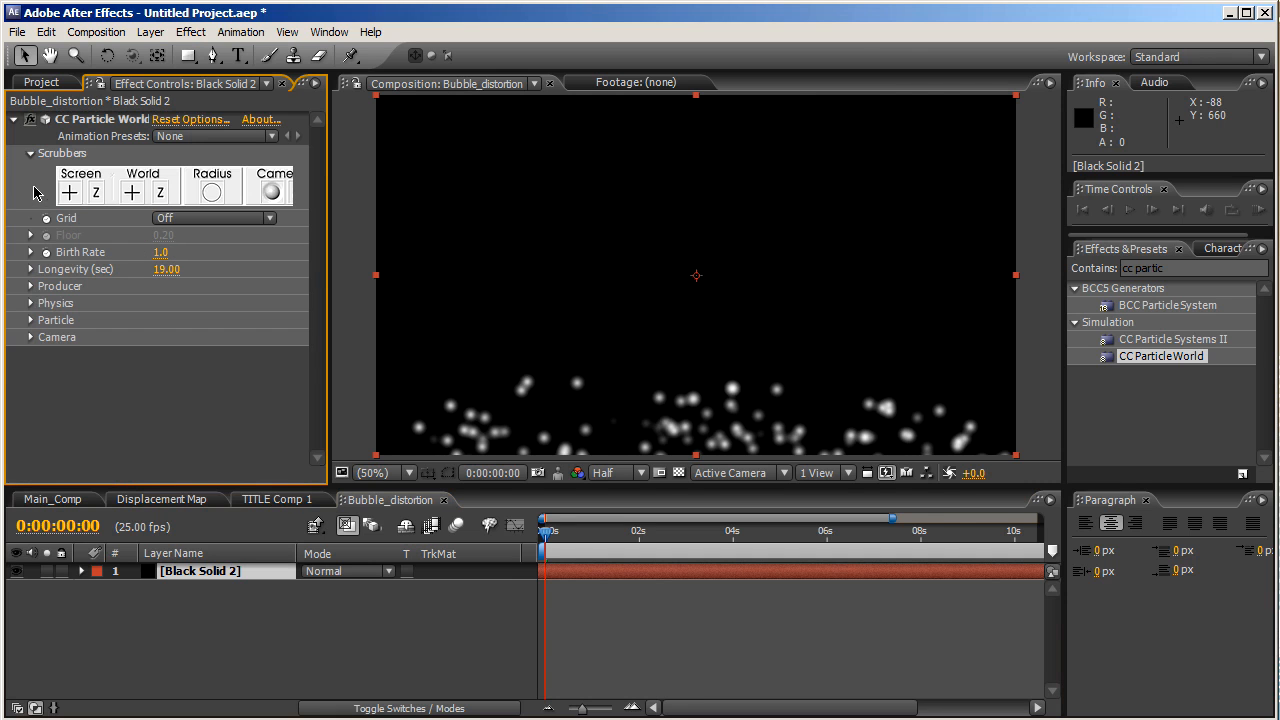
left_click(32, 287)
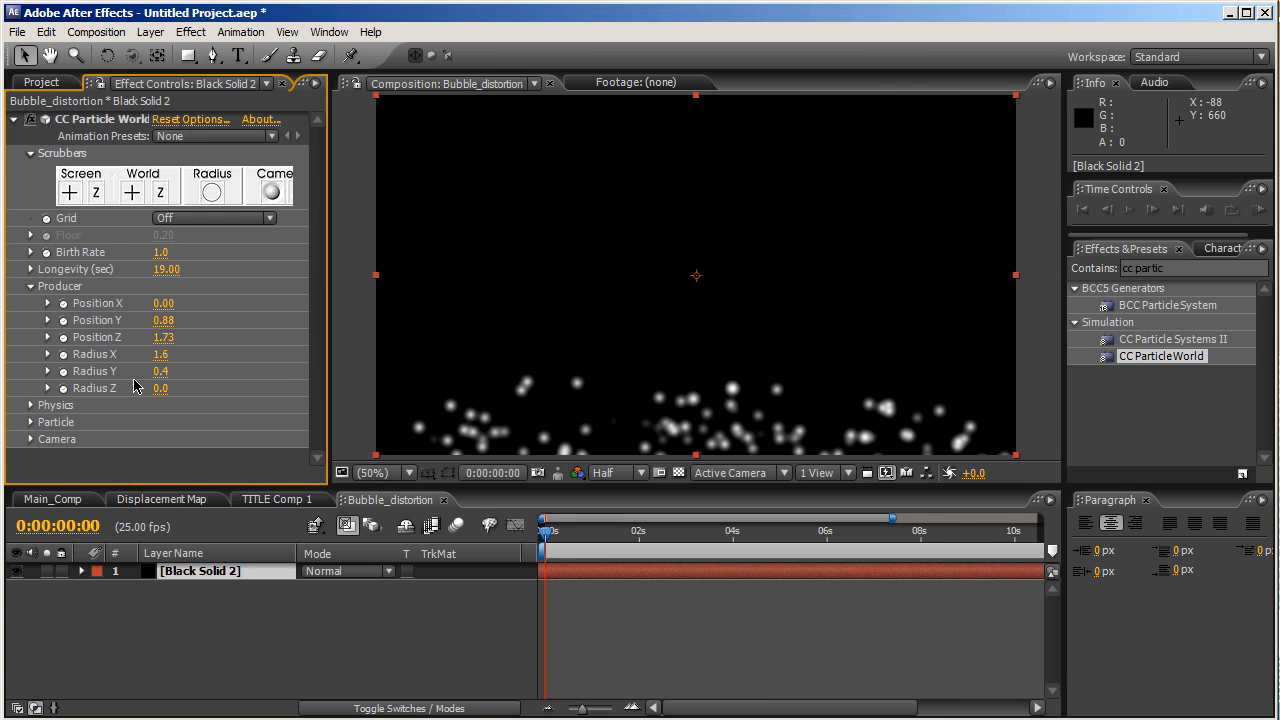
left_click_drag(158, 321, 121, 320)
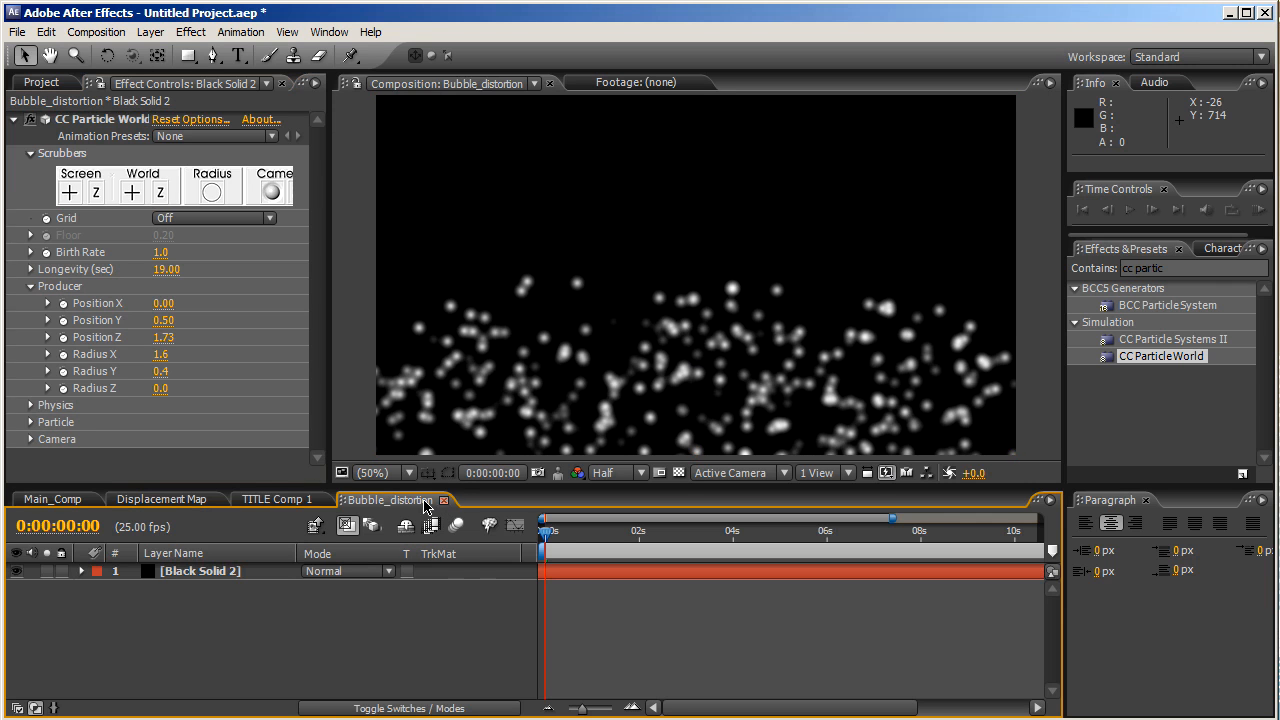
left_click(300, 500)
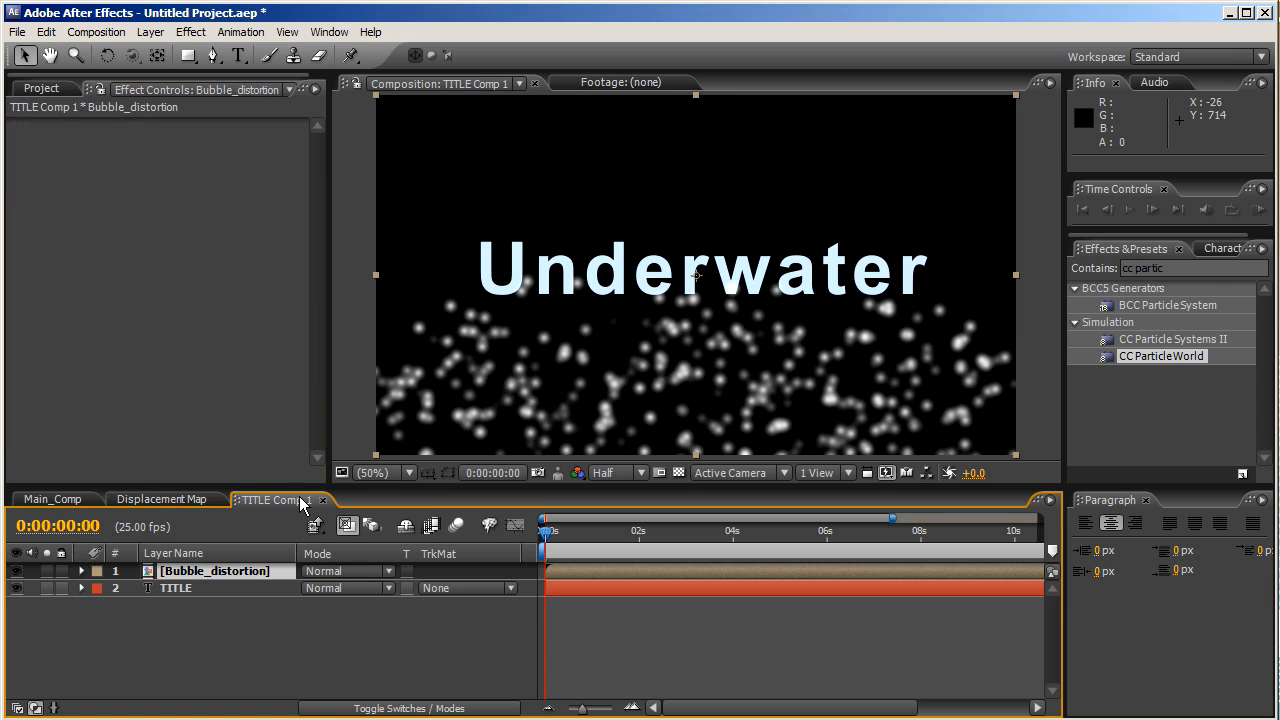
- Hide the Bubble_distortion layer and add a Bevel and Emboss layer style to TITLE
left_click(16, 572)
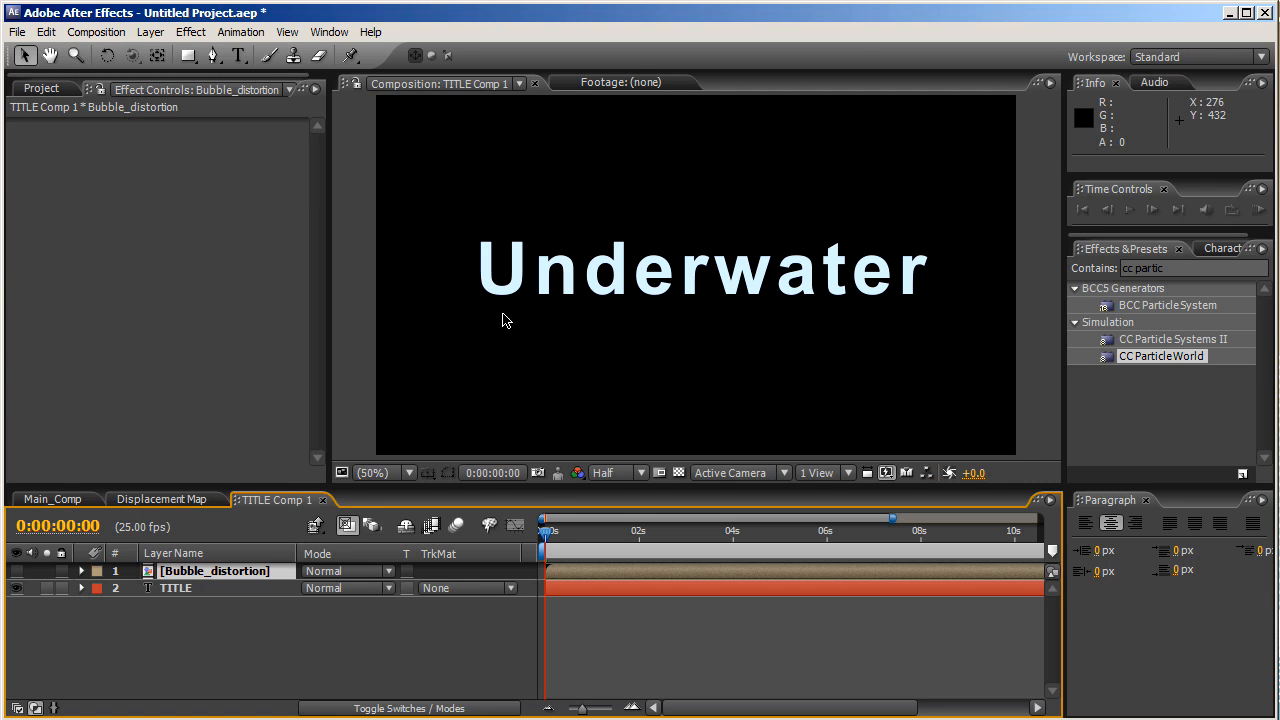
left_click(229, 594)
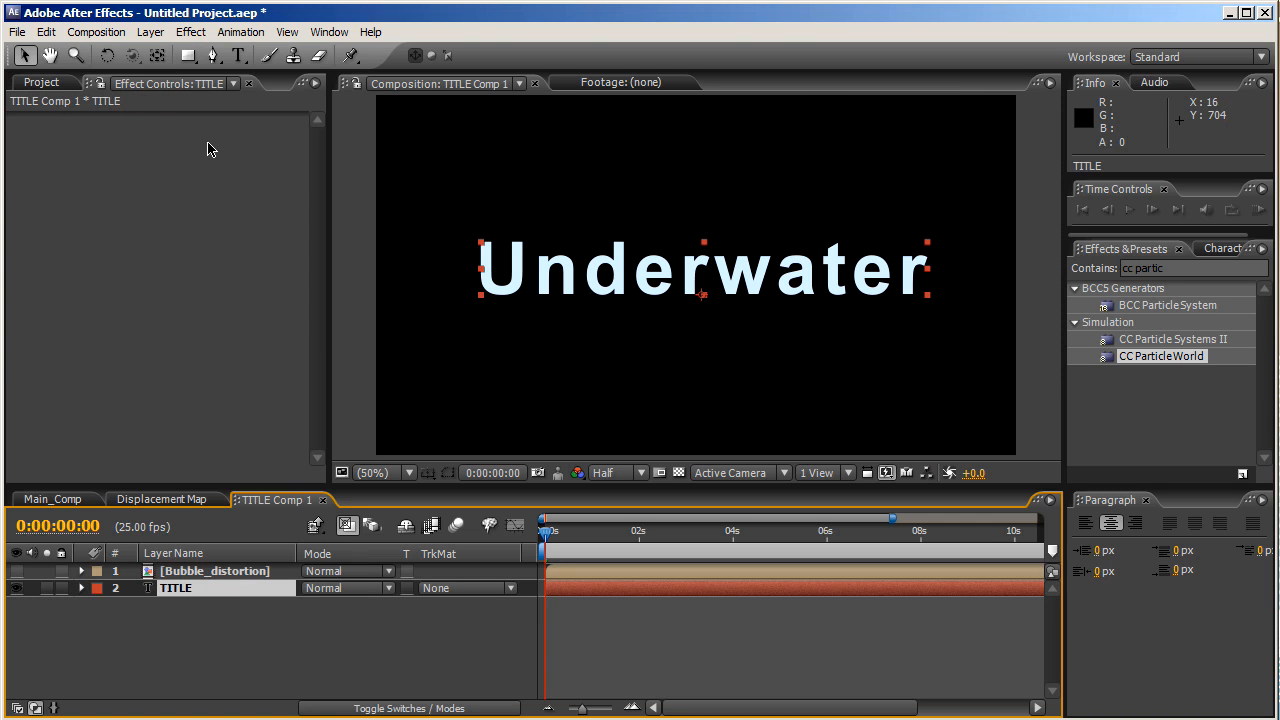
left_click(151, 32)
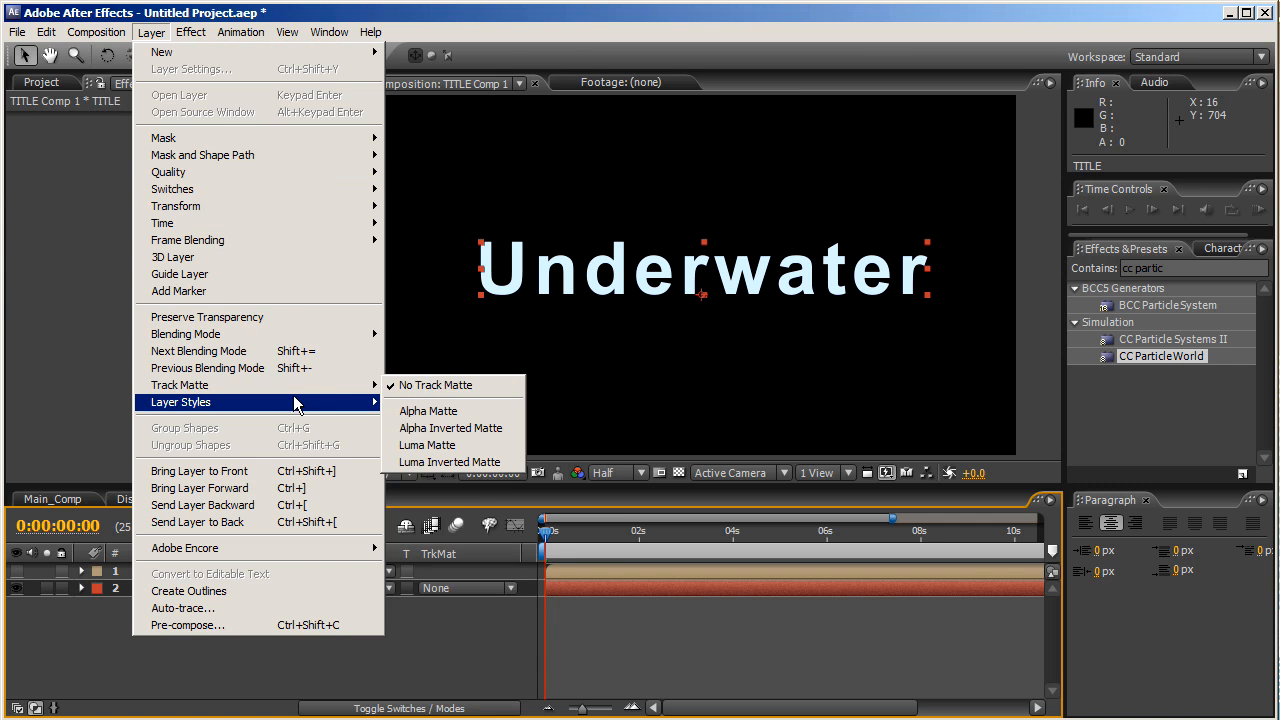
mouse_move(292, 400)
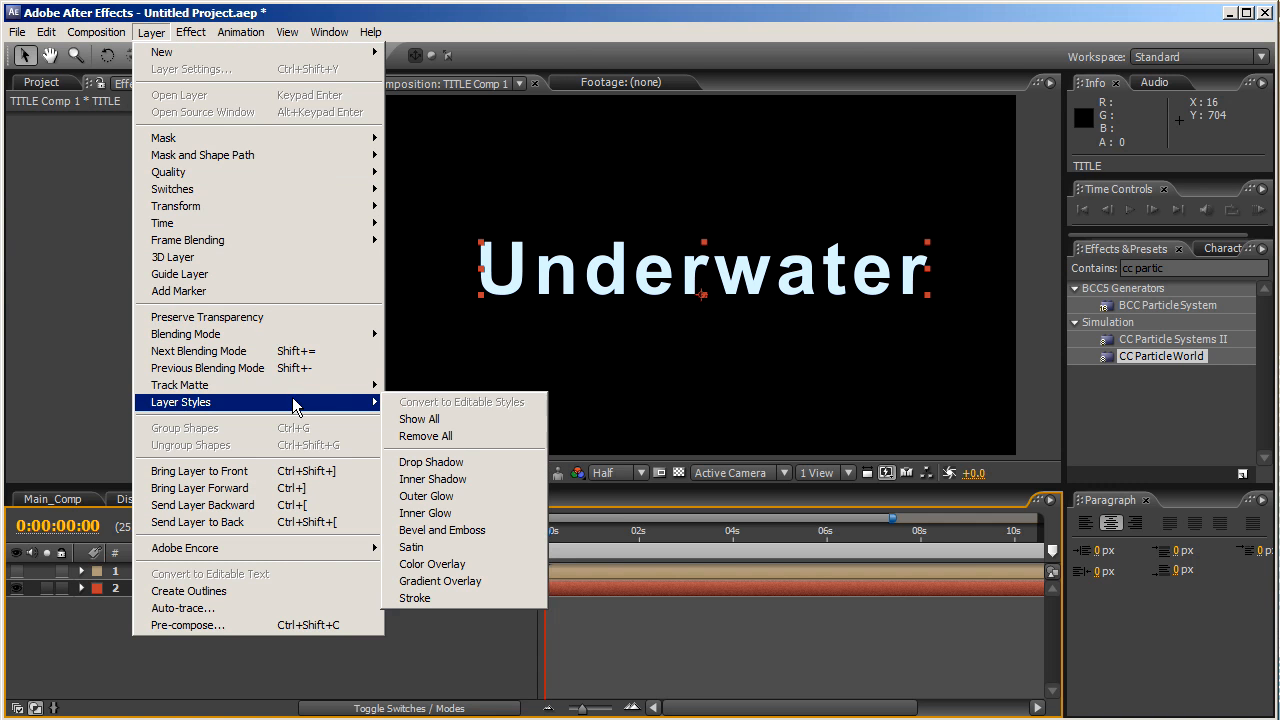
left_click(432, 530)
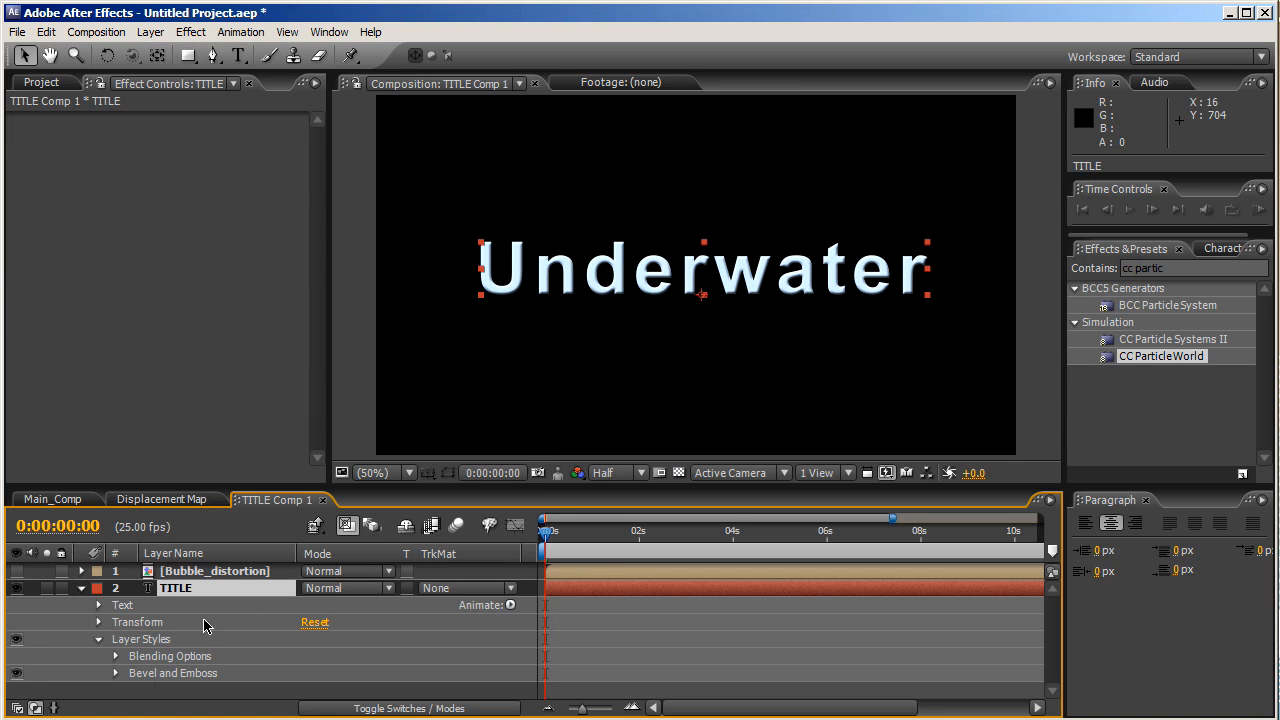
- Set the bevel's Depth to 220%, Size to 4.0 and Altitude to 50°
left_click(116, 673)
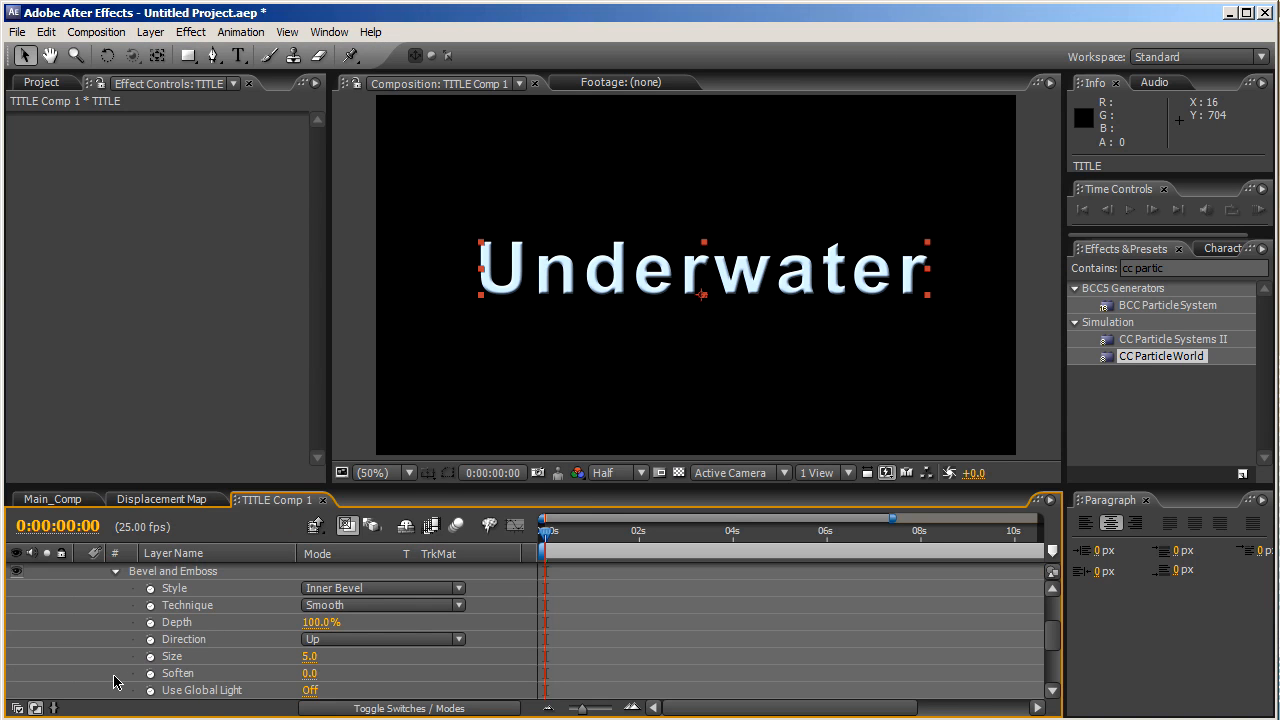
left_click(313, 622)
type("22")
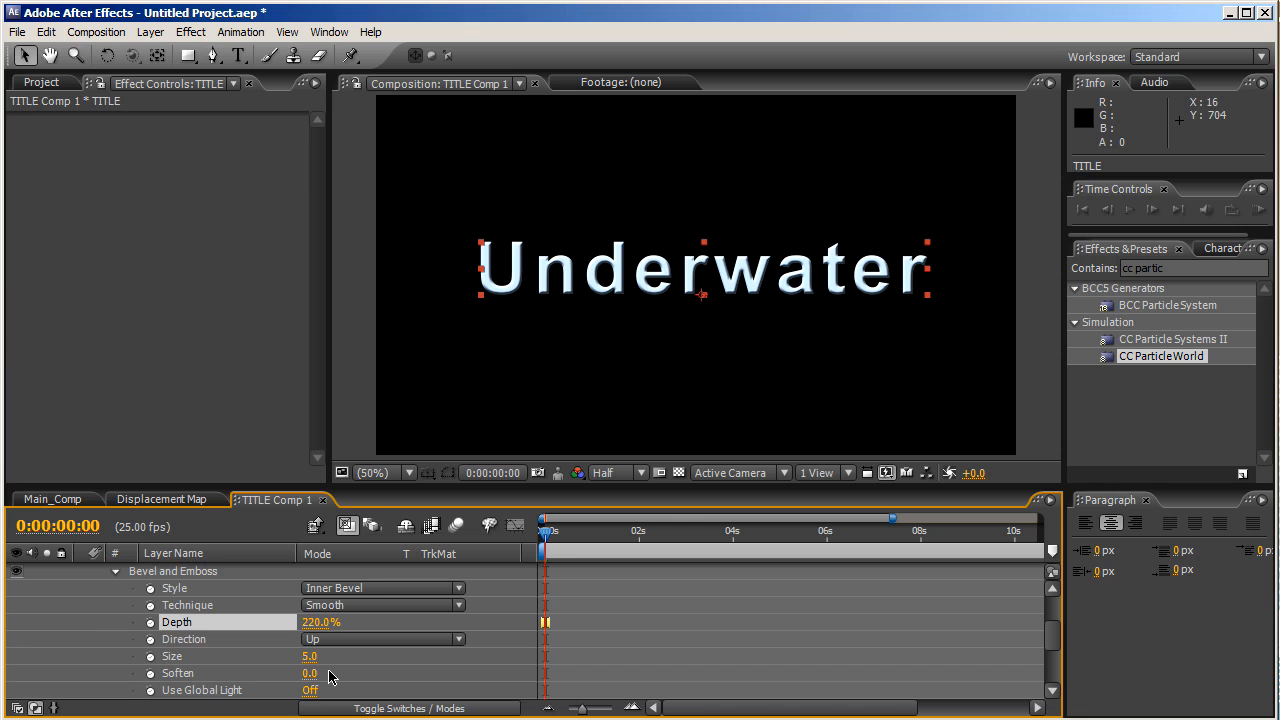
left_click(309, 656)
key("Return")
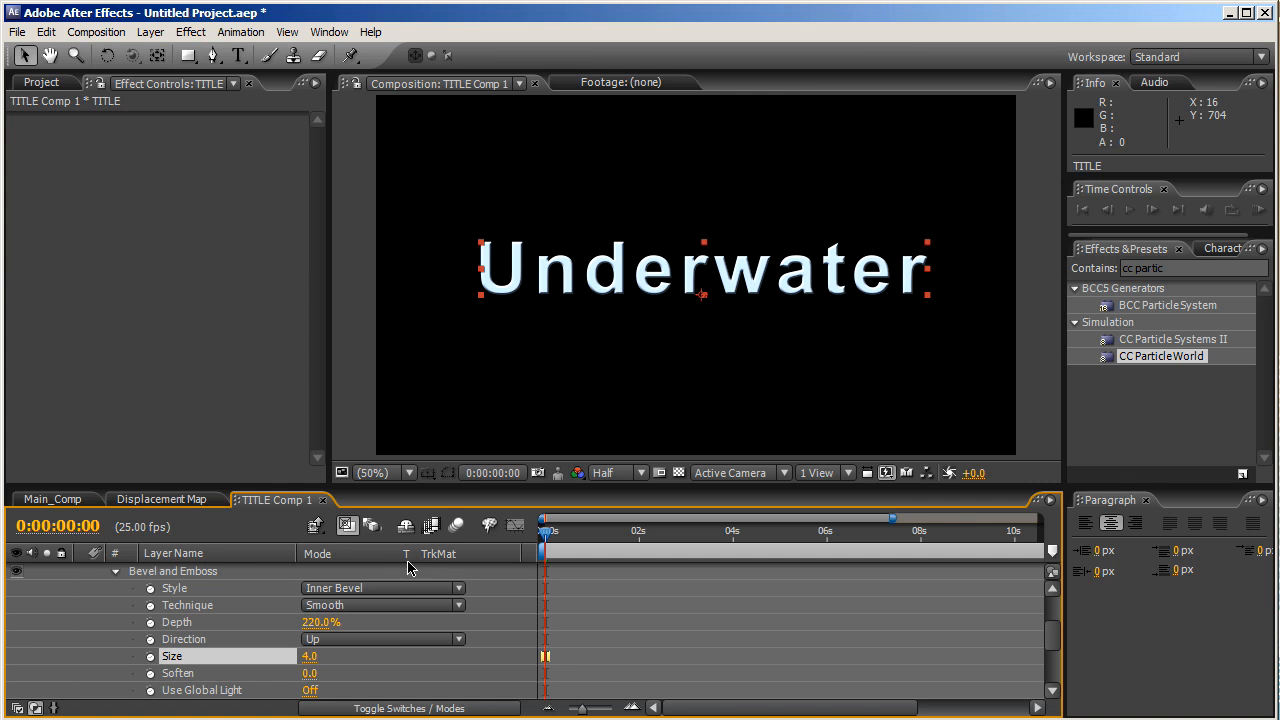
left_click_drag(453, 483, 453, 405)
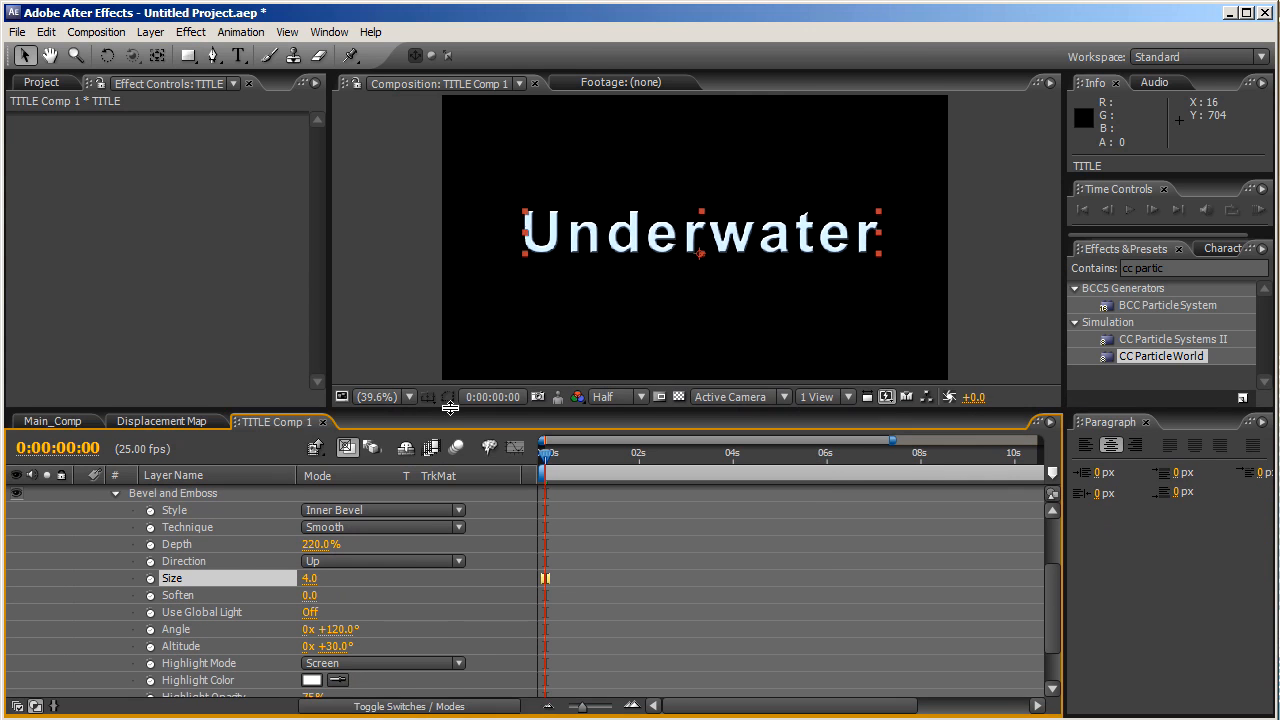
left_click(335, 647)
type("50")
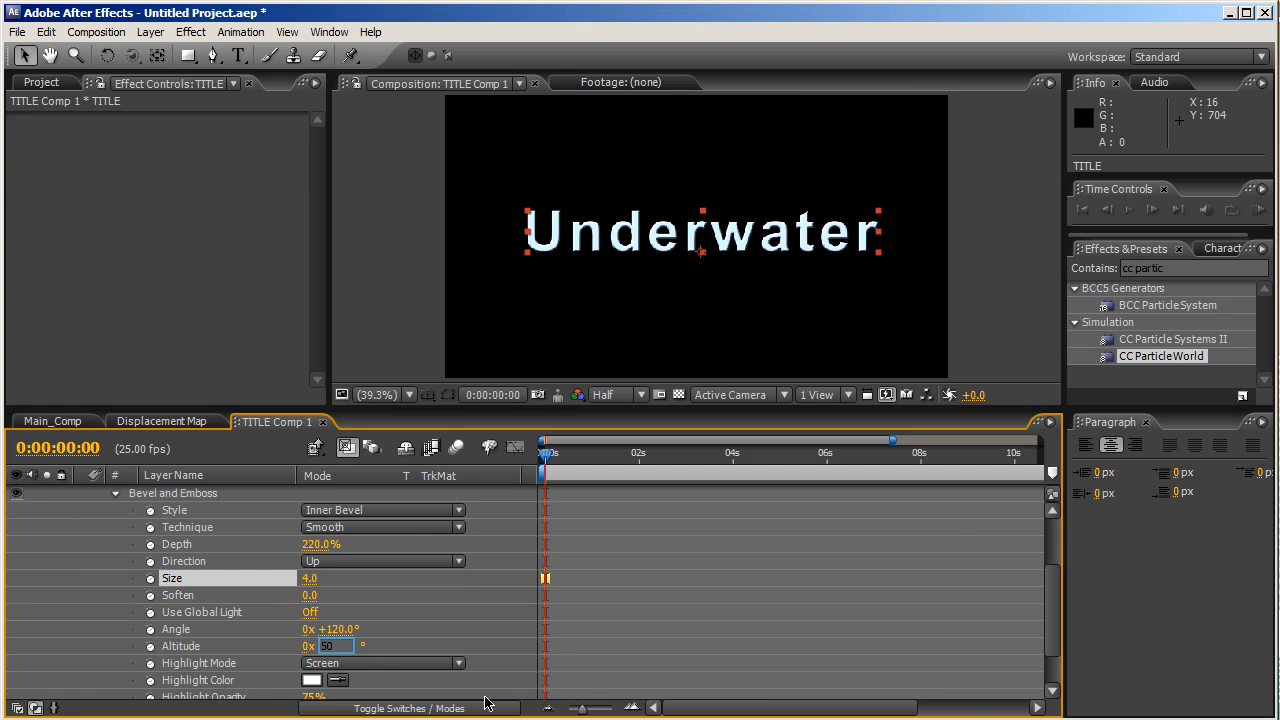
key("Return")
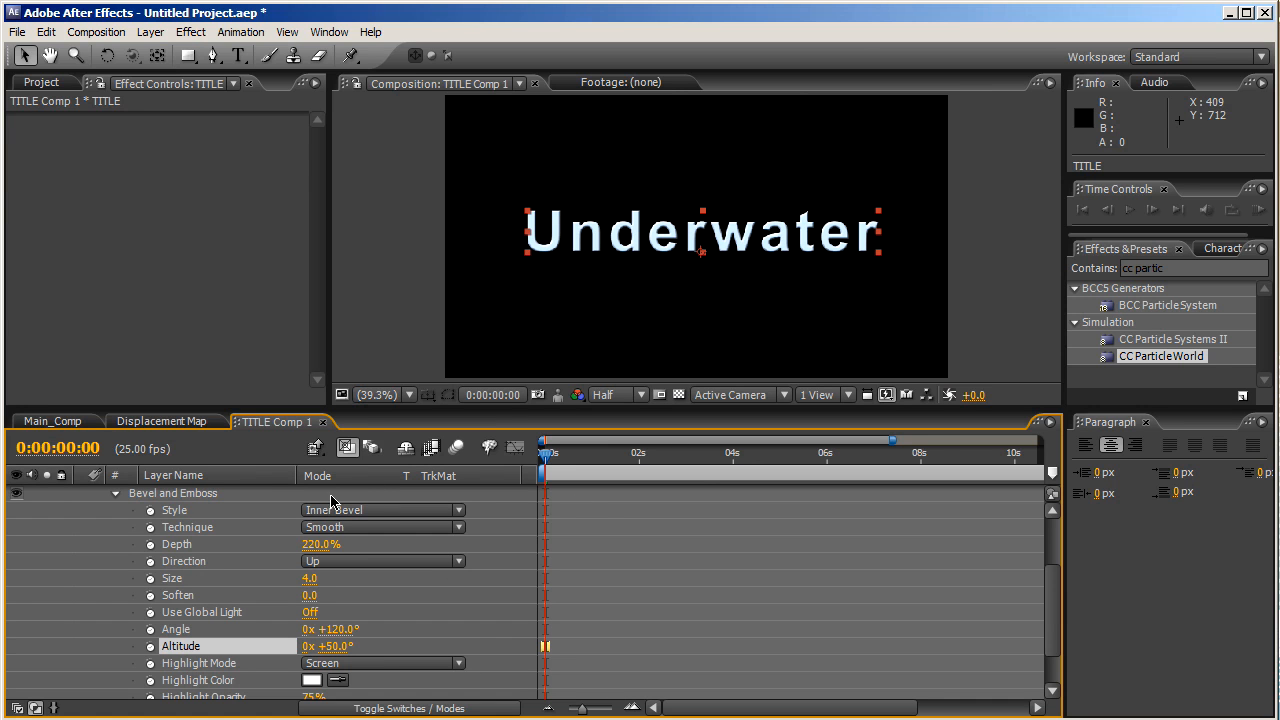
left_click_drag(1050, 628, 1050, 538)
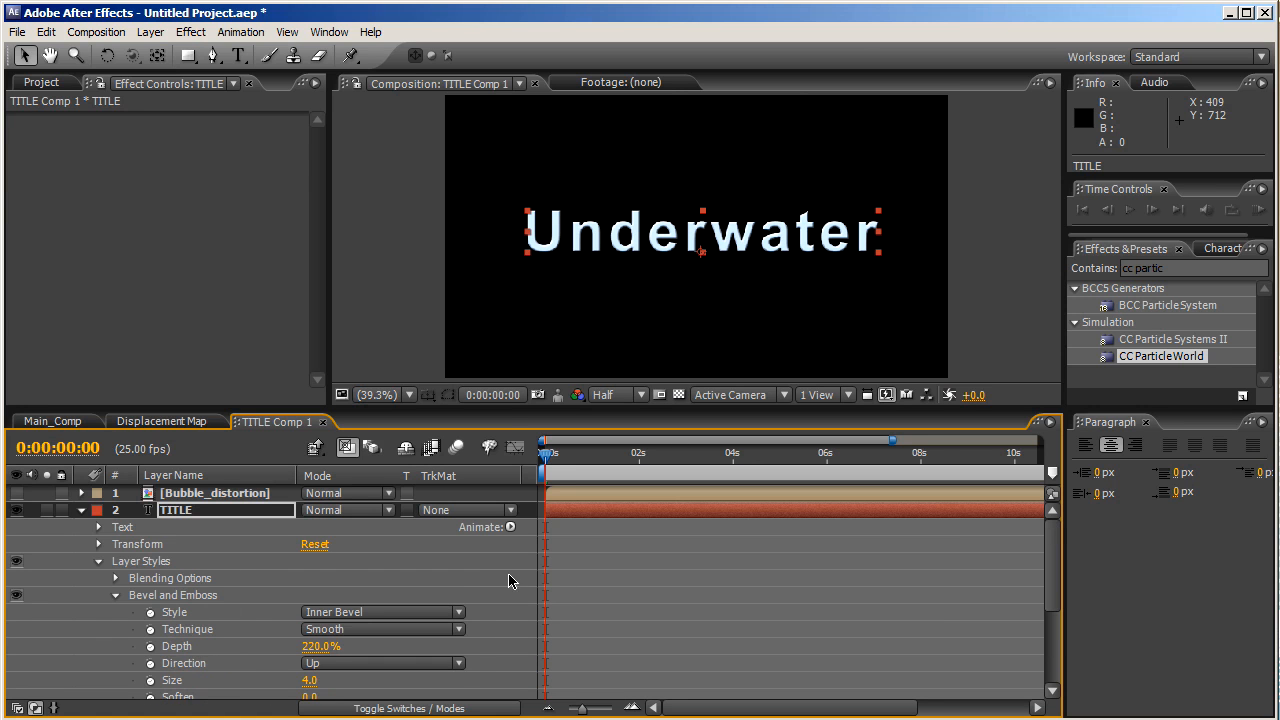
left_click(81, 511)
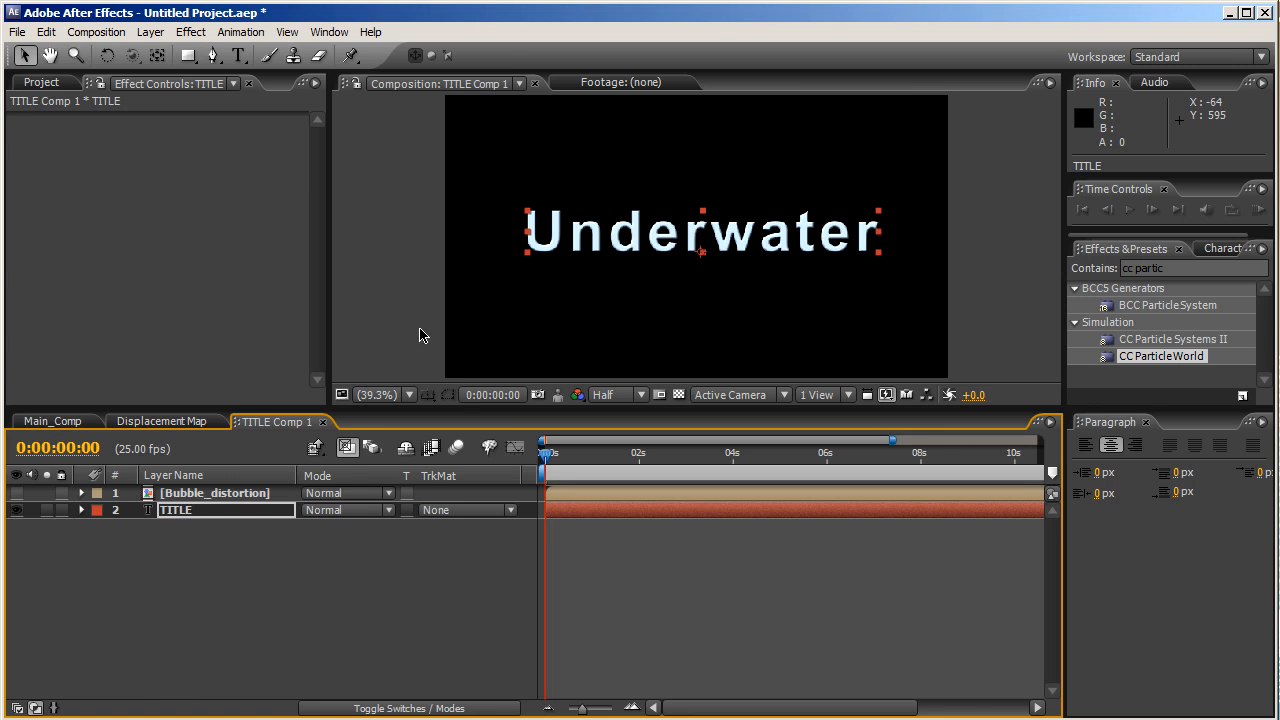
- Apply CC Blobbylize to TITLE and set its Blob Layer to 1. Bubble_distortion
left_click(1167, 268)
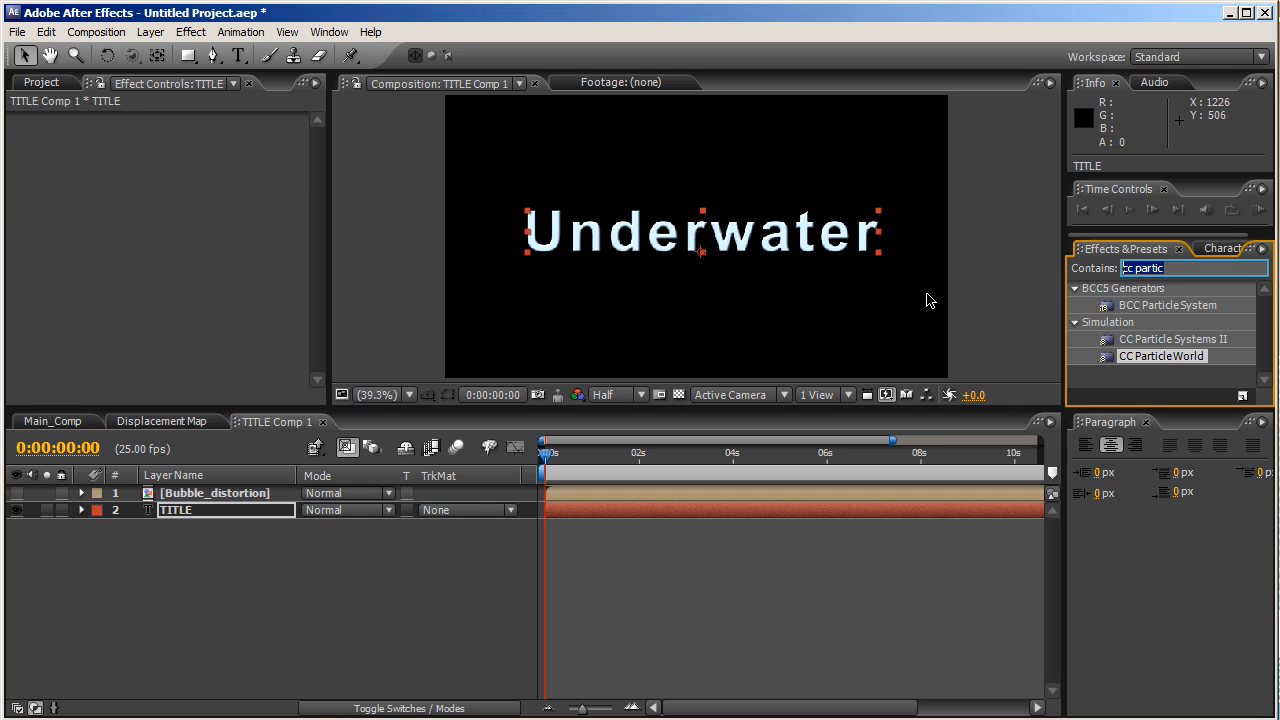
type("cc")
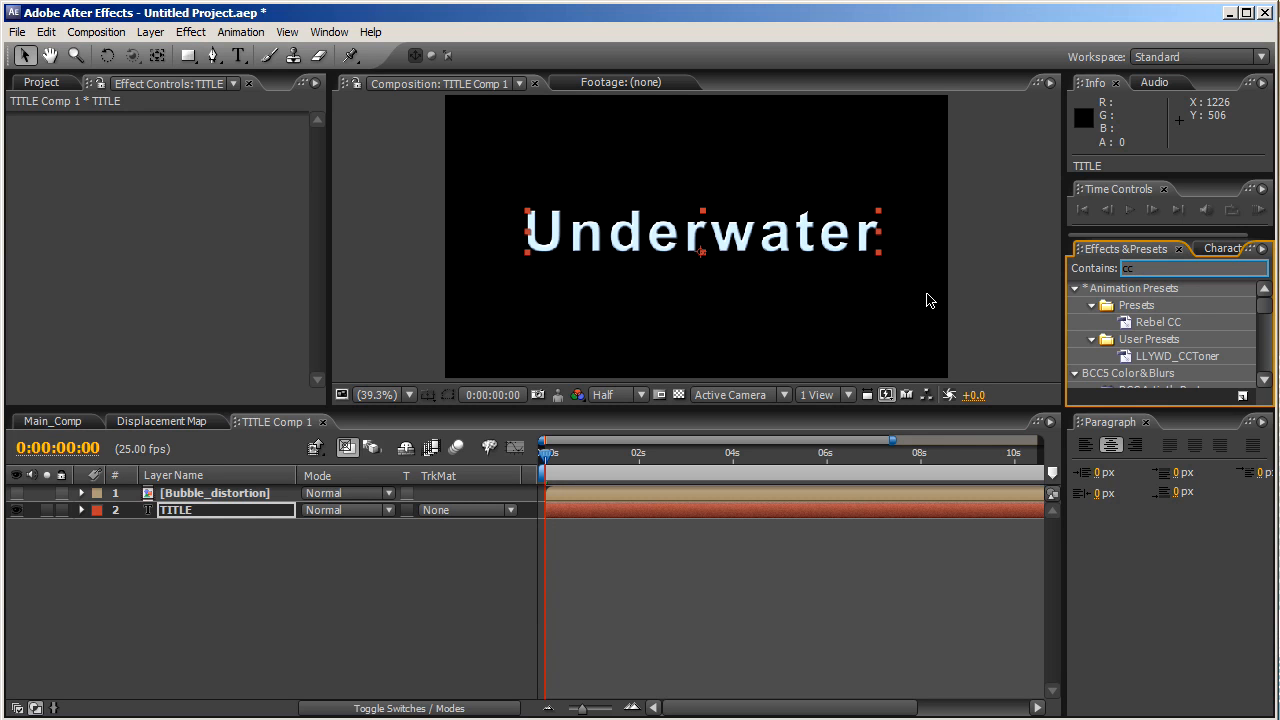
type("blo")
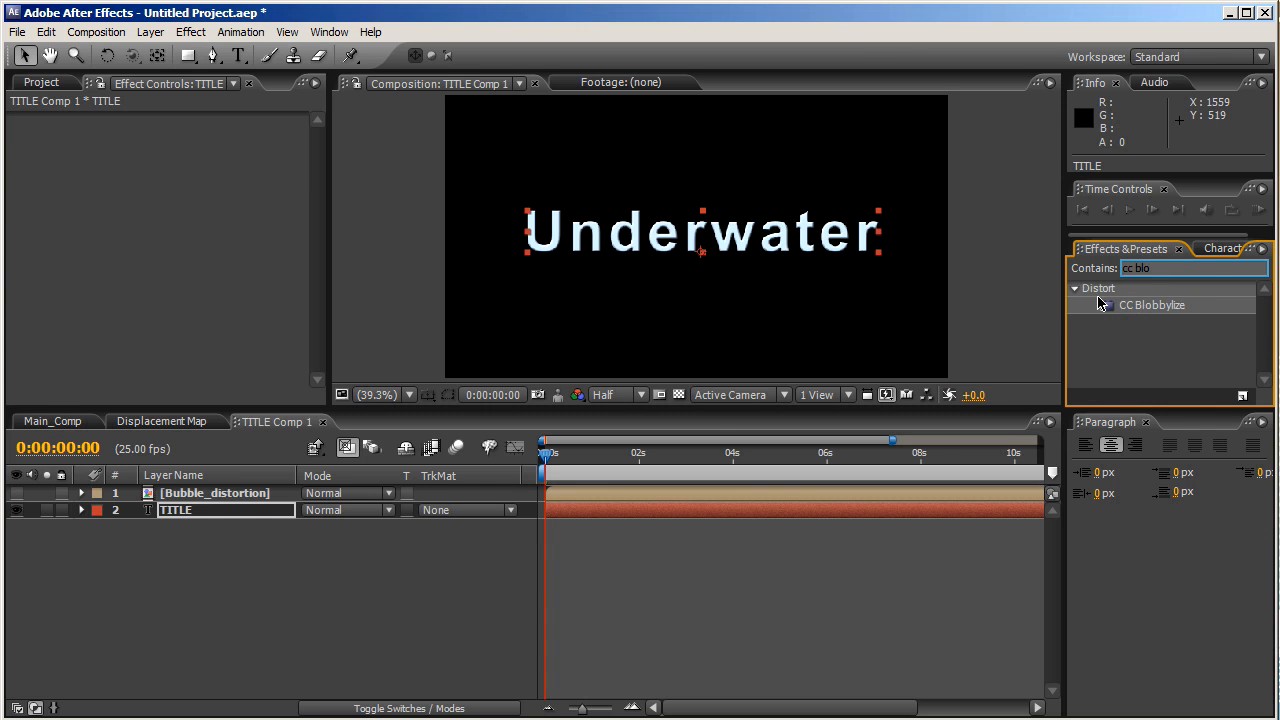
left_click_drag(1140, 306, 222, 510)
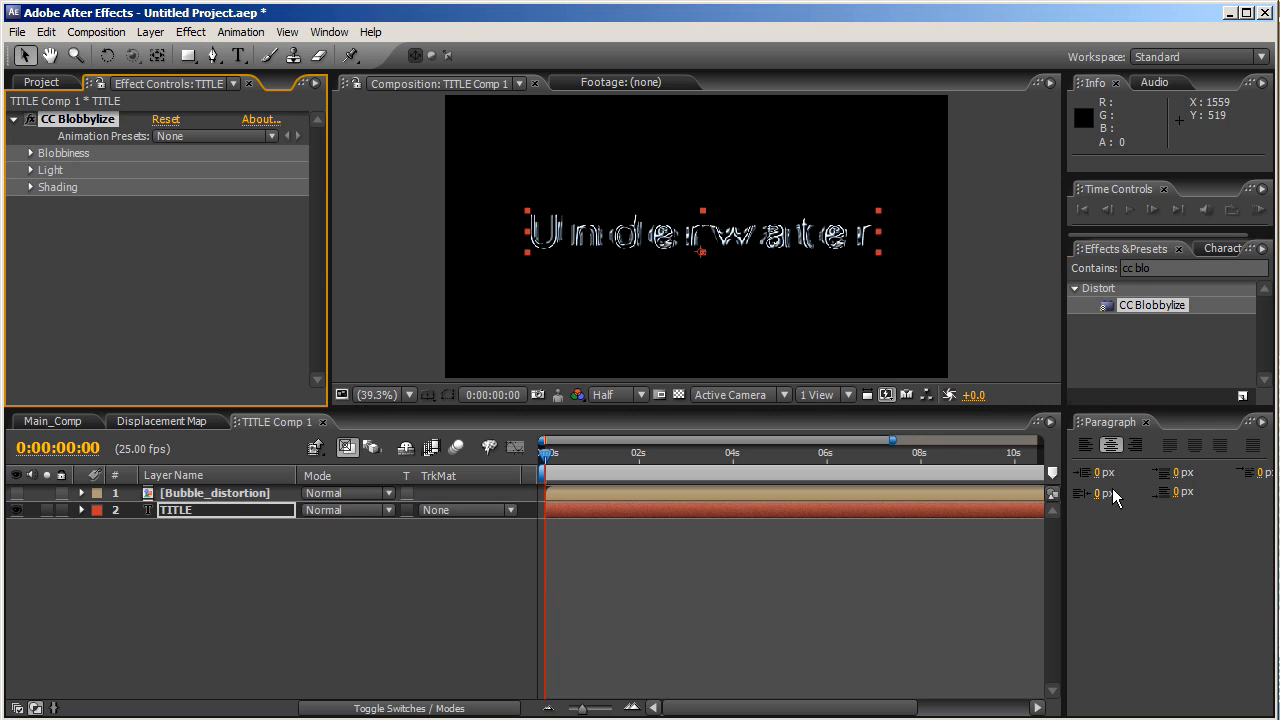
left_click(31, 154)
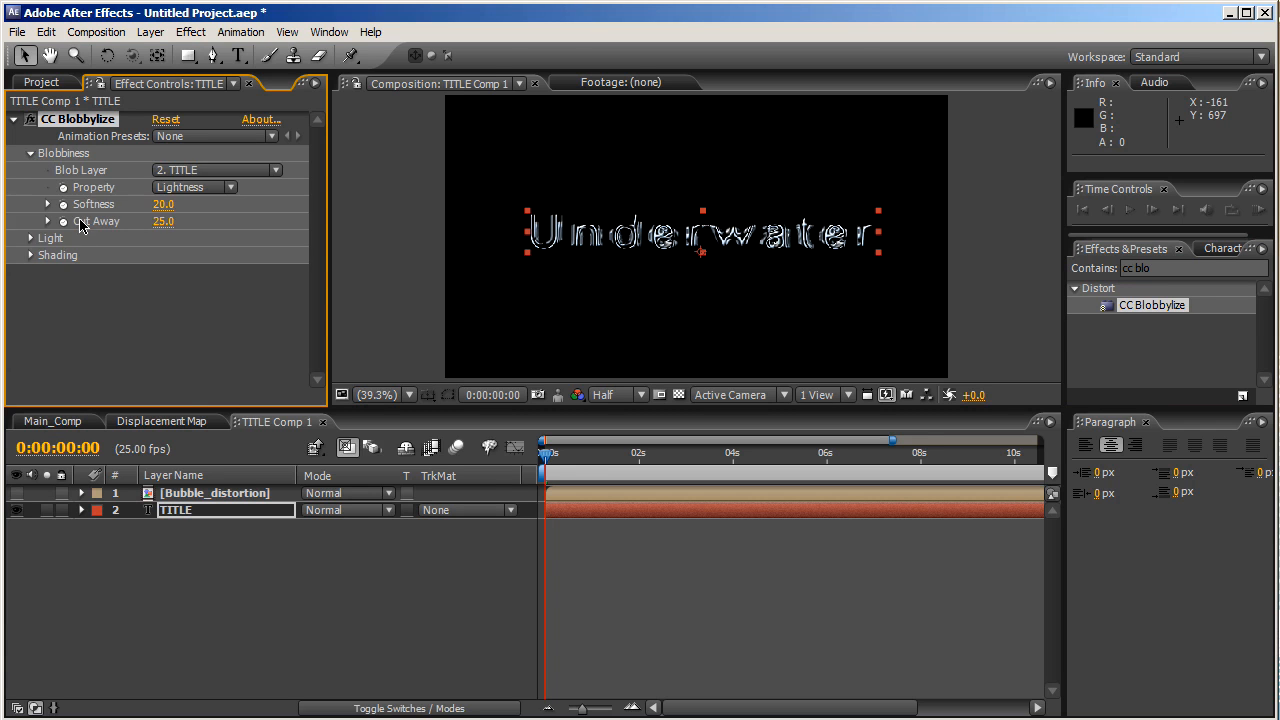
left_click(218, 172)
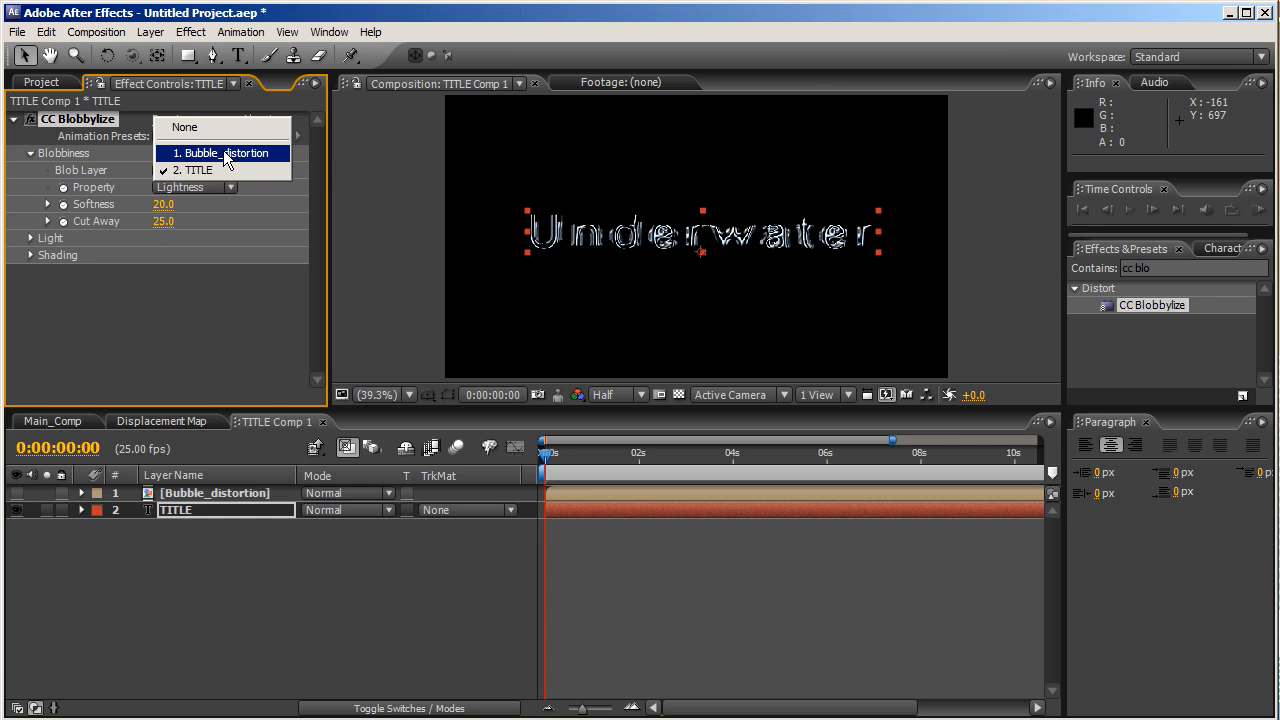
left_click(226, 155)
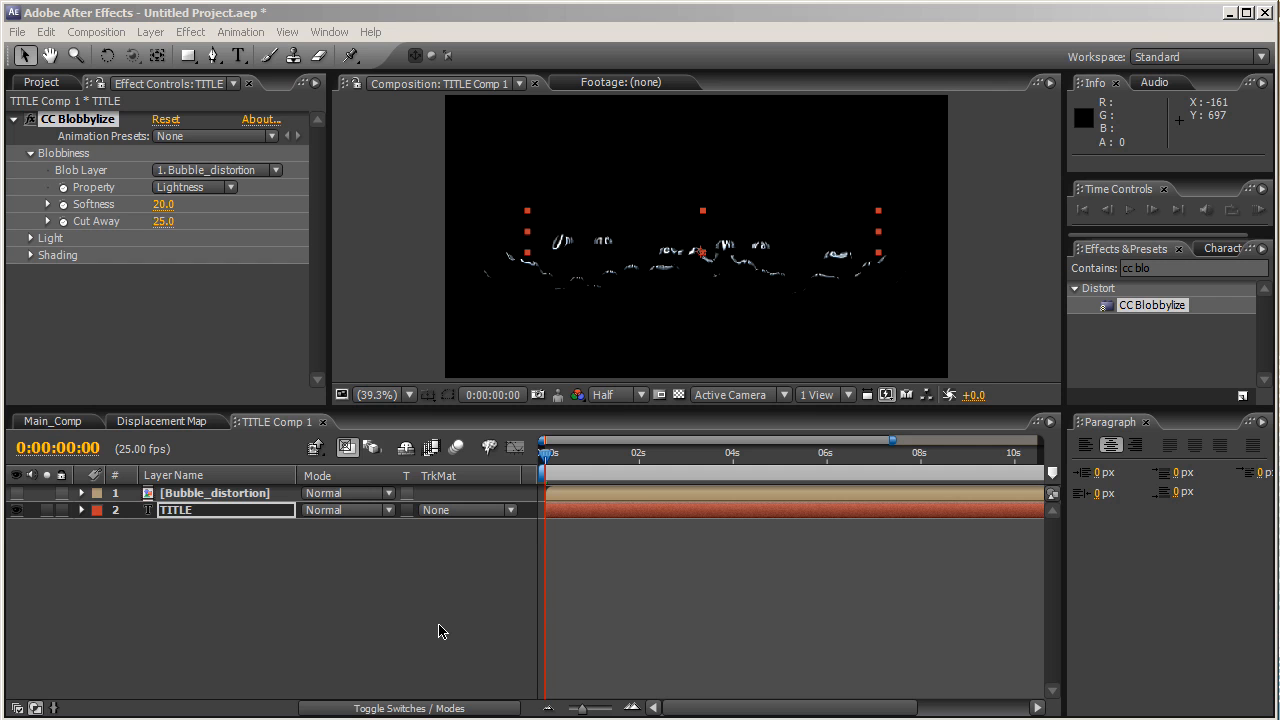
- At 0:00:01:00, keyframe Blobbylize Softness 25 and Cut Away 100, then show TITLE's keyframed properties
left_click(593, 466)
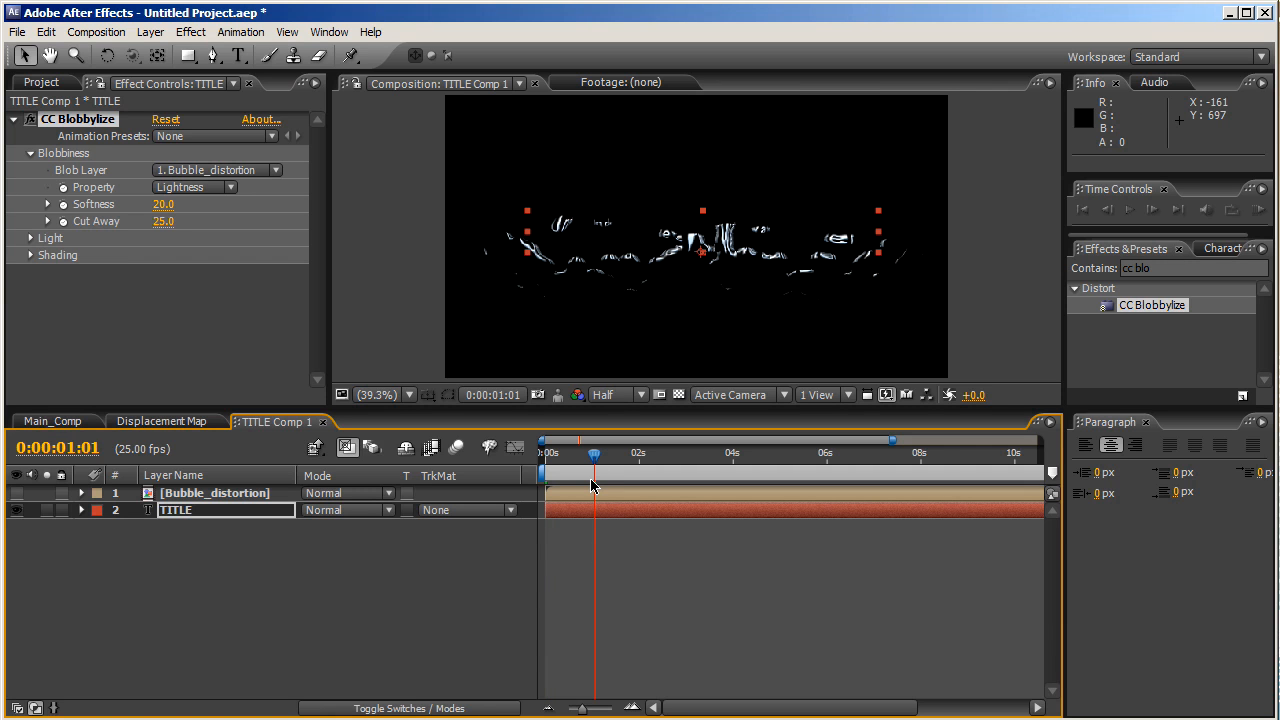
left_click(591, 485)
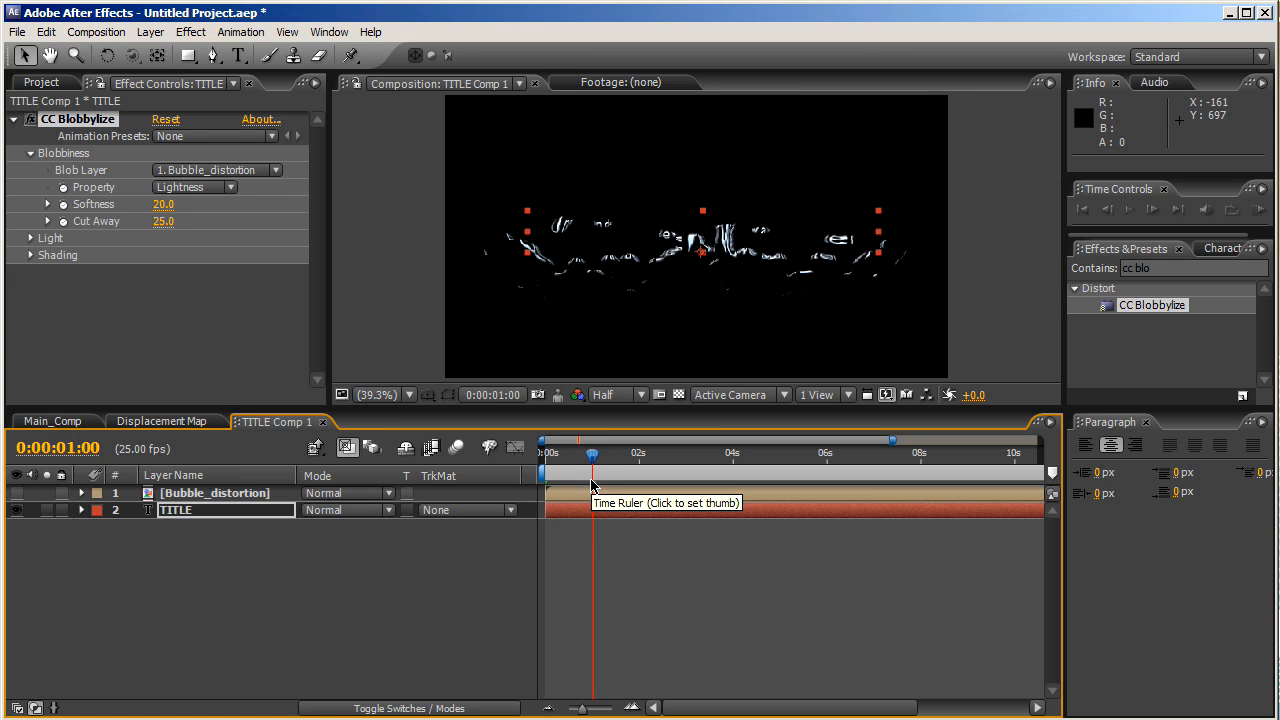
left_click(63, 204)
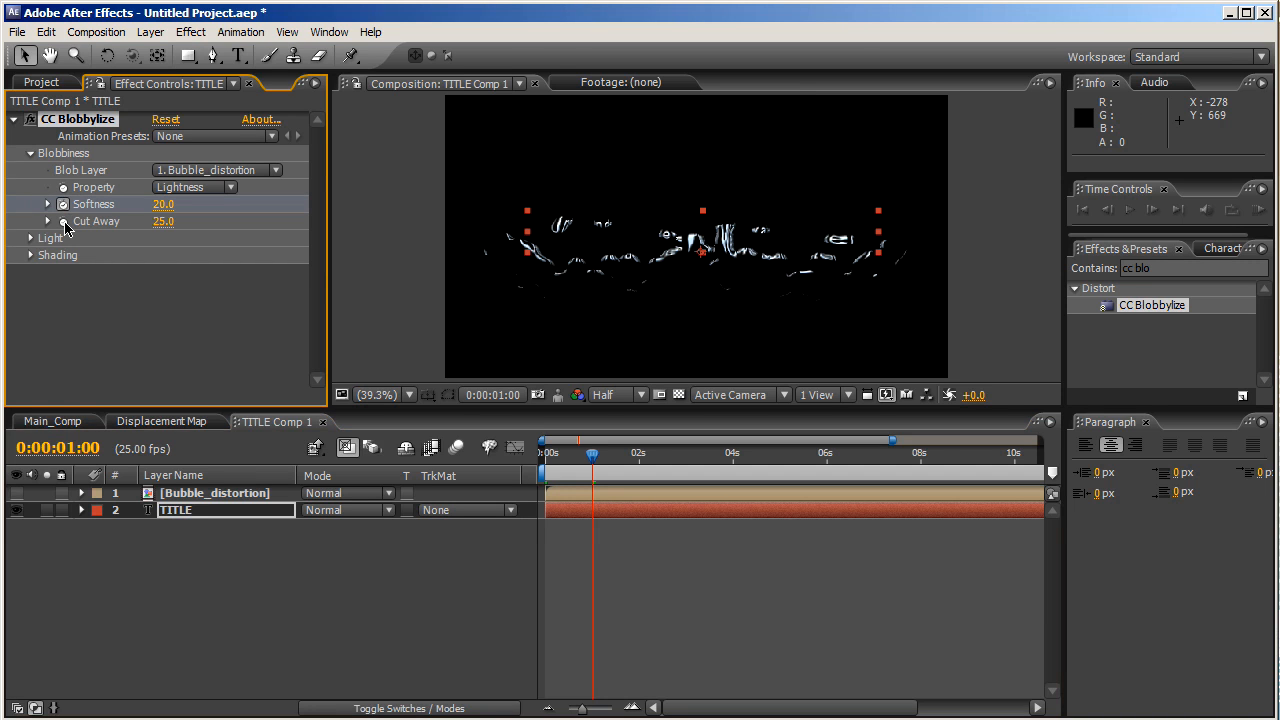
left_click(63, 221)
left_click(162, 204)
type("2")
key("Tab")
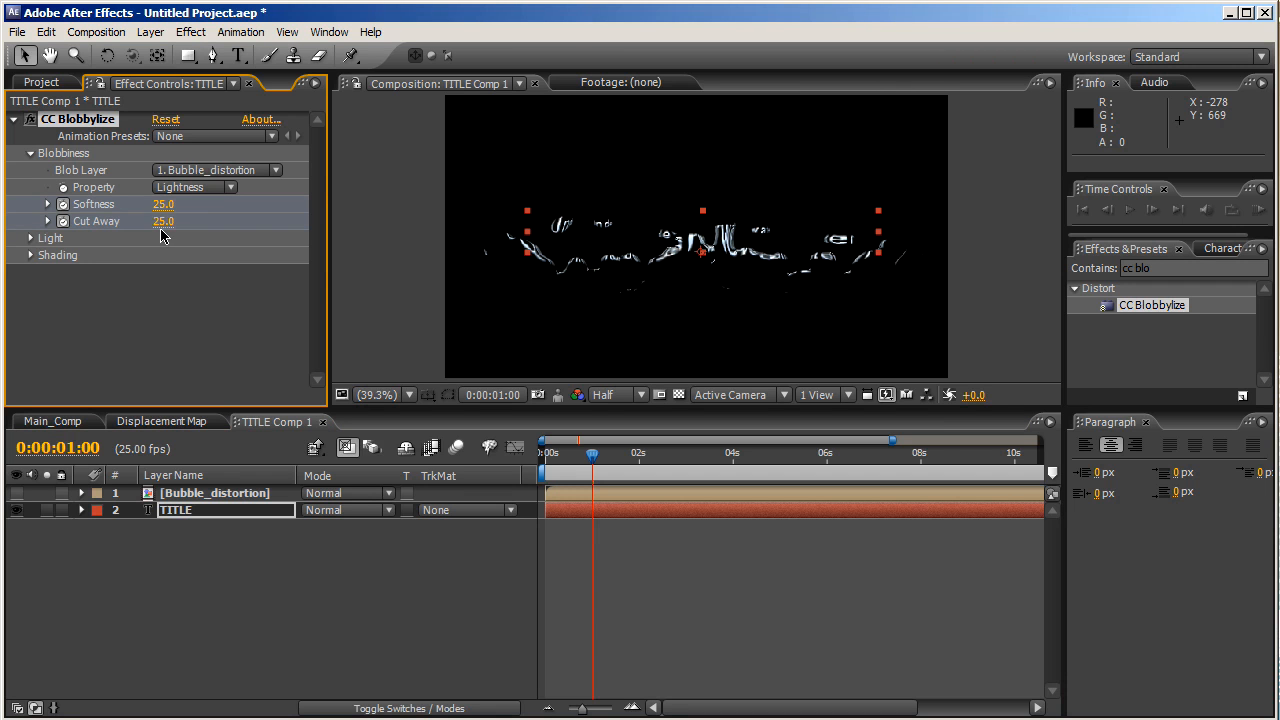
type("100")
key("Return")
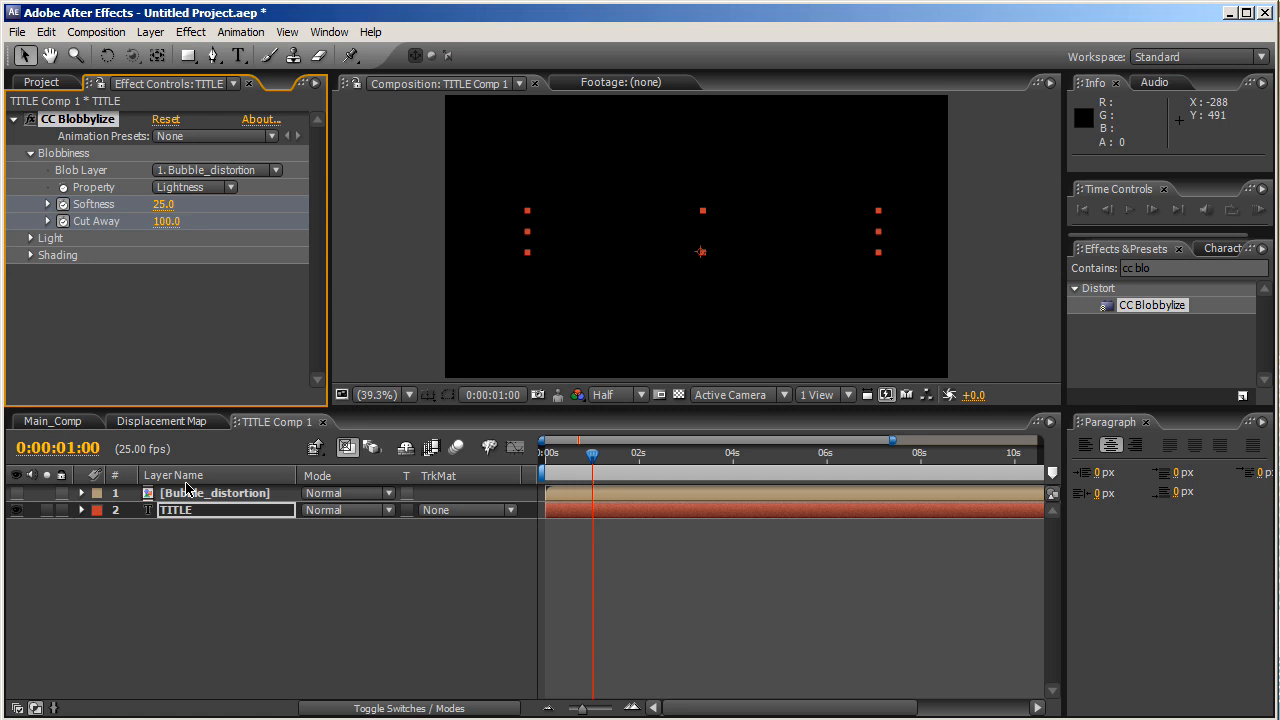
left_click(209, 512)
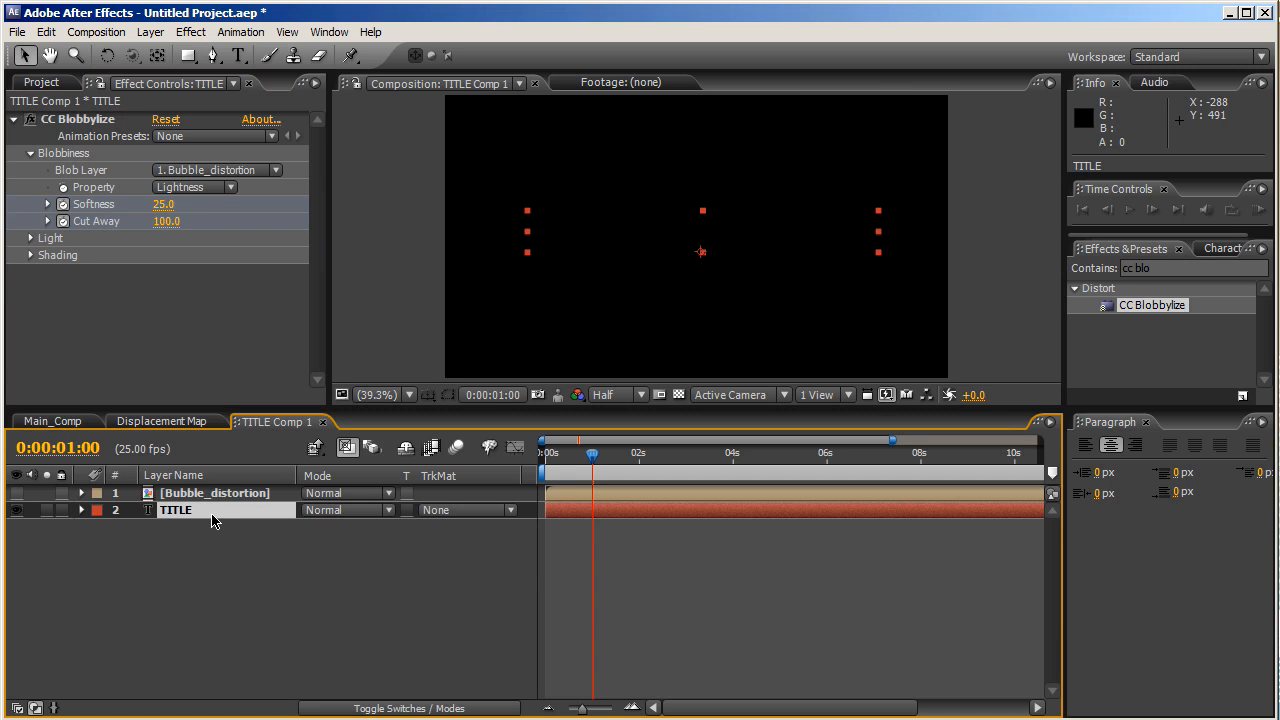
key("u")
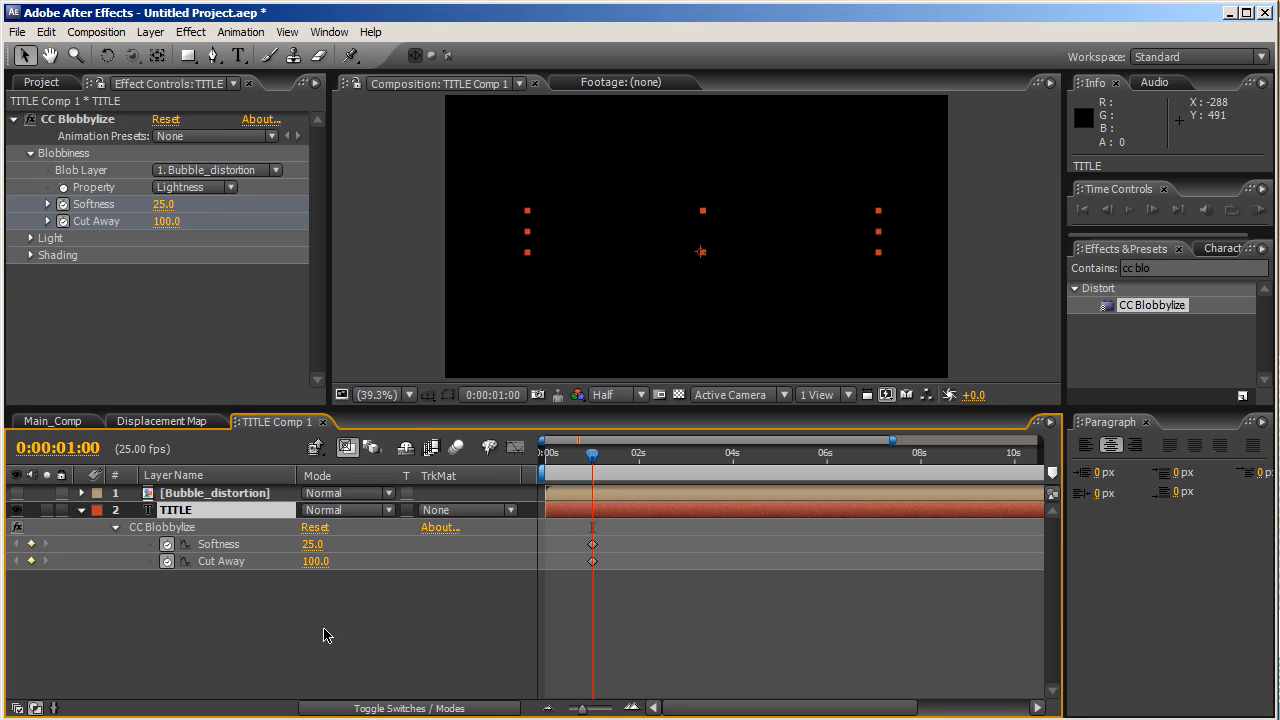
- Add Softness and Cut Away keyframes at 0:00:09:00
left_click_drag(592, 456, 967, 460)
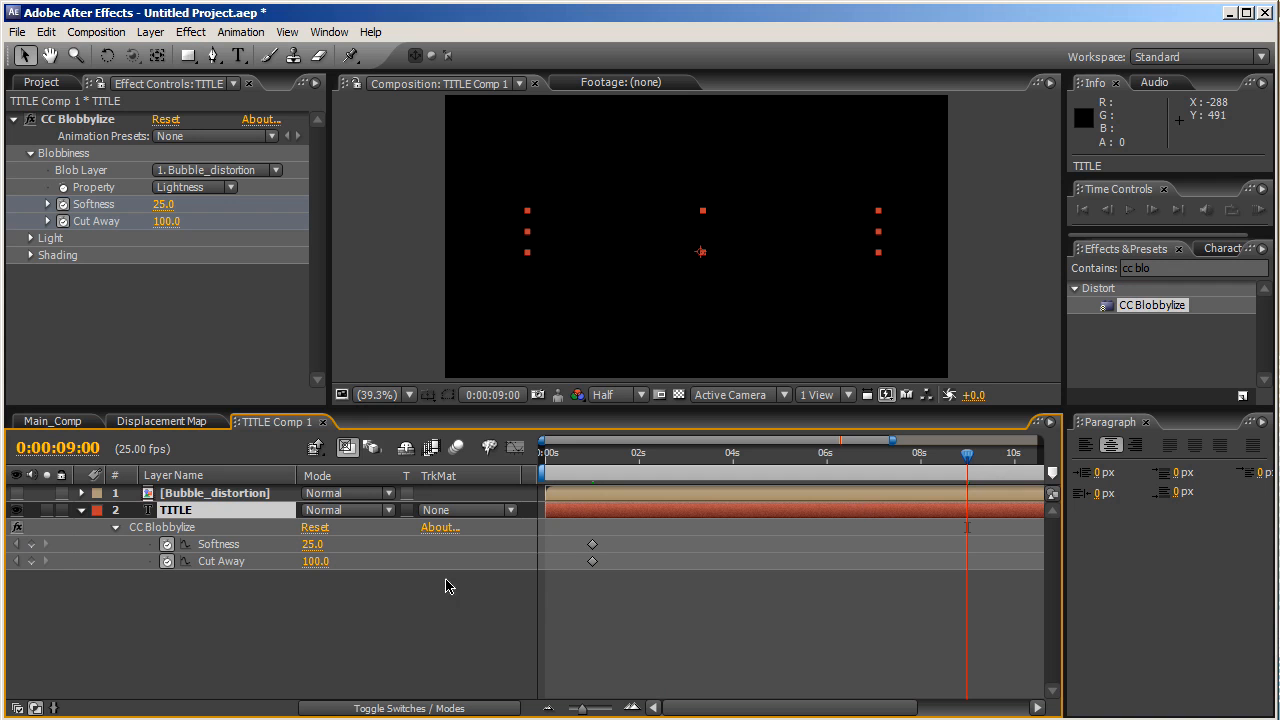
left_click(31, 544)
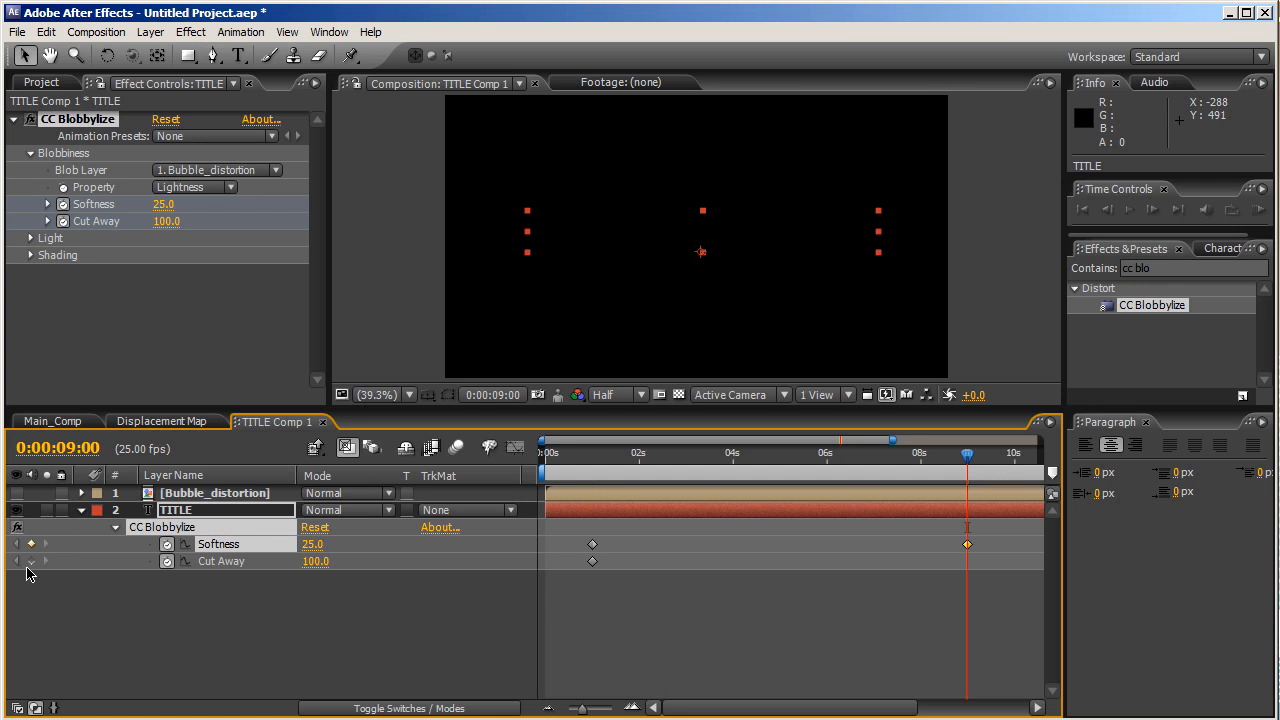
left_click(31, 561)
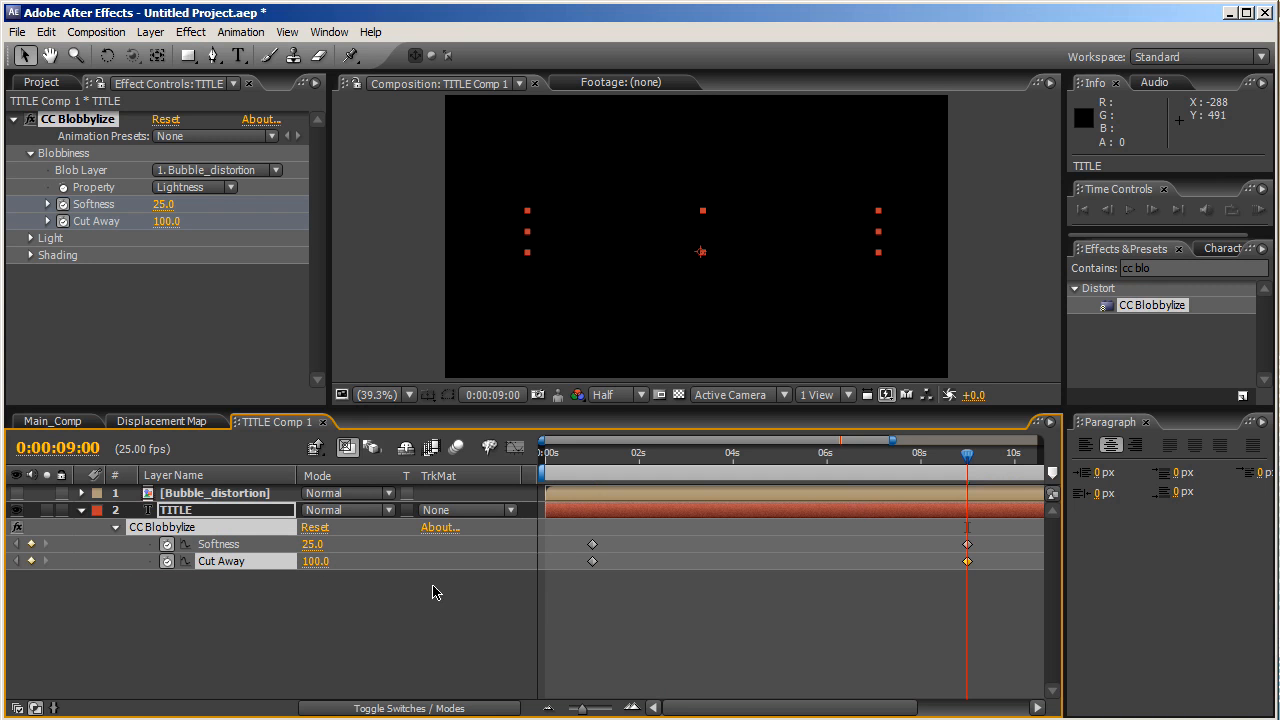
- Apply Easy Ease to all four Blobbylize keyframes
left_click_drag(584, 536, 985, 573)
left_click(241, 32)
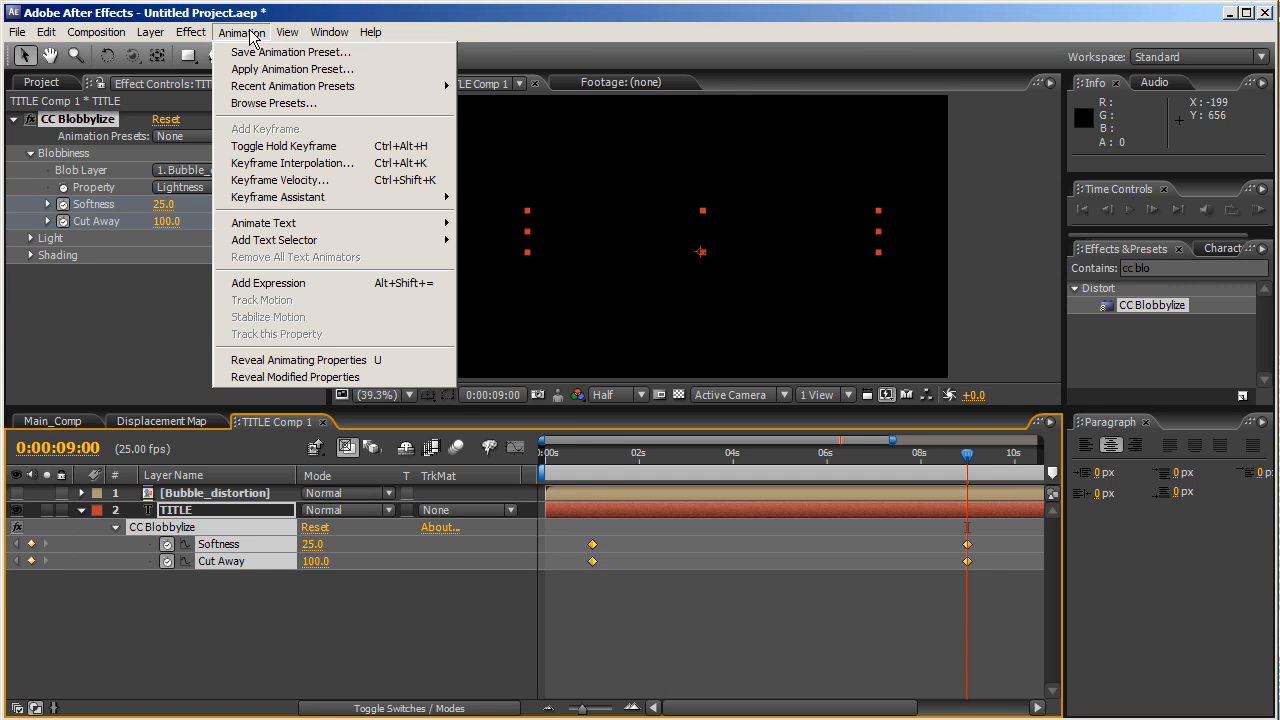
mouse_move(440, 197)
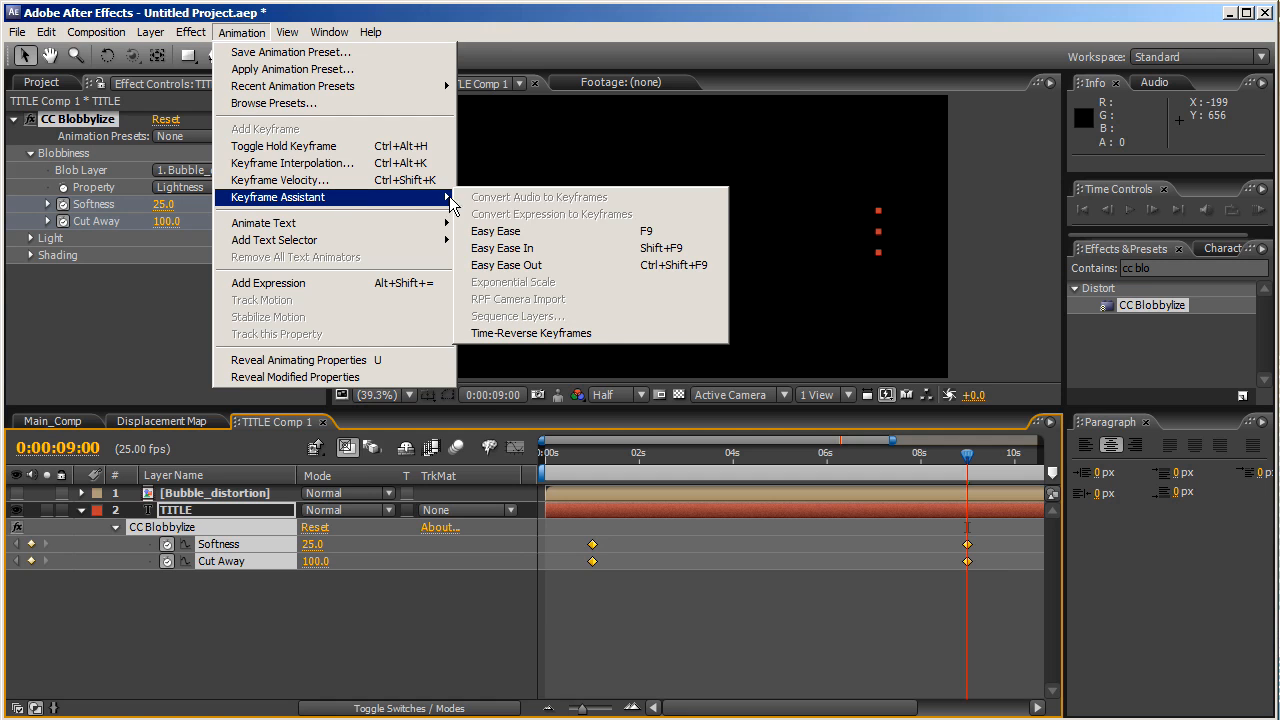
left_click(495, 231)
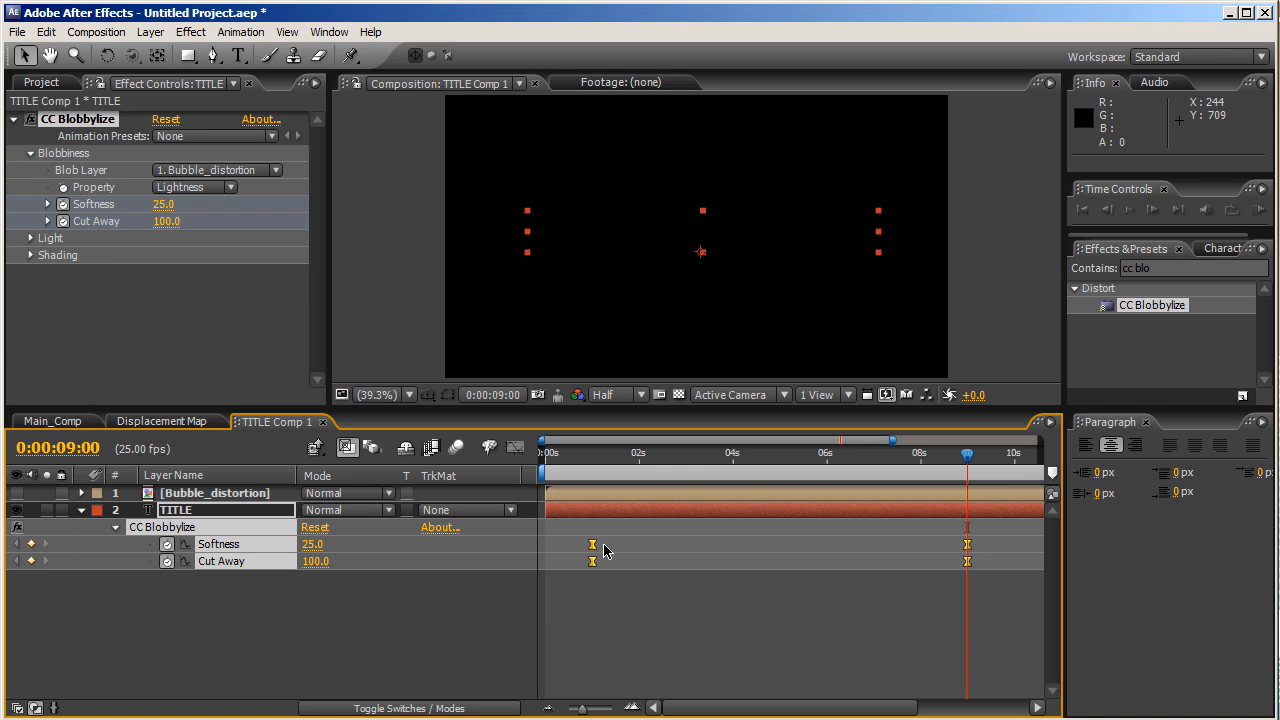
- Keyframe Blobbylize Softness at 30 at 2:15 and 3:15
left_click(667, 460)
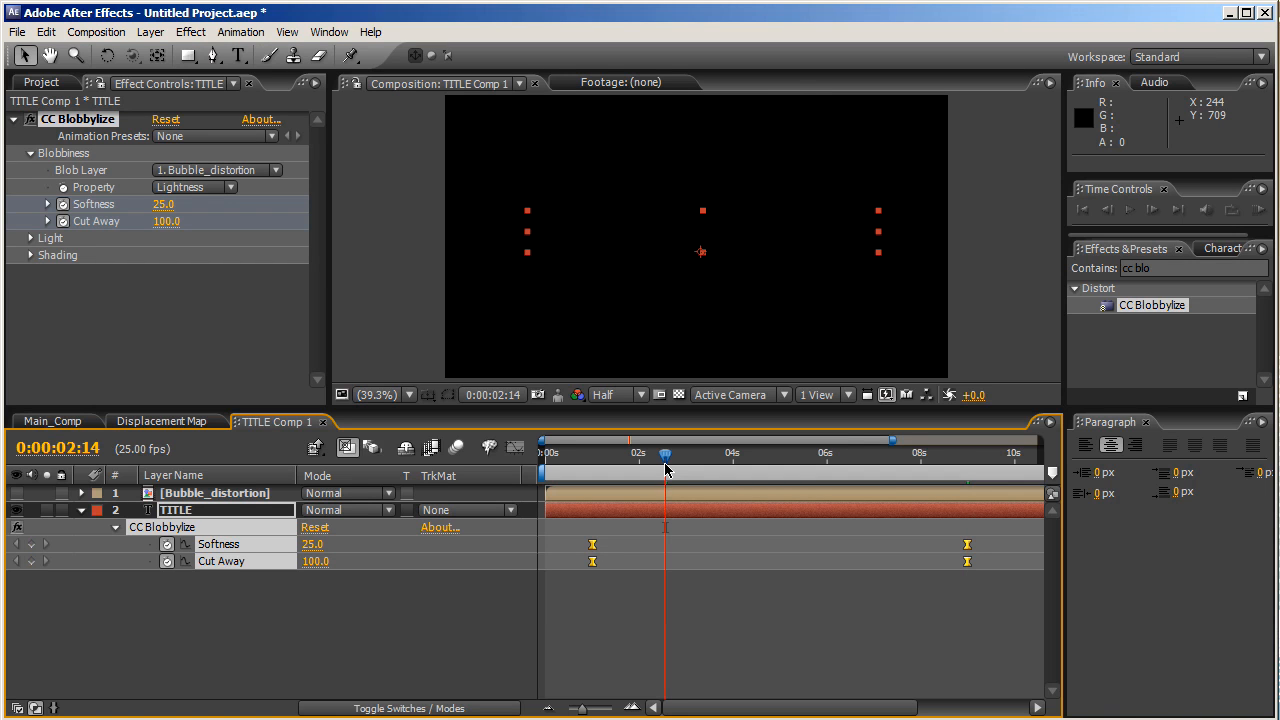
left_click(666, 470)
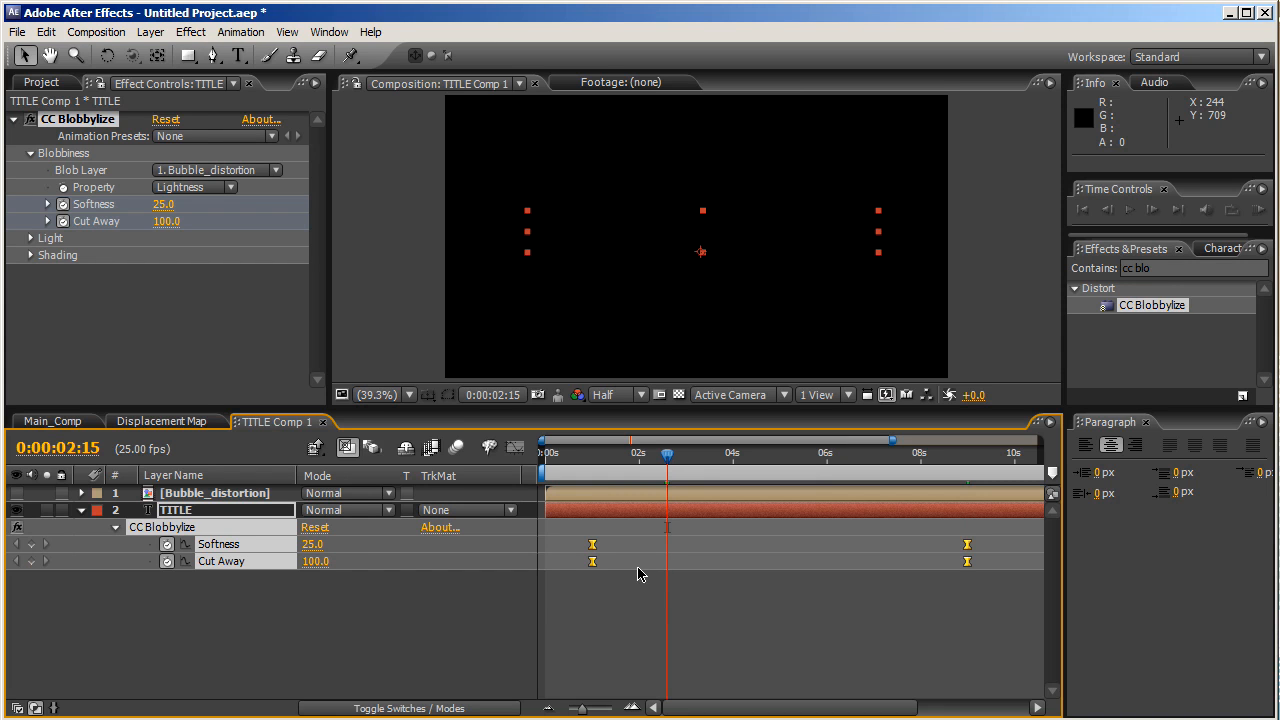
left_click(311, 545)
type("50")
key("Return")
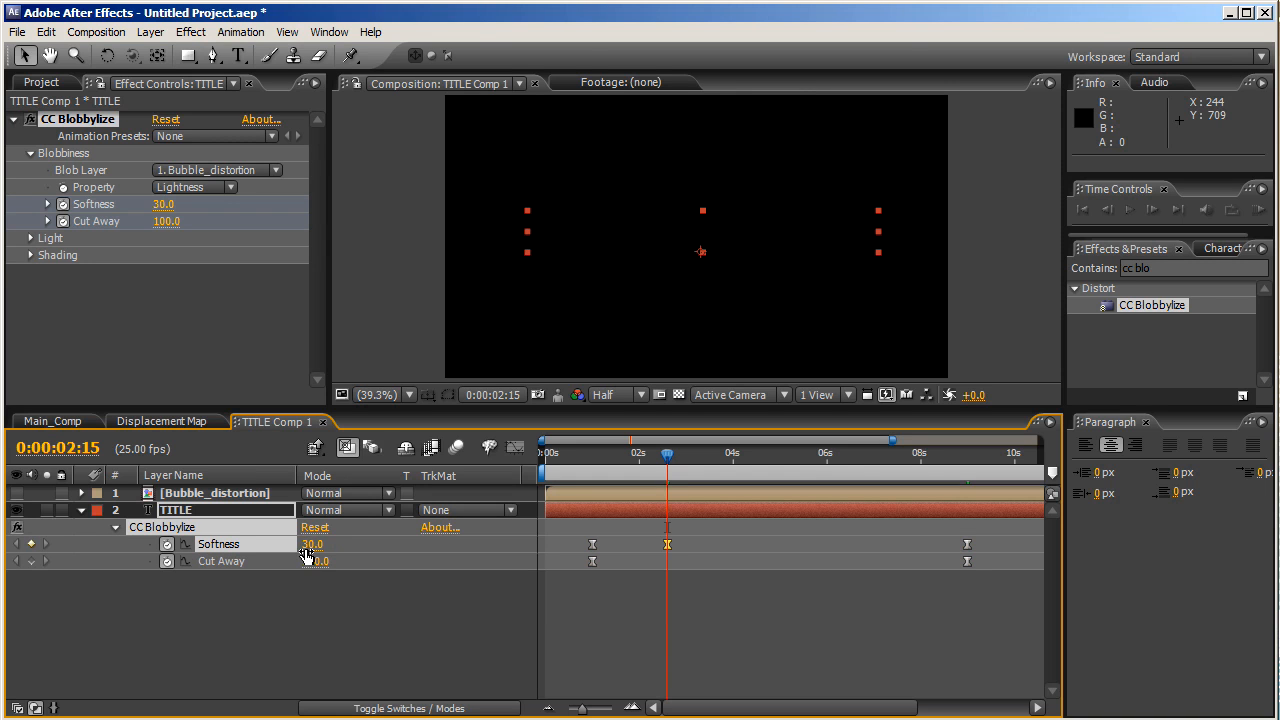
left_click(718, 458)
left_click_drag(718, 462, 714, 461)
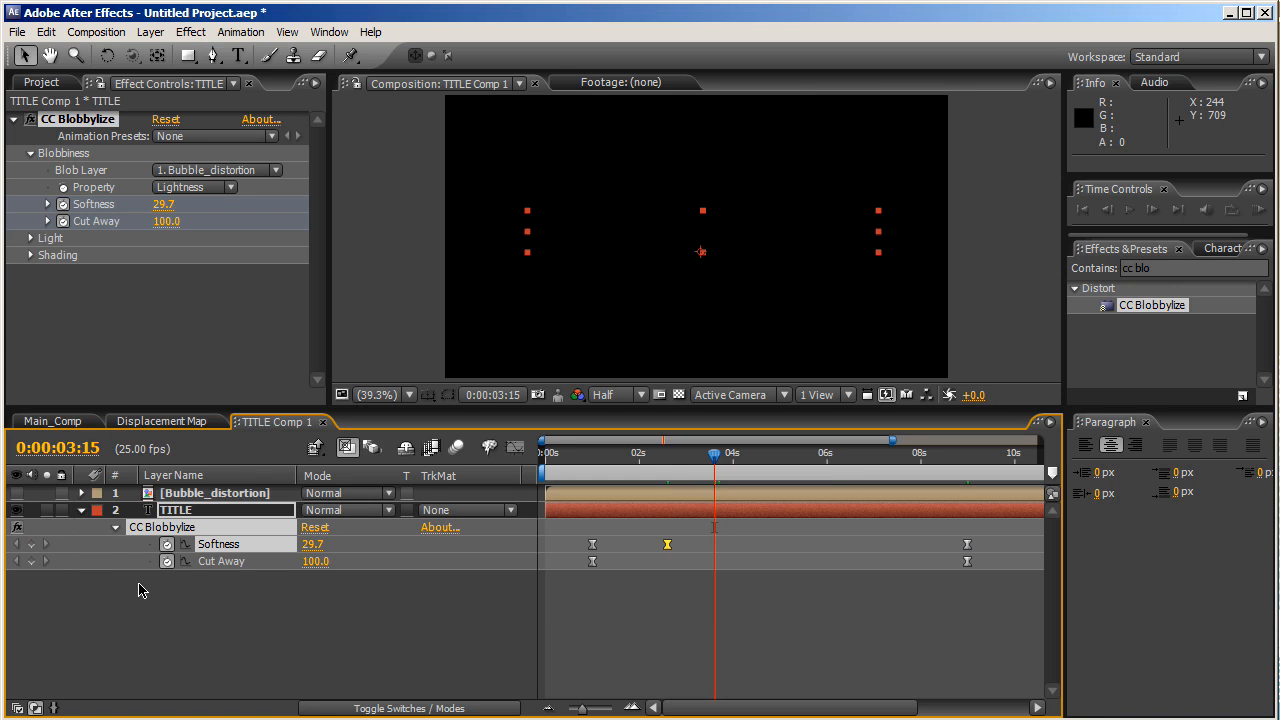
left_click(31, 544)
left_click(310, 545)
type("30.")
key("Return")
key("j")
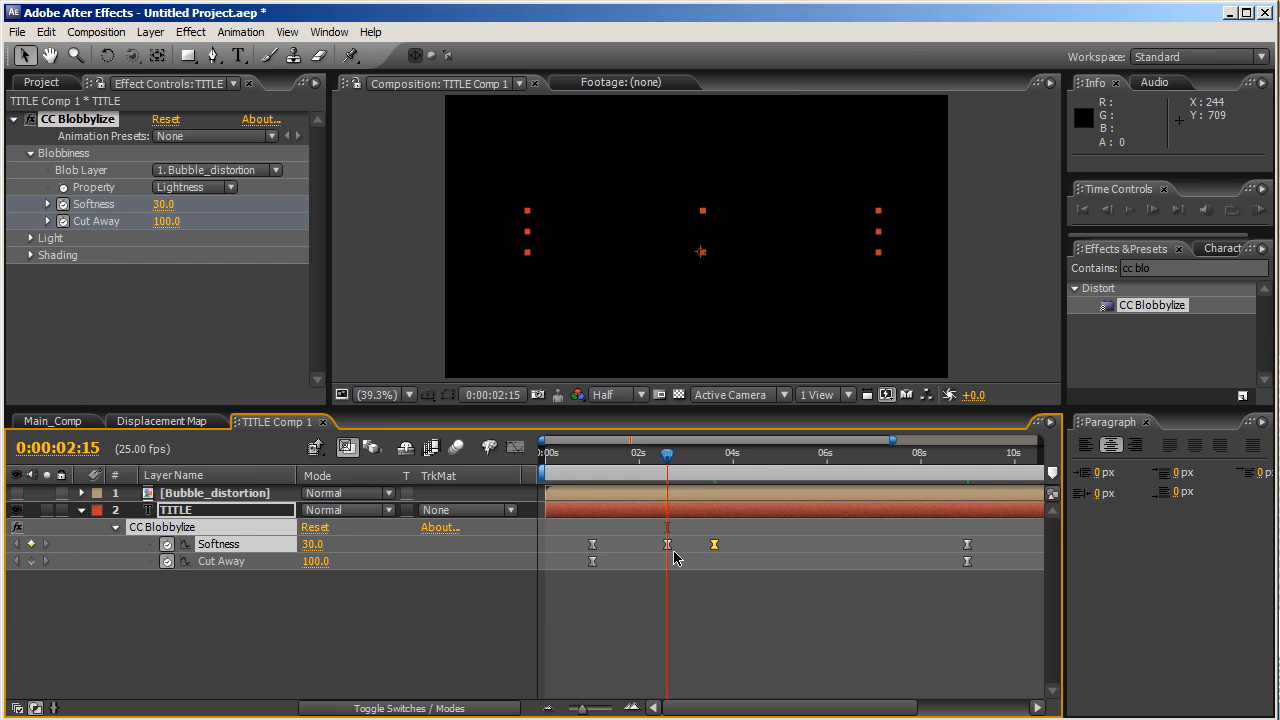
- At 5:00, keyframe Softness 100 and Cut Away 0 to reveal the title
left_click(778, 458)
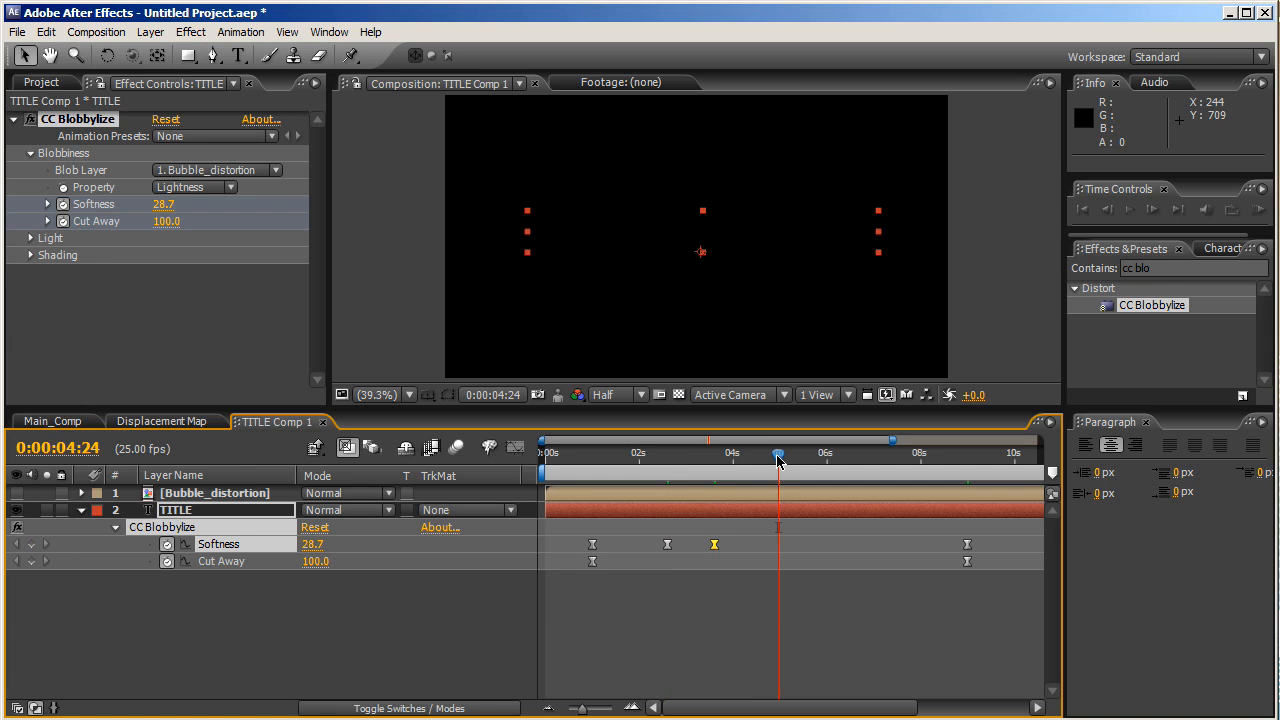
key("Page_Down")
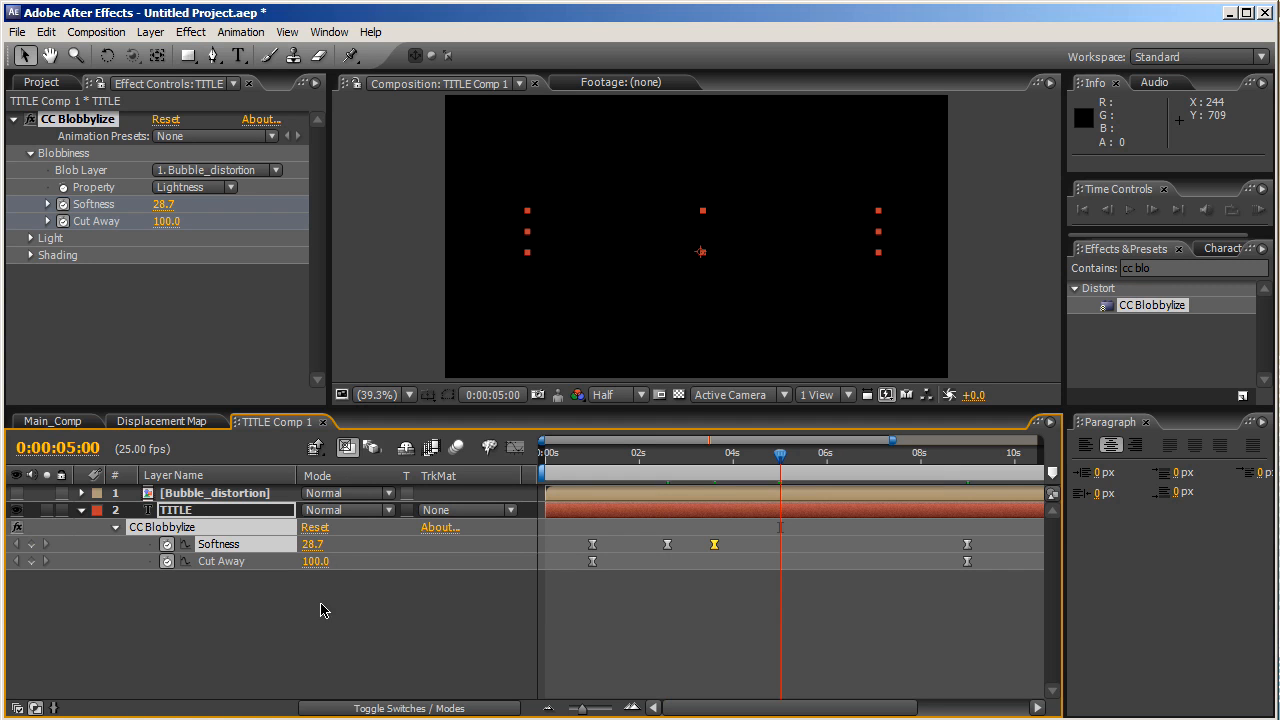
left_click(311, 546)
type("100")
key("Return")
left_click(305, 564)
type("0")
key("Return")
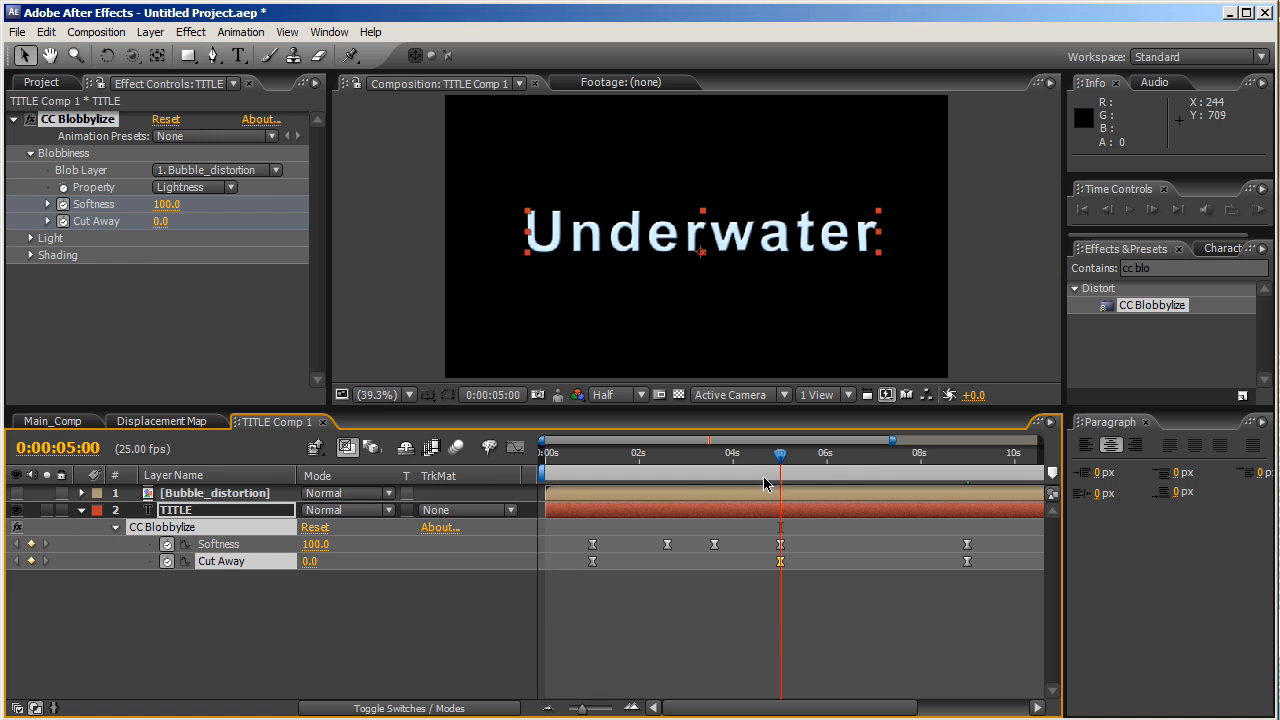
- At 7:00, keyframe Softness 100 and Cut Away 0 to hold the title
left_click(878, 463)
key("Page_Up")
key("Page_Up")
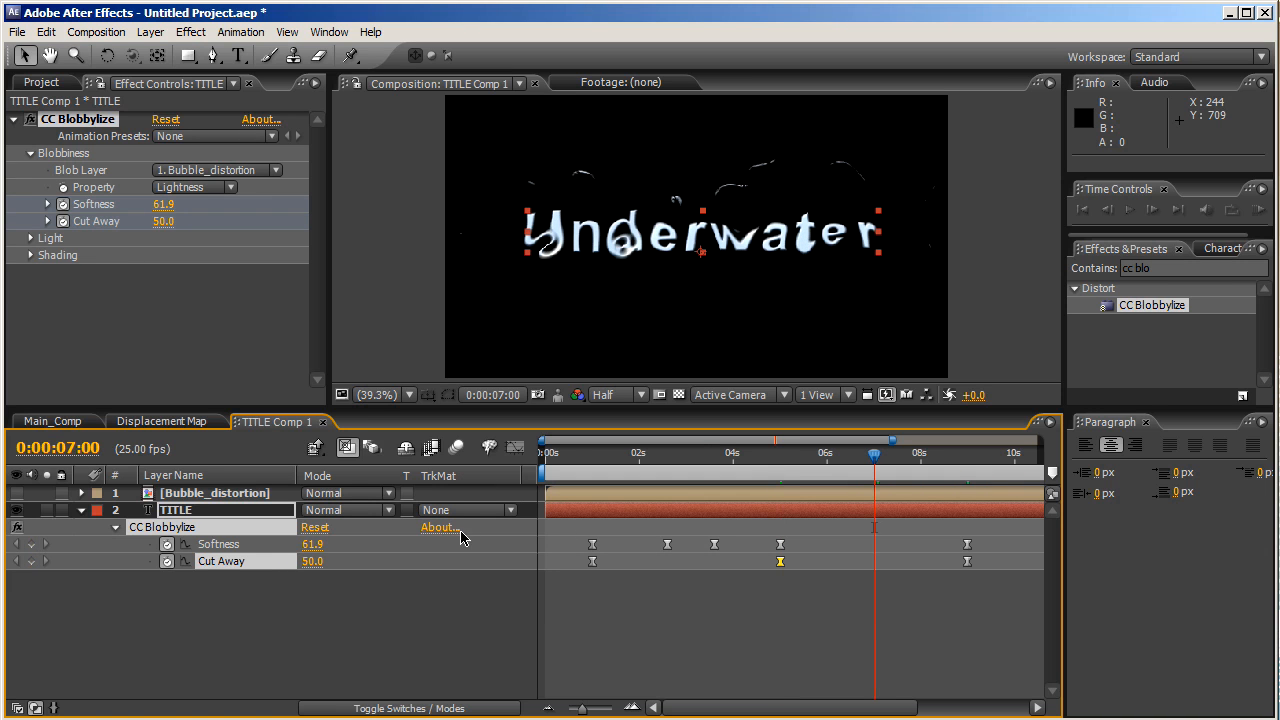
left_click(31, 544)
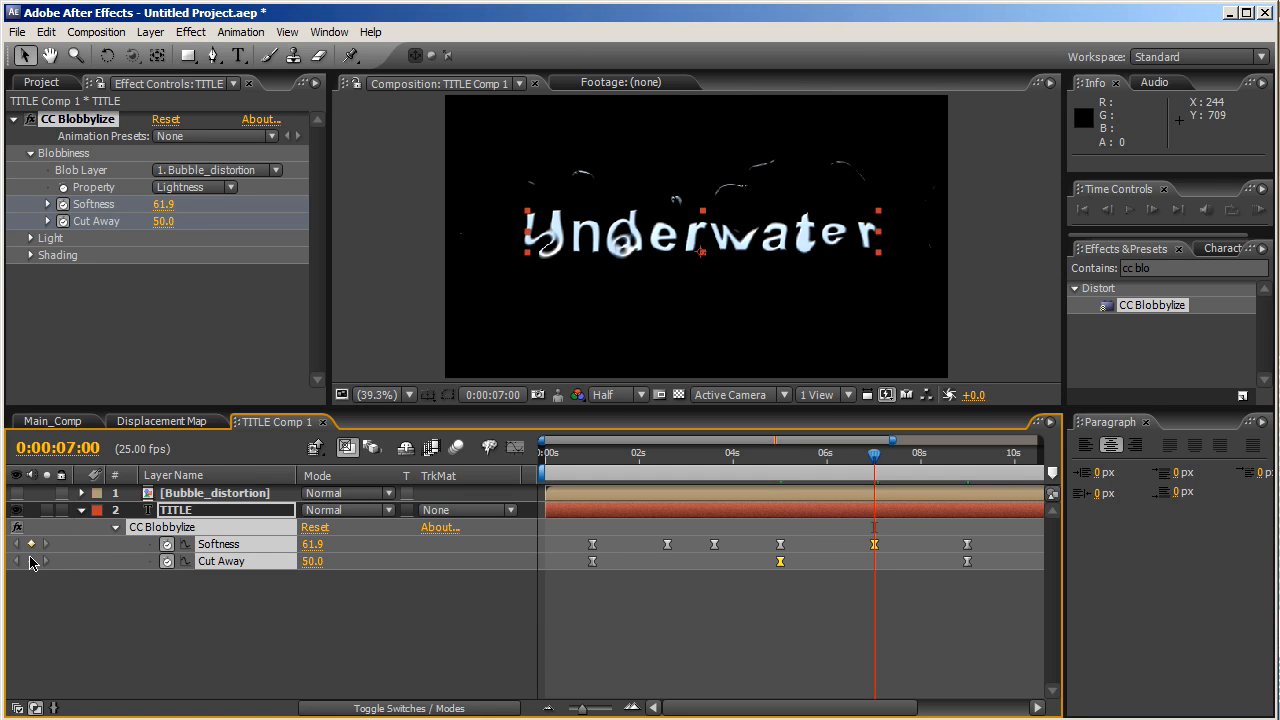
left_click(31, 561)
left_click(312, 544)
type("1")
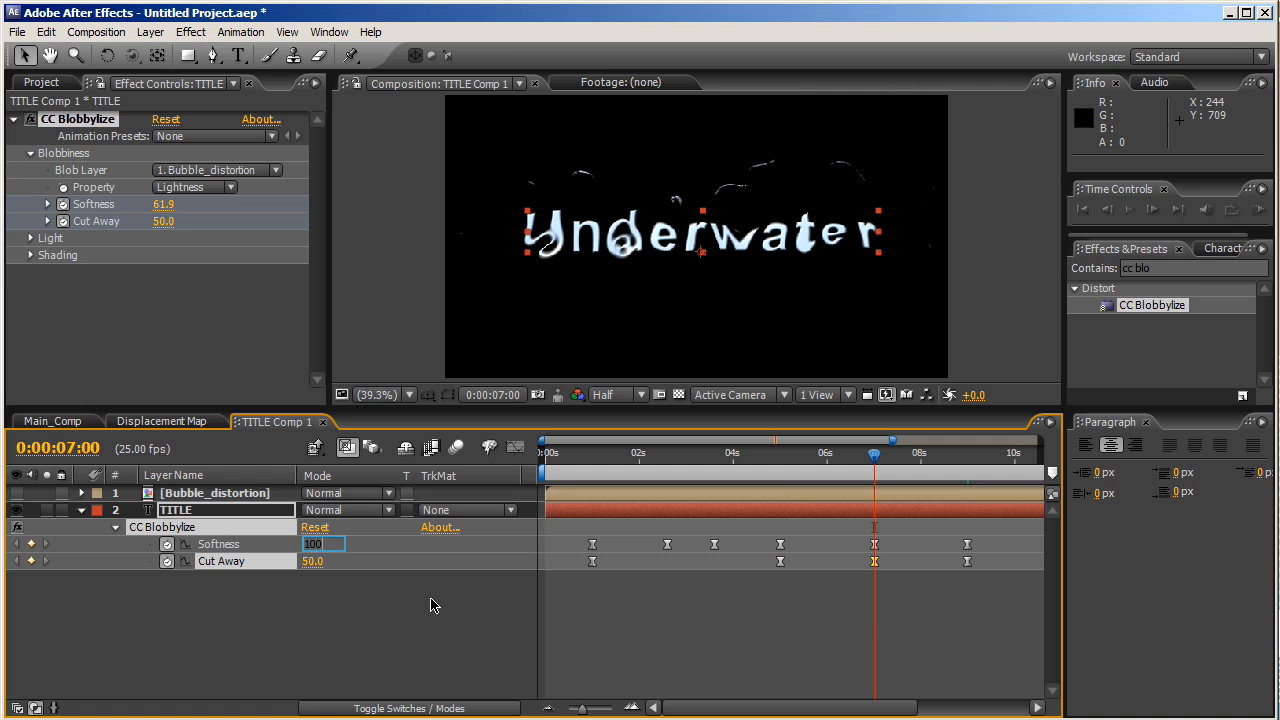
type("00")
key("Return")
left_click(312, 562)
type("0")
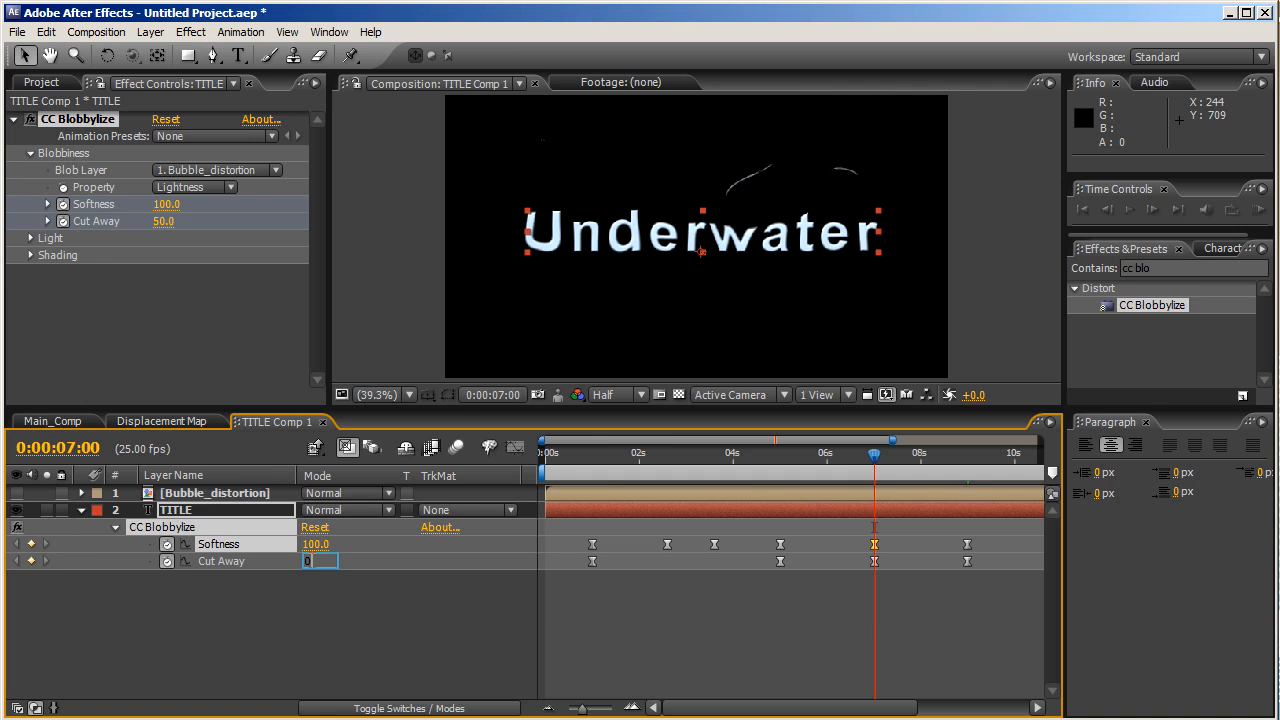
key("Return")
- Step between the 5:00 and 7:00 keyframes and scrub to preview the reveal
key("j")
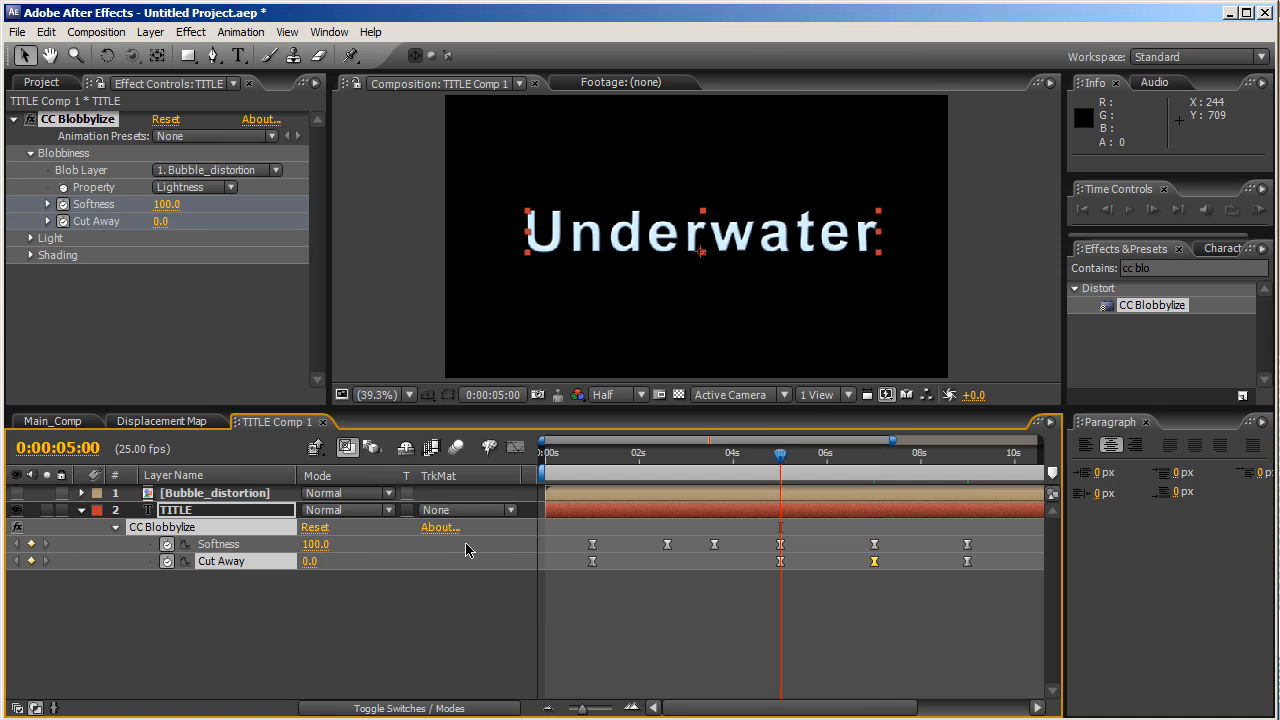
key("k")
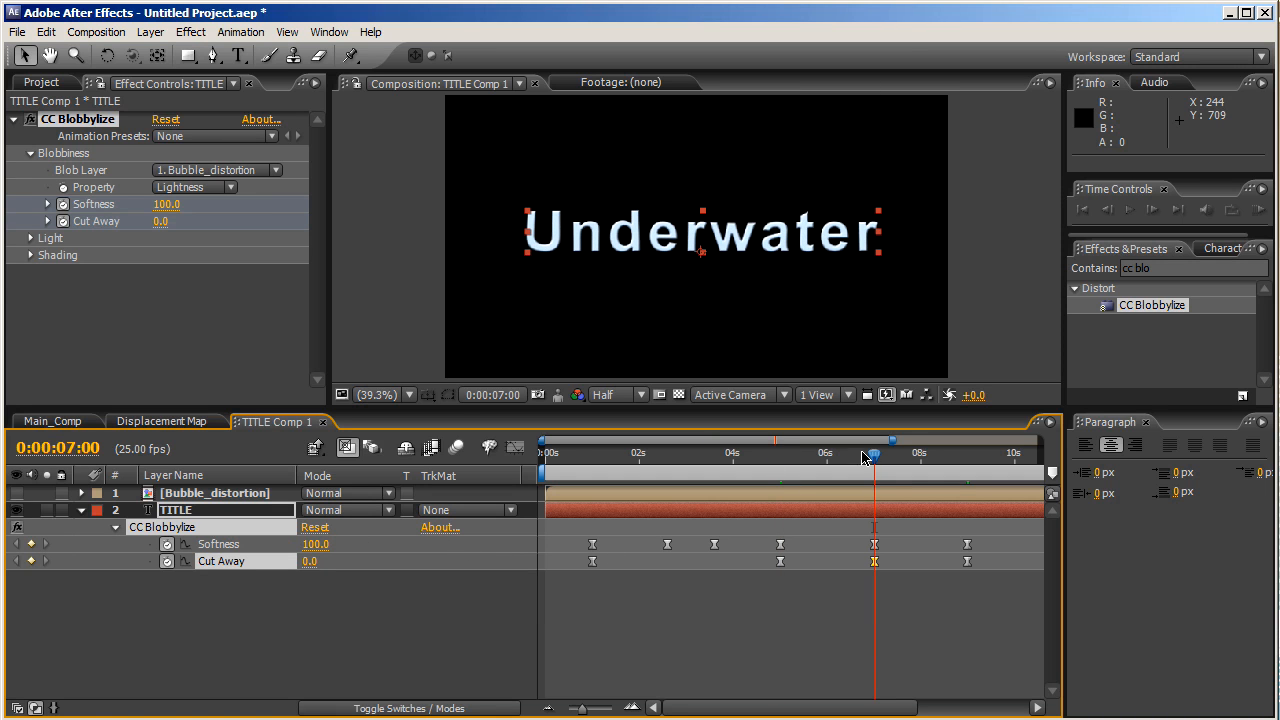
key("Page_Up")
left_click_drag(851, 461, 826, 468)
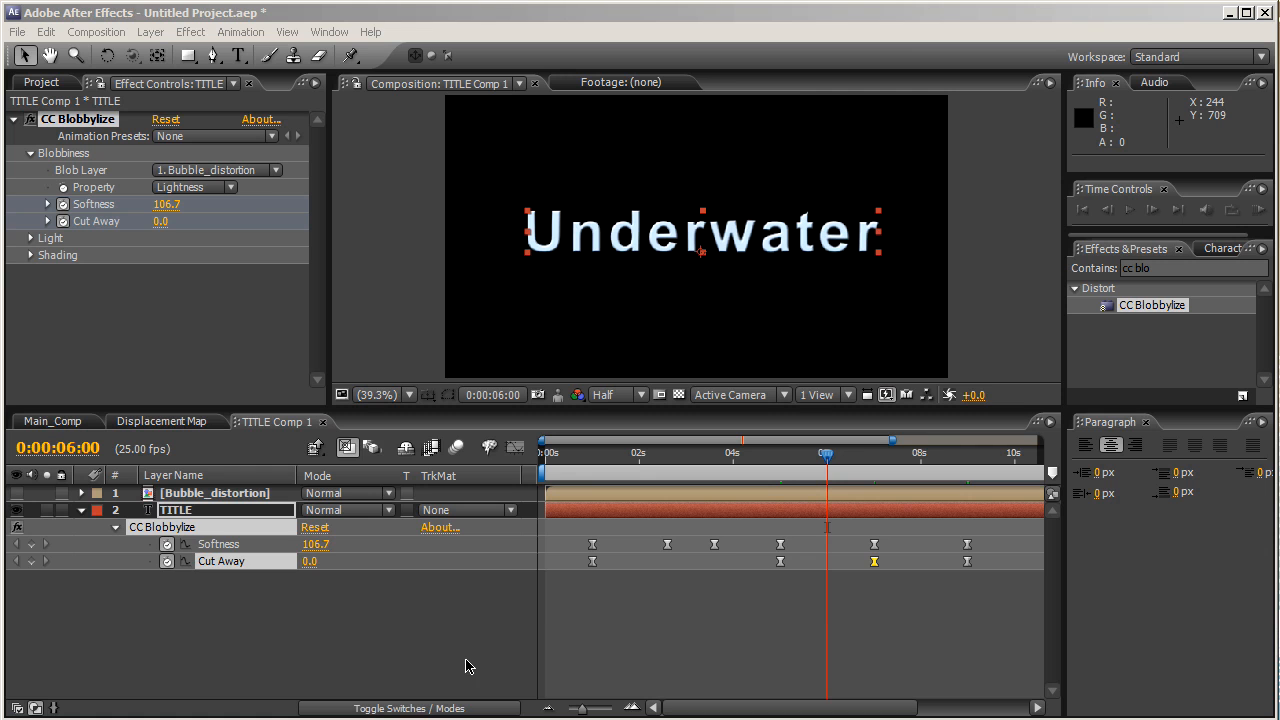
- Back in Main_Comp, duplicate the TITLE Comp 1 layer
left_click(84, 522)
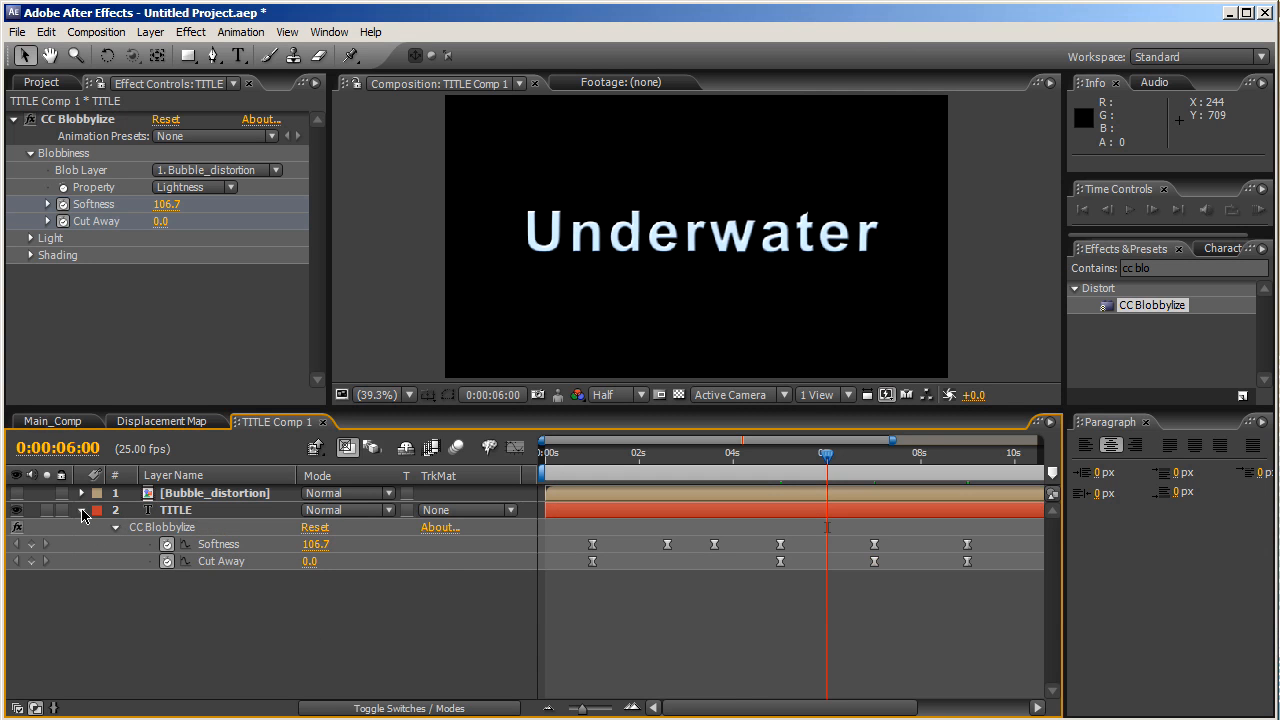
left_click(83, 512)
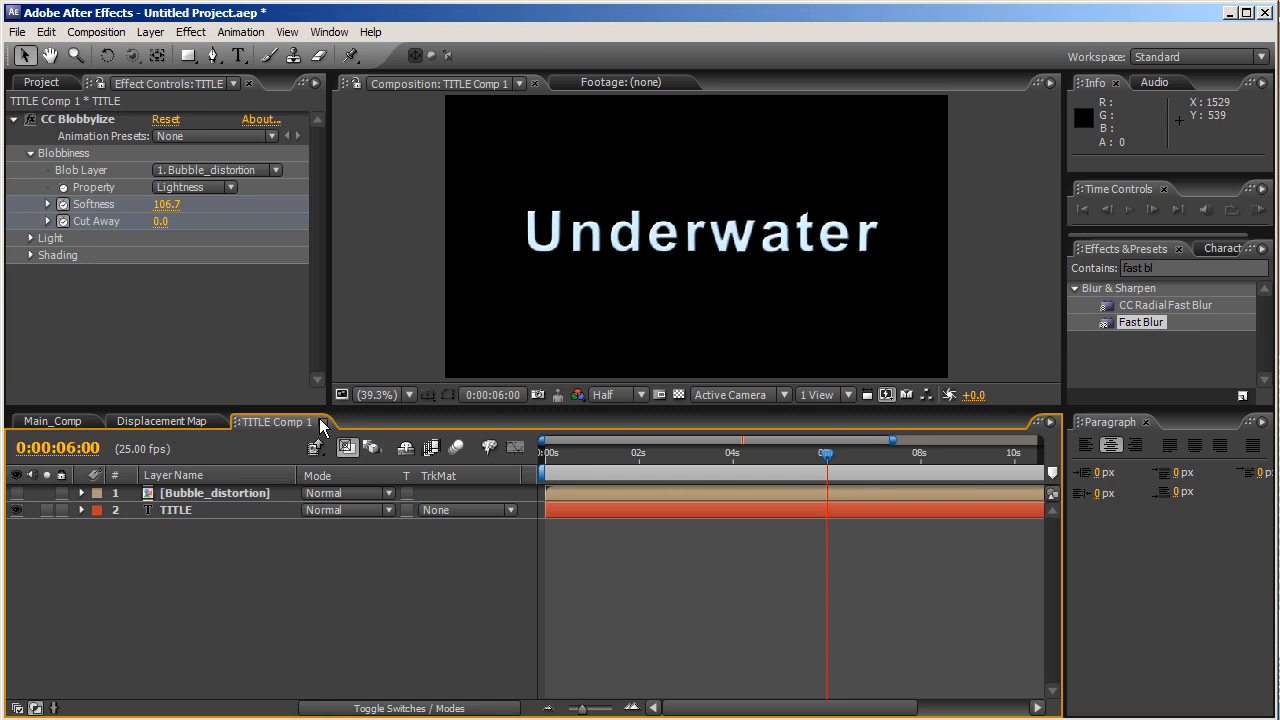
left_click(322, 422)
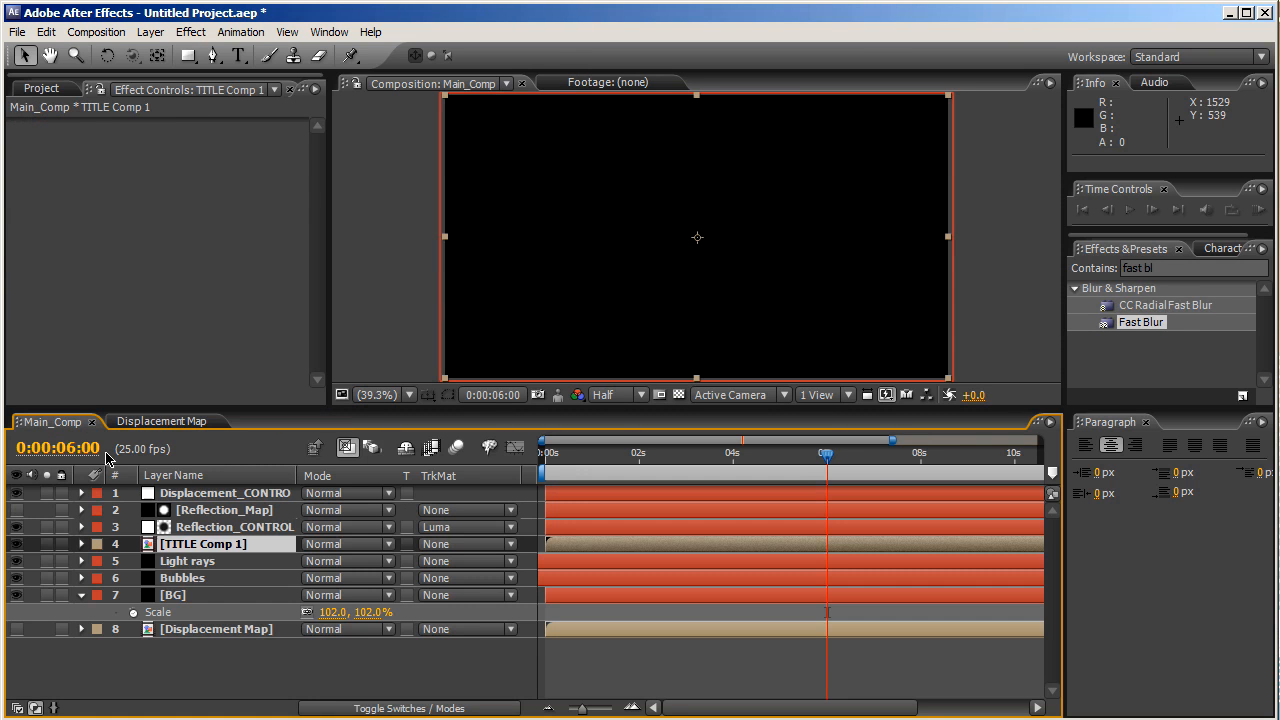
left_click(242, 660)
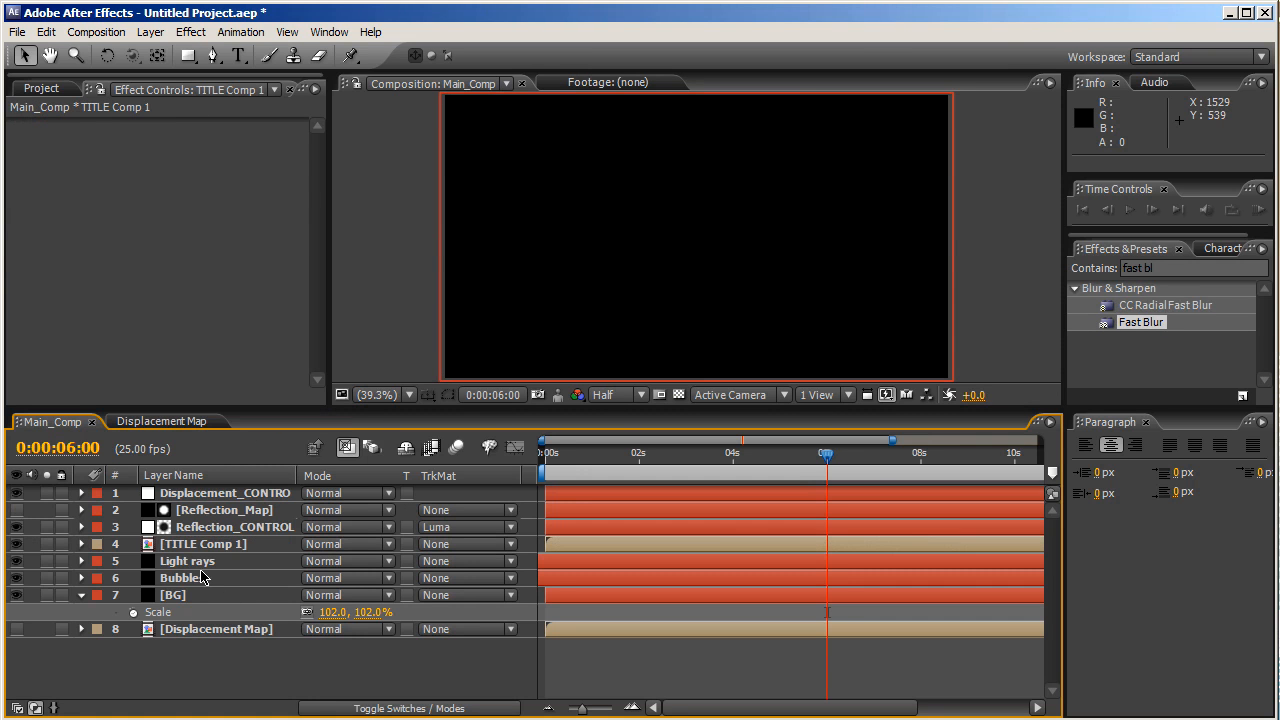
left_click(197, 546)
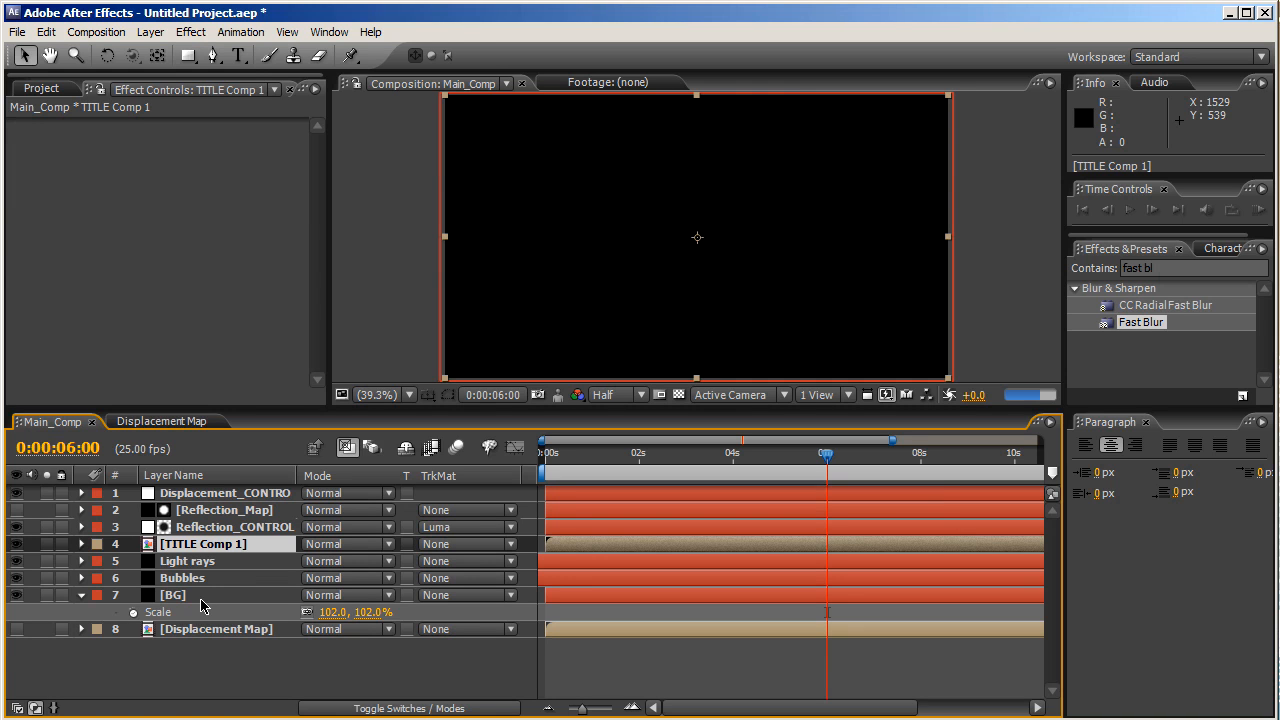
key("ctrl+d")
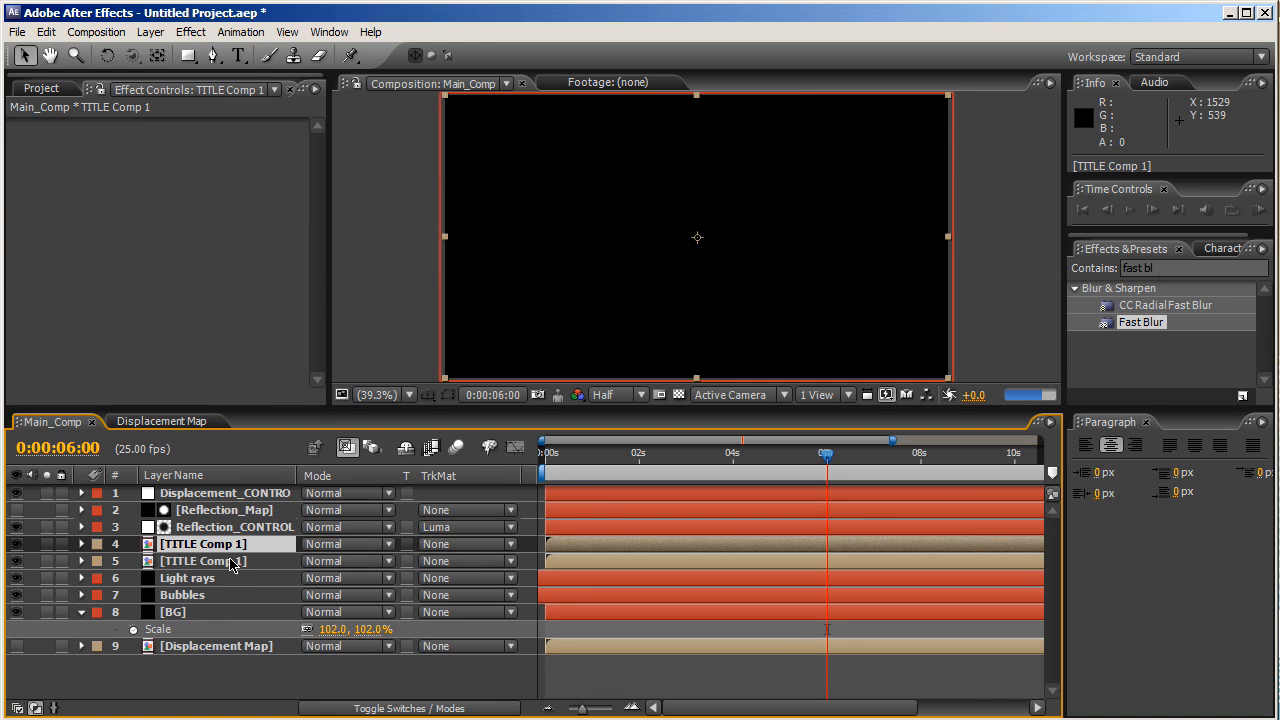
- Give the duplicate title layer a Fast Blur with Blurriness 20
left_click(226, 565)
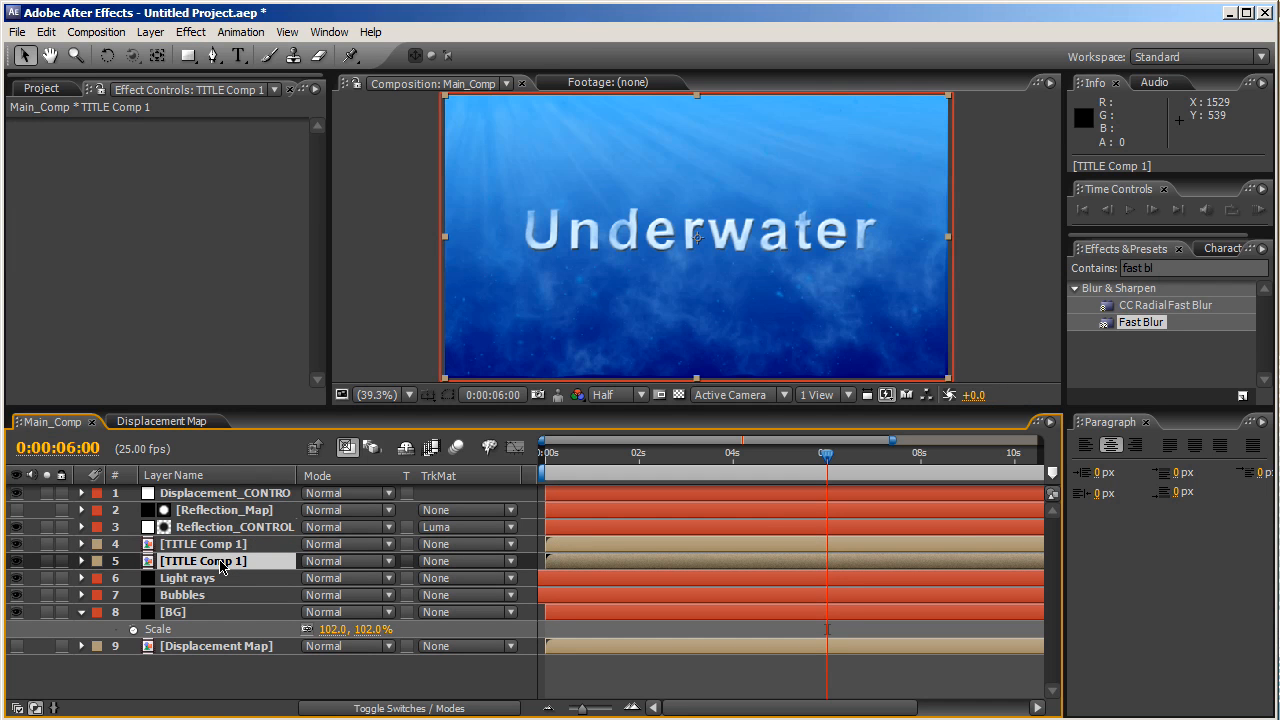
left_click_drag(1134, 322, 264, 562)
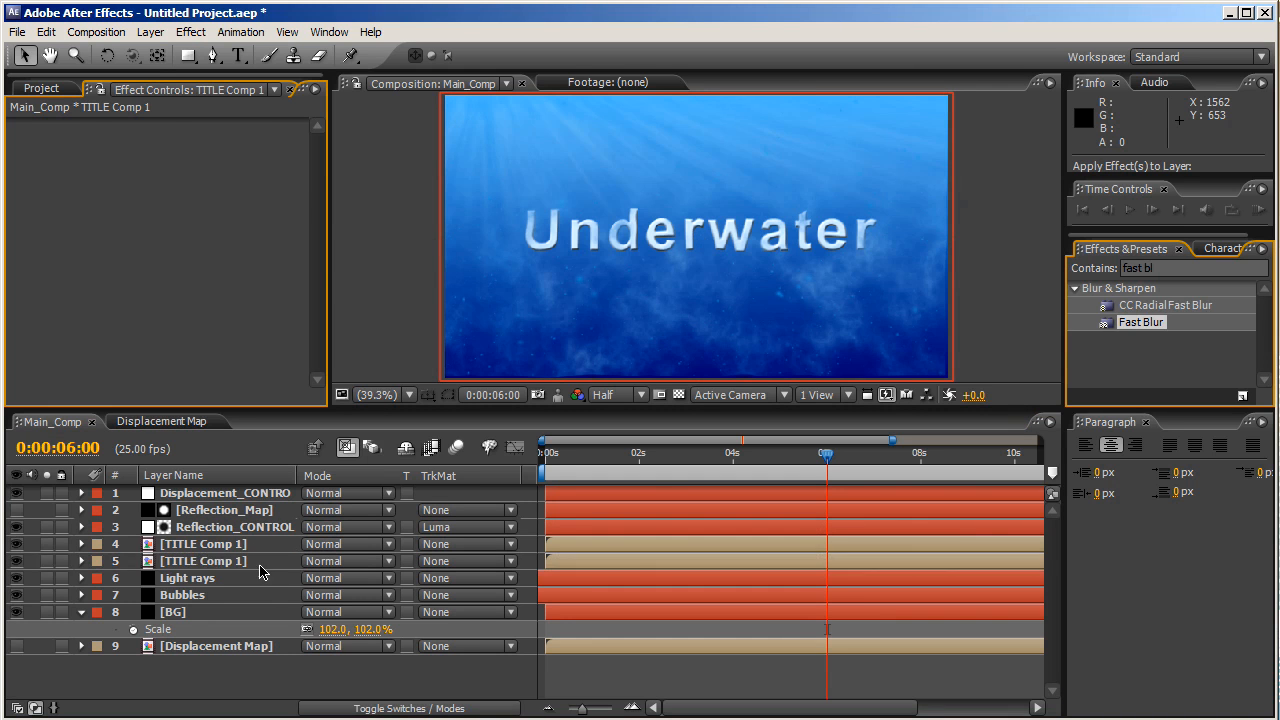
left_click(163, 160)
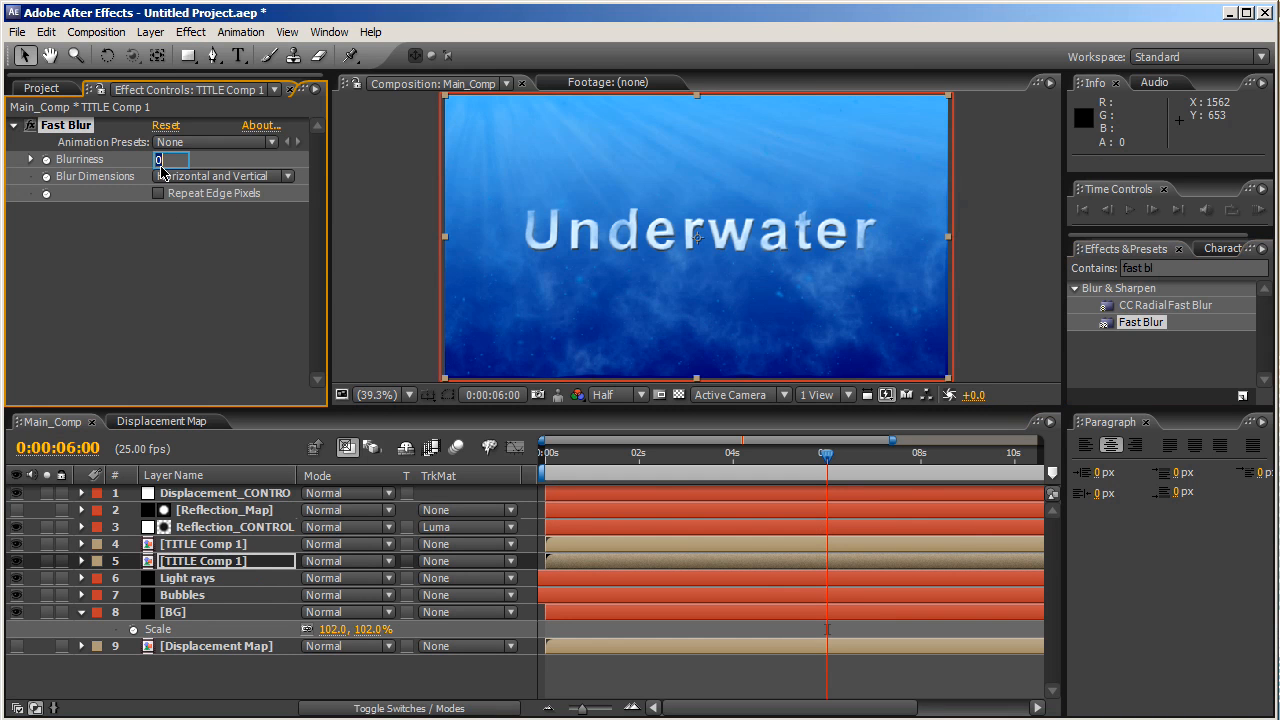
type("20")
key("Return")
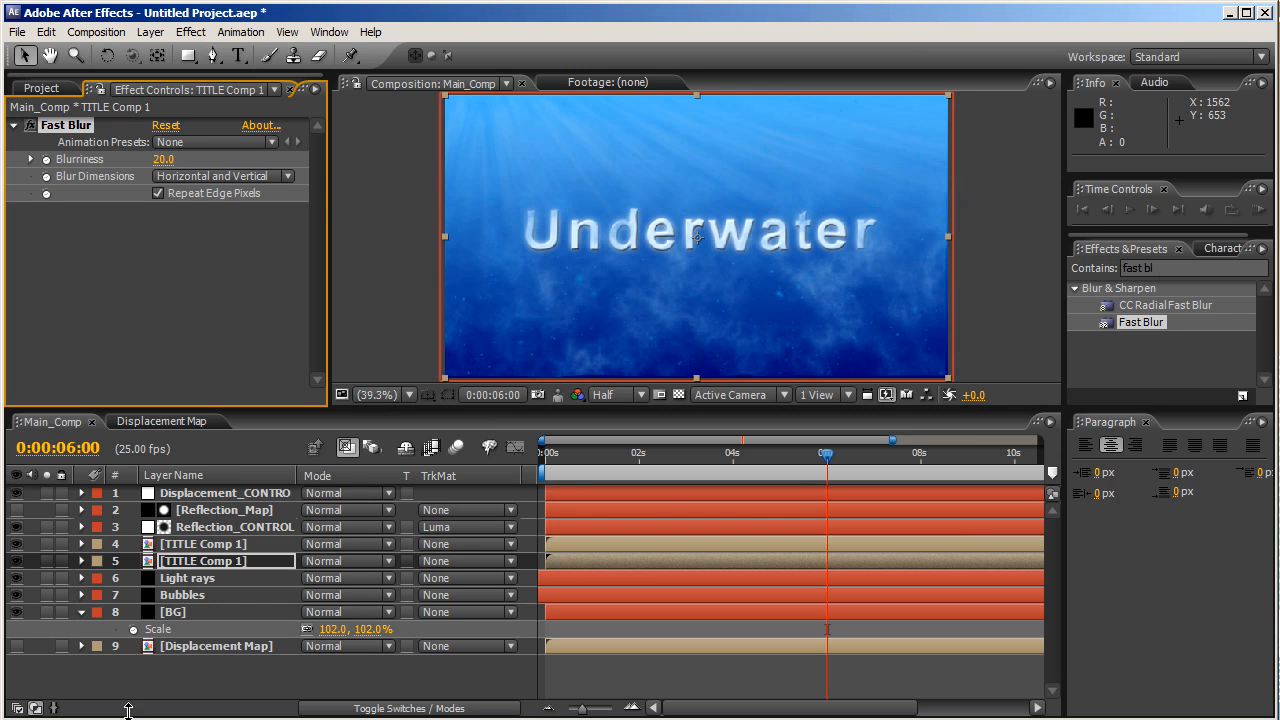
left_click(192, 613)
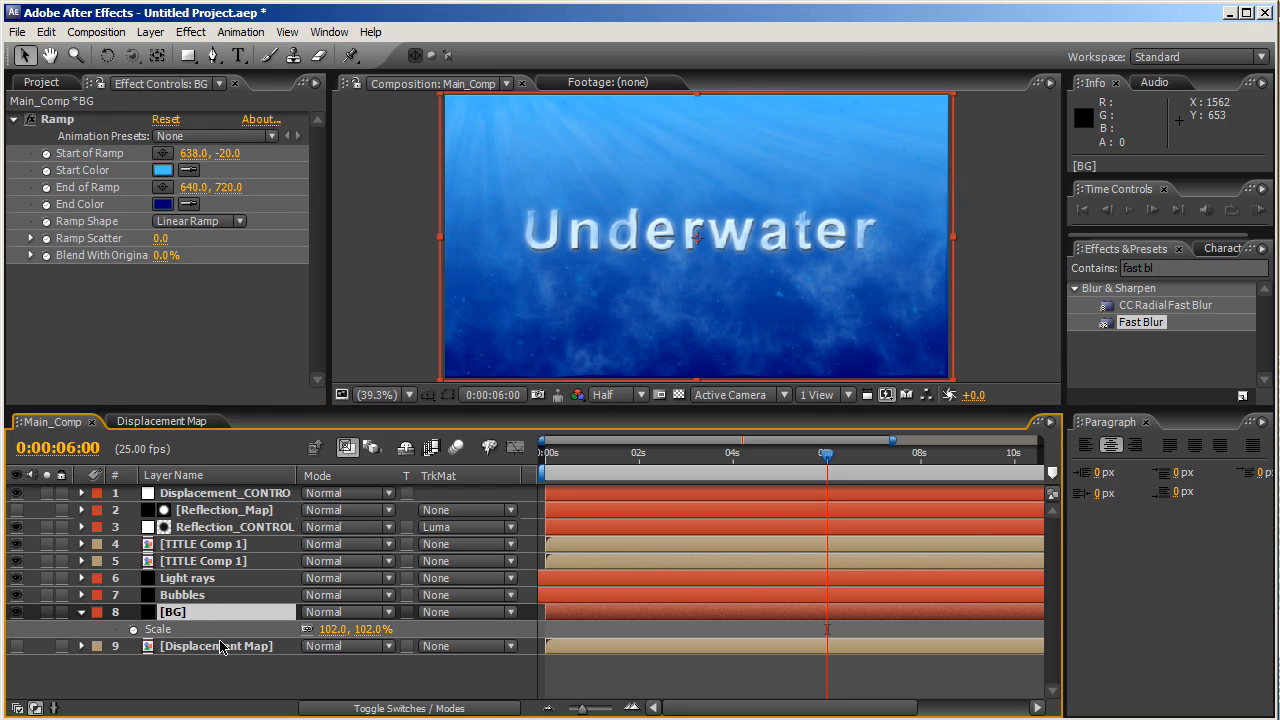
- Duplicate BG, move the copy to layer 4, and set the title's TrkMat to Luma Matte BG
key("ctrl+d")
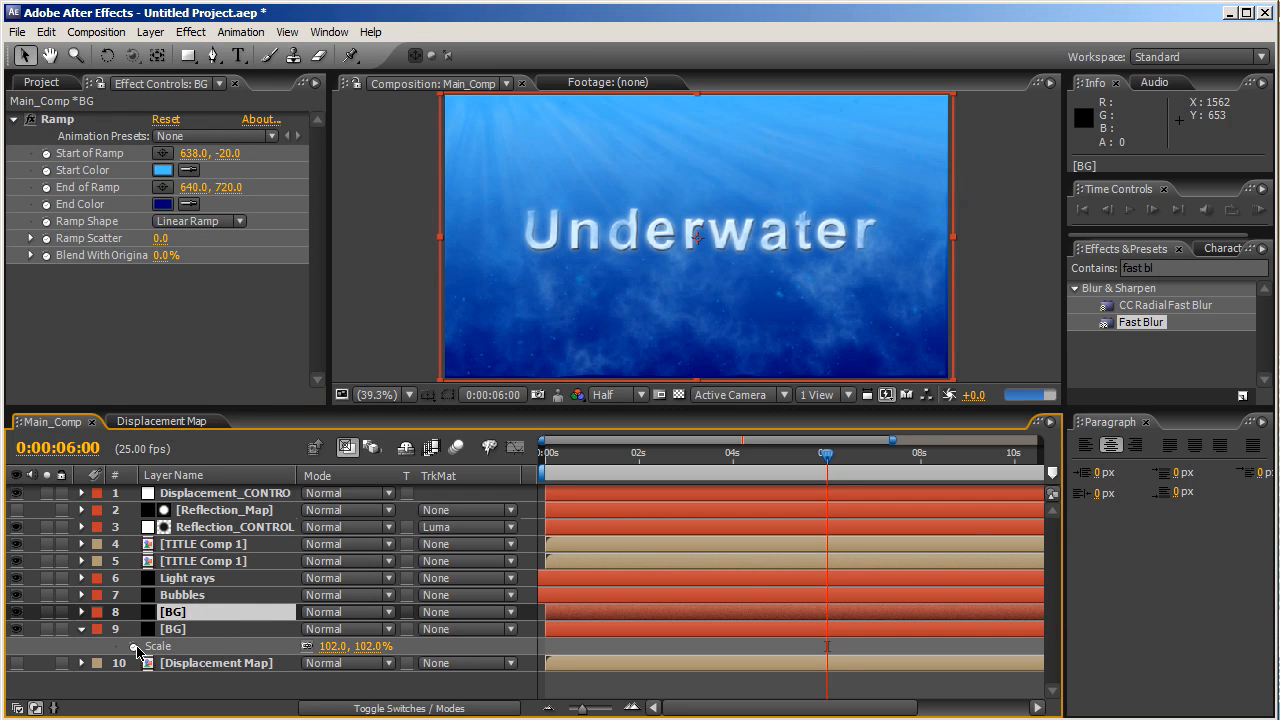
left_click(81, 630)
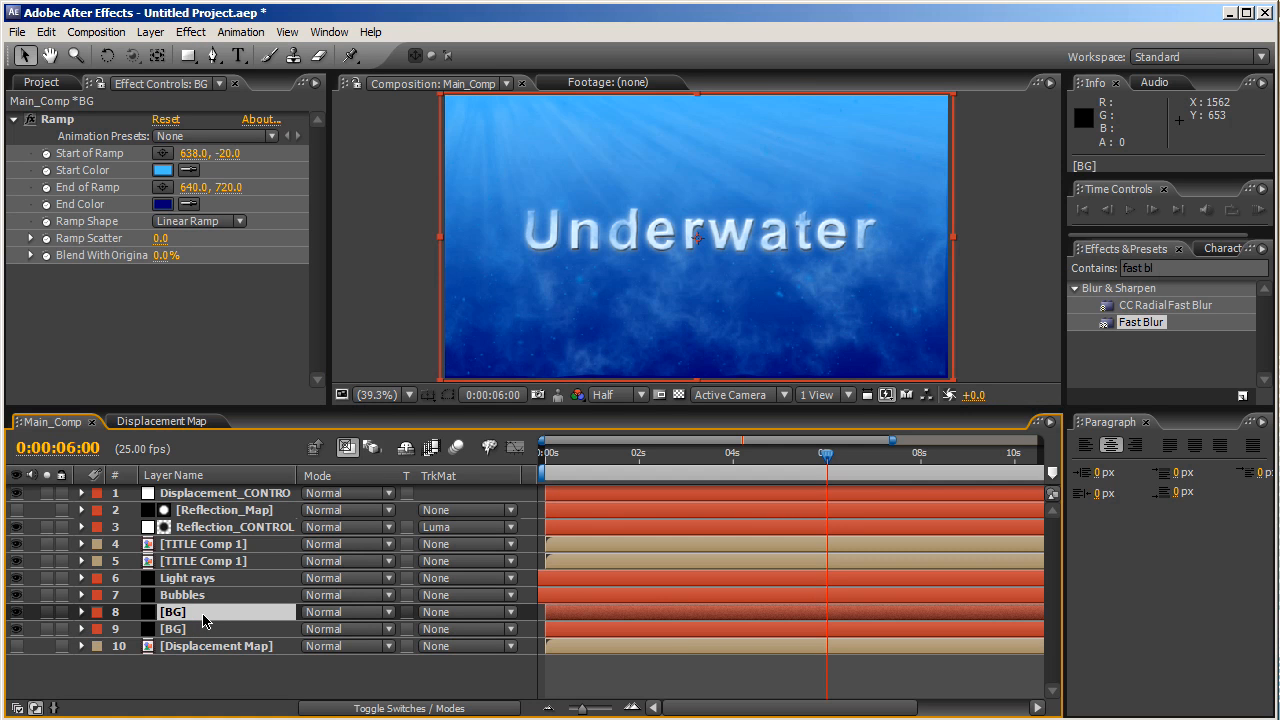
left_click_drag(203, 621, 206, 545)
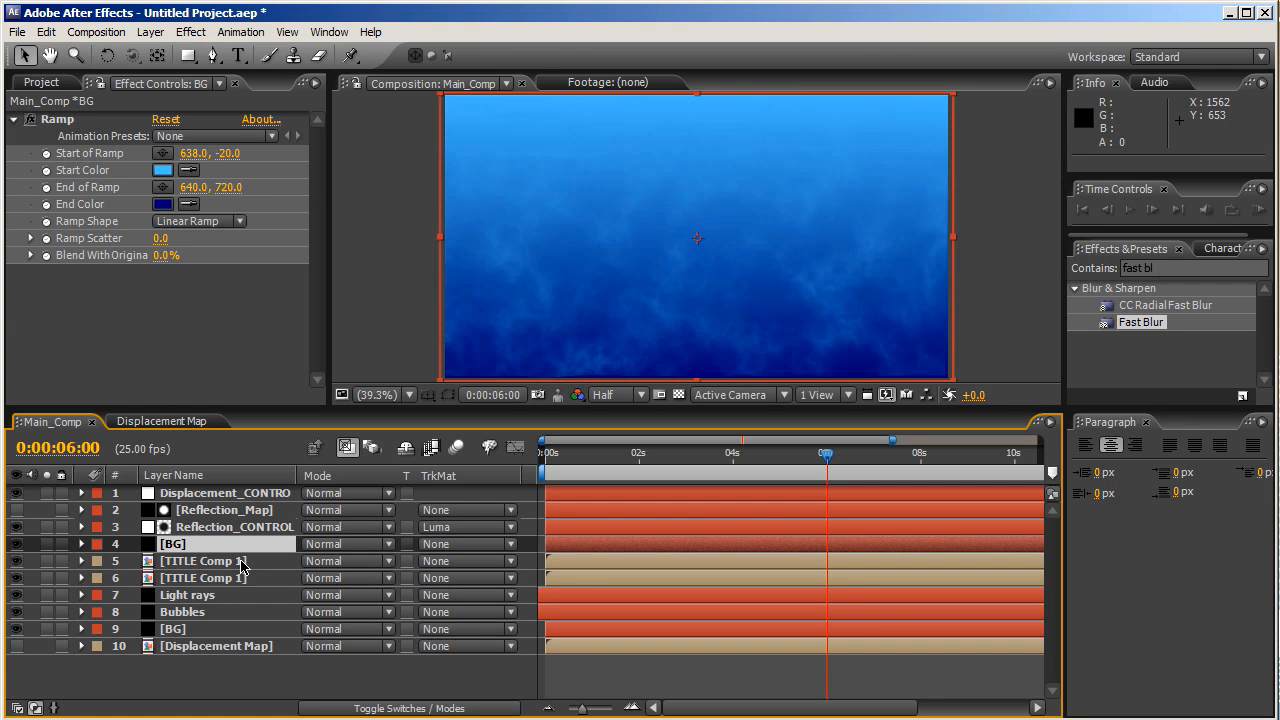
left_click(442, 565)
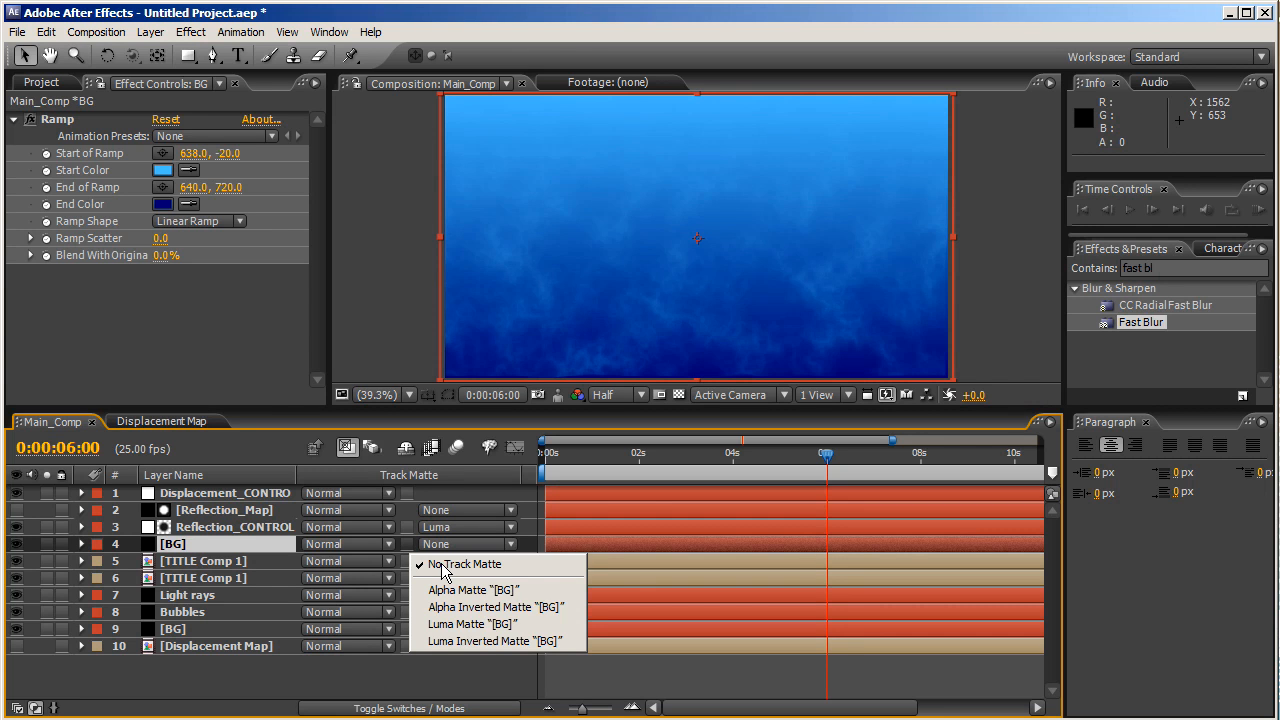
left_click(458, 624)
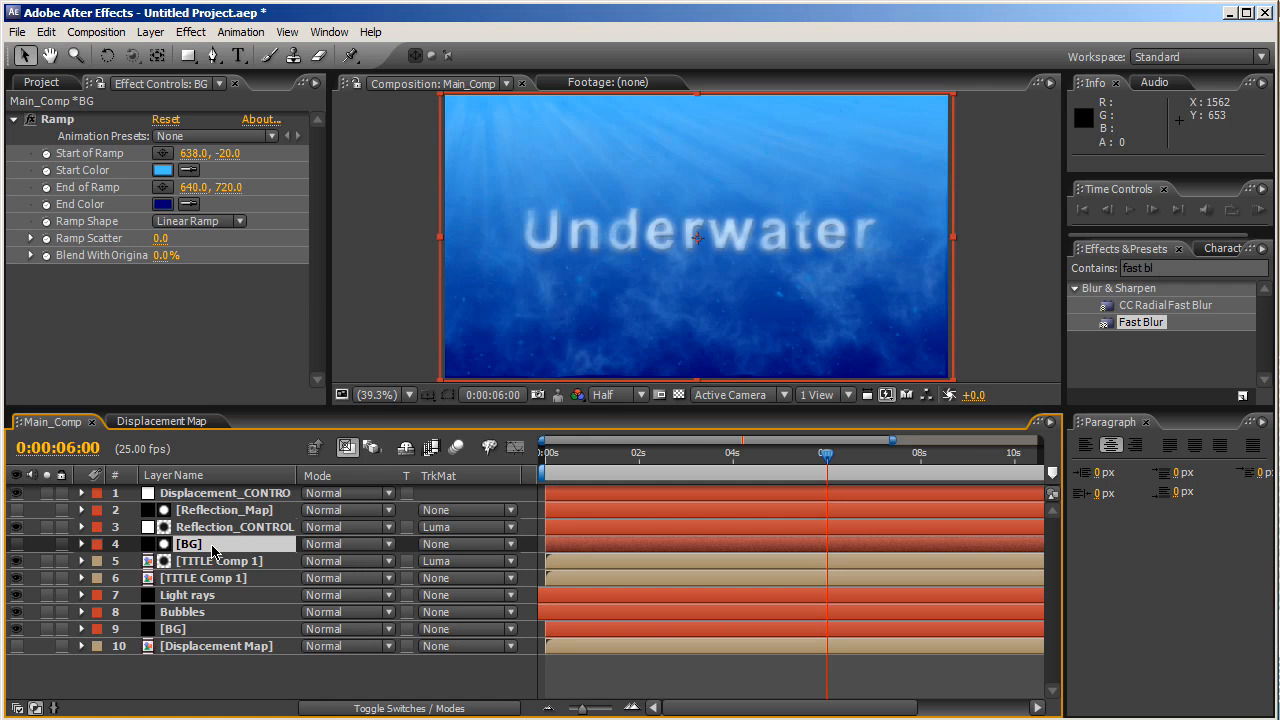
- Rename the matte layer BG 2, keeping the title's Luma matte unchanged
key("Return")
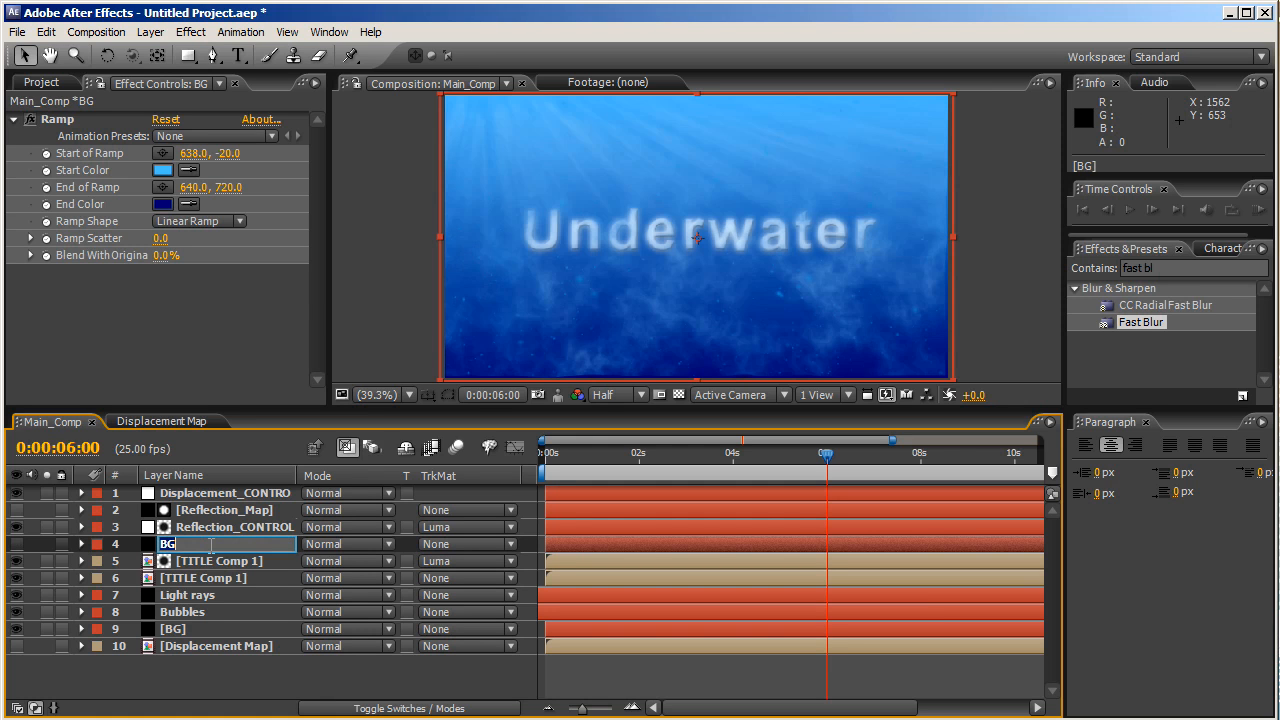
left_click(211, 546)
key("Return")
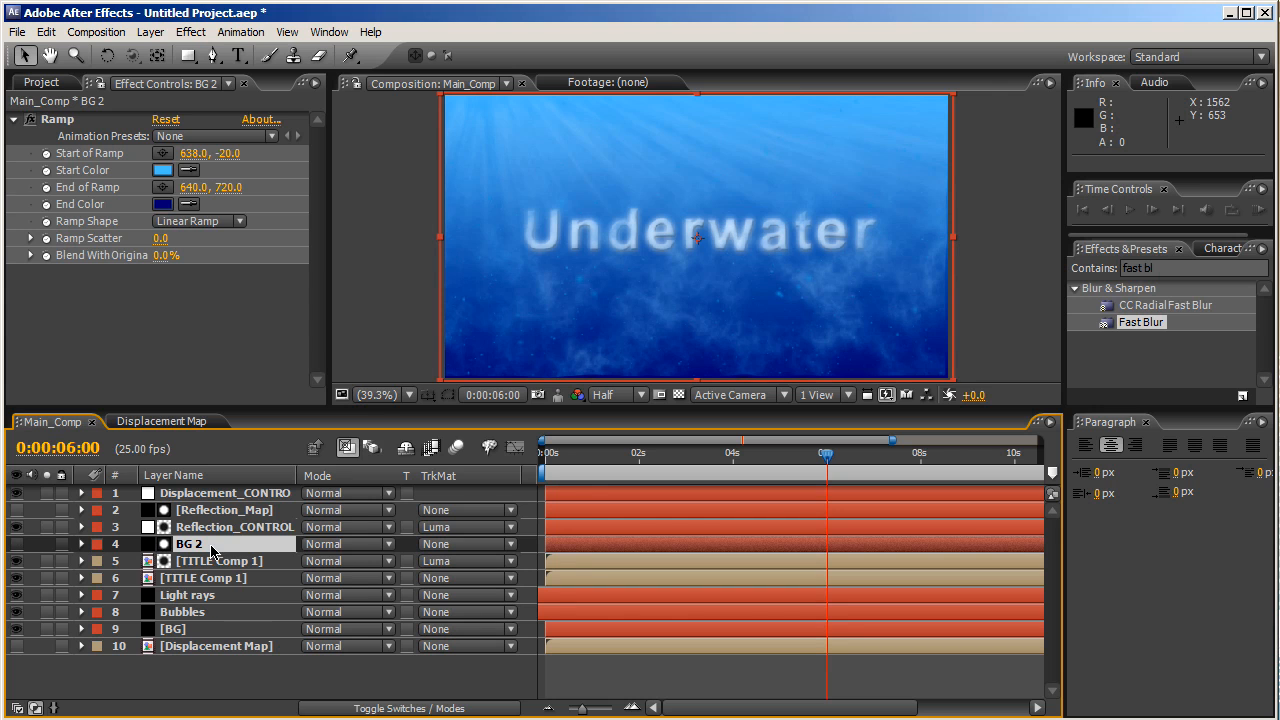
left_click(441, 568)
left_click(441, 568)
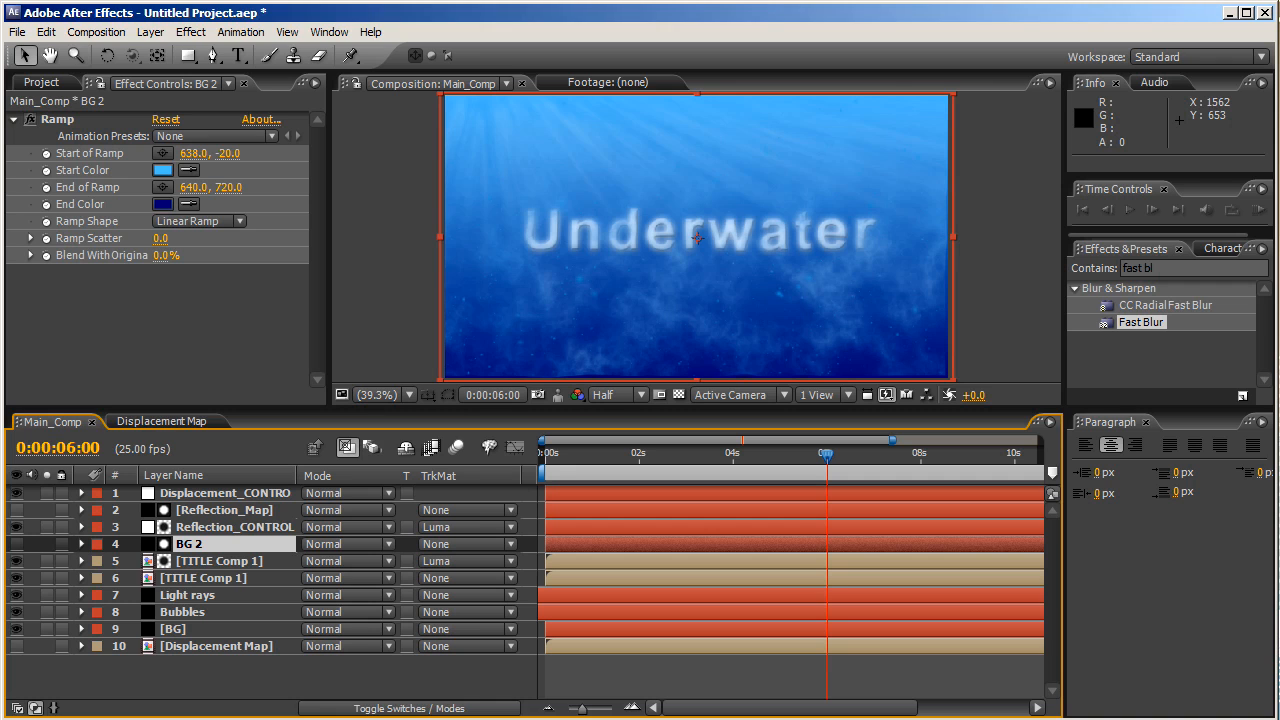
left_click(160, 686)
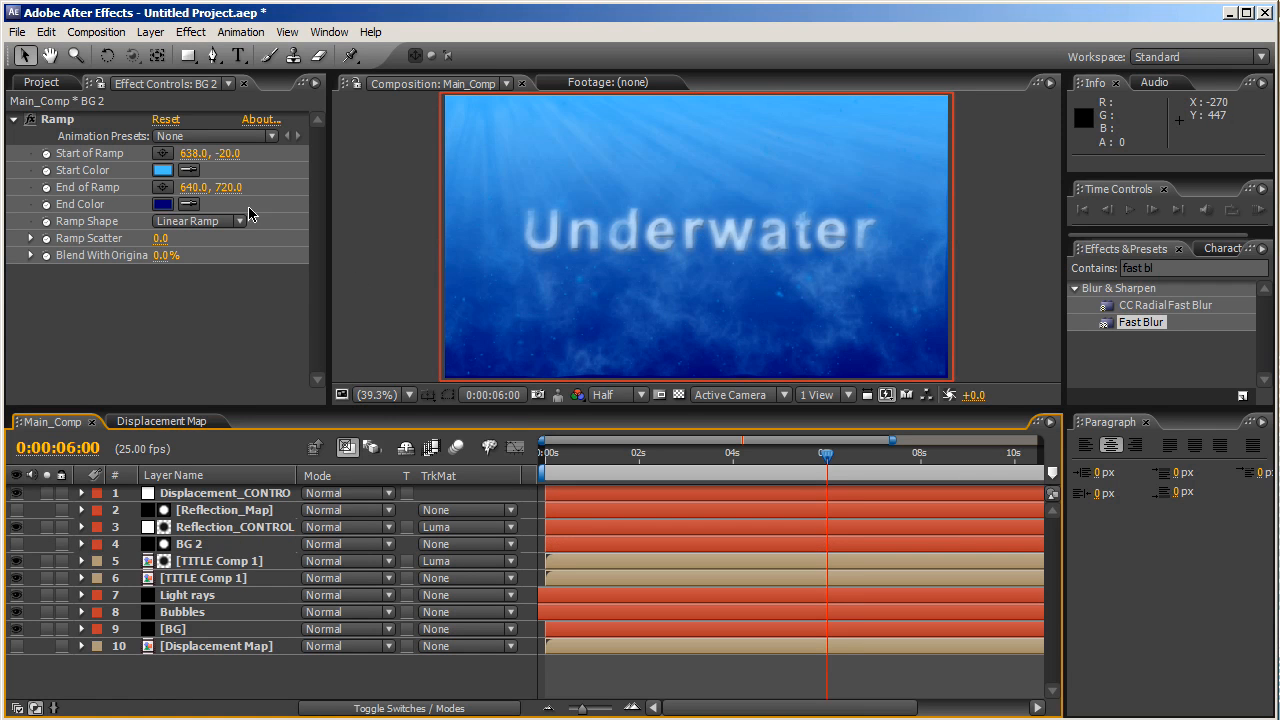
- Add a new adjustment layer on top named CC
left_click(151, 32)
mouse_move(172, 58)
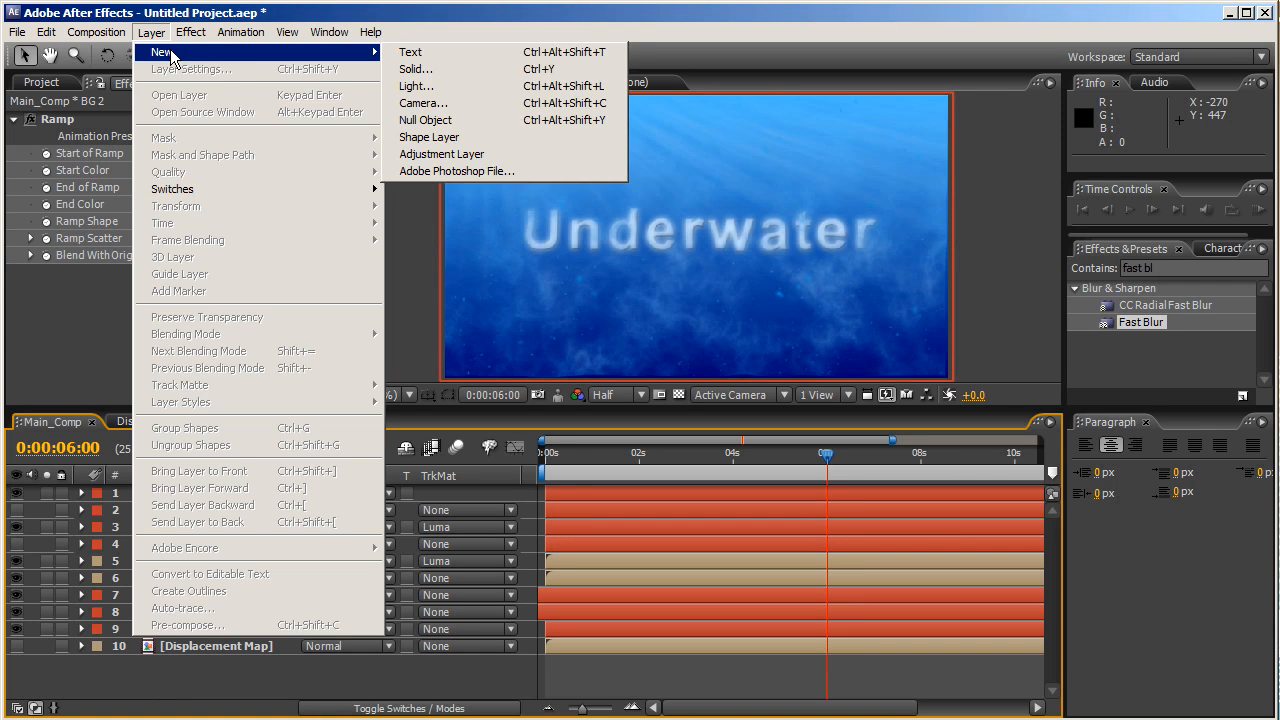
left_click(432, 155)
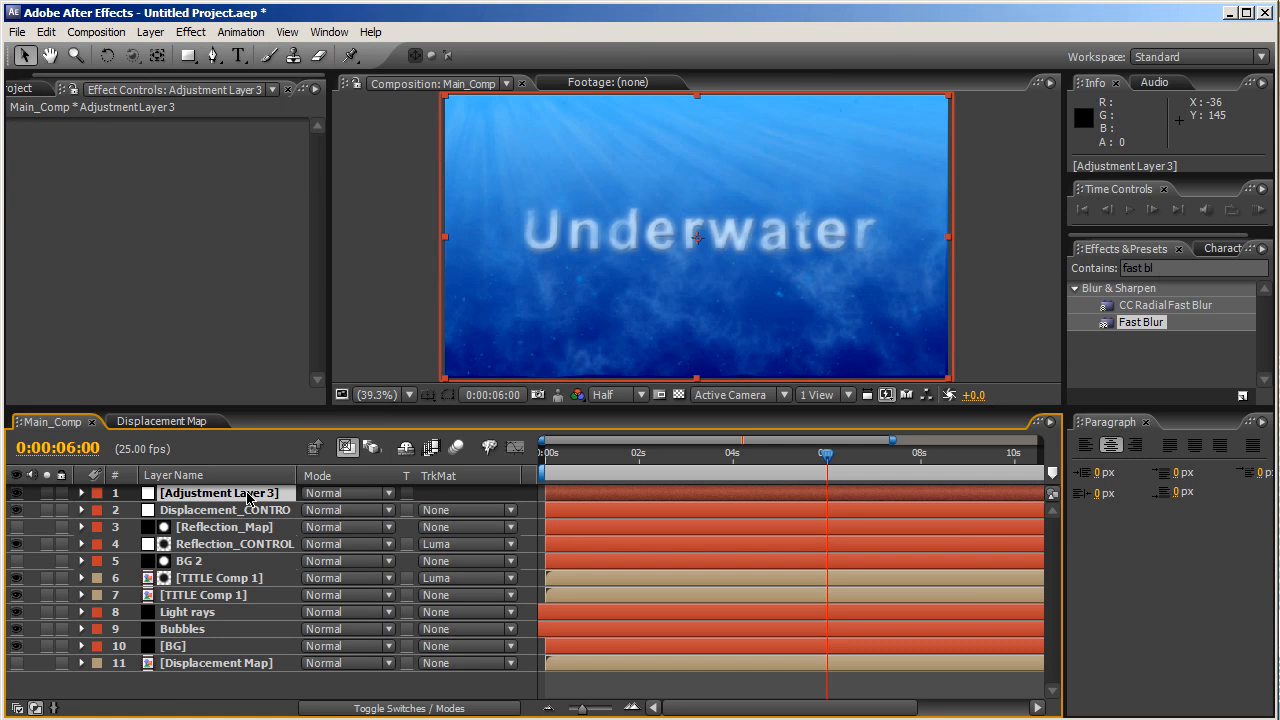
type("CC")
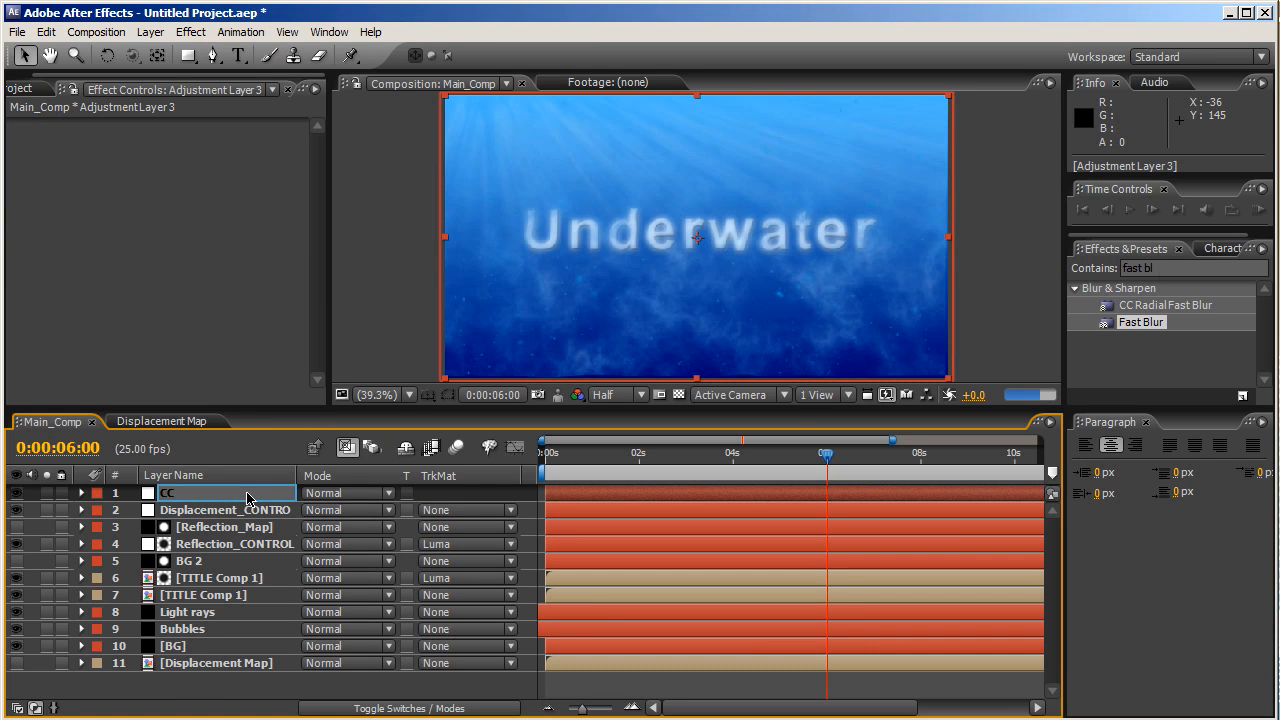
key("Return")
- Apply Curves to CC and bend the RGB curve into a contrasty S-shape
left_click(1162, 267)
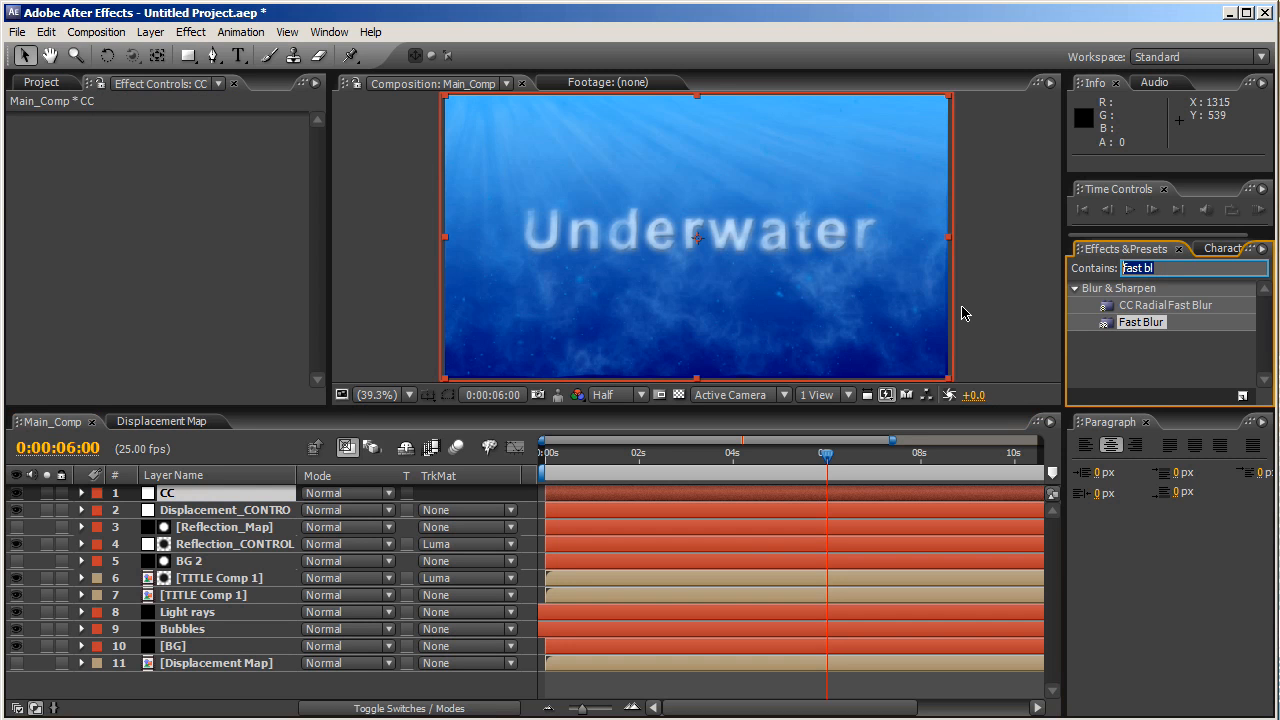
type("curve")
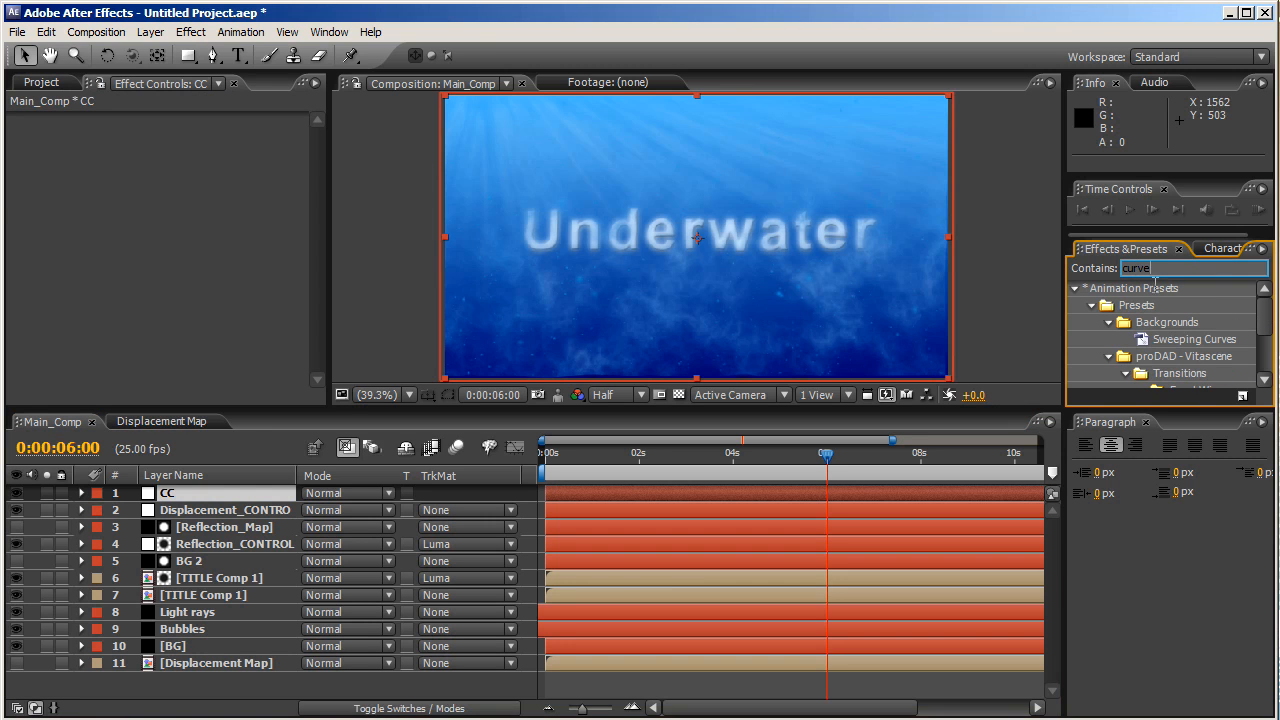
scroll(1258, 330, "down", 5)
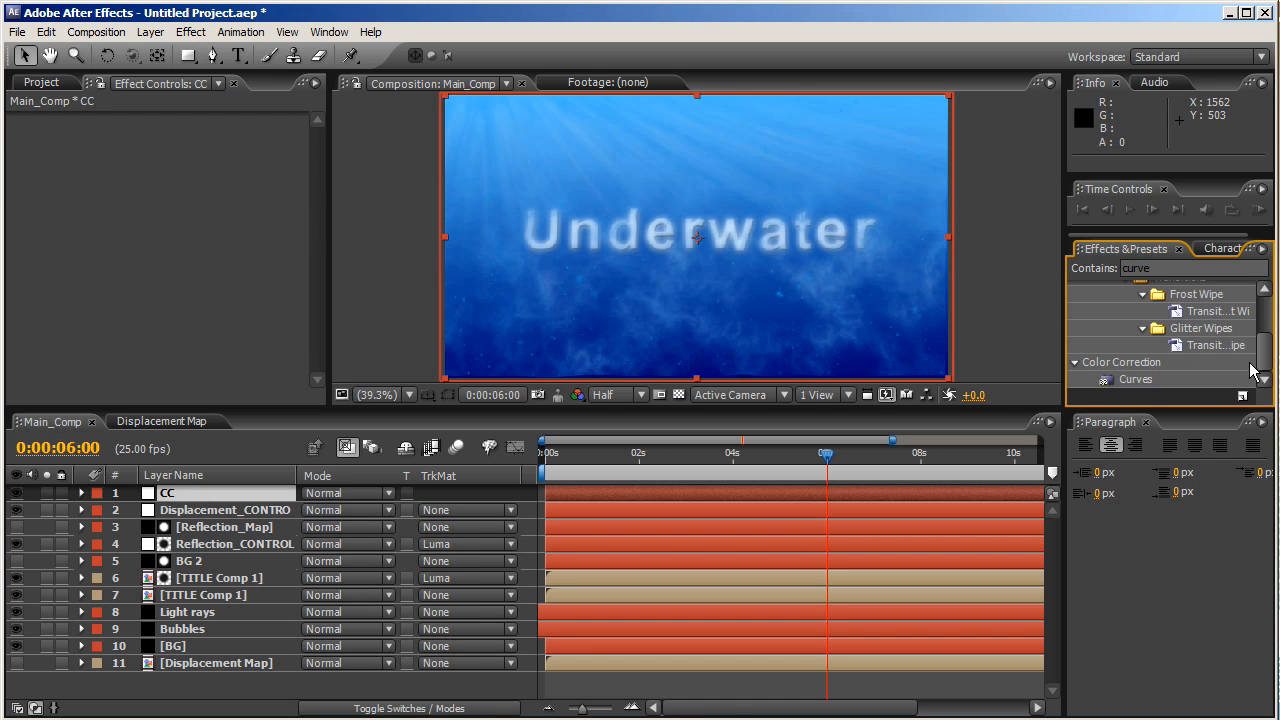
left_click(1137, 380)
left_click_drag(1135, 380, 238, 500)
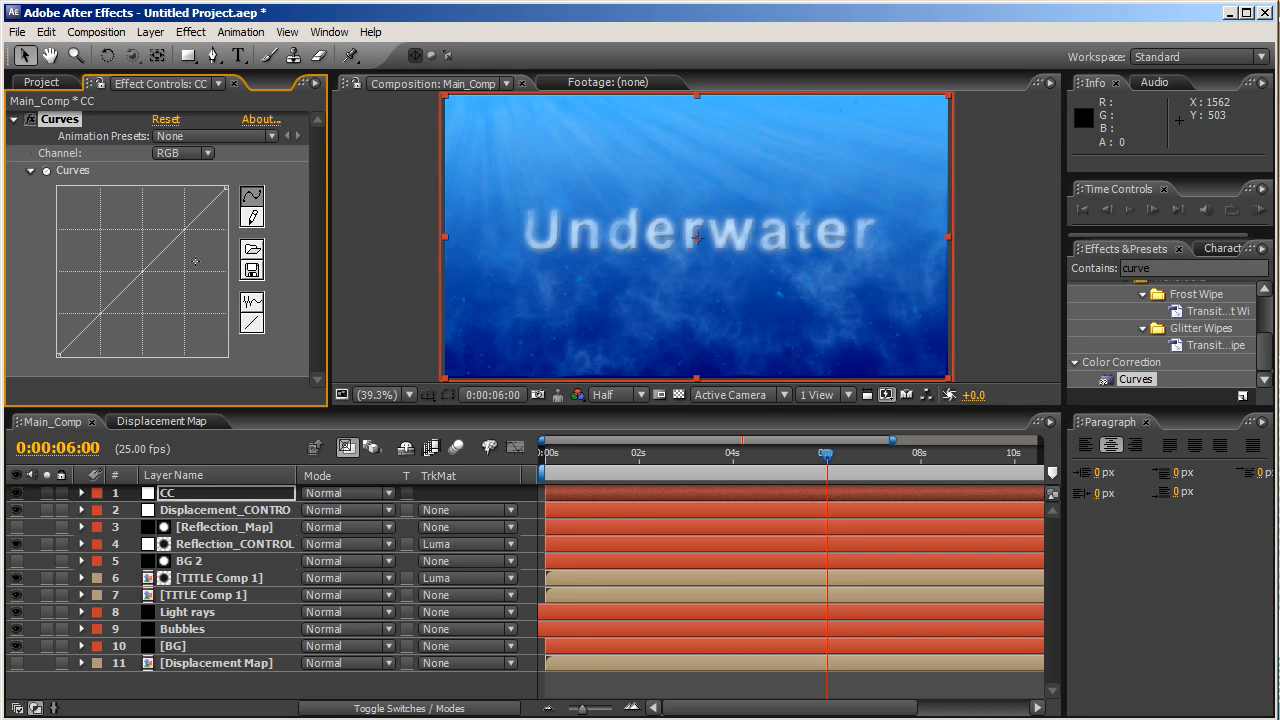
left_click_drag(181, 231, 179, 224)
left_click_drag(108, 300, 137, 308)
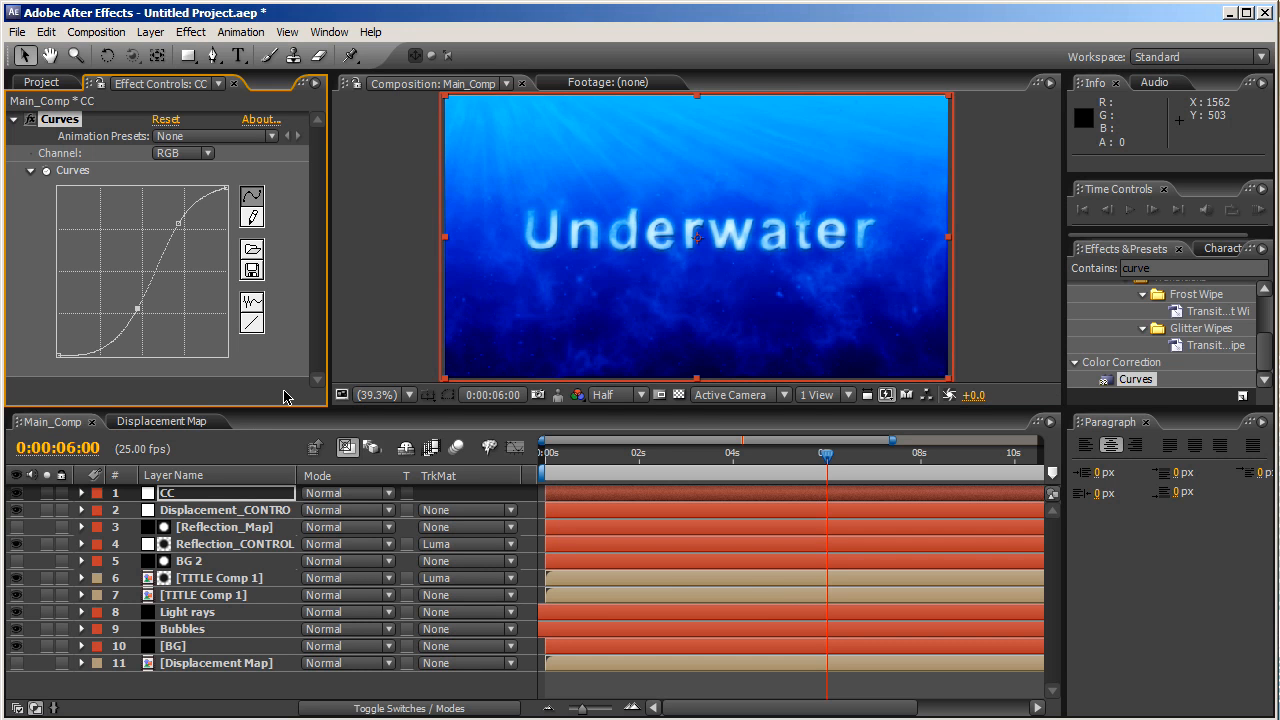
left_click(14, 122)
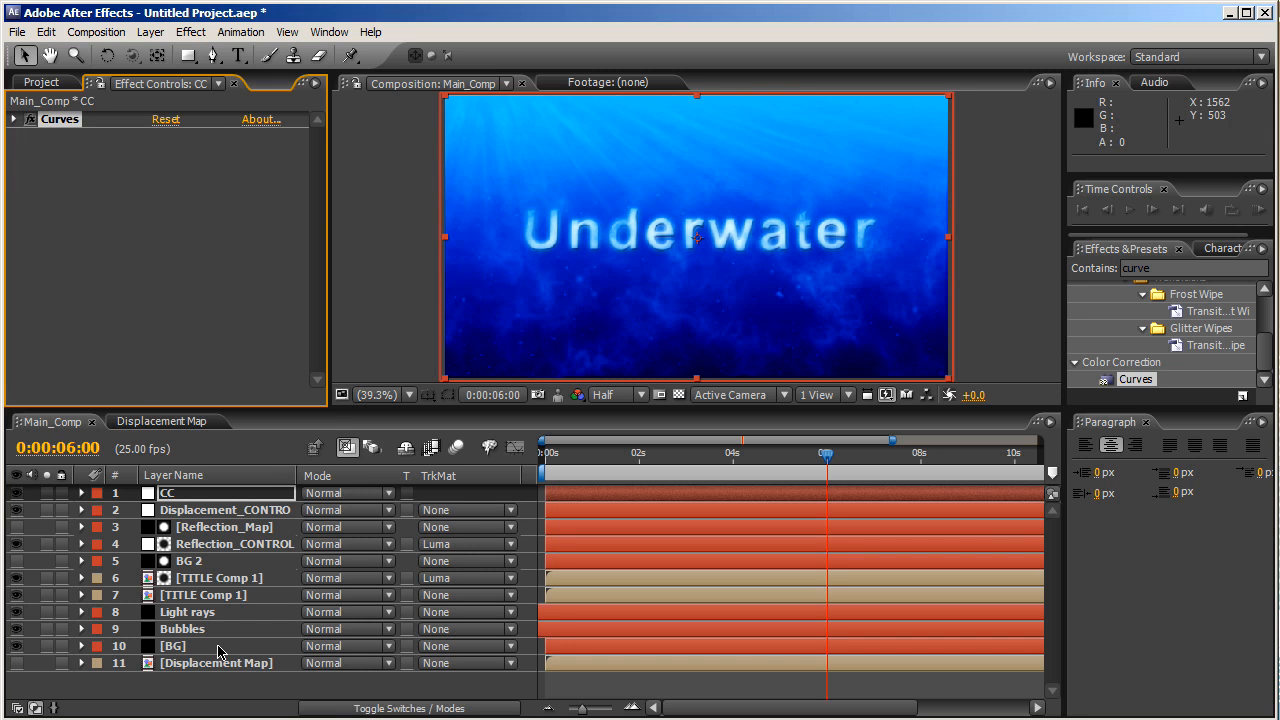
- Add an Exposure effect to the Light rays layer with Exposure 1.00
left_click(230, 614)
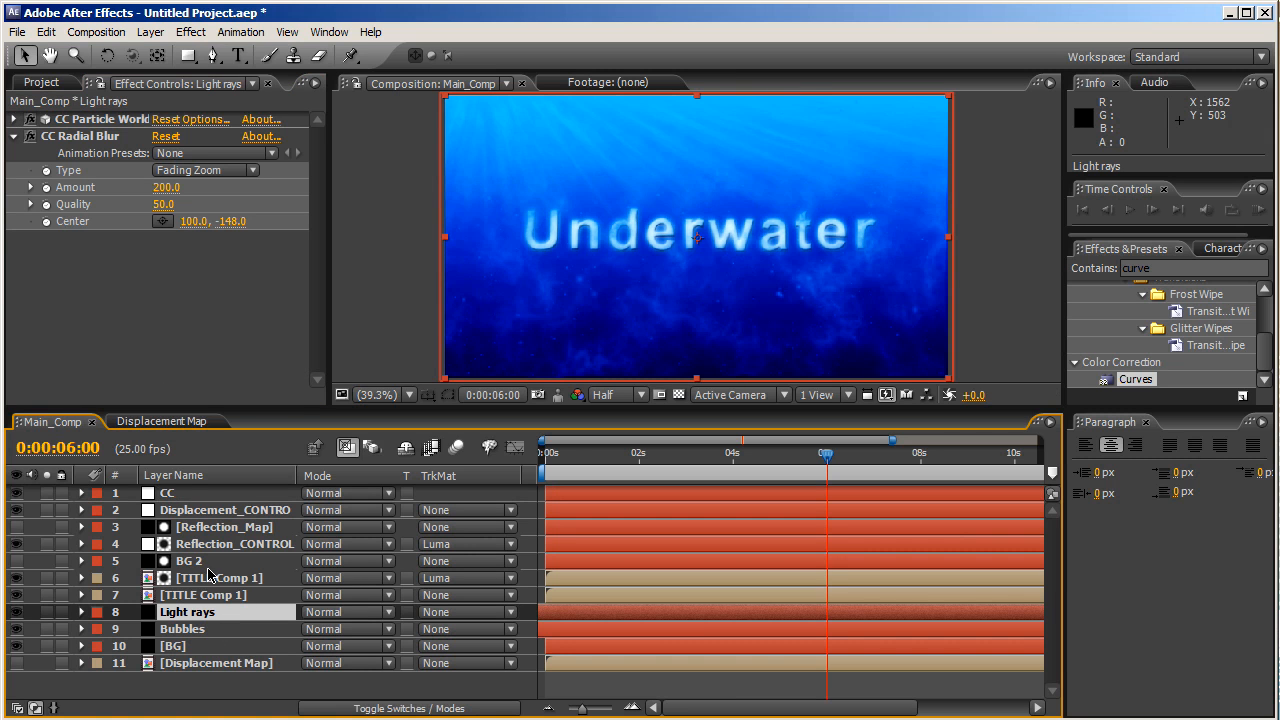
left_click(175, 365)
left_click(1158, 268)
type("expise")
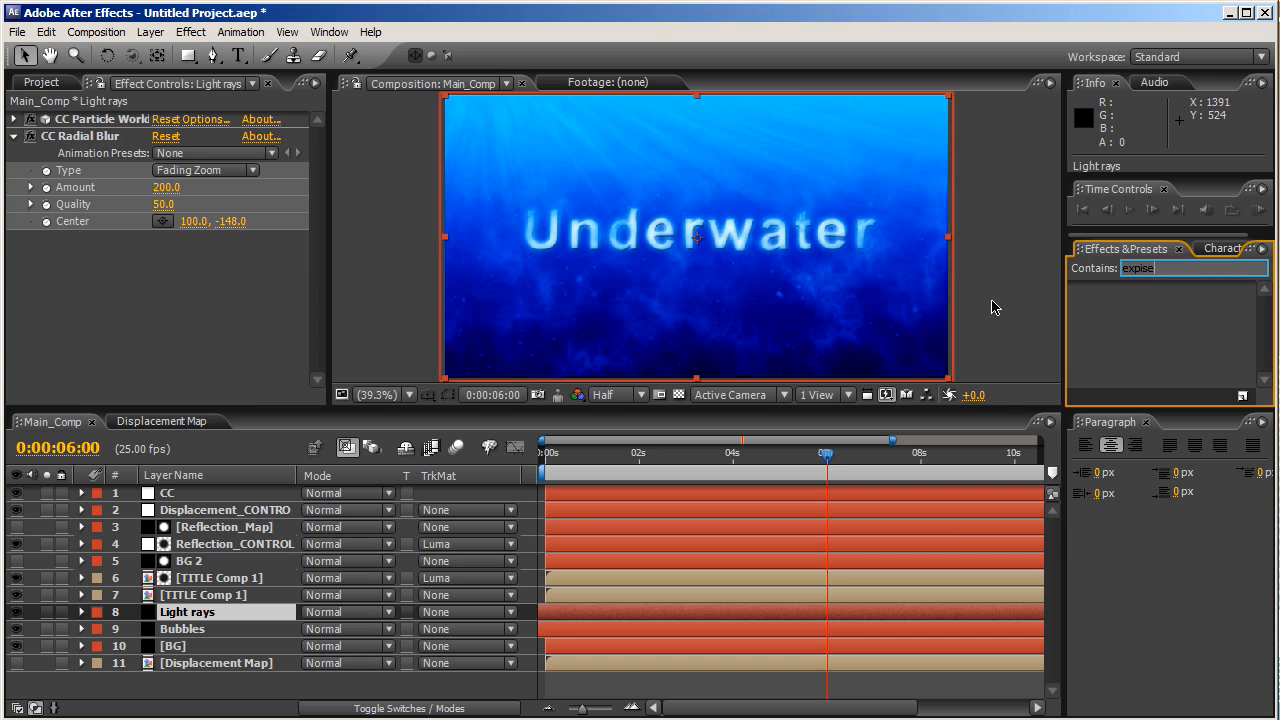
key("BackSpace")
key("BackSpace")
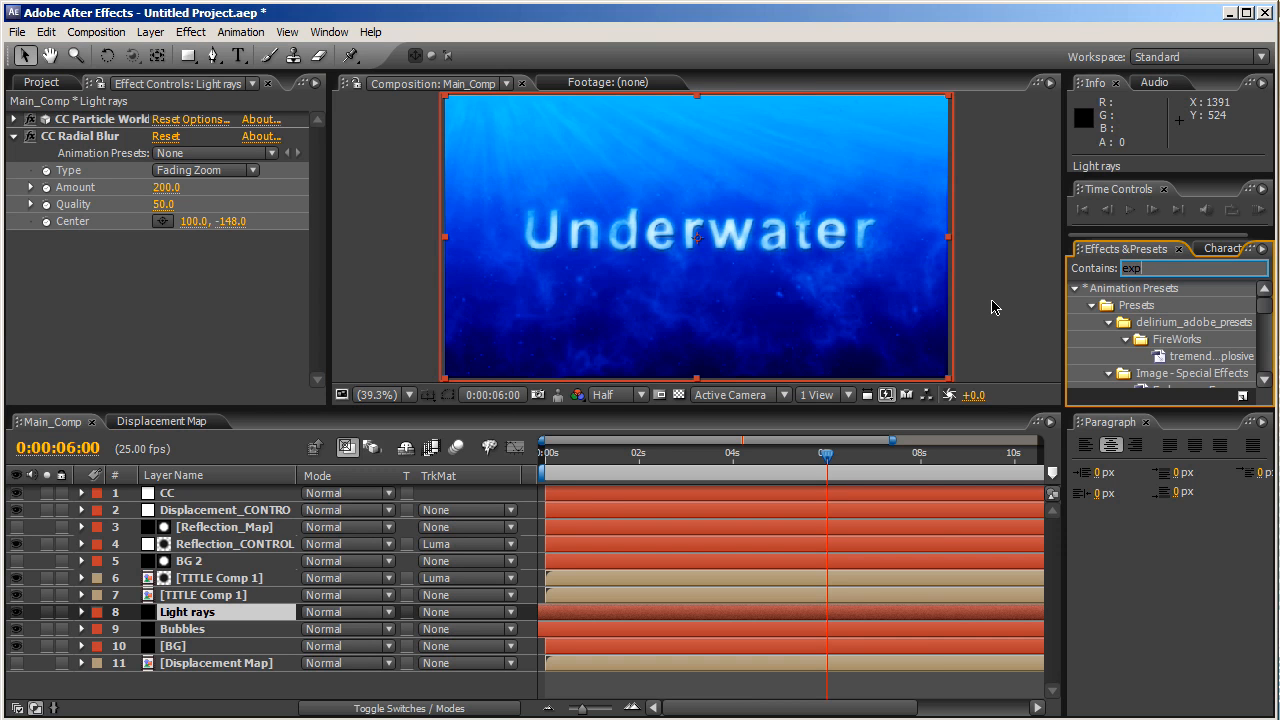
type("osu")
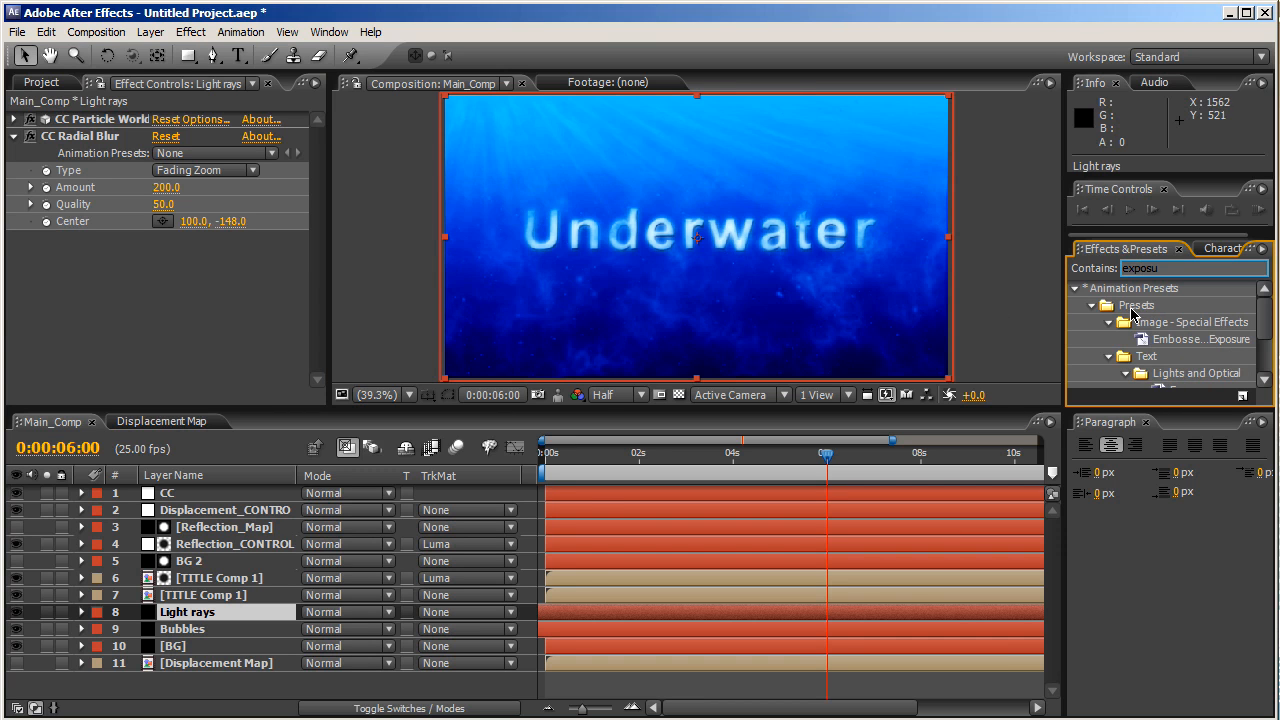
scroll(1267, 321, "down", 3)
left_click(1141, 380)
left_click_drag(1146, 386, 267, 624)
left_click(160, 295)
type("1.0")
key("Return")
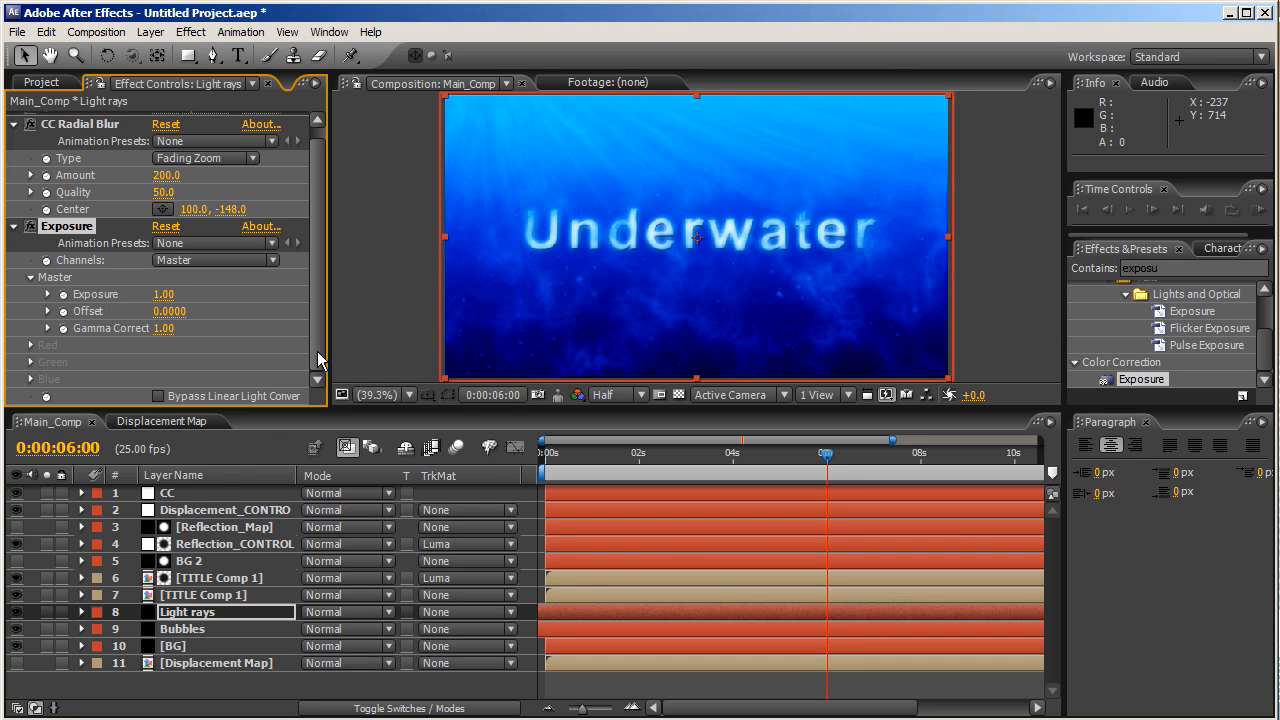
- Collapse the Exposure and CC Radial Blur settings and view the composition at 33.3%
scroll(320, 360, "up", 1)
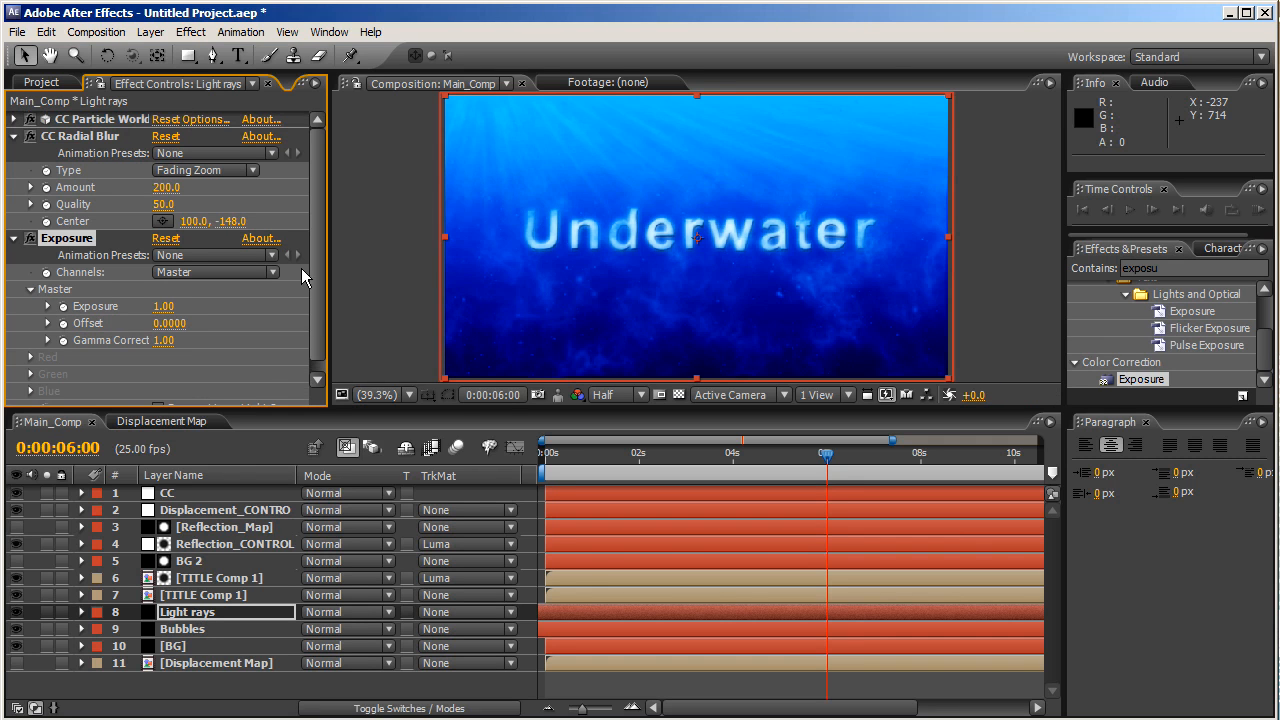
left_click(14, 239)
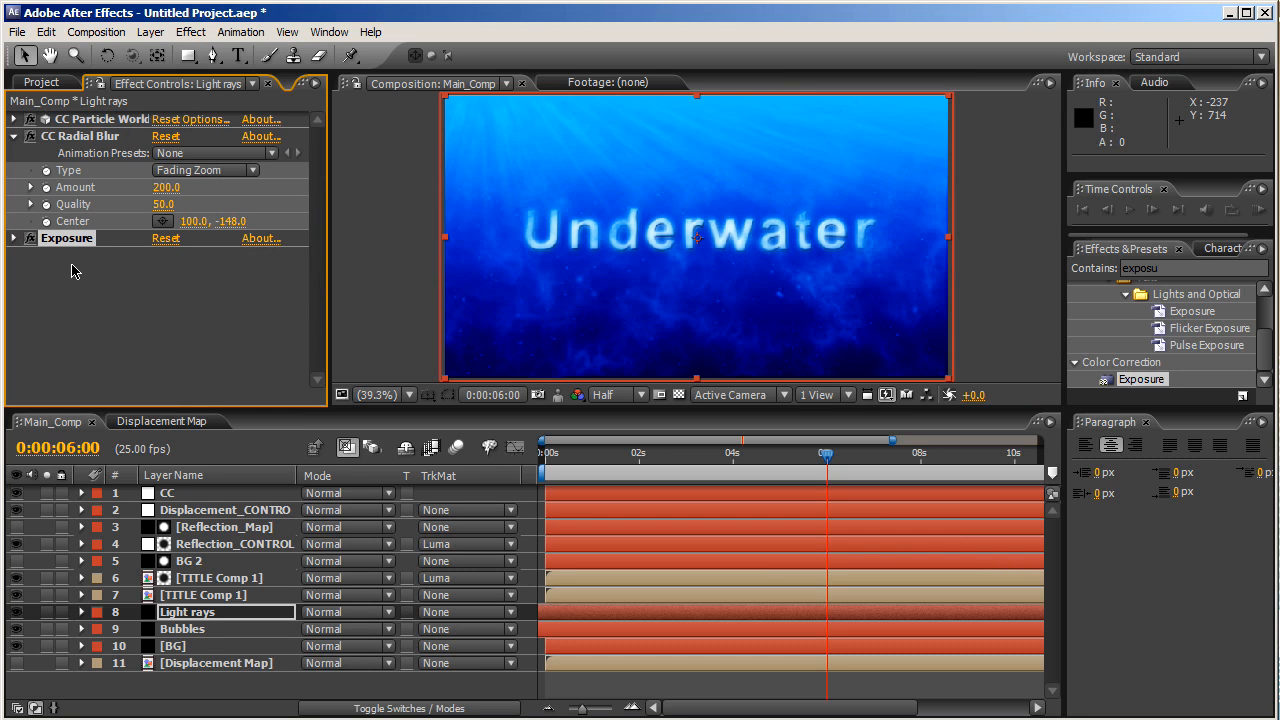
left_click(14, 137)
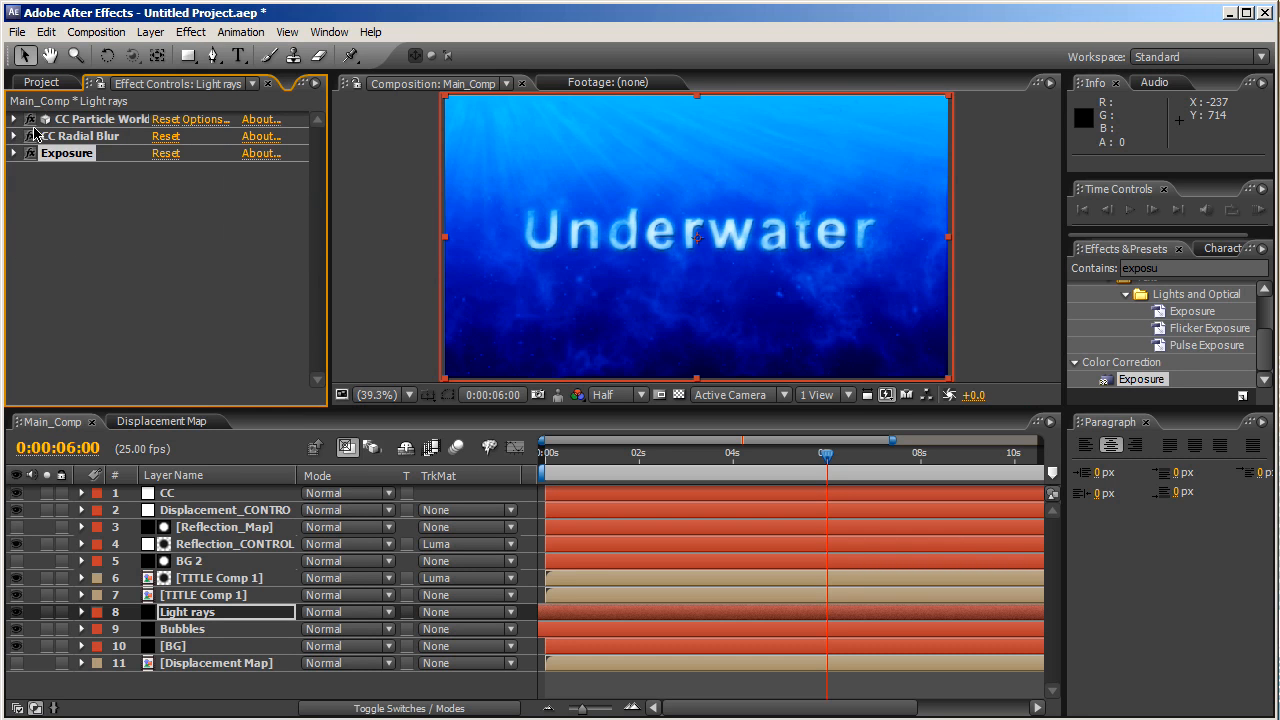
left_click(110, 253)
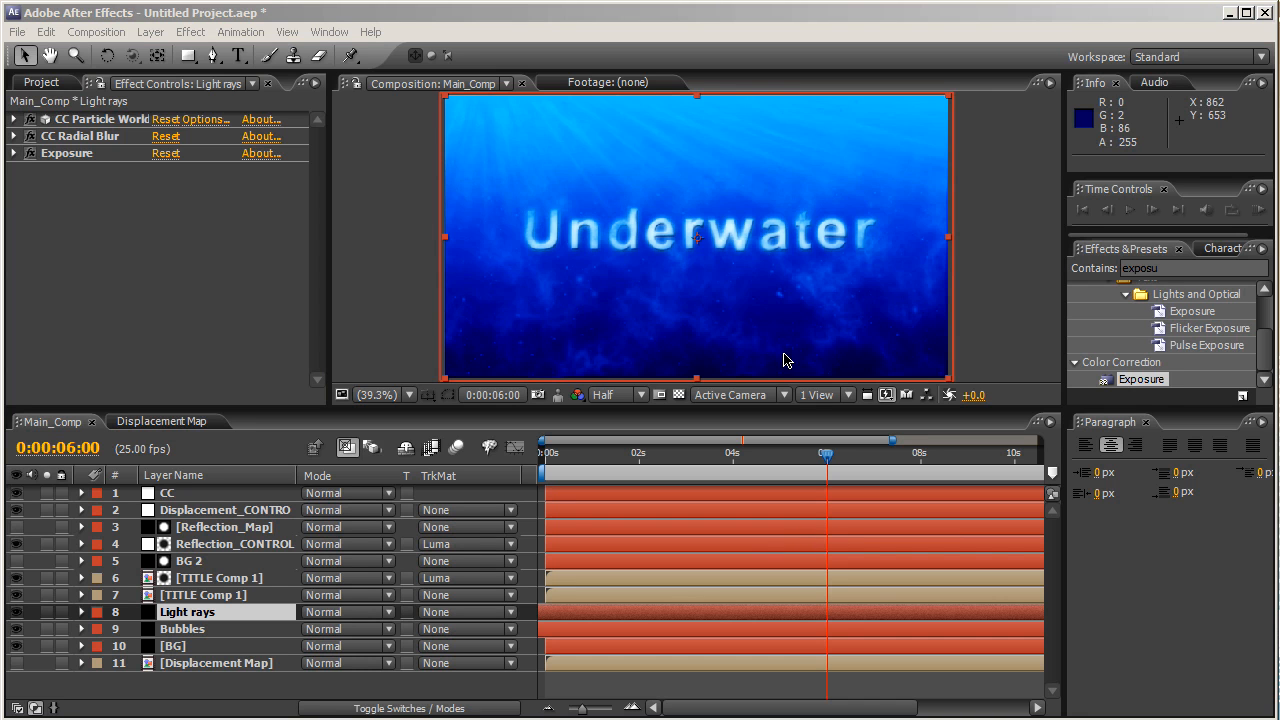
left_click(403, 399)
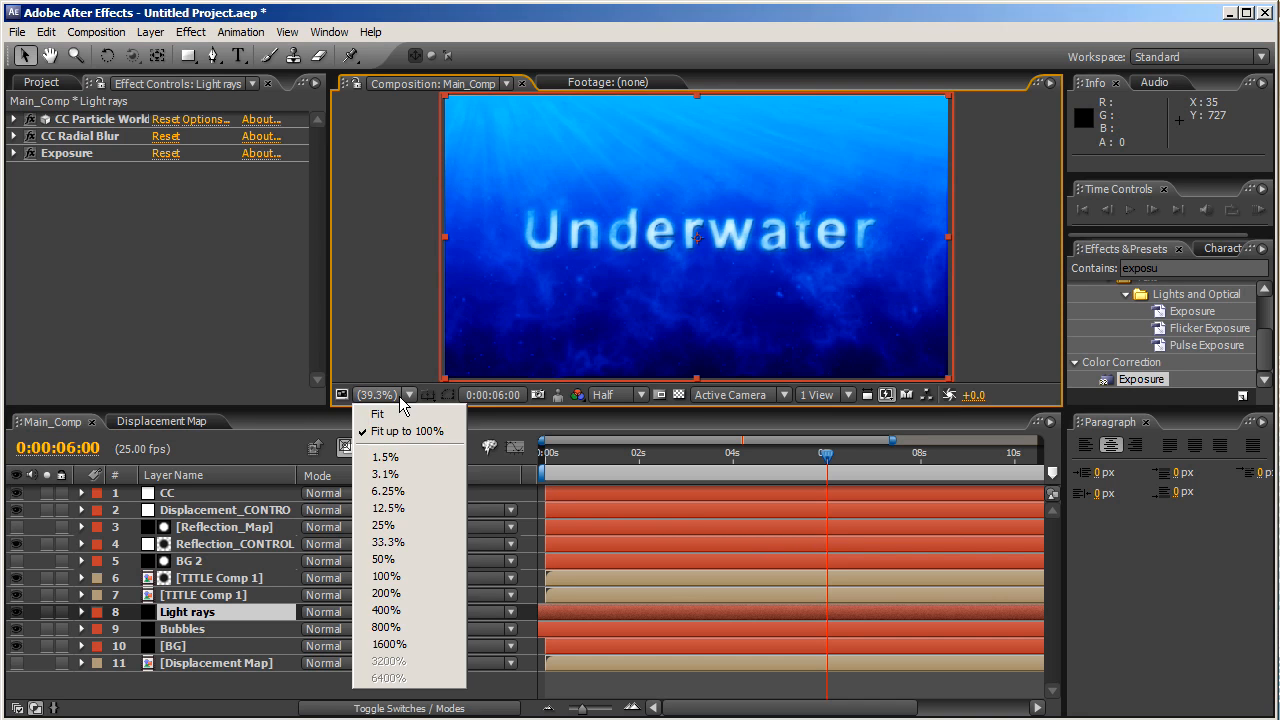
left_click(392, 542)
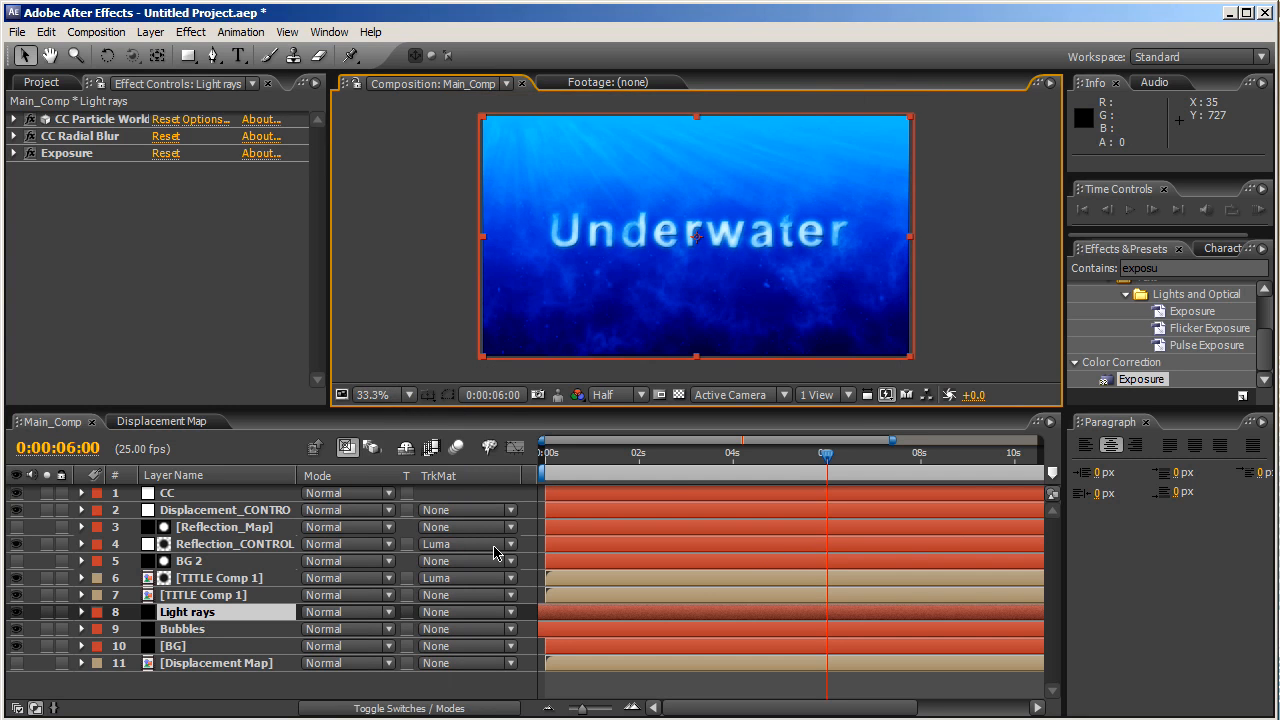